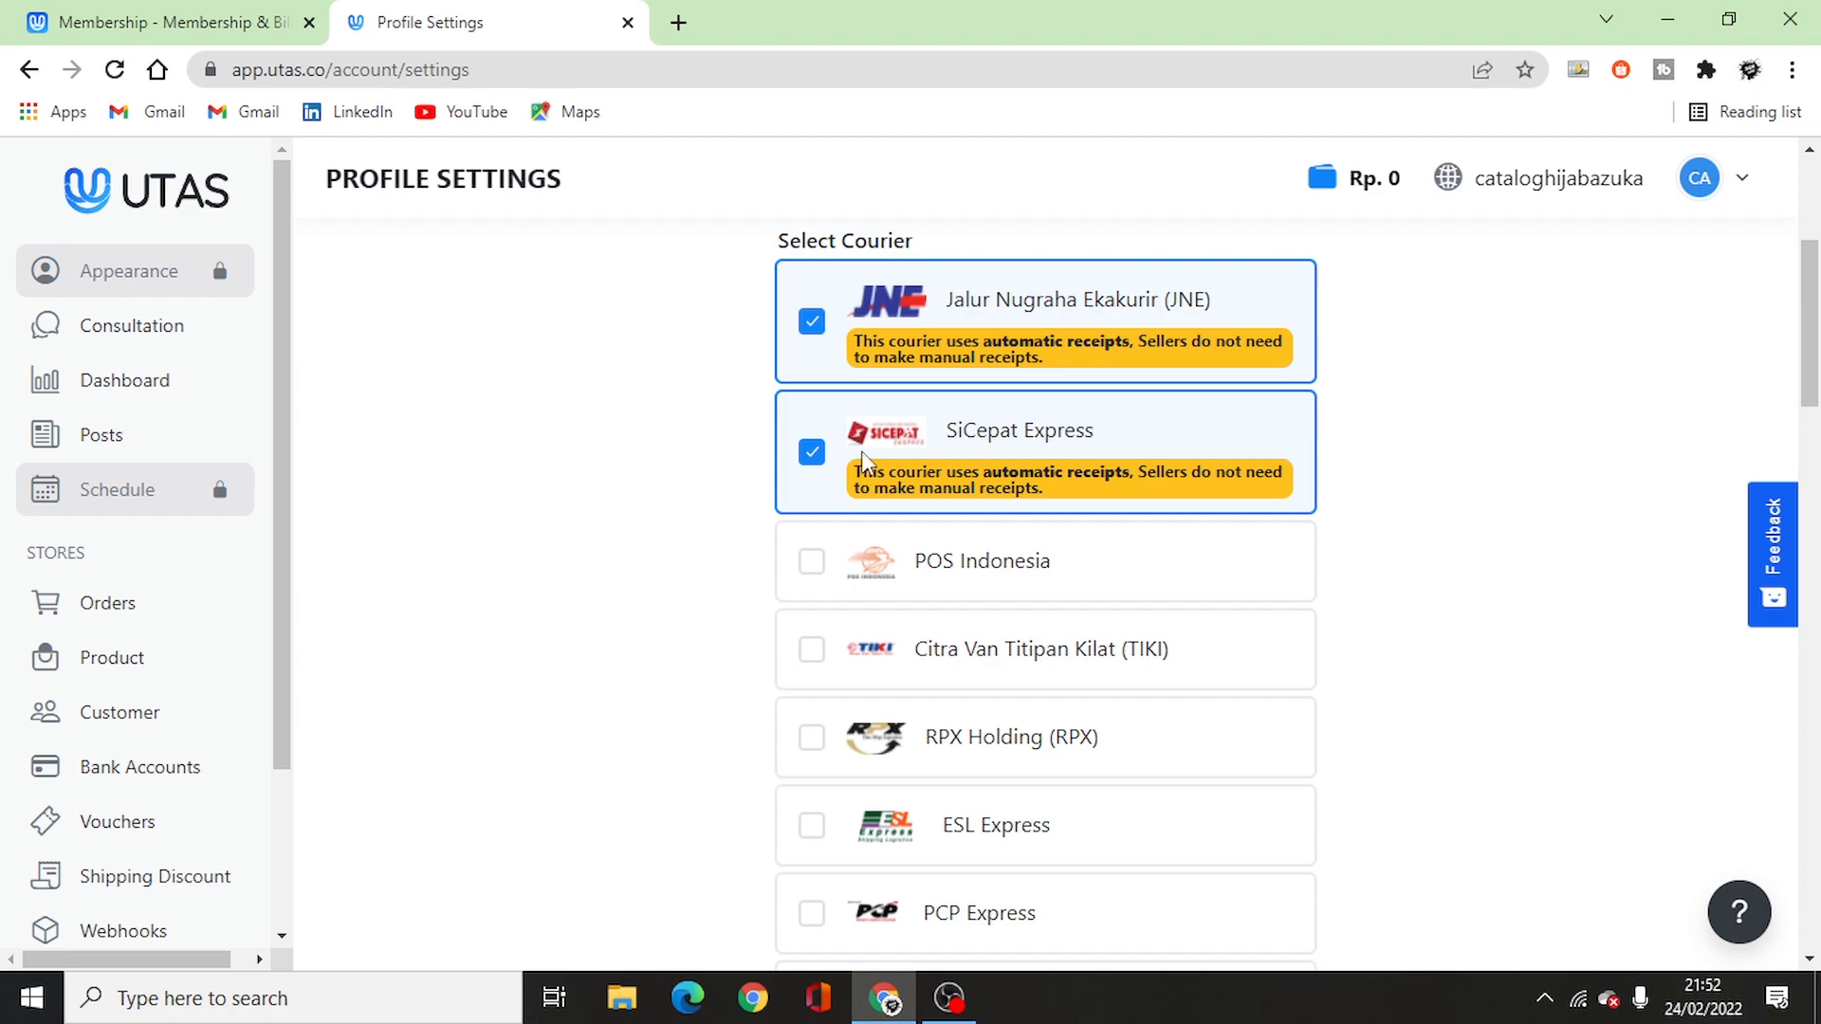
- Go to the UTAS website in Google Chrome
scroll(675, 537, down, 7)
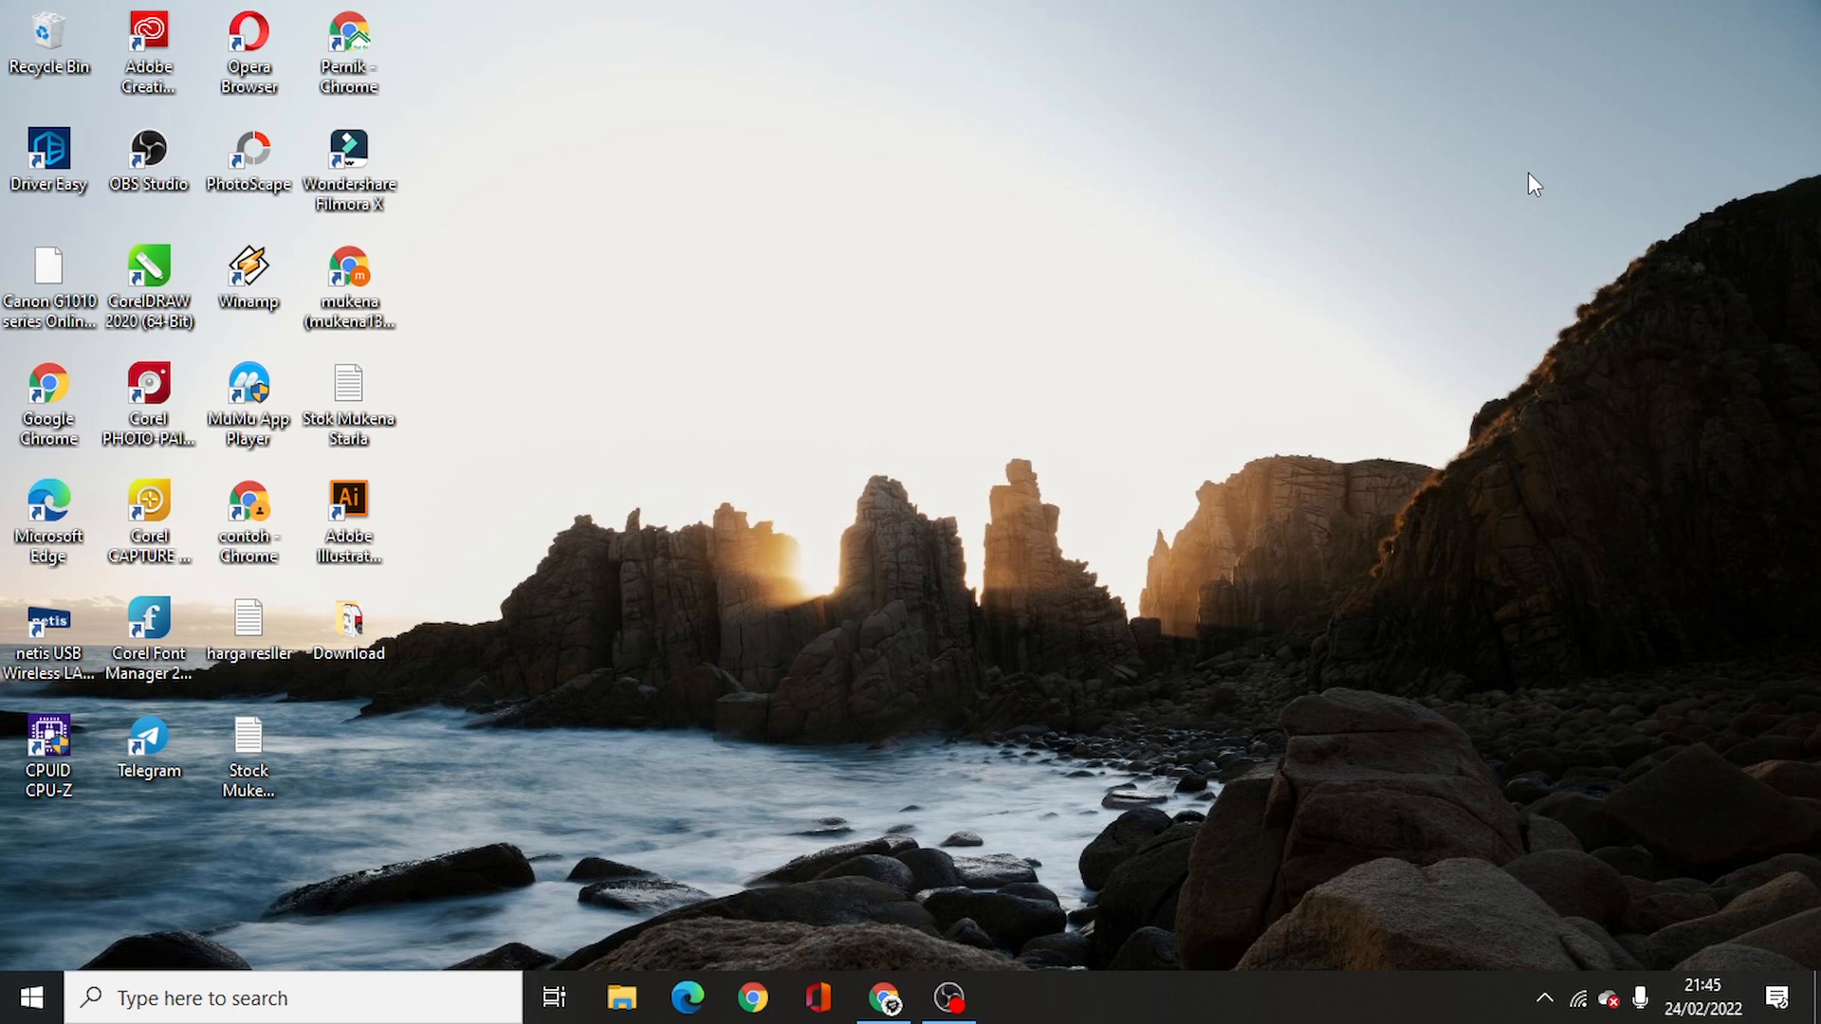
click(885, 996)
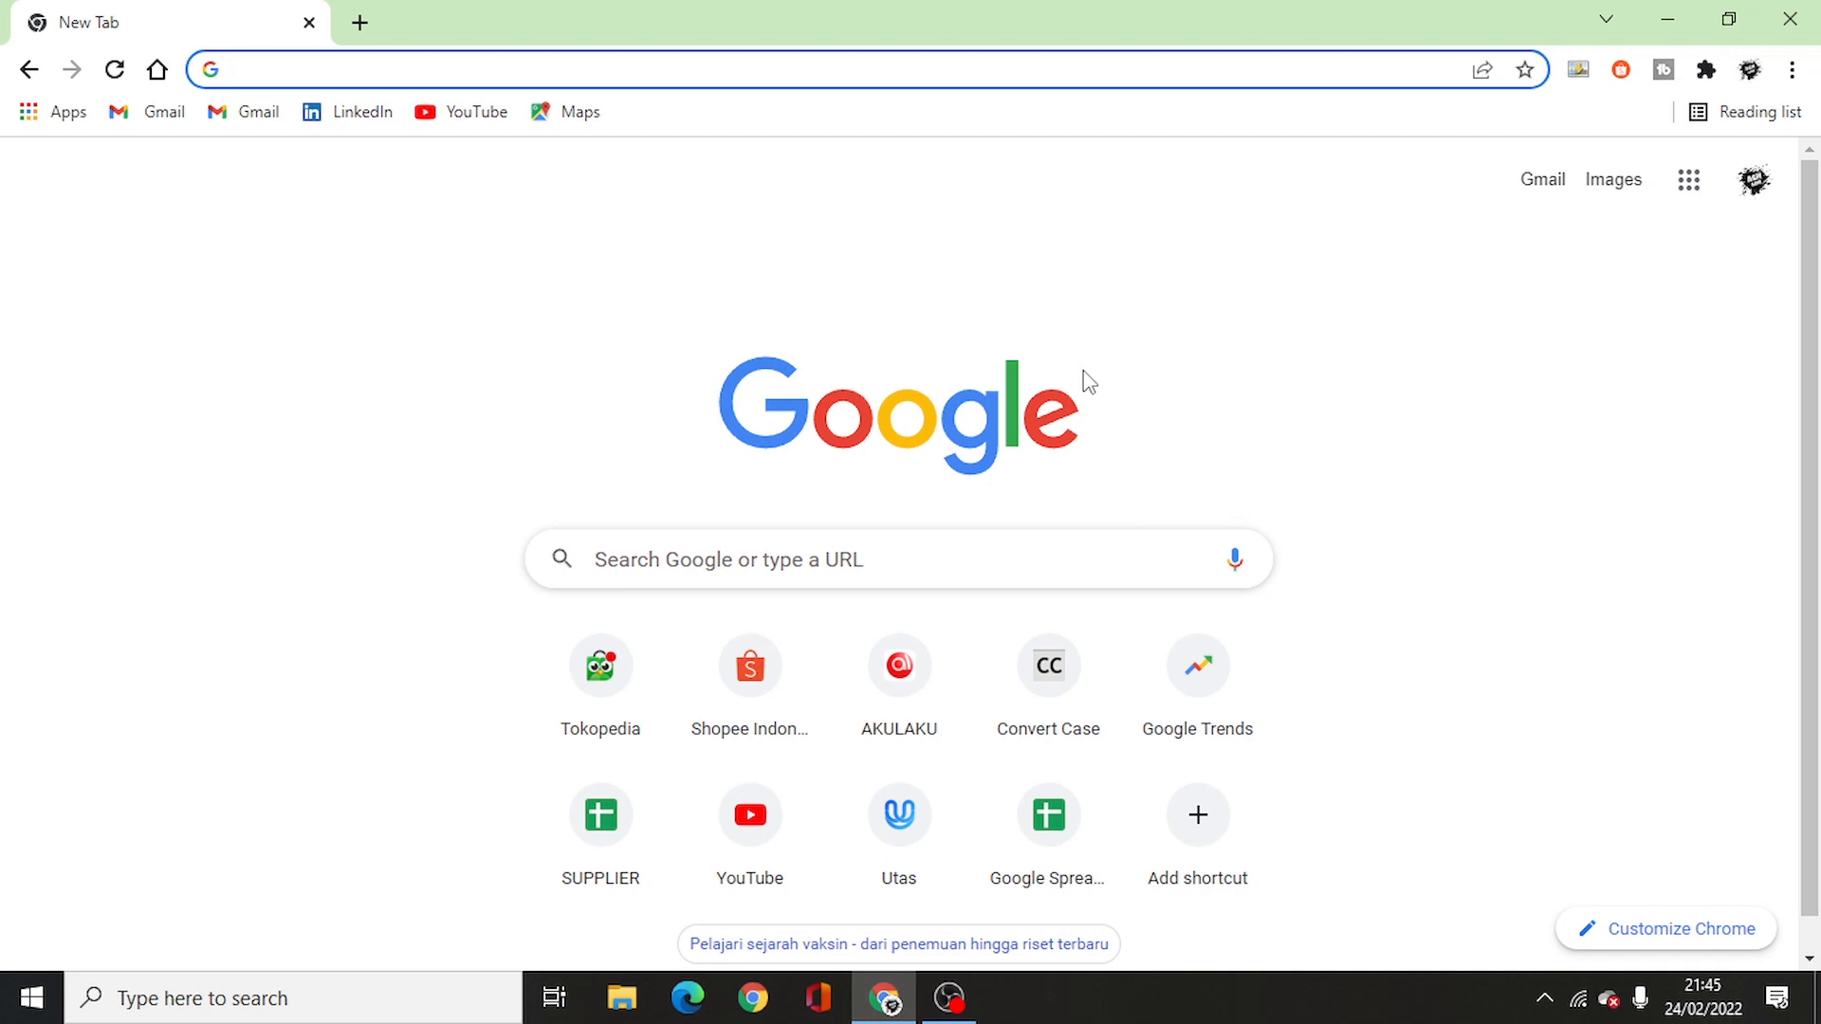
text(utas)
key(Return)
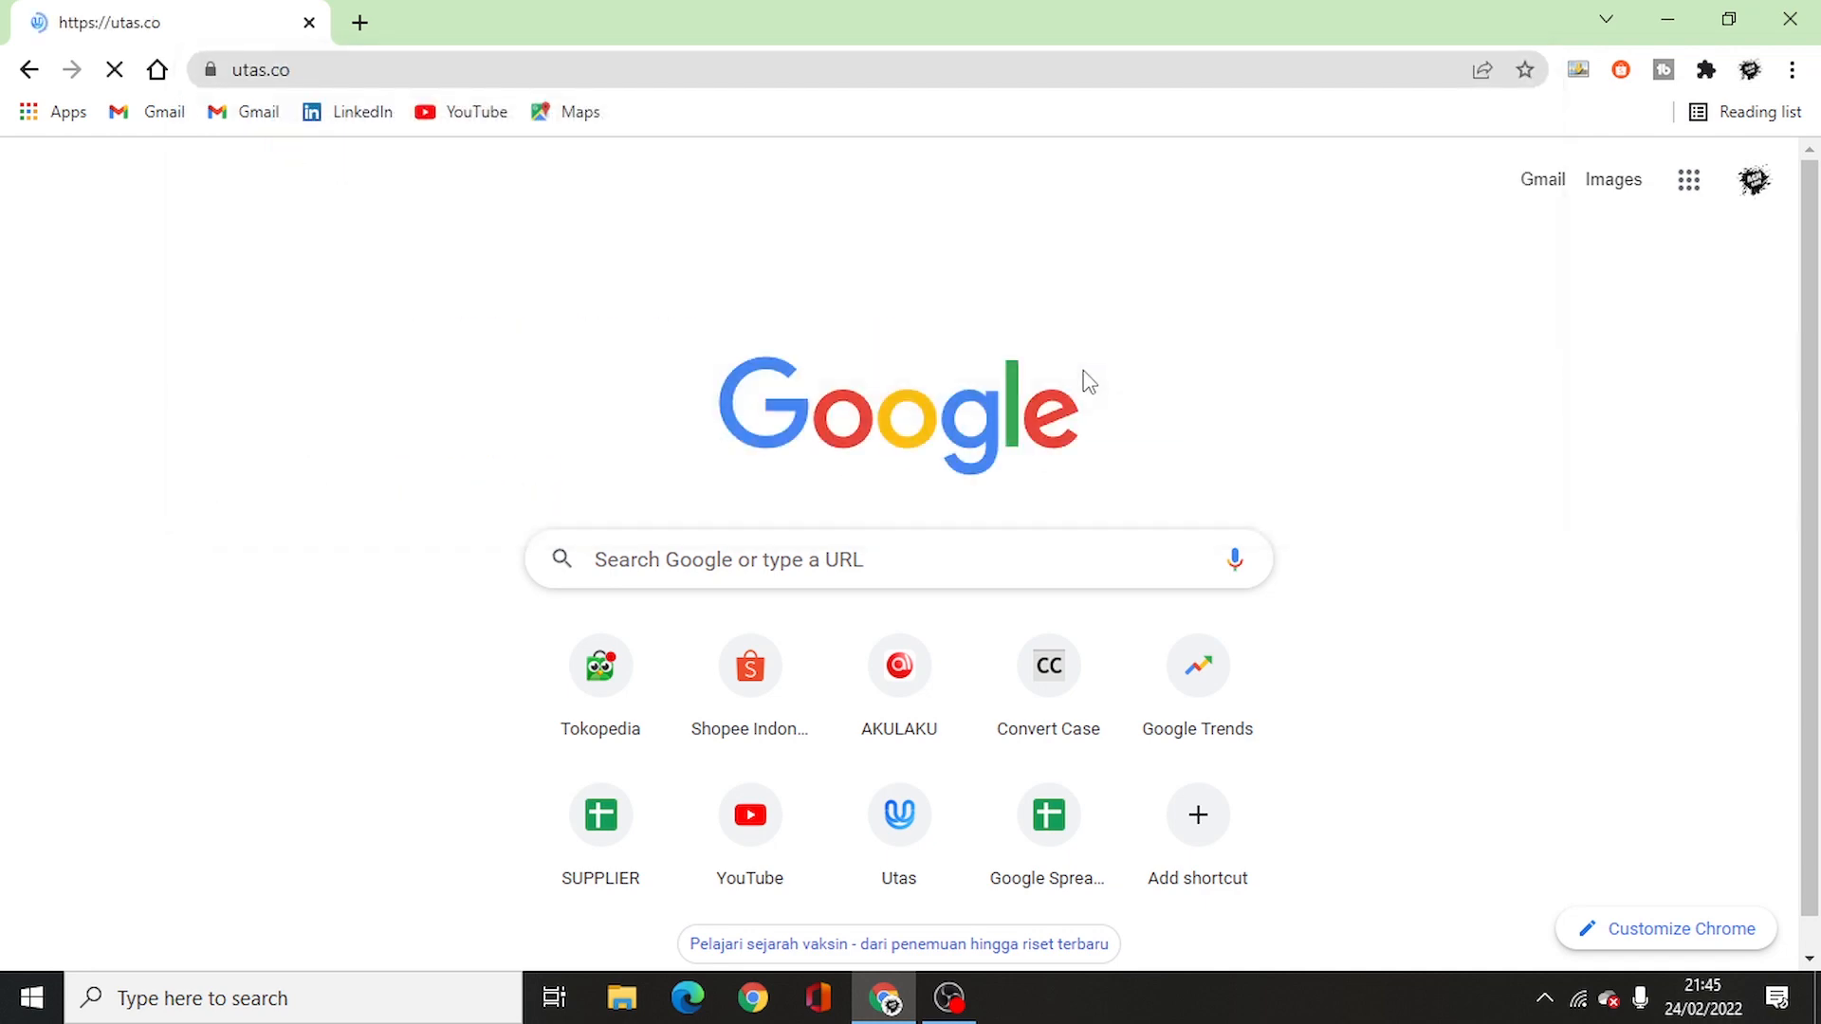
- From the Harga pricing plans, start signing up for the Free plan
click(1491, 217)
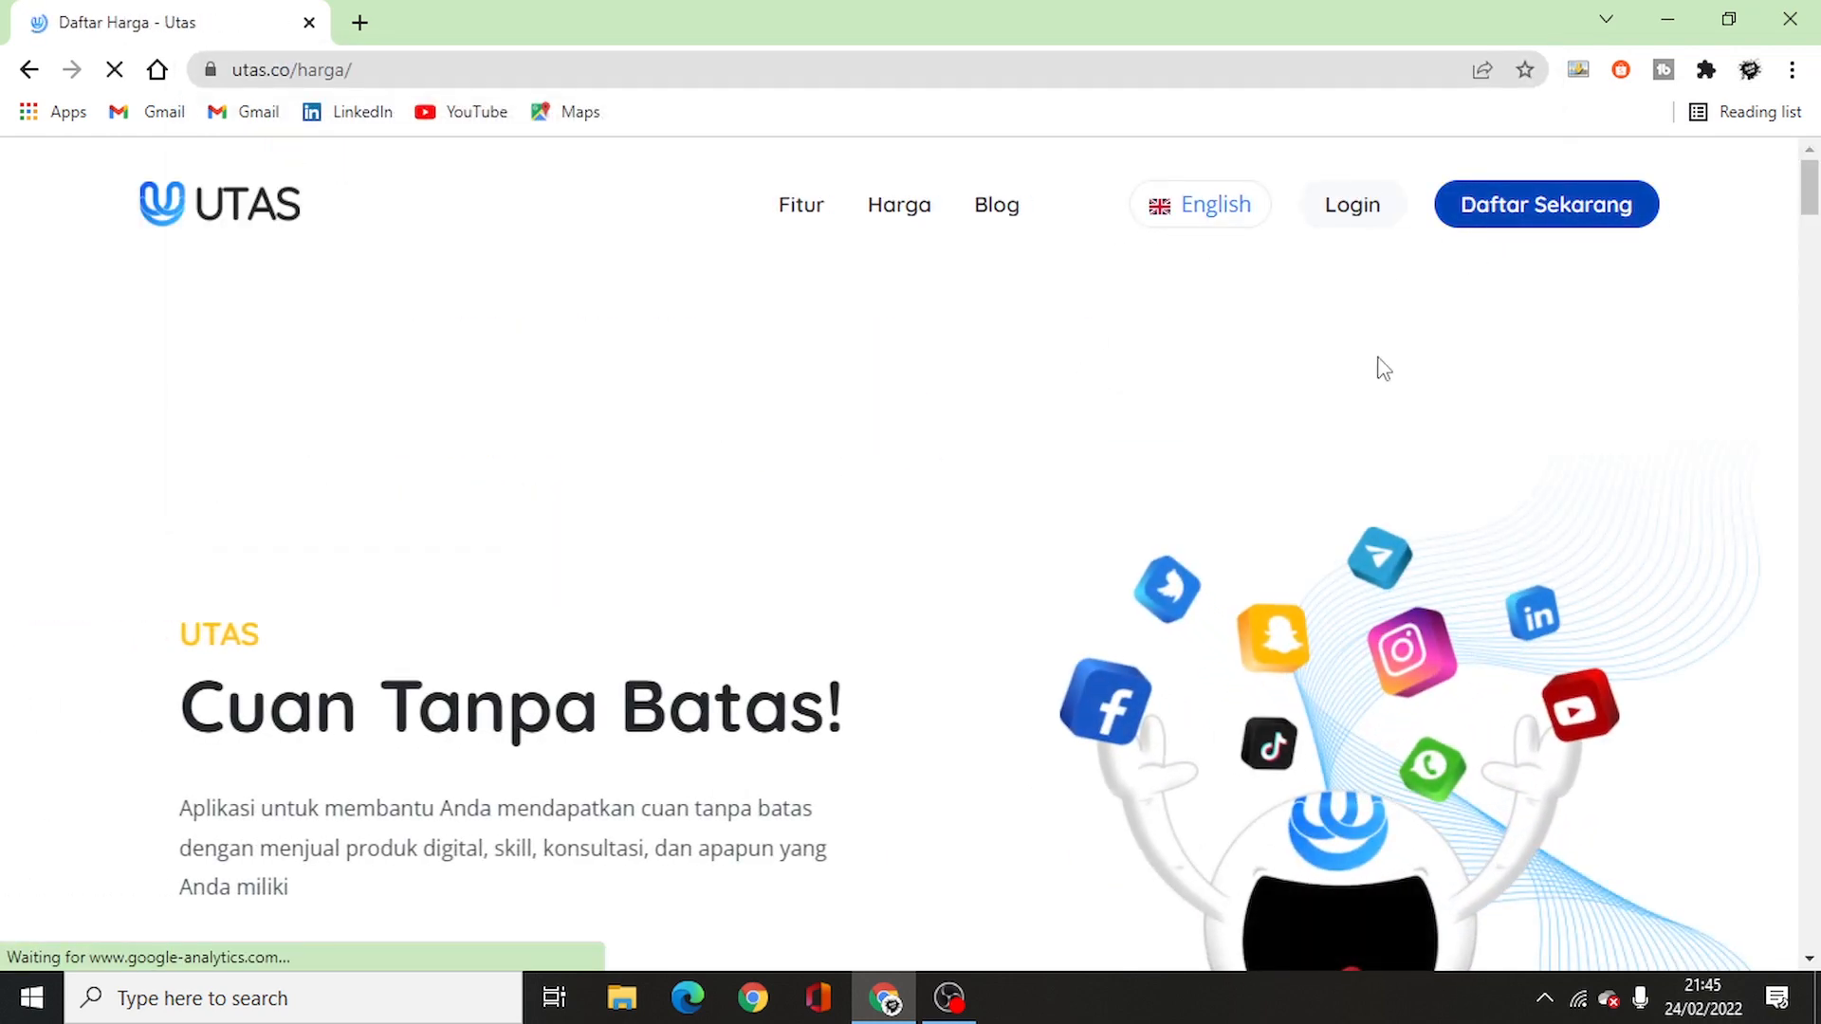
scroll(612, 617, down, 5)
scroll(459, 642, up, 1)
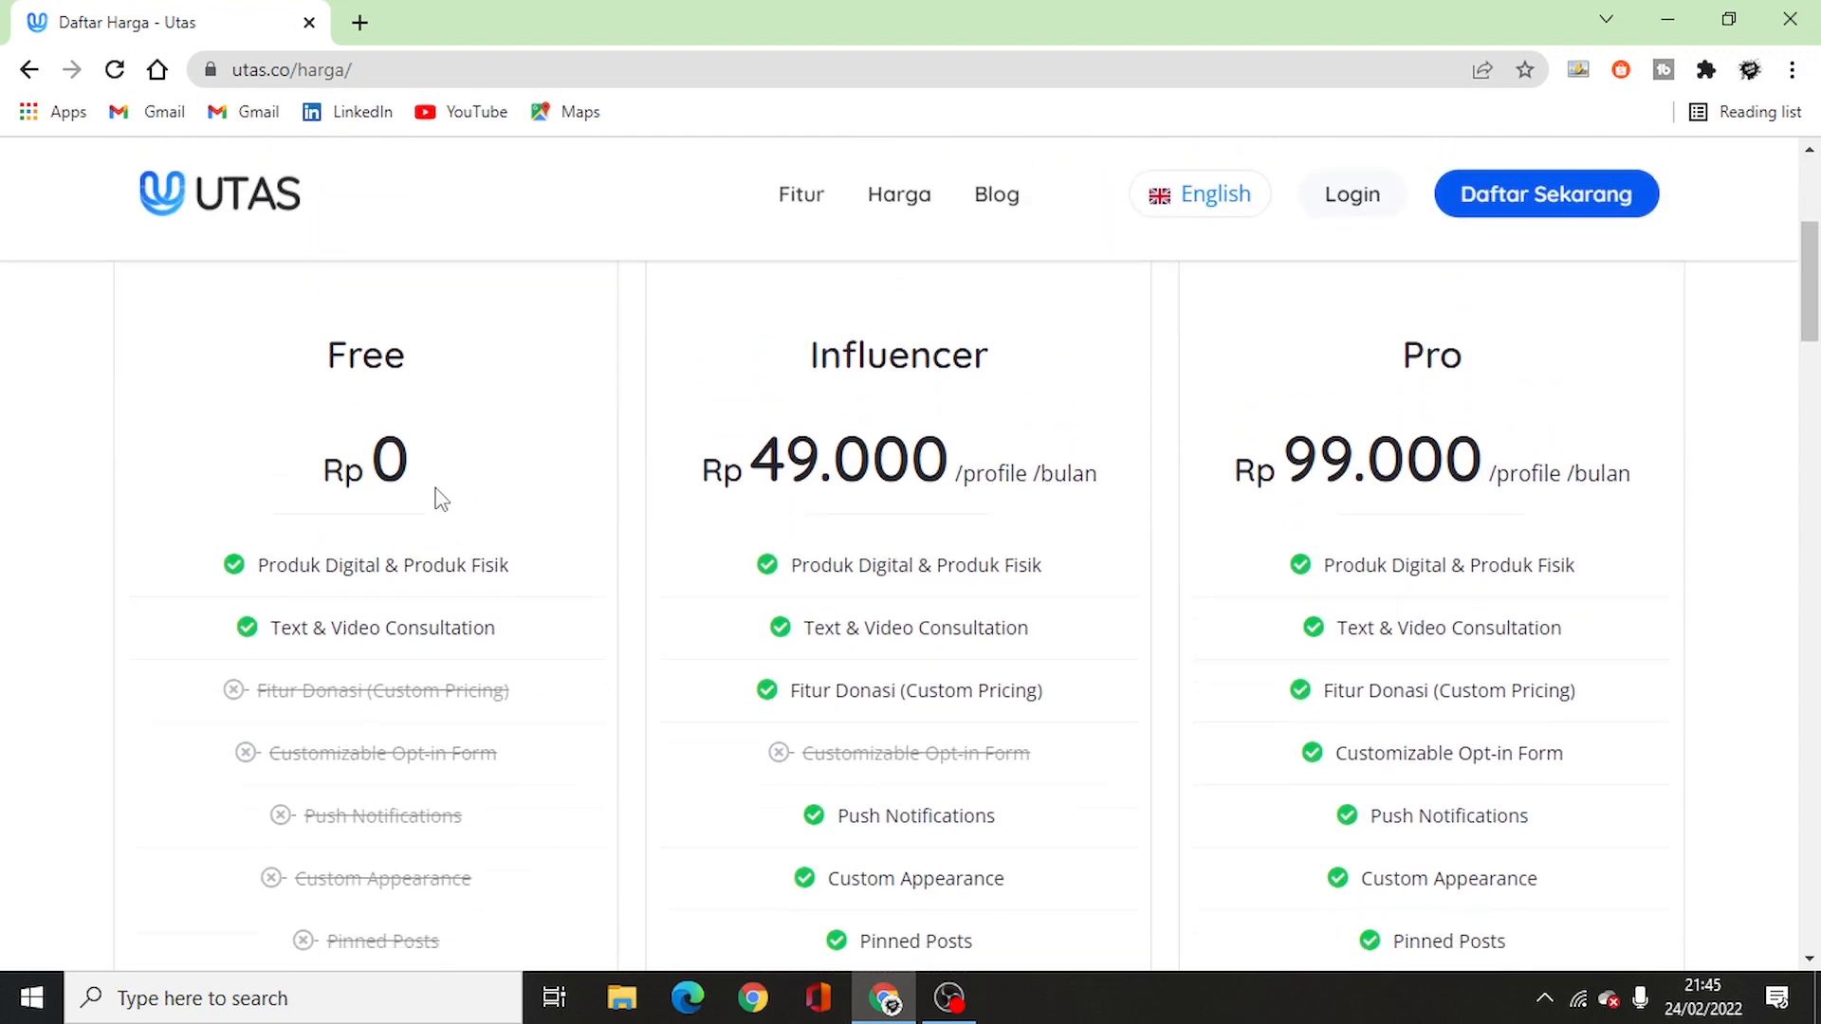
scroll(439, 496, down, 5)
scroll(422, 617, down, 3)
click(424, 676)
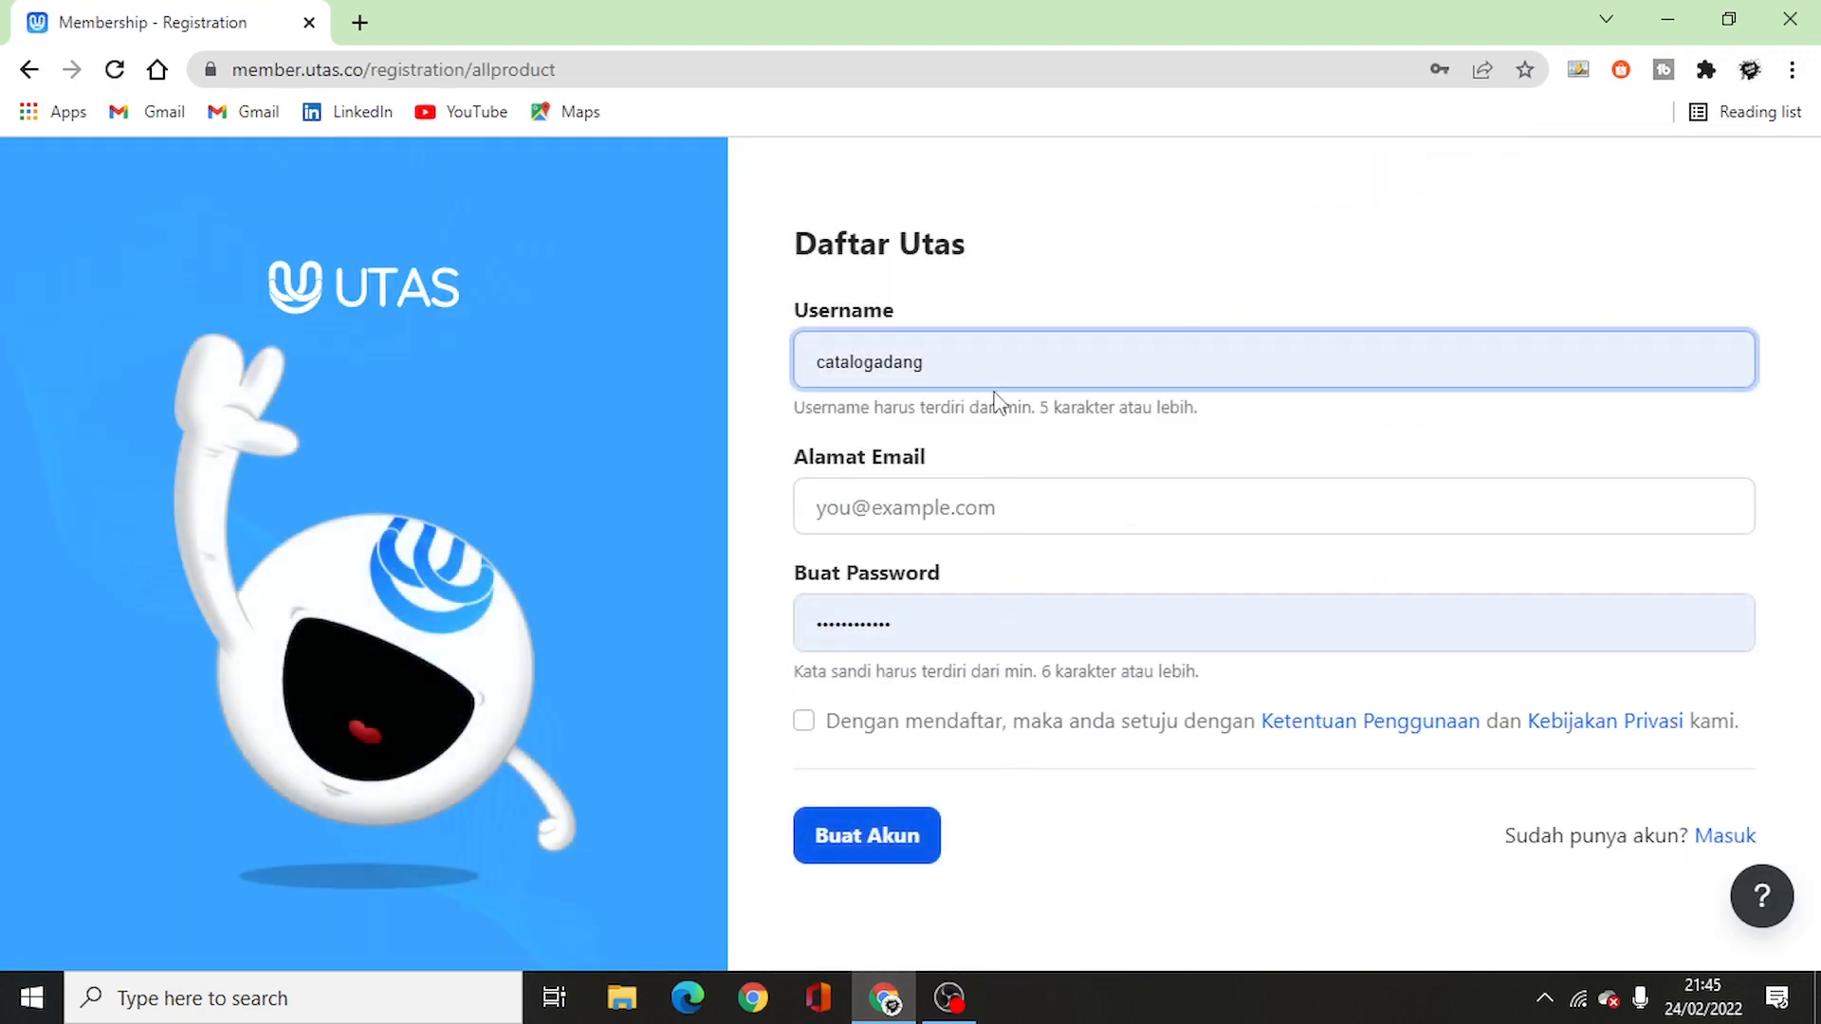
- Register with username 'cataloghijabazuka', your e-mail and a password, accepting the terms
click(992, 374)
click(1021, 305)
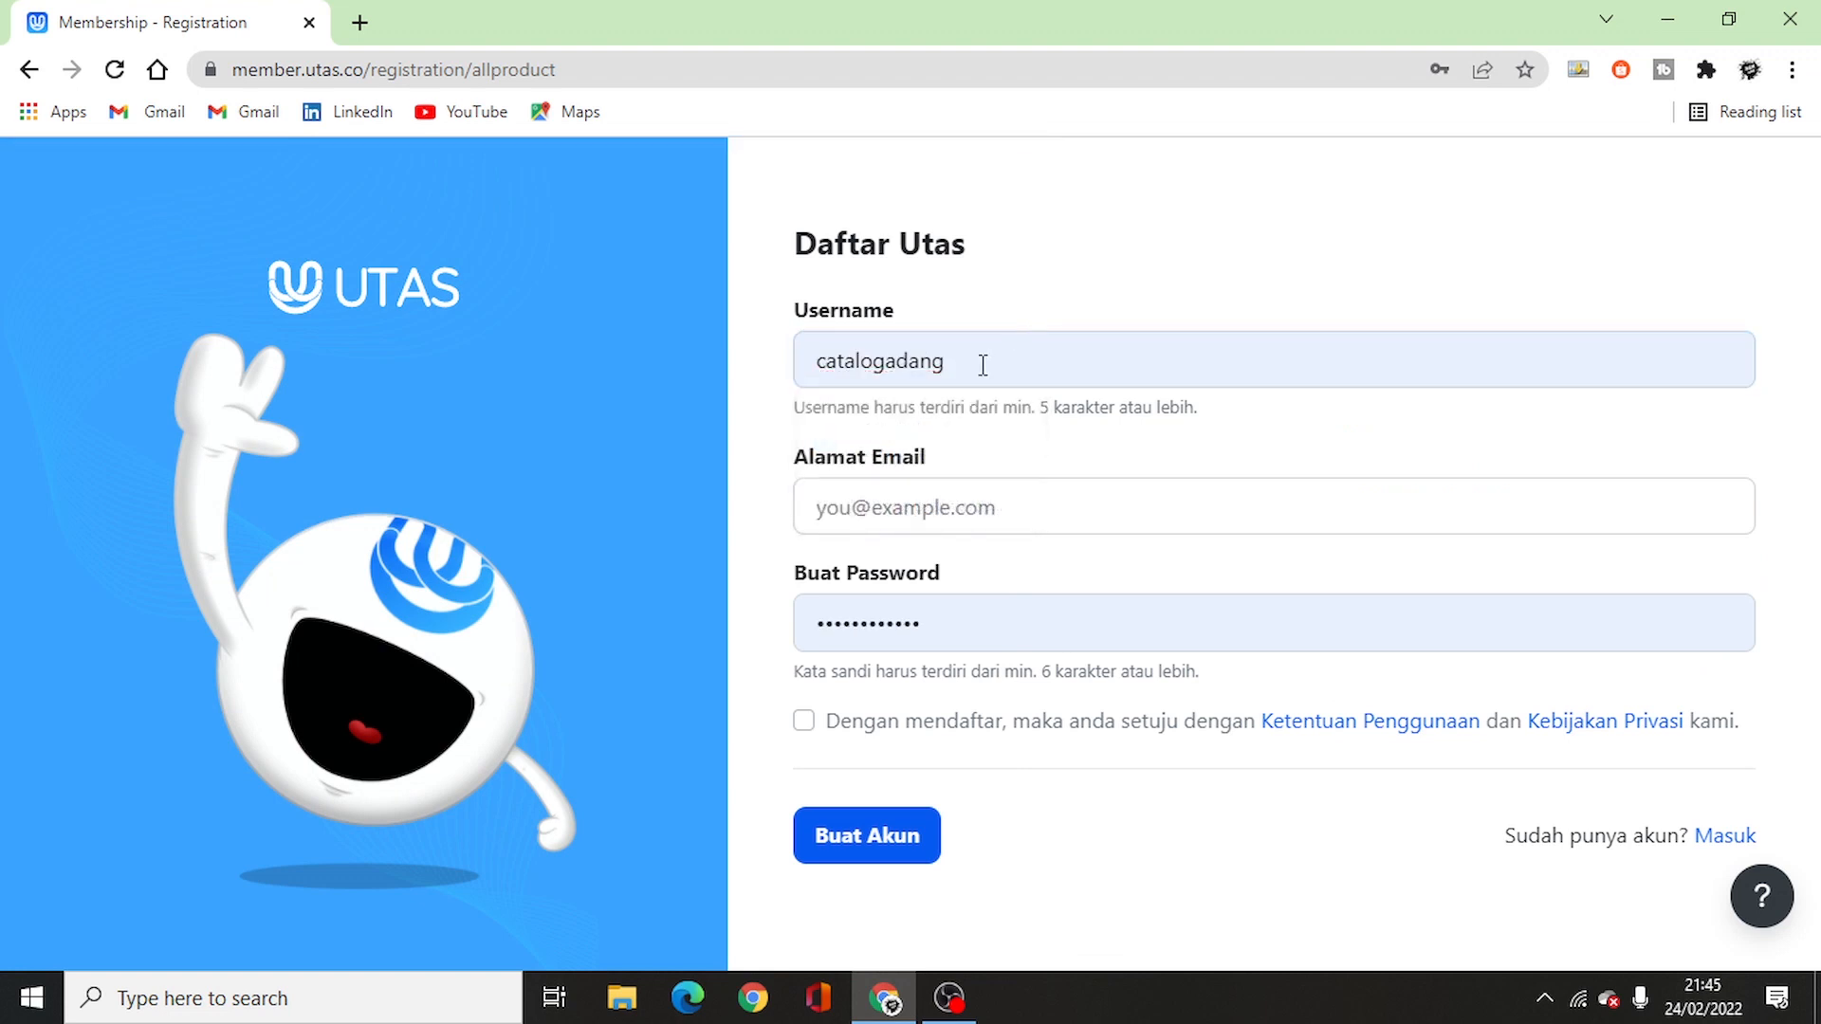
drag(983, 365, 797, 371)
text(cat)
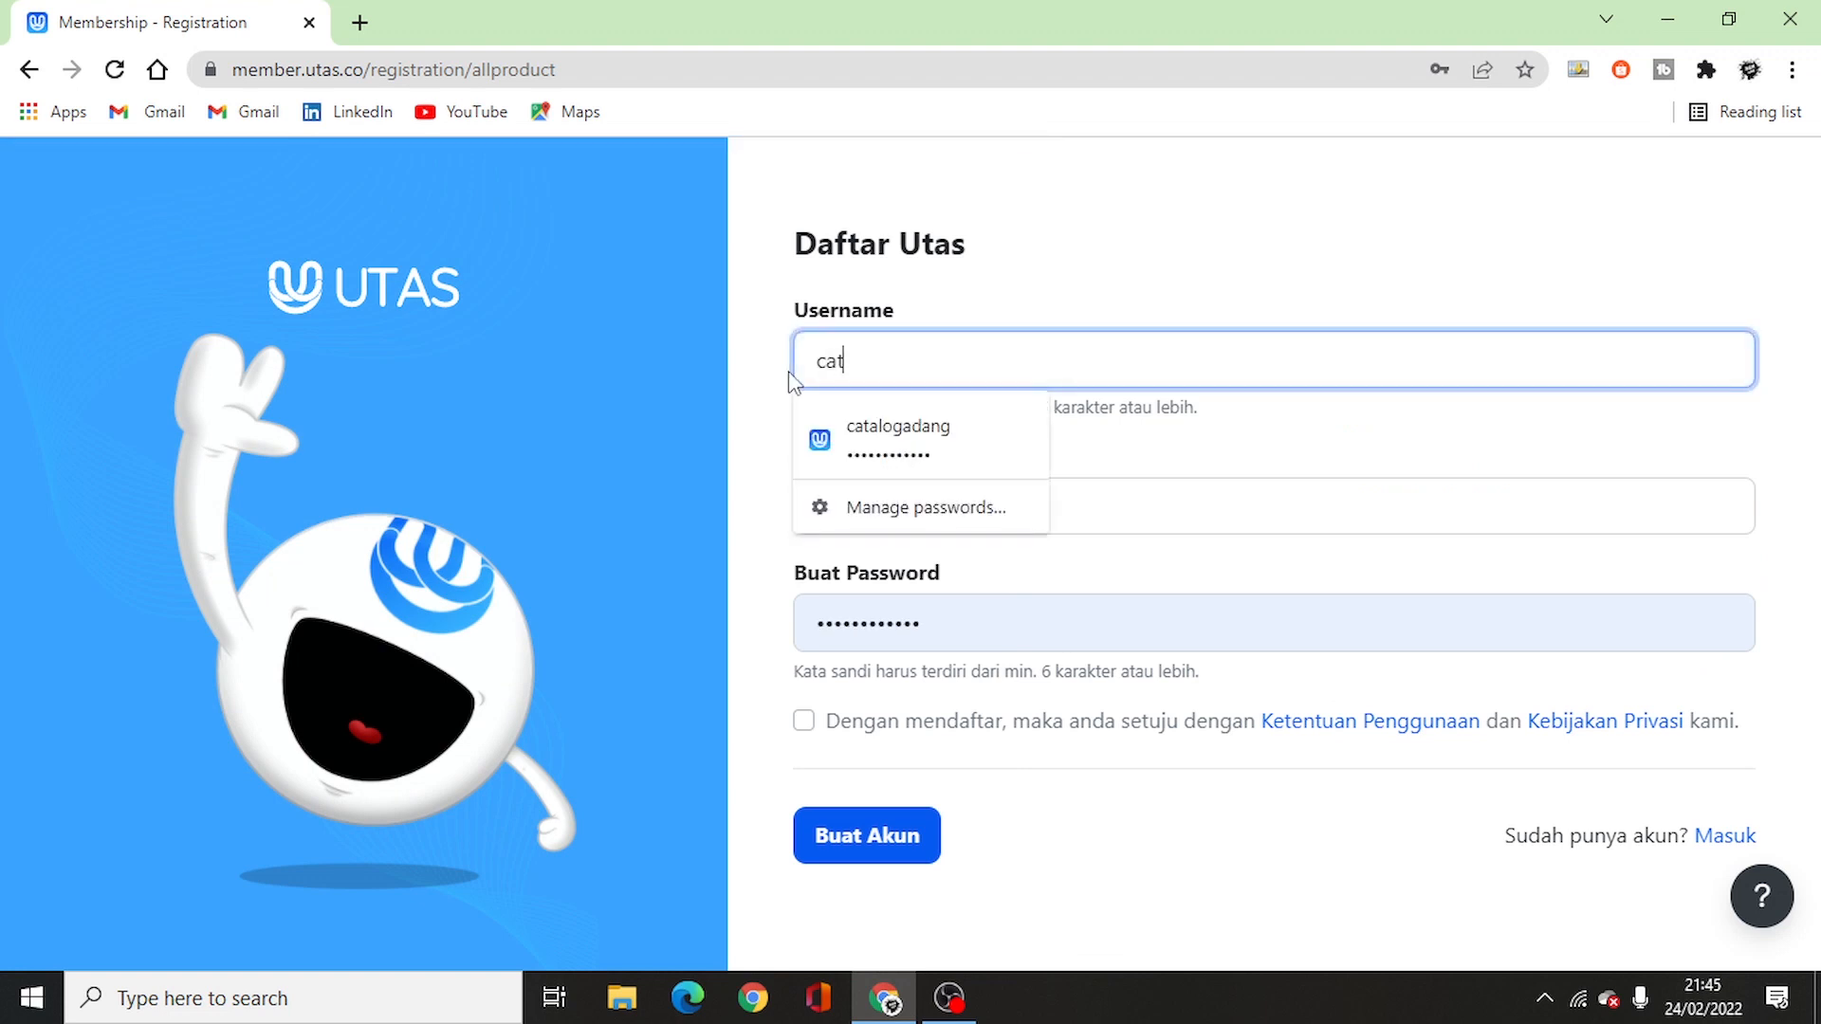
text(aloghijabazuka)
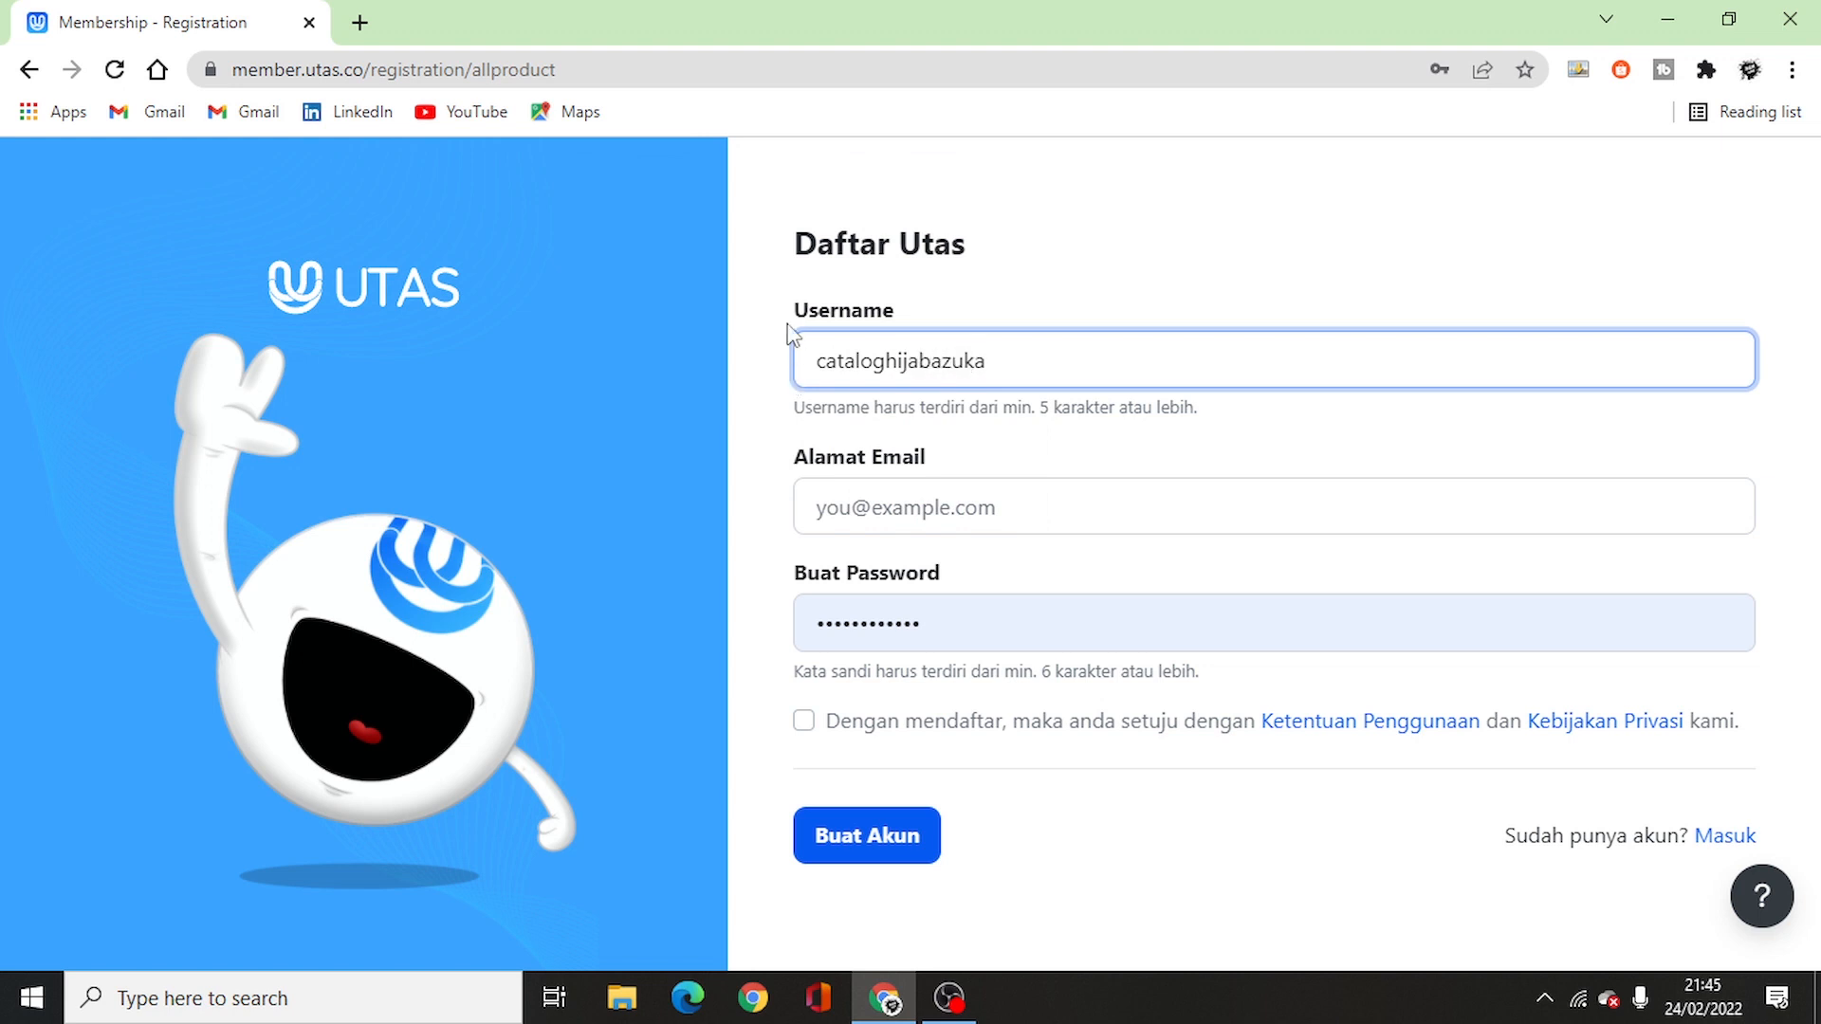
click(887, 510)
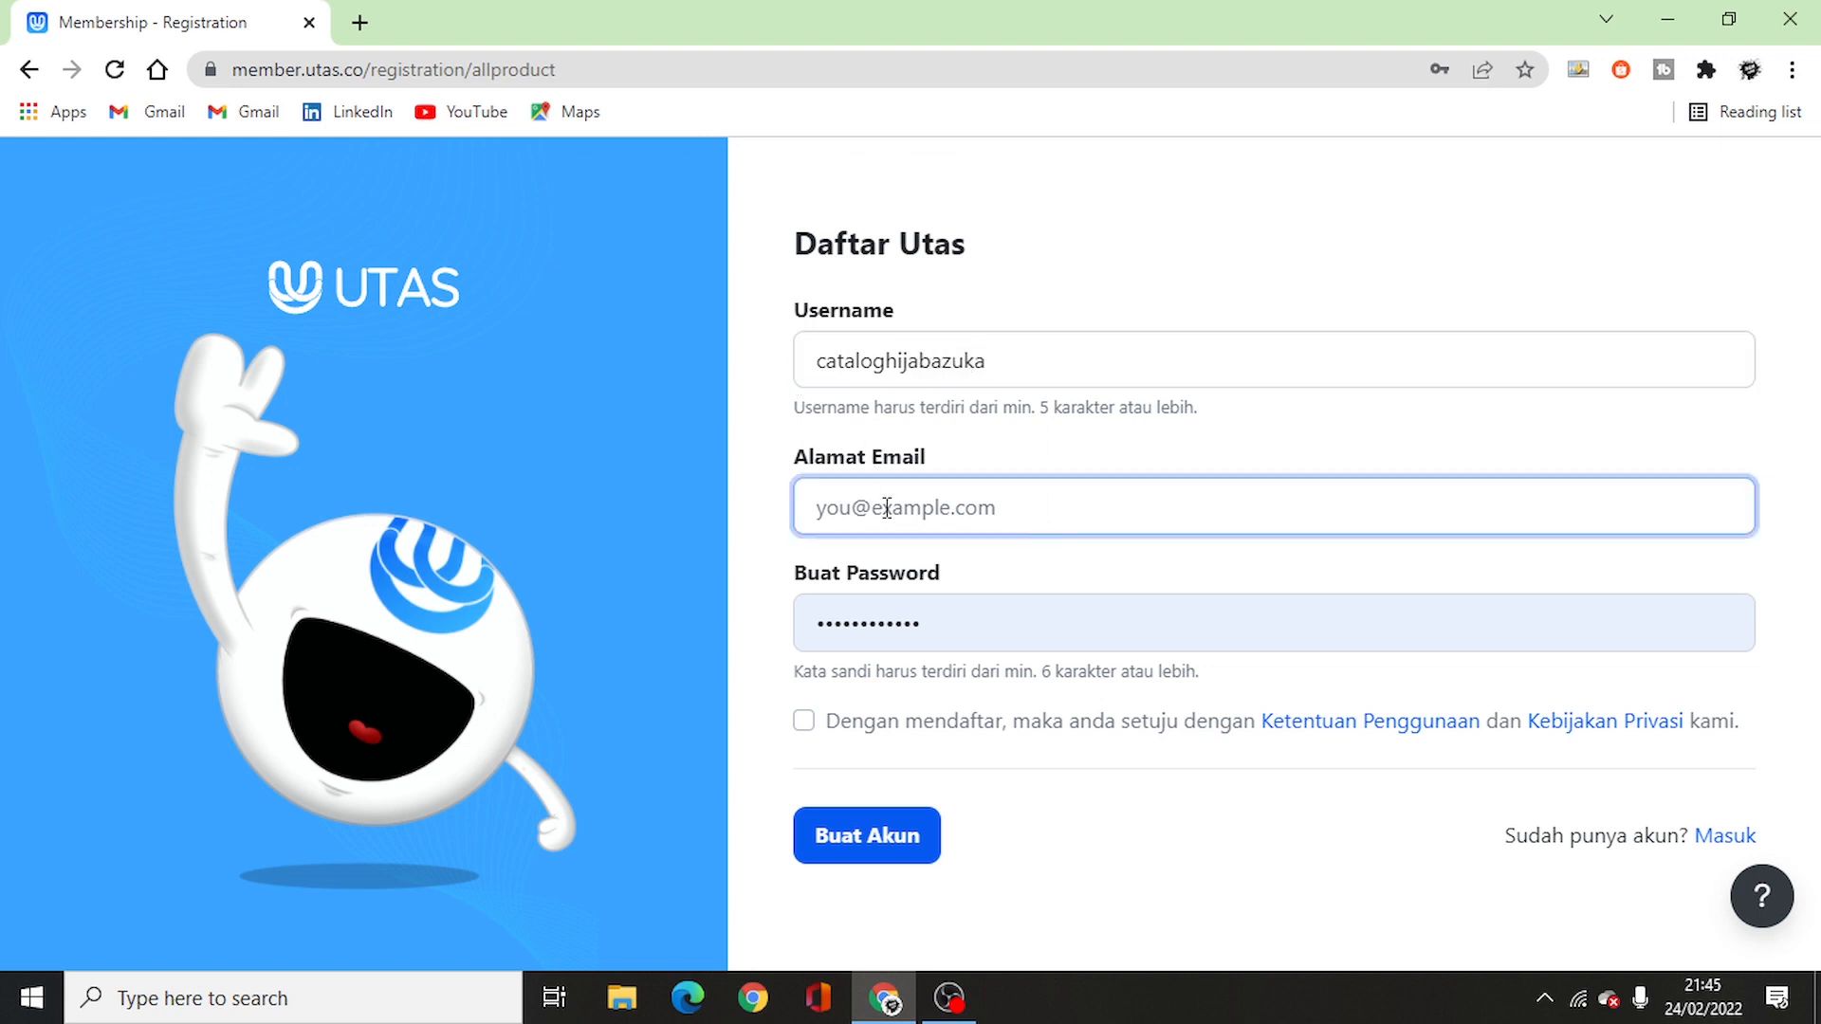
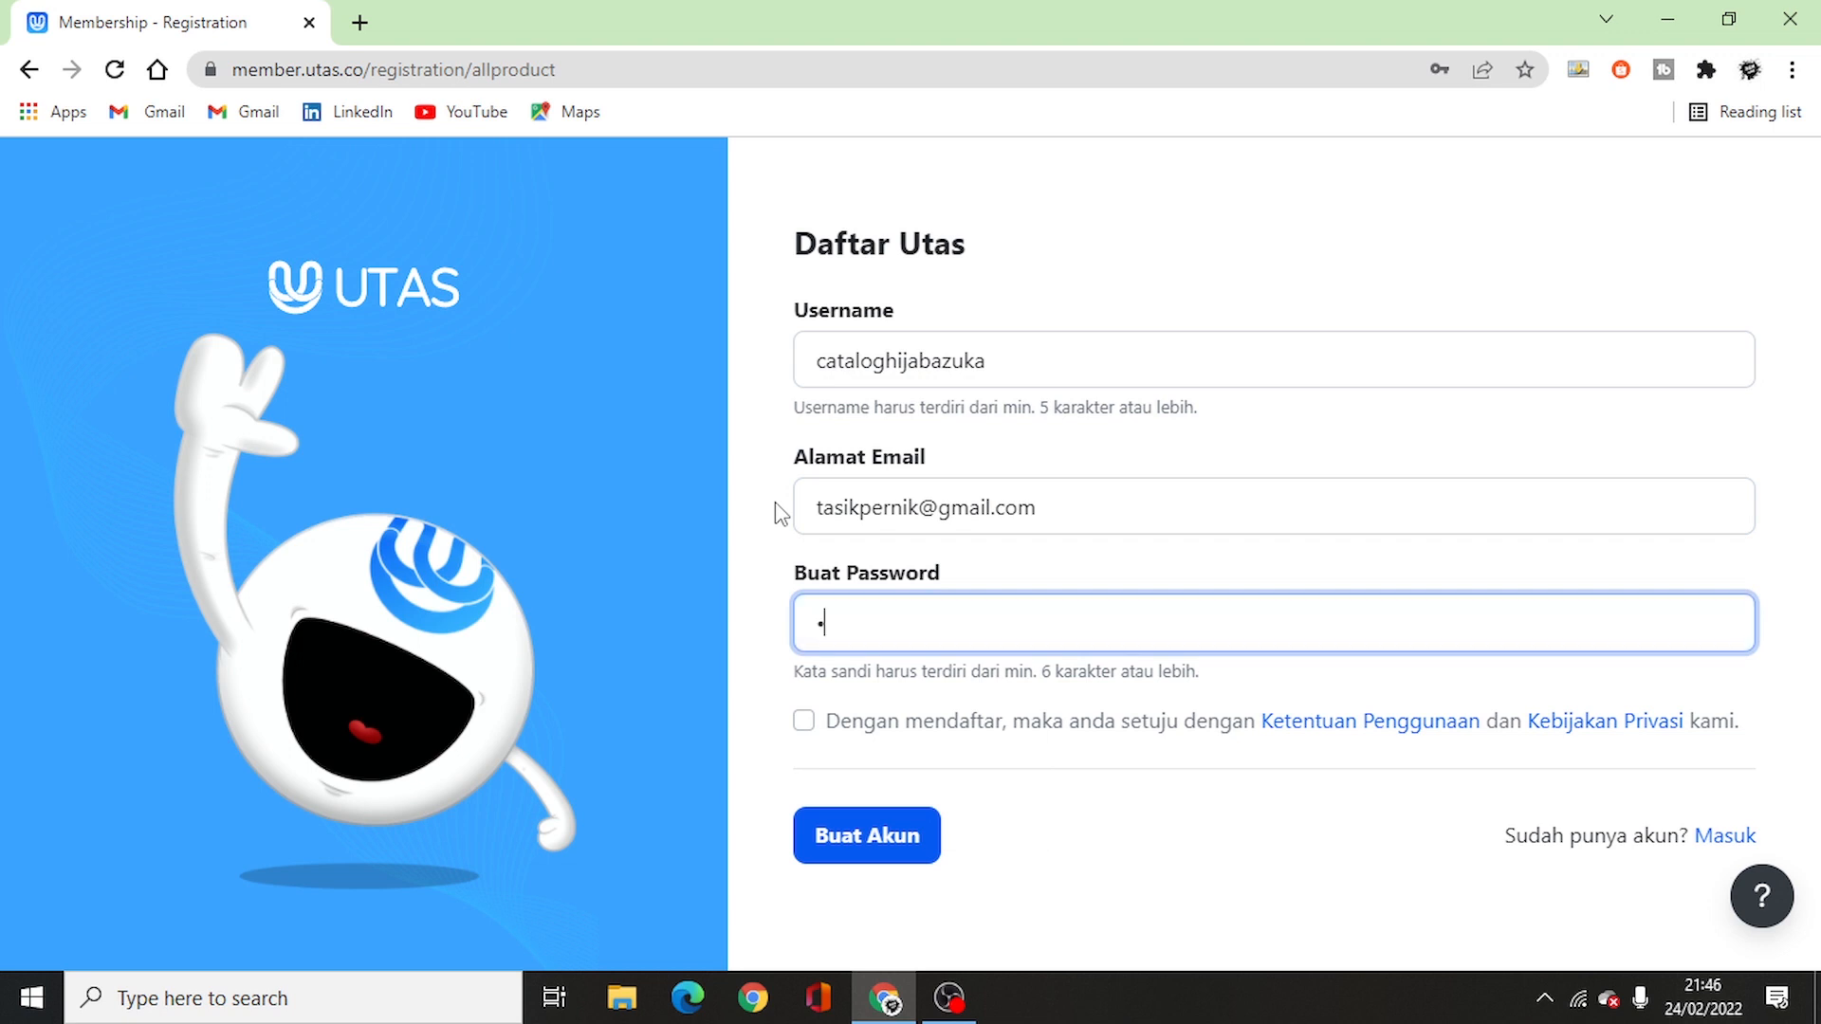
click(803, 721)
click(834, 836)
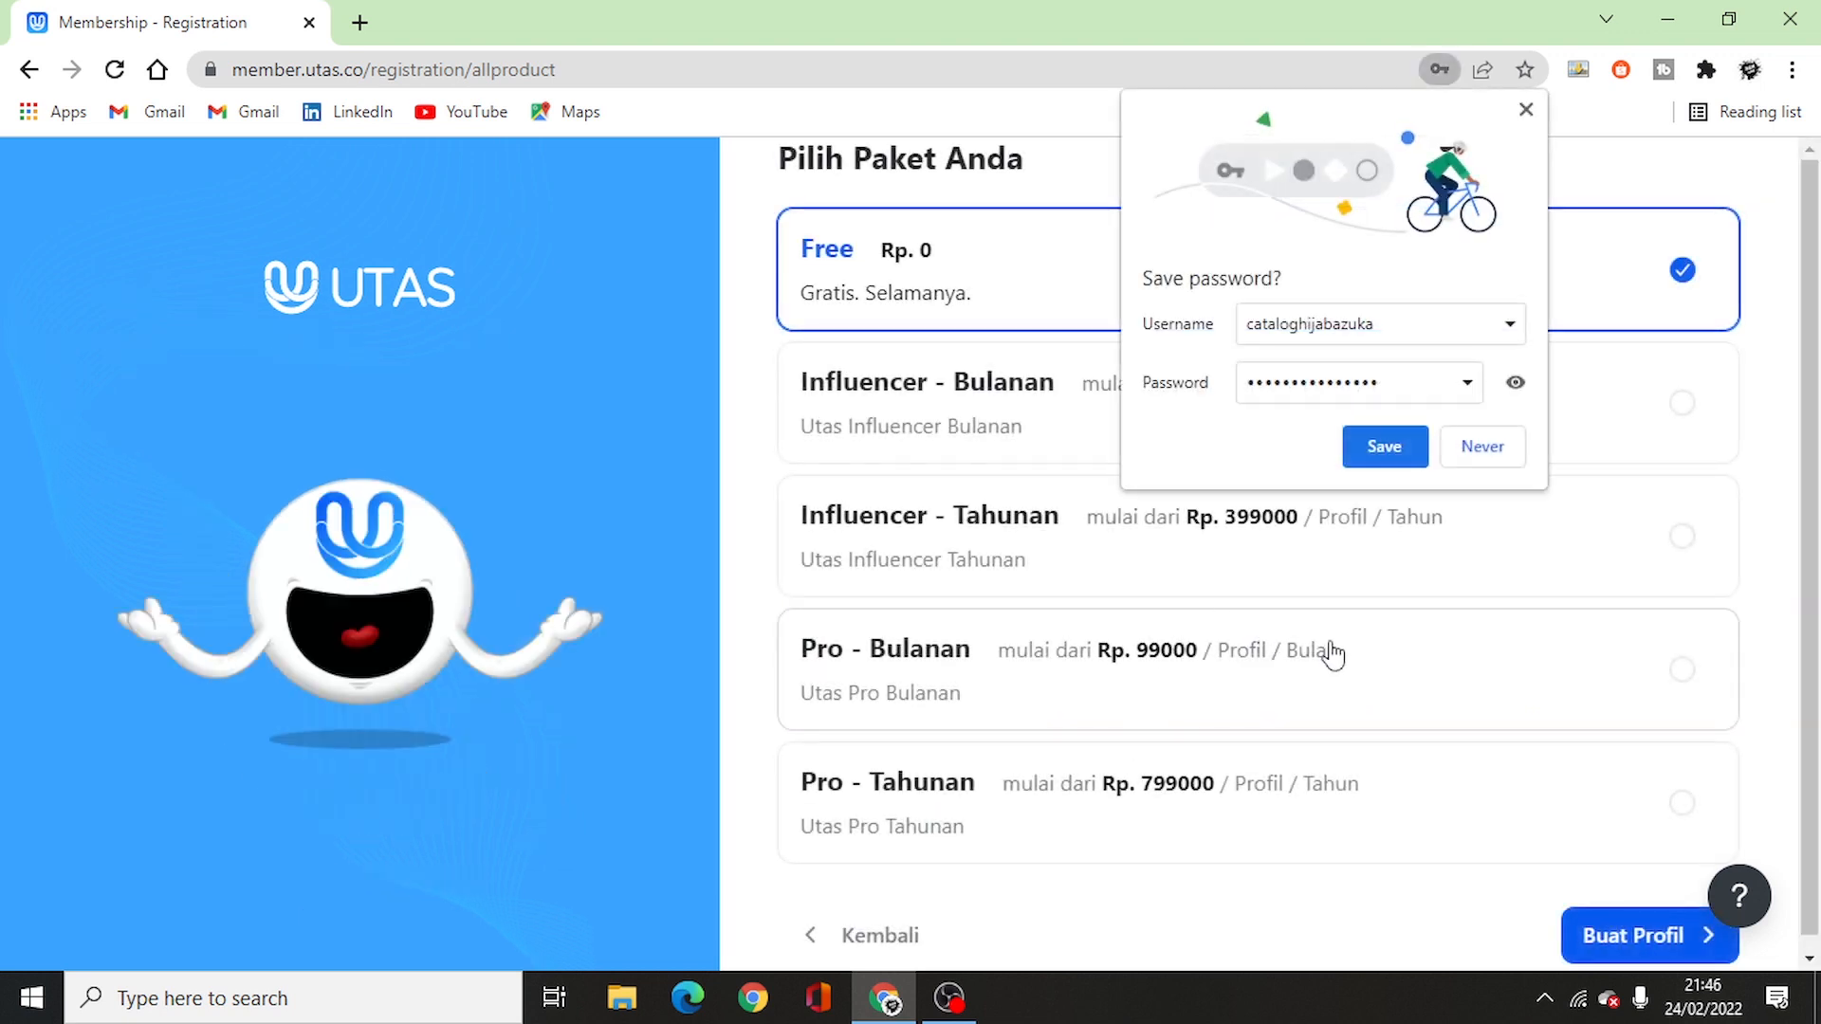
- Decline saving the password, create the profile on the Free plan, and acknowledge the confirmation
click(1482, 447)
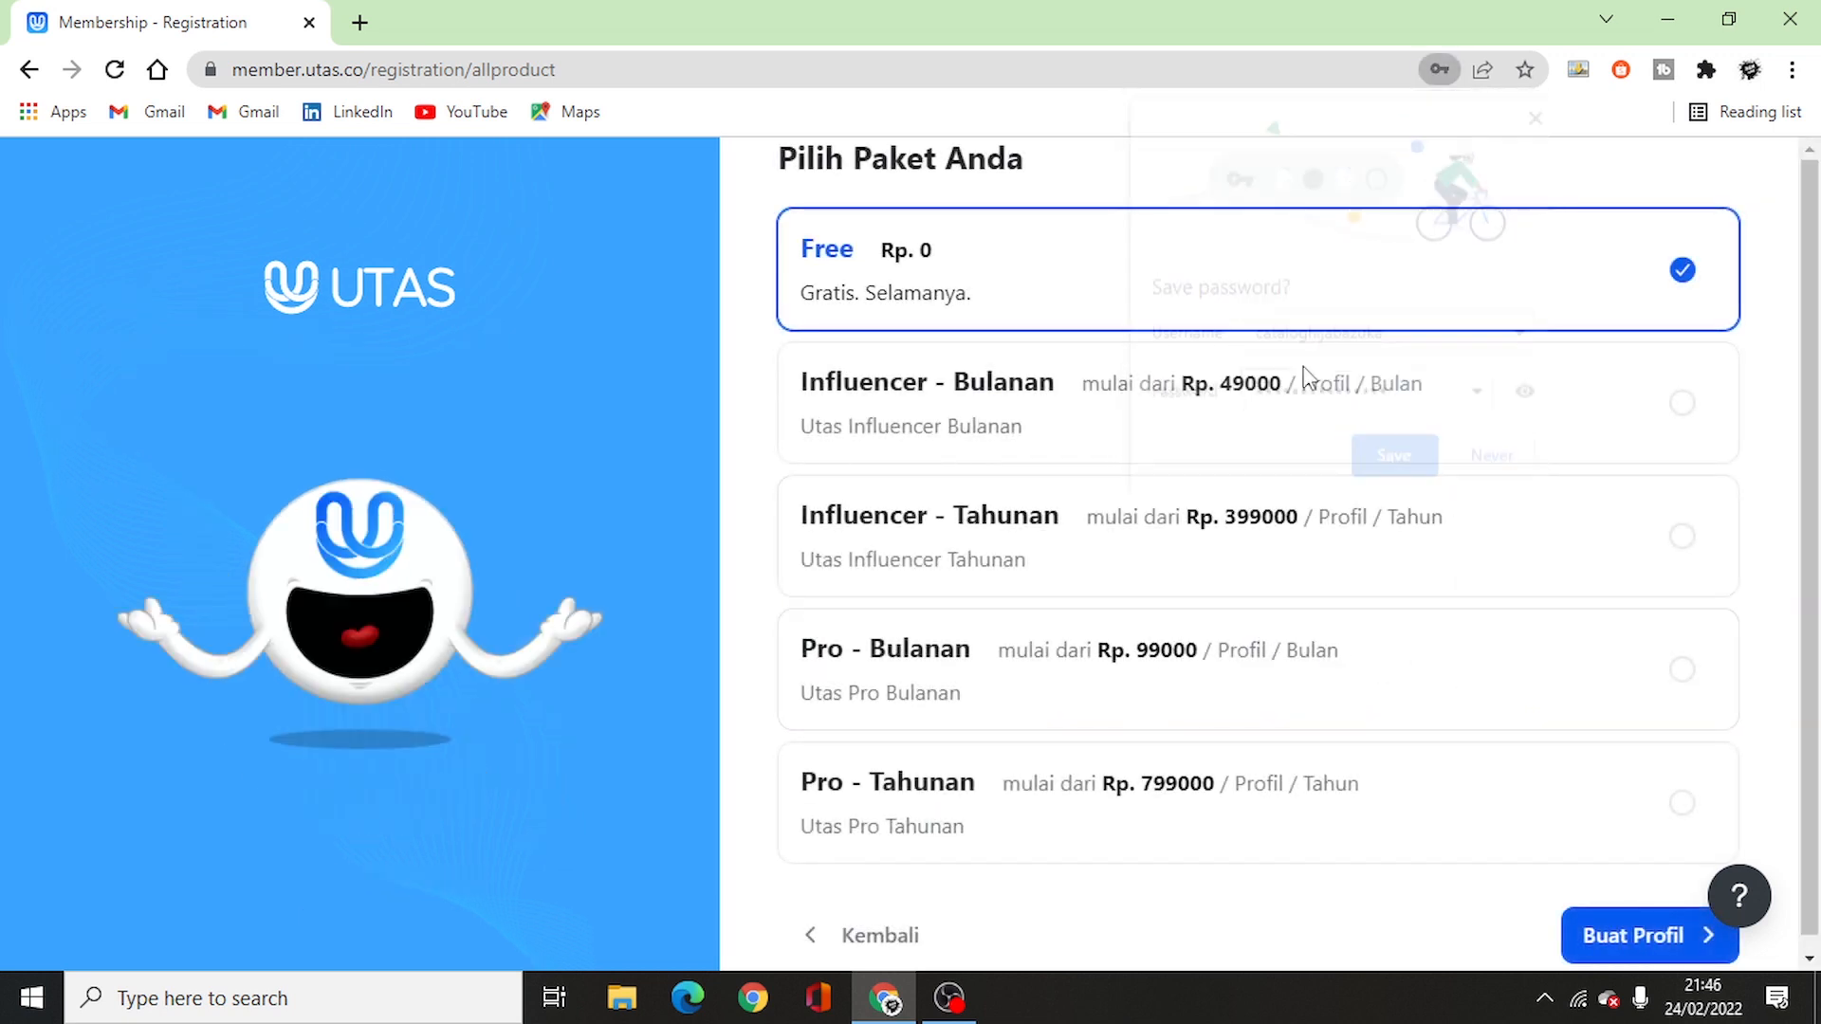
scroll(1612, 778, down, 1)
click(1639, 925)
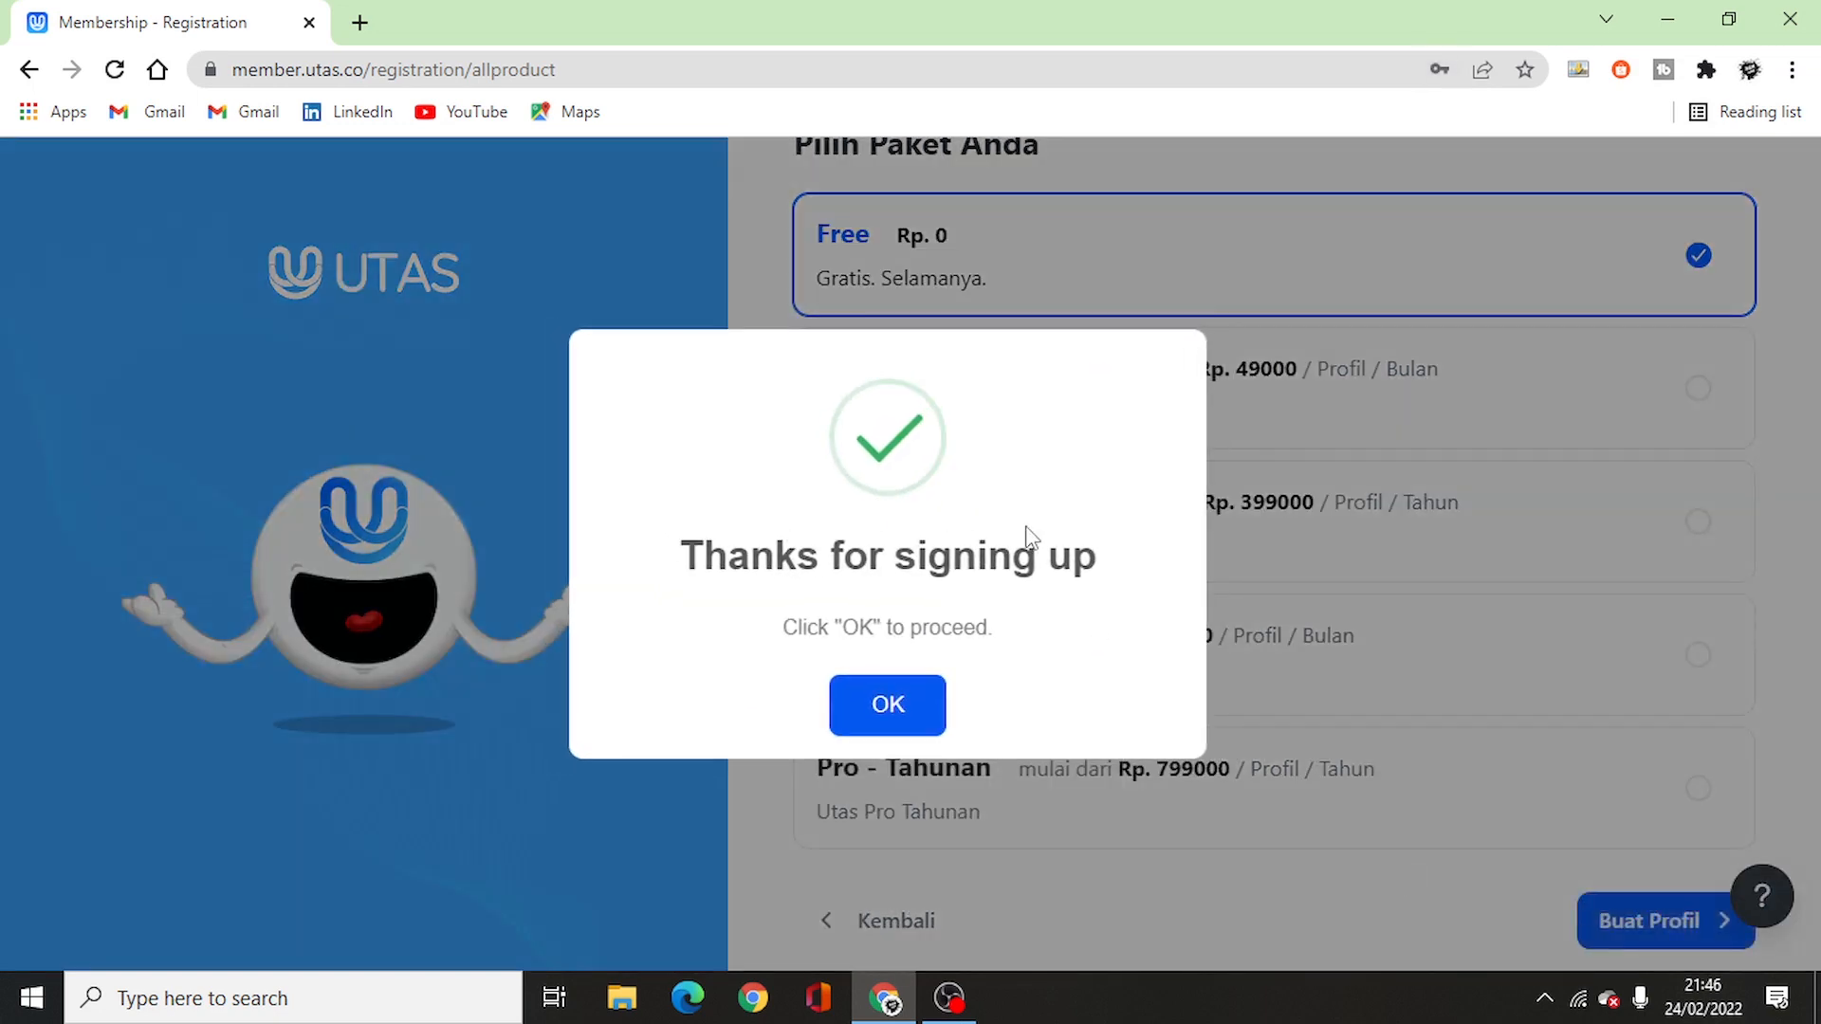
click(886, 706)
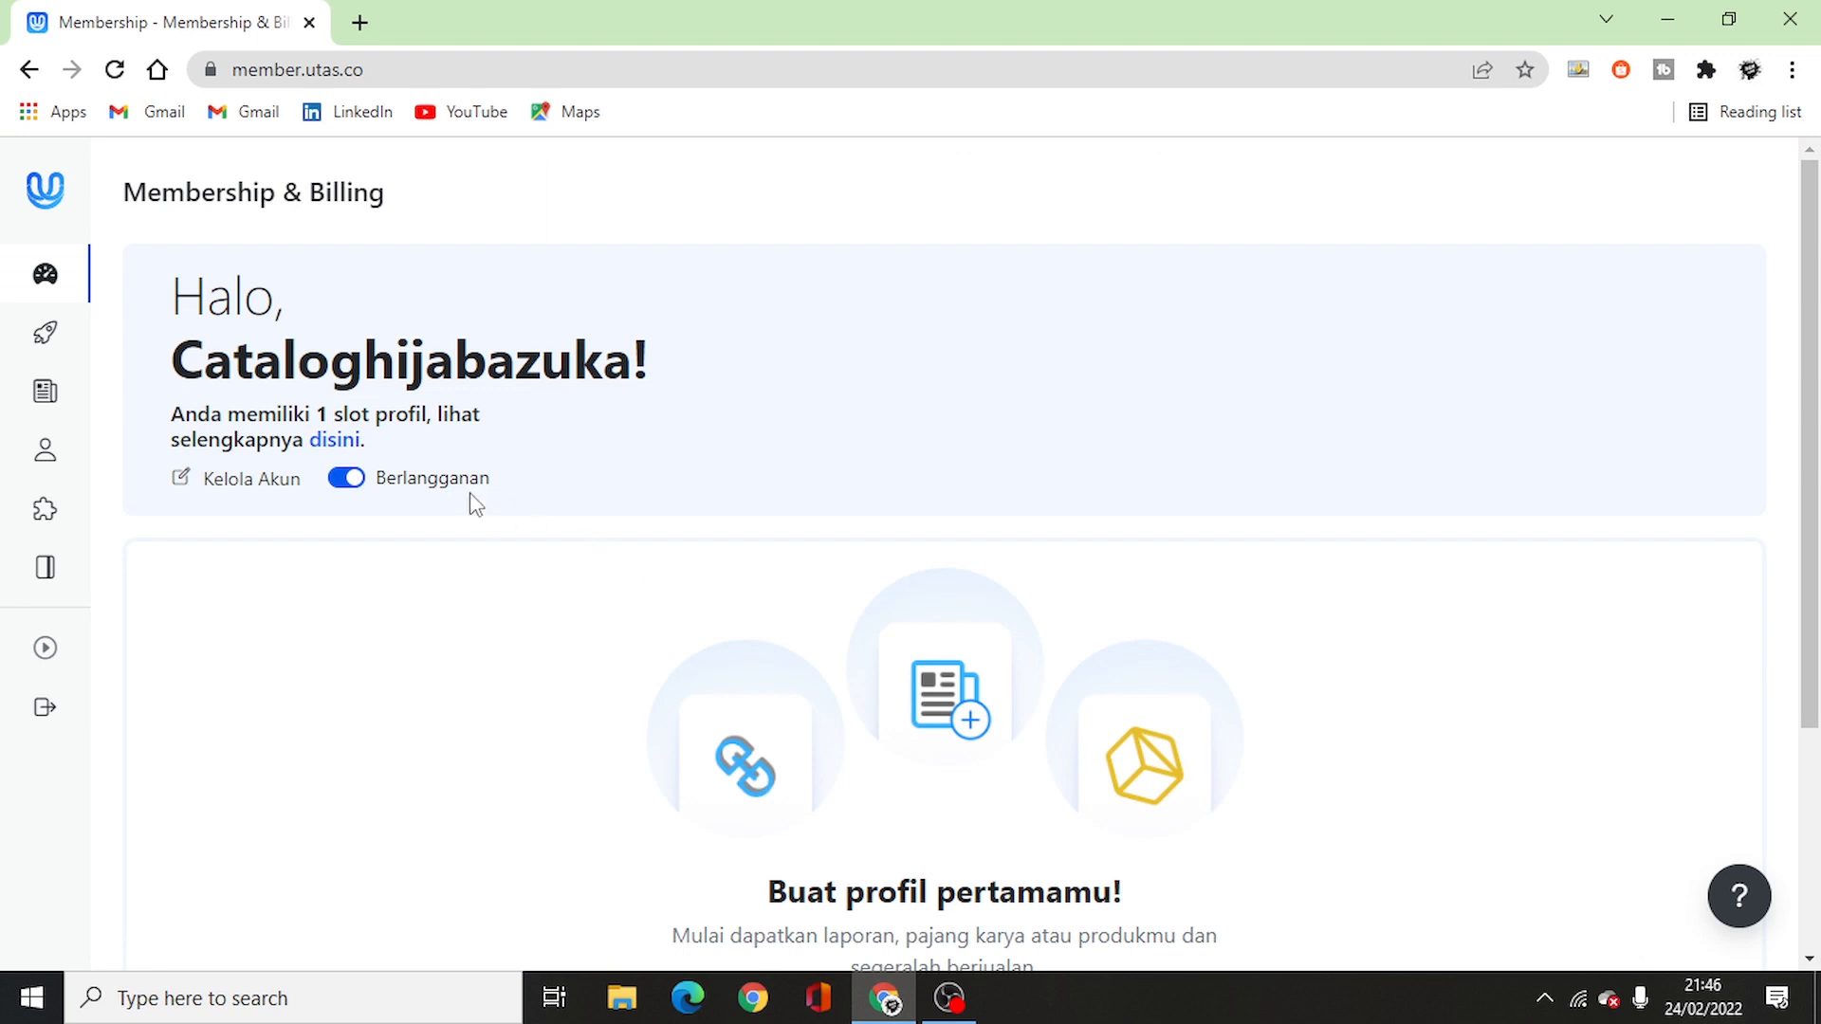
- Create the profile 'cataloghijabazuka' from the profile slots, then return to the Dasbor overview
click(334, 441)
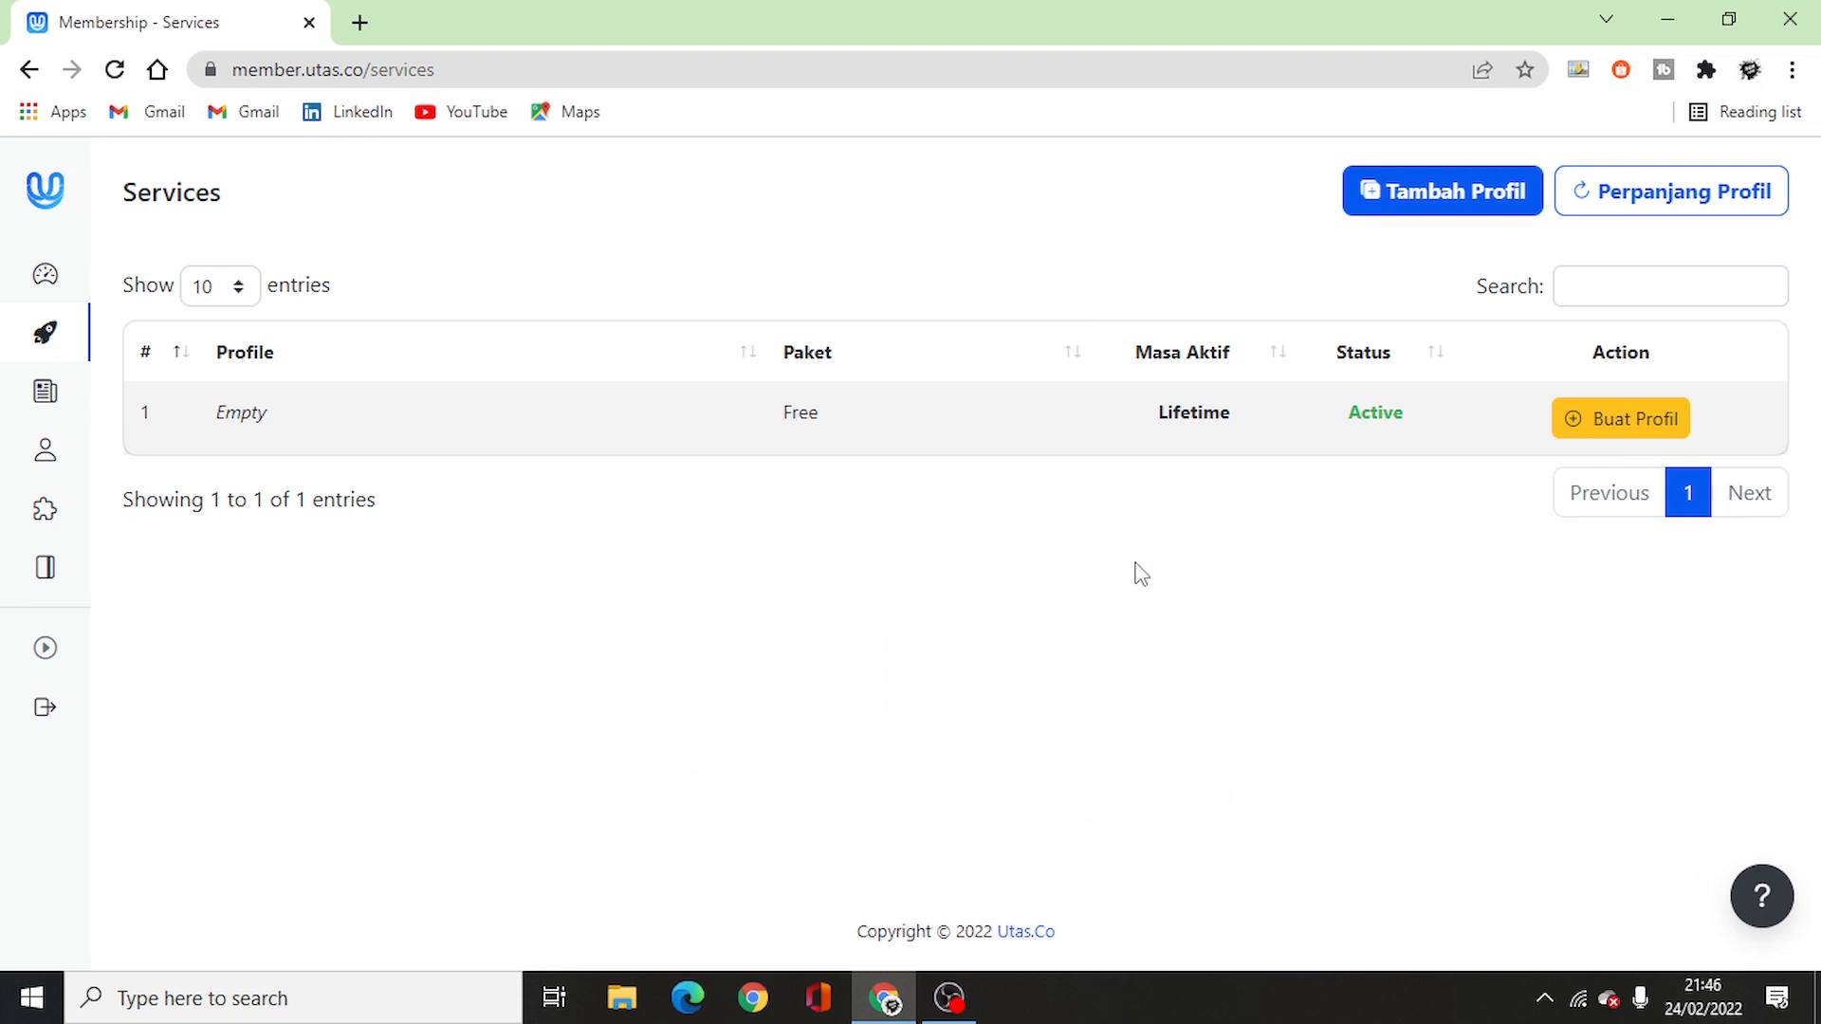
drag(439, 69, 497, 69)
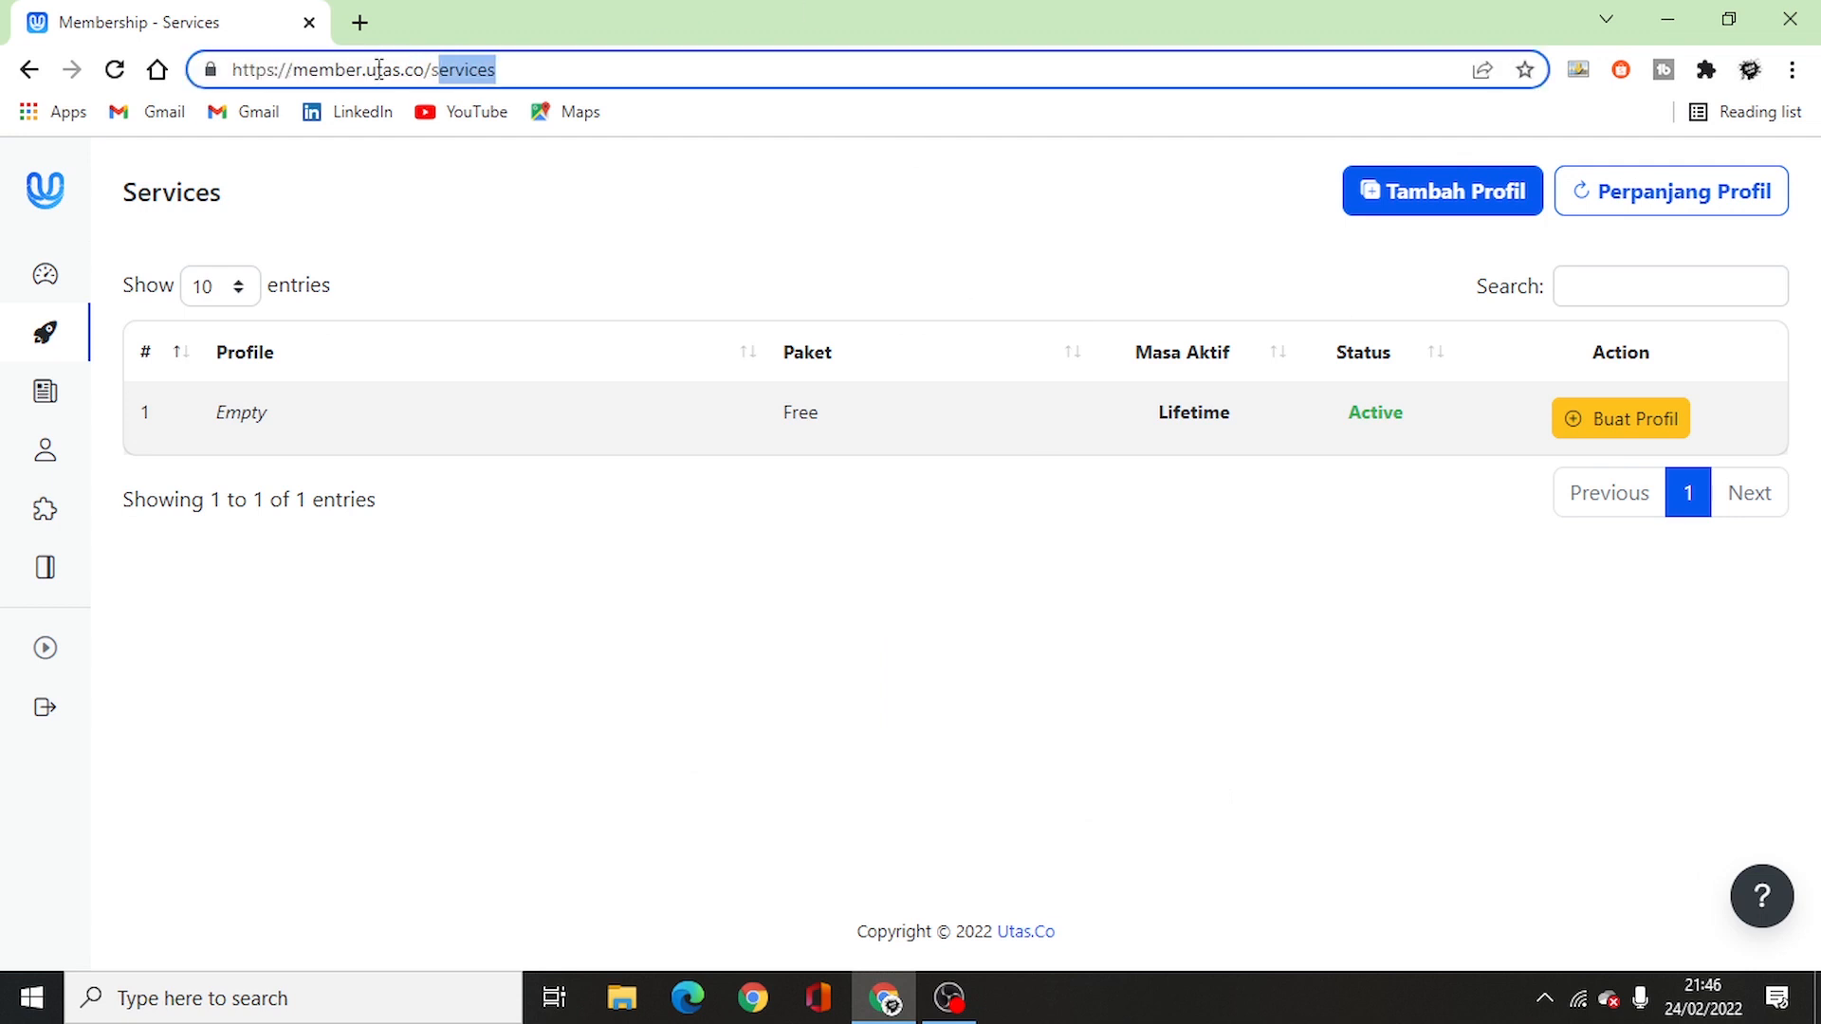
click(1606, 423)
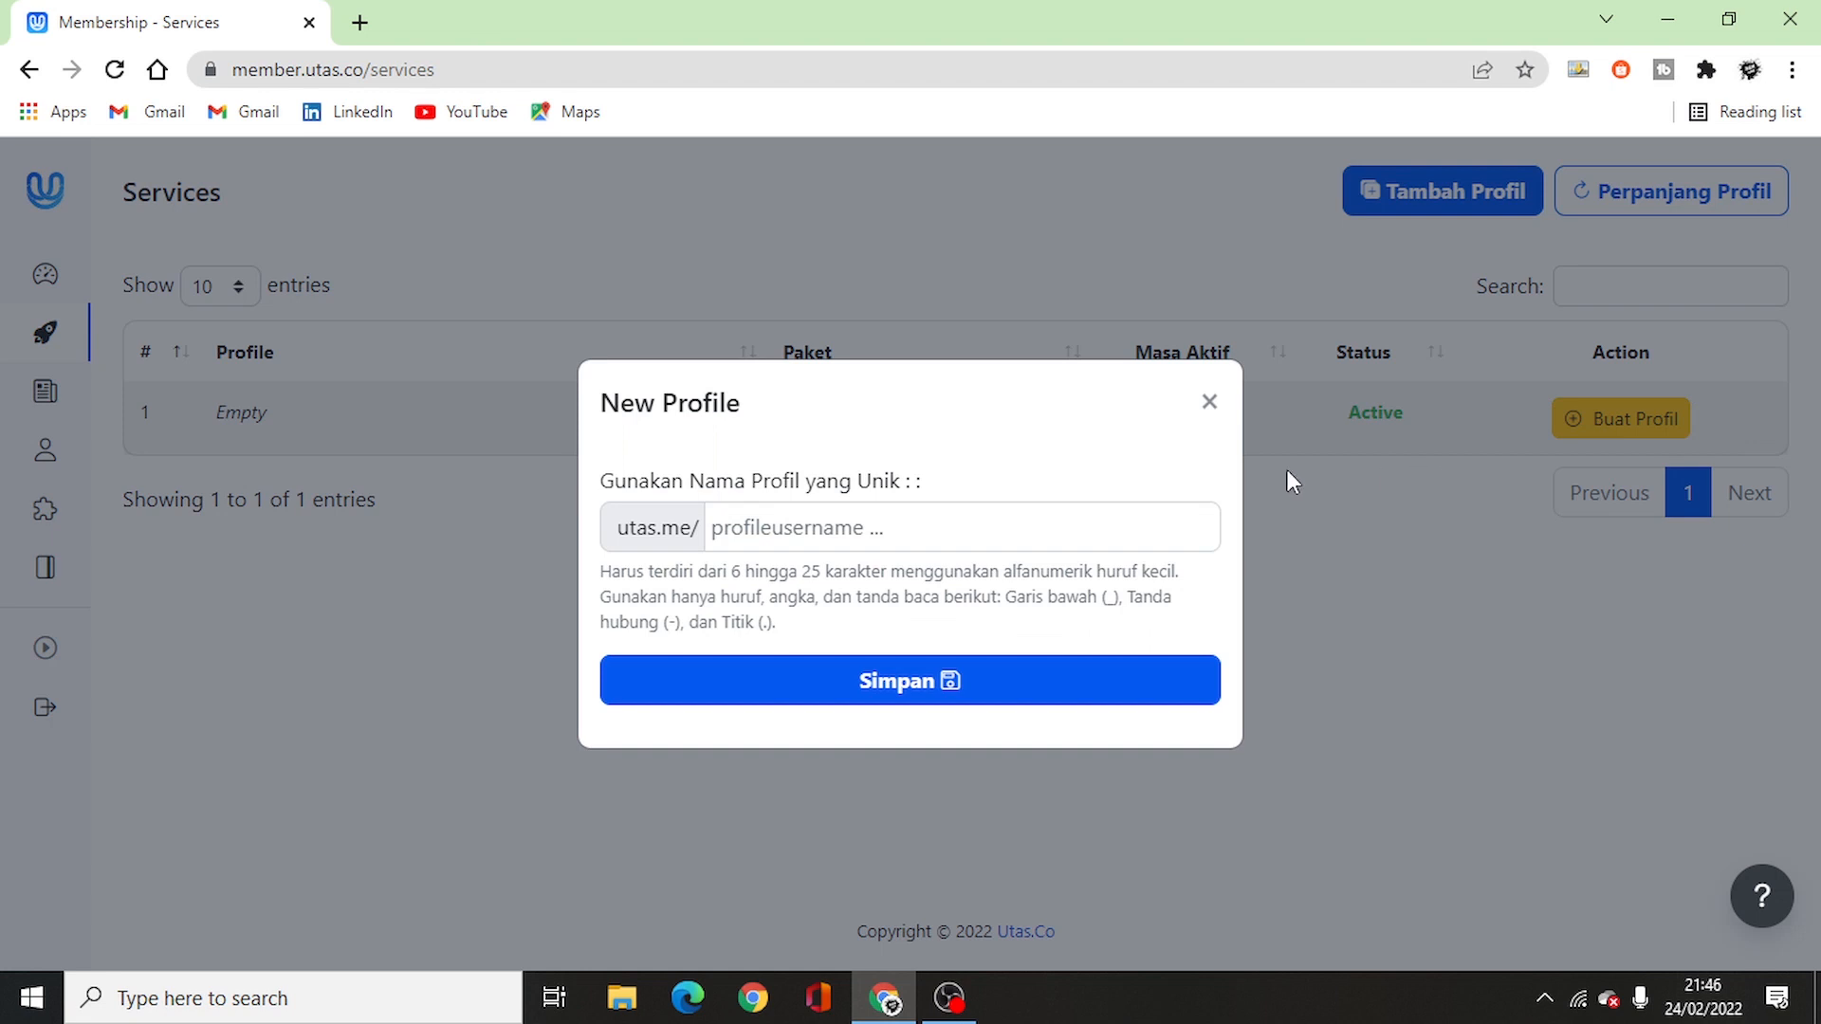
click(733, 538)
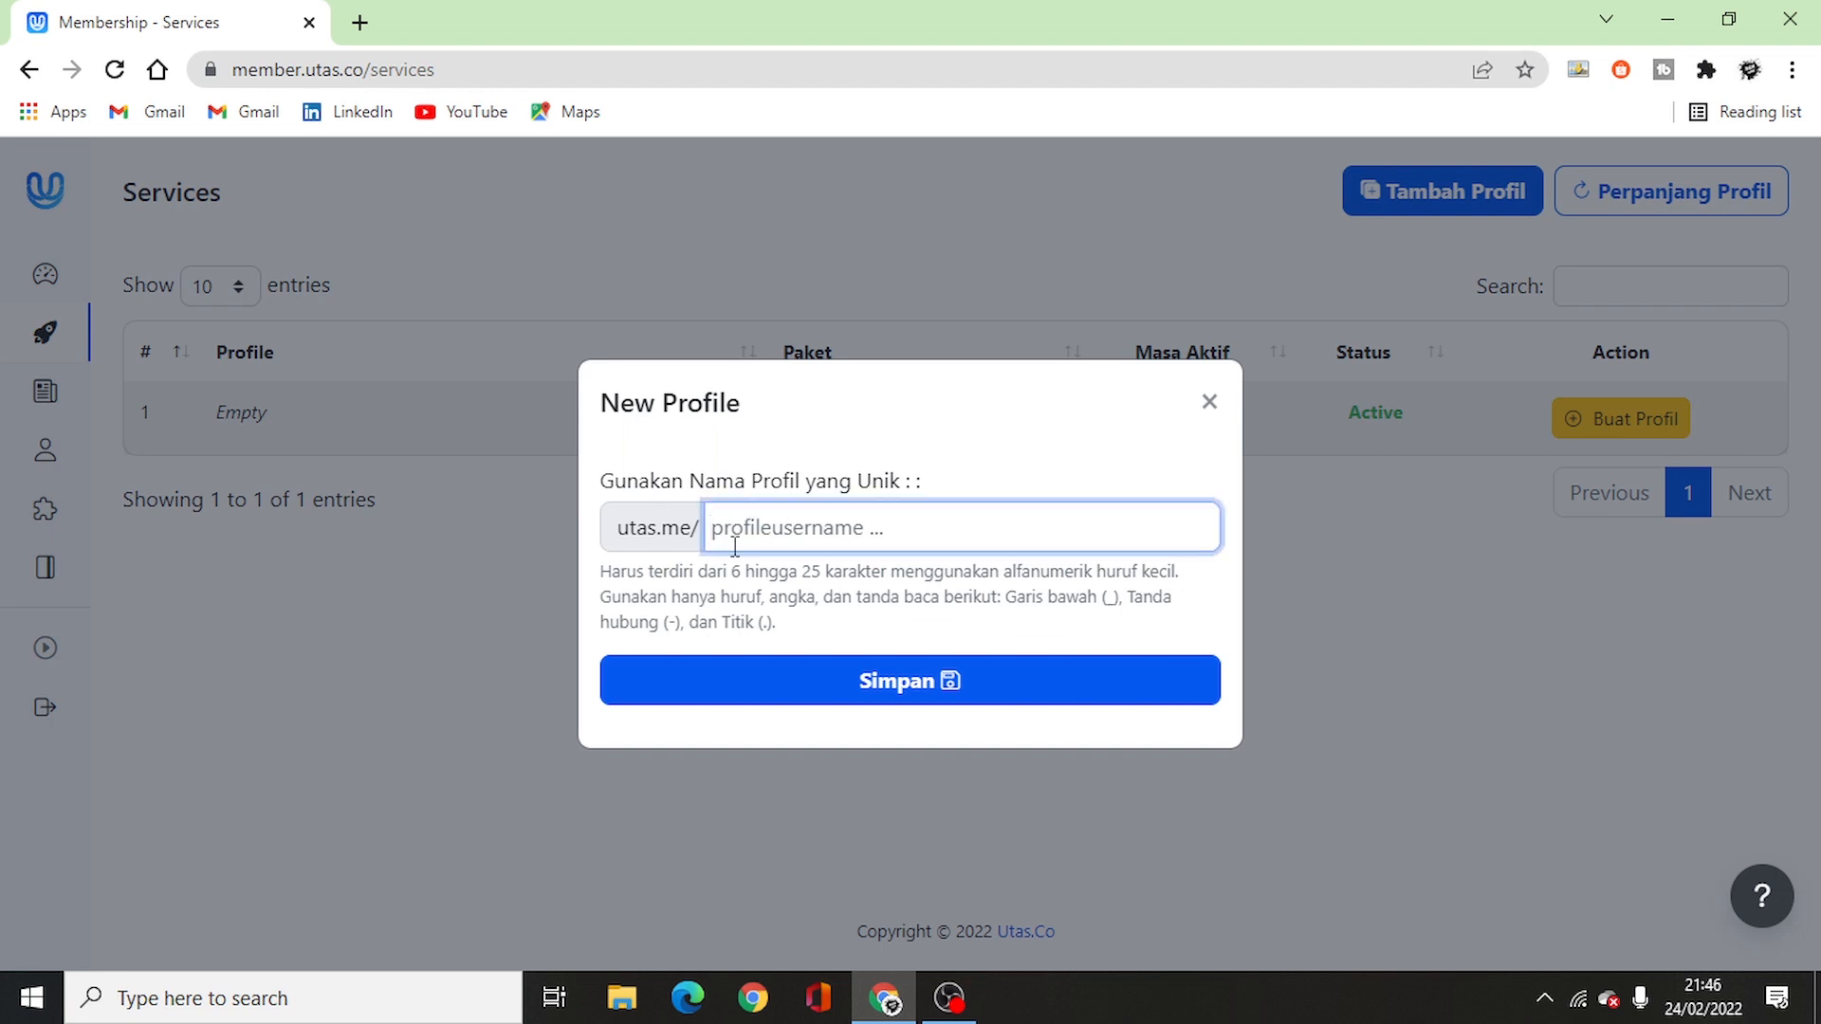
text(cataloghijabazuka)
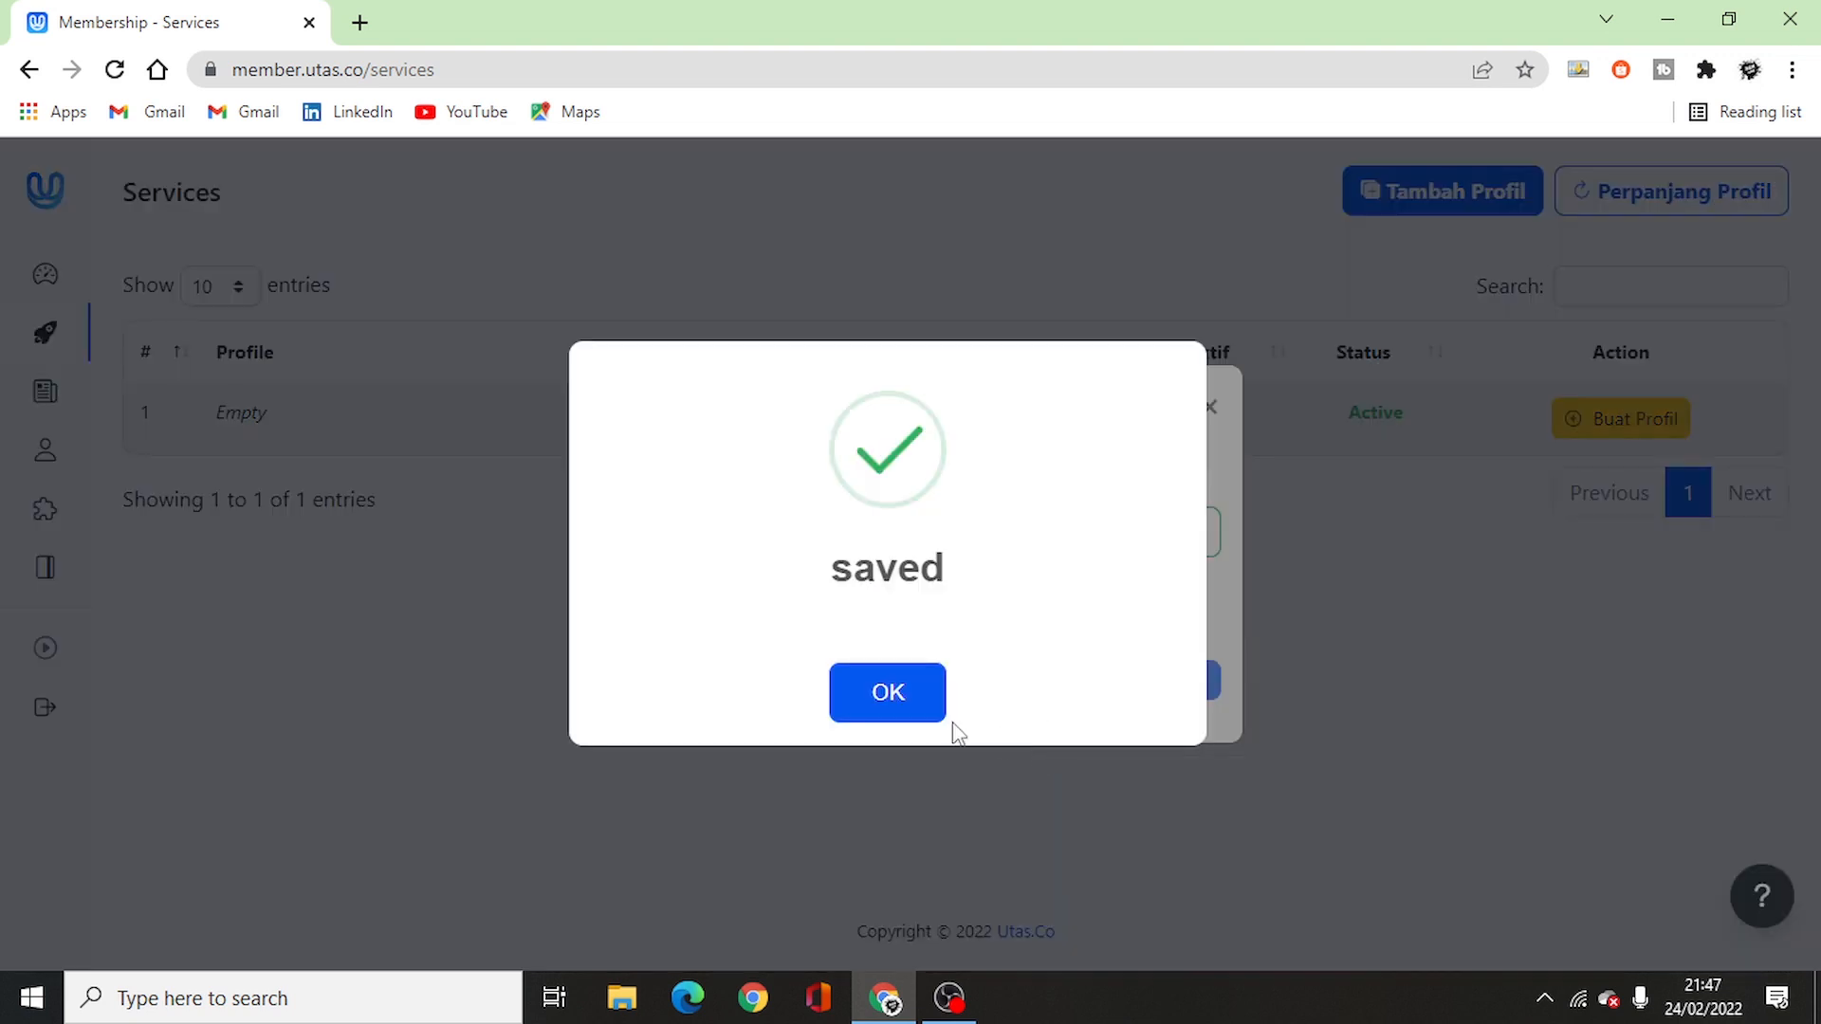
click(926, 704)
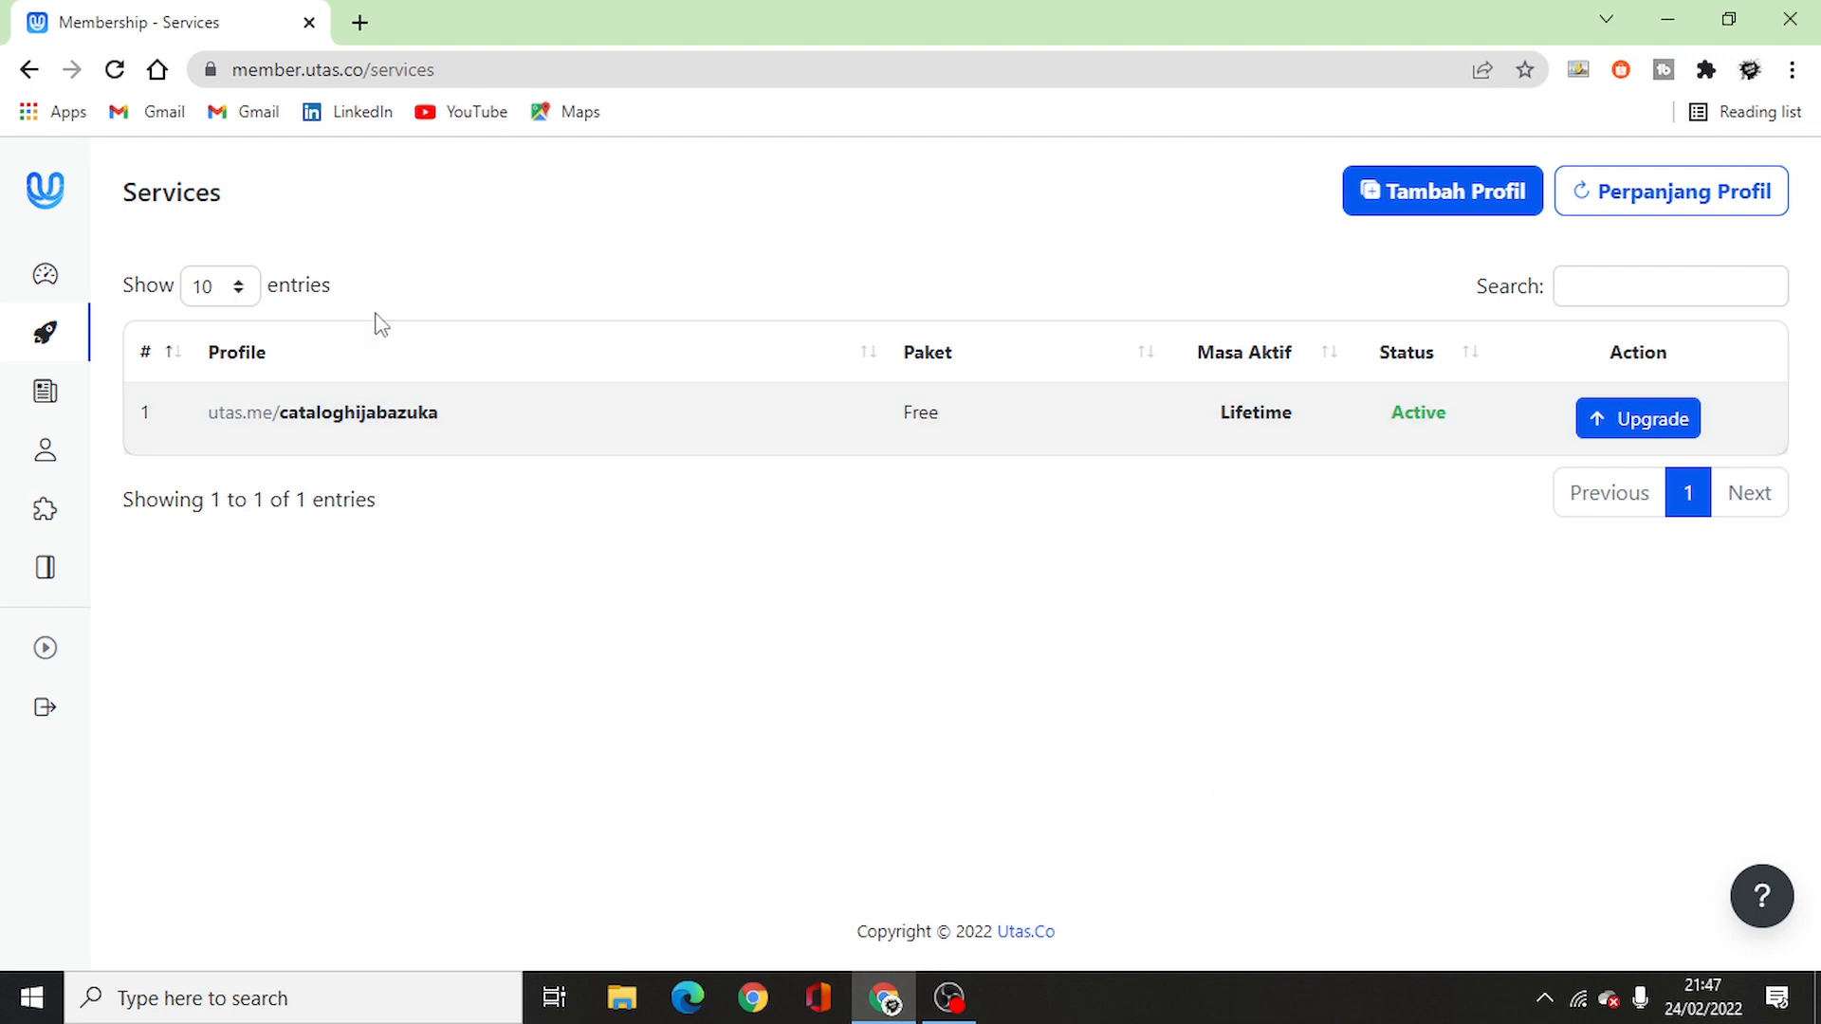
click(49, 268)
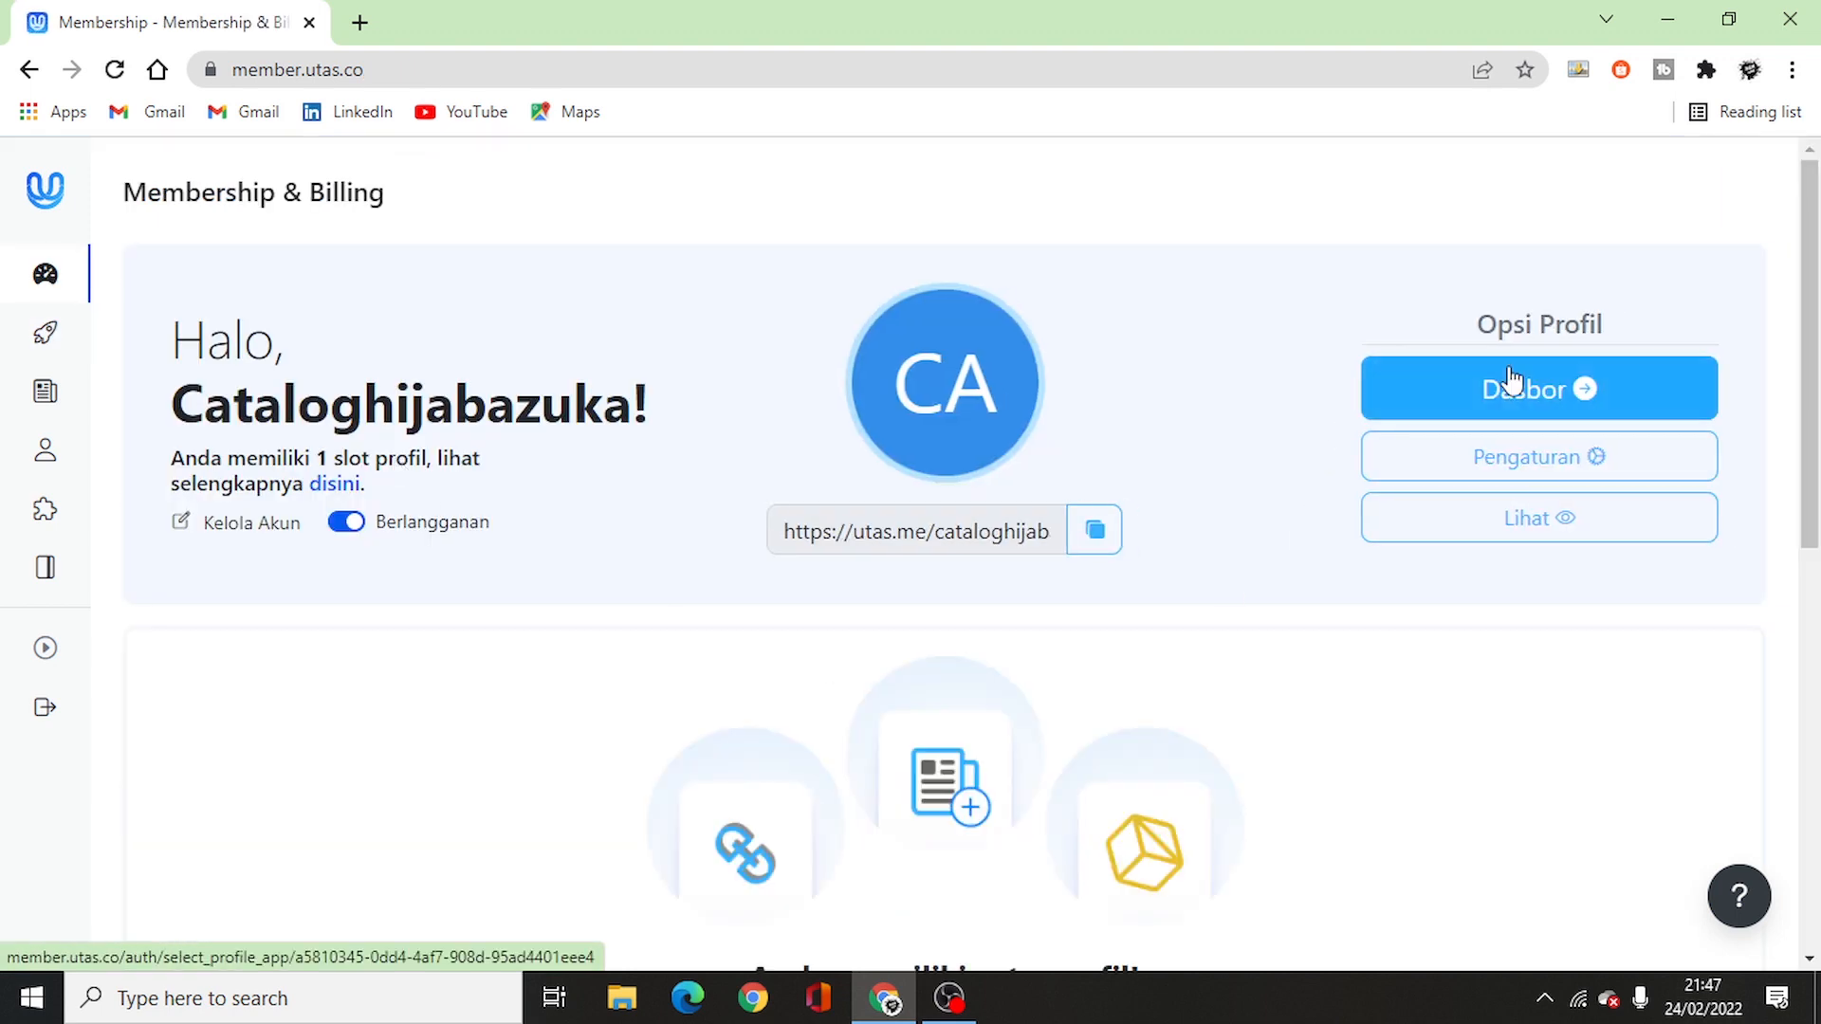
- Open the profile dashboard, skip the welcome intro, and go to Profile Settings from the account menu
click(1483, 390)
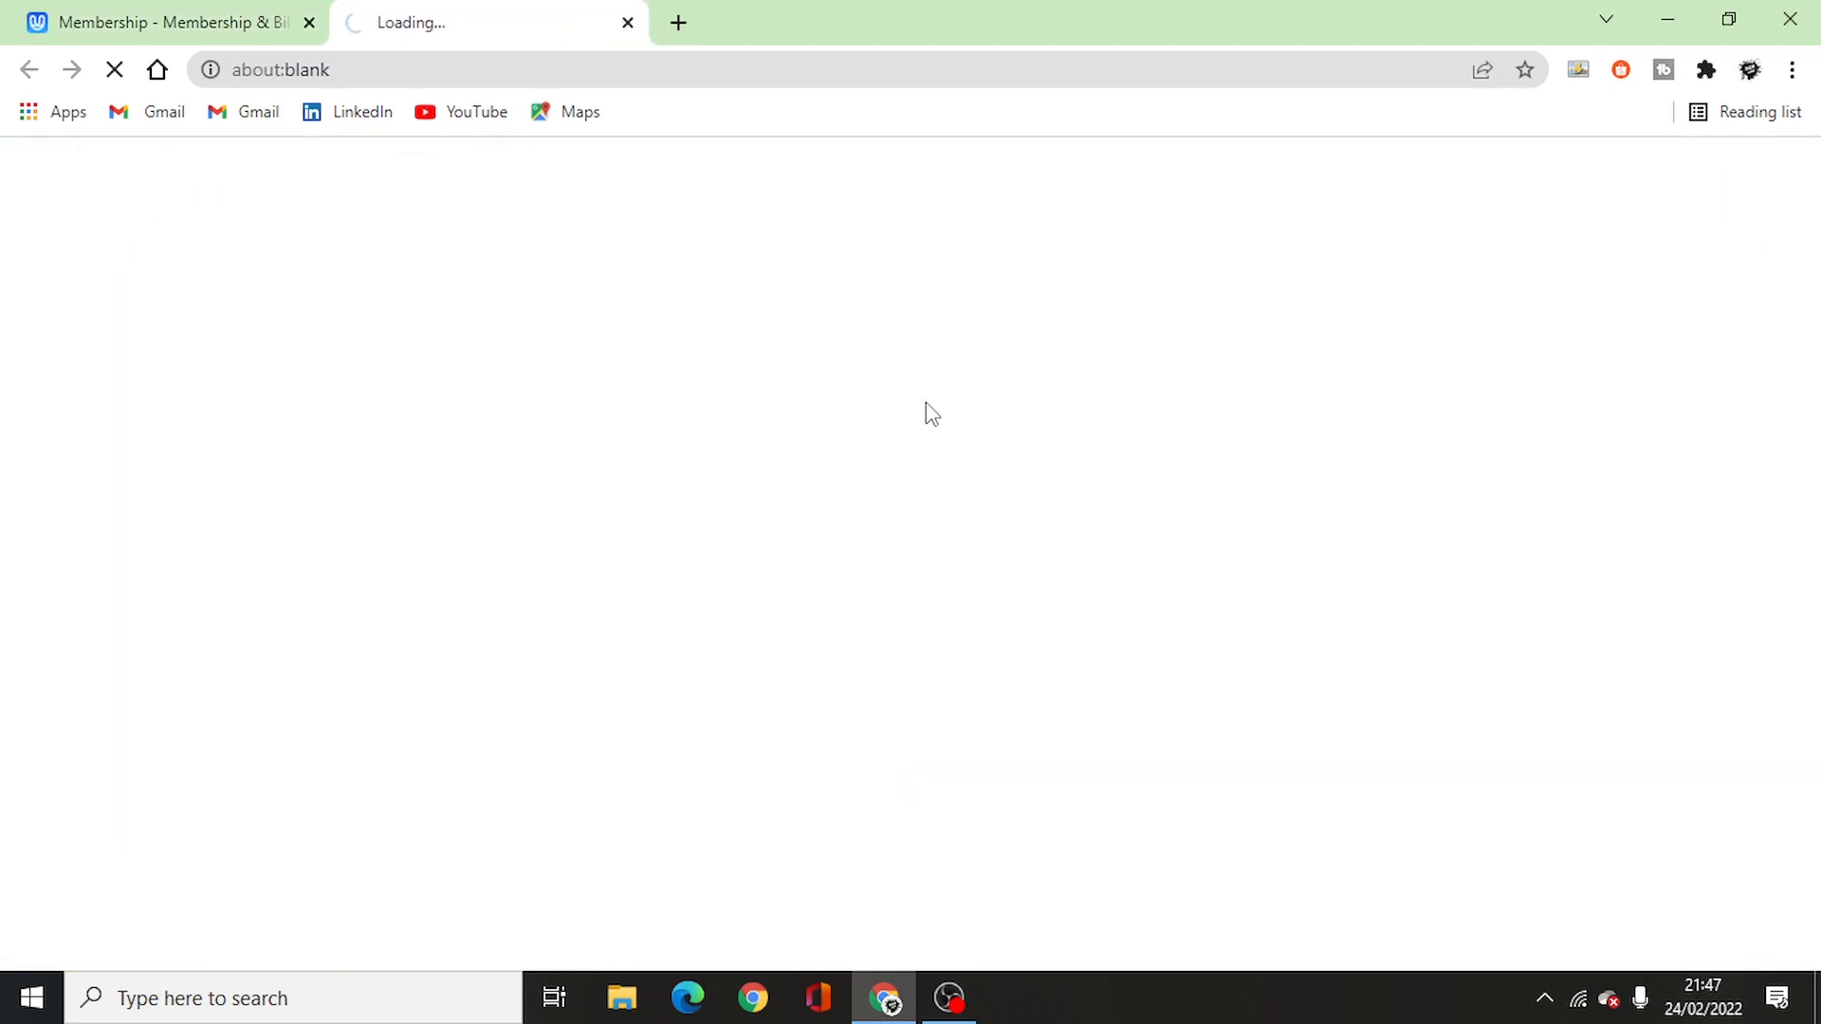
scroll(853, 457, down, 2)
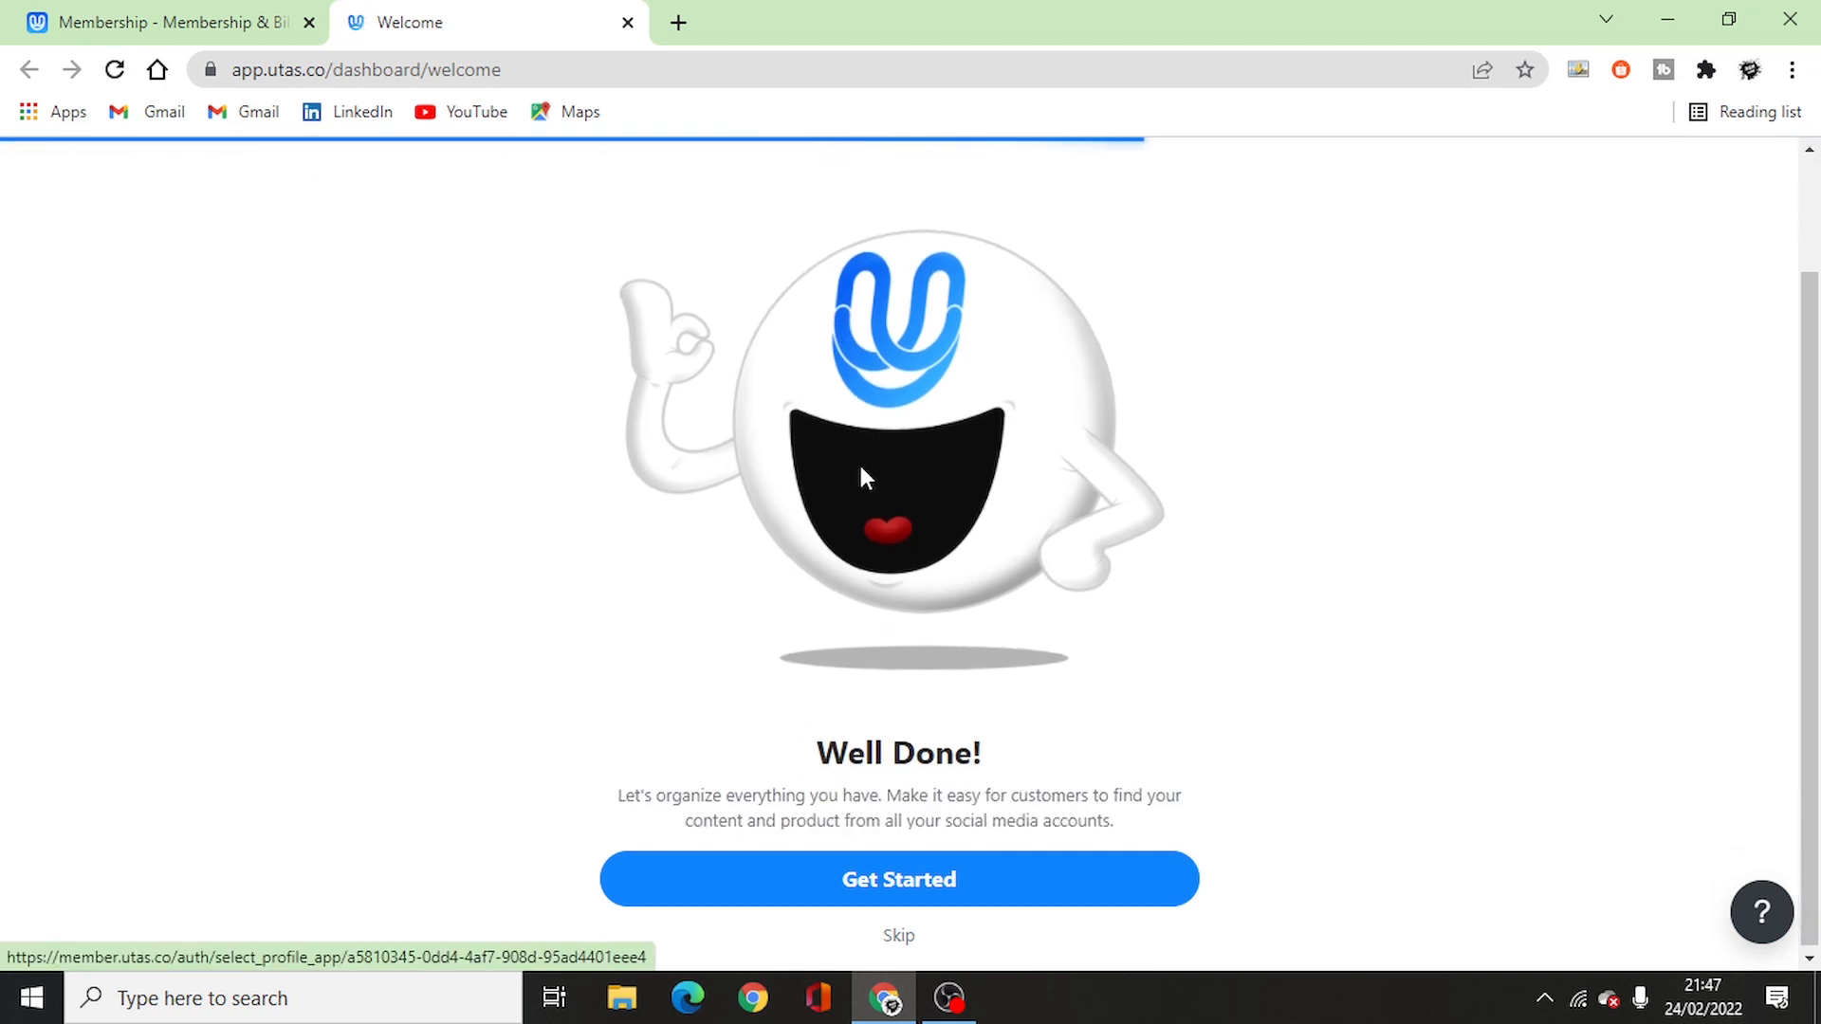
click(910, 936)
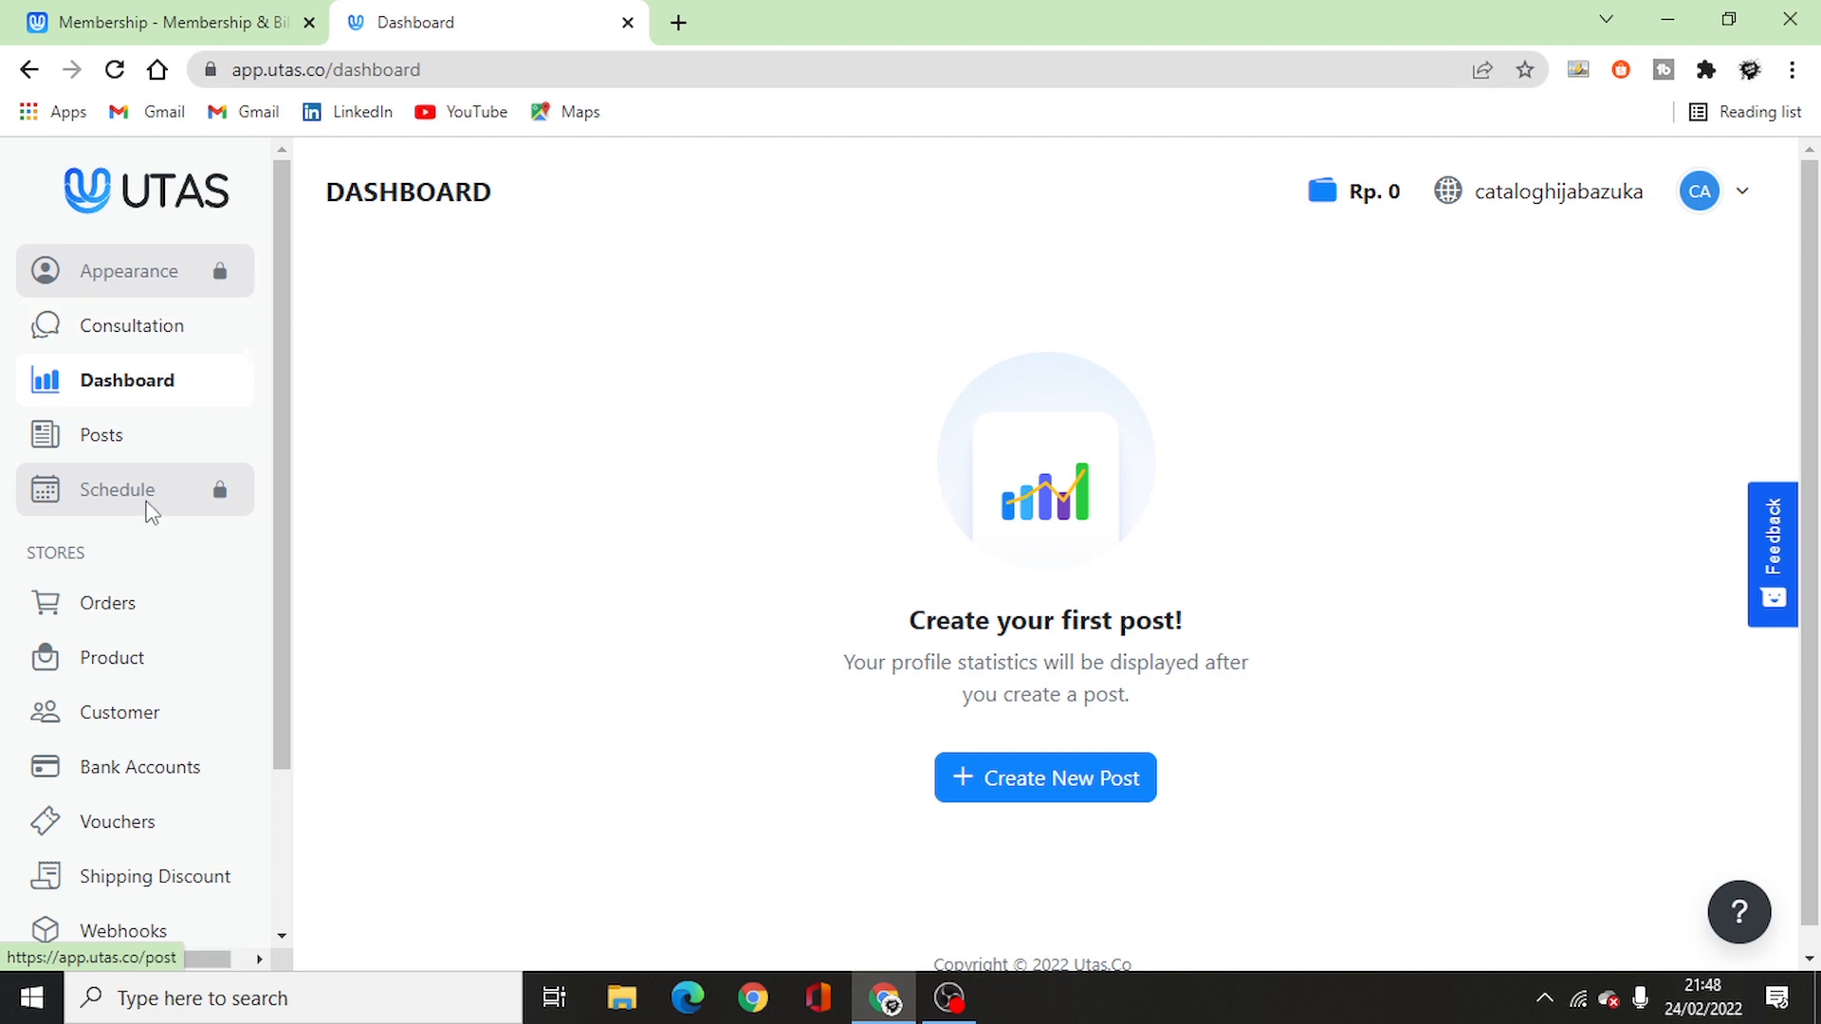
scroll(134, 572, down, 3)
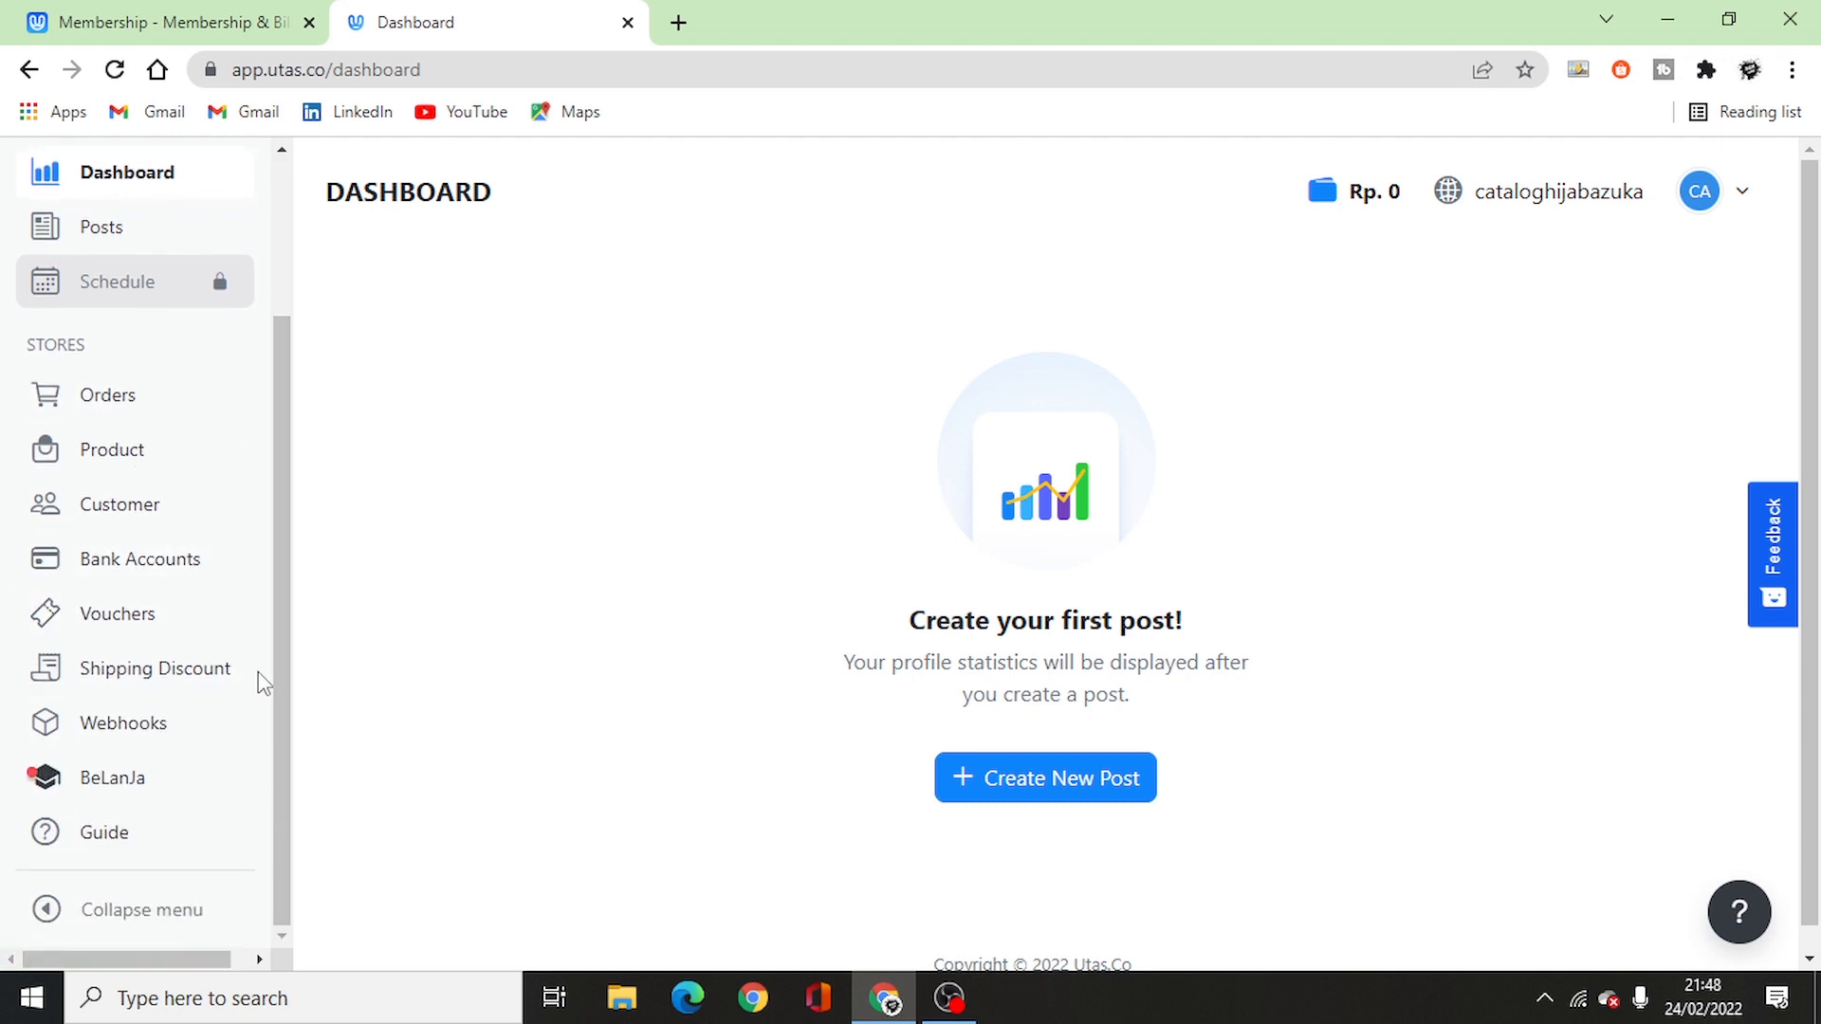
click(1722, 201)
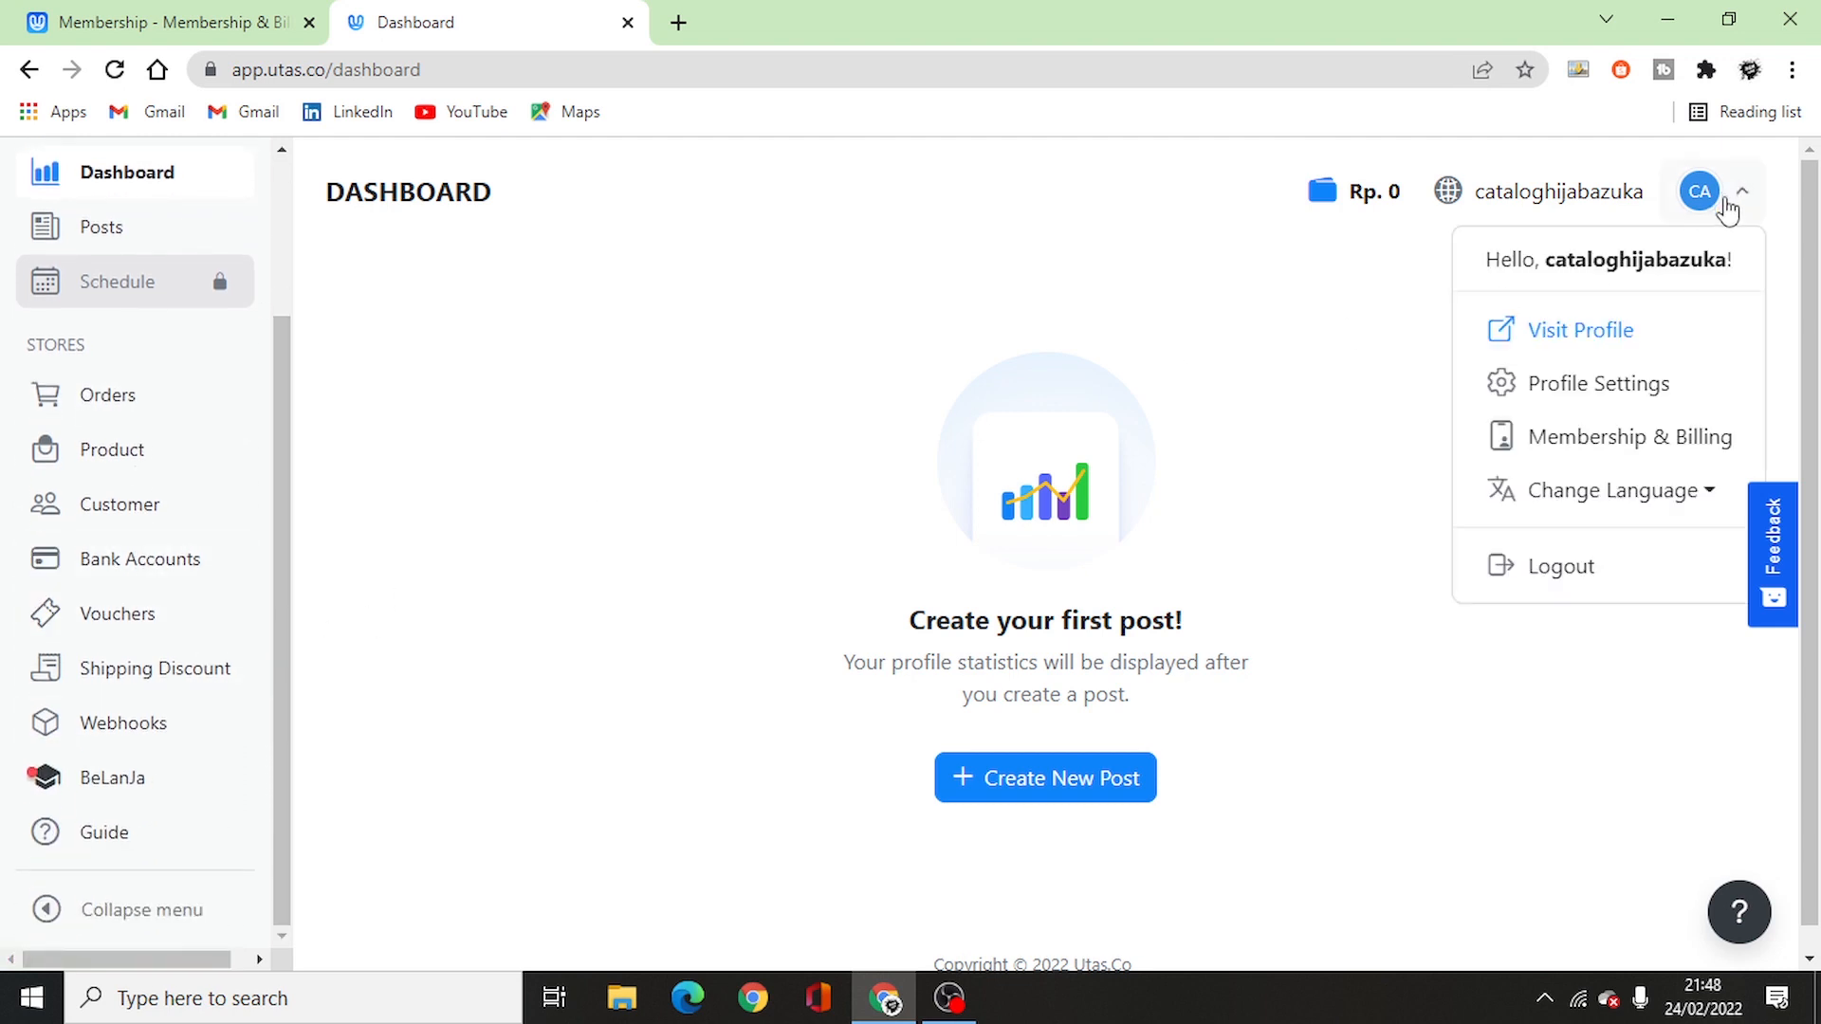
click(1633, 383)
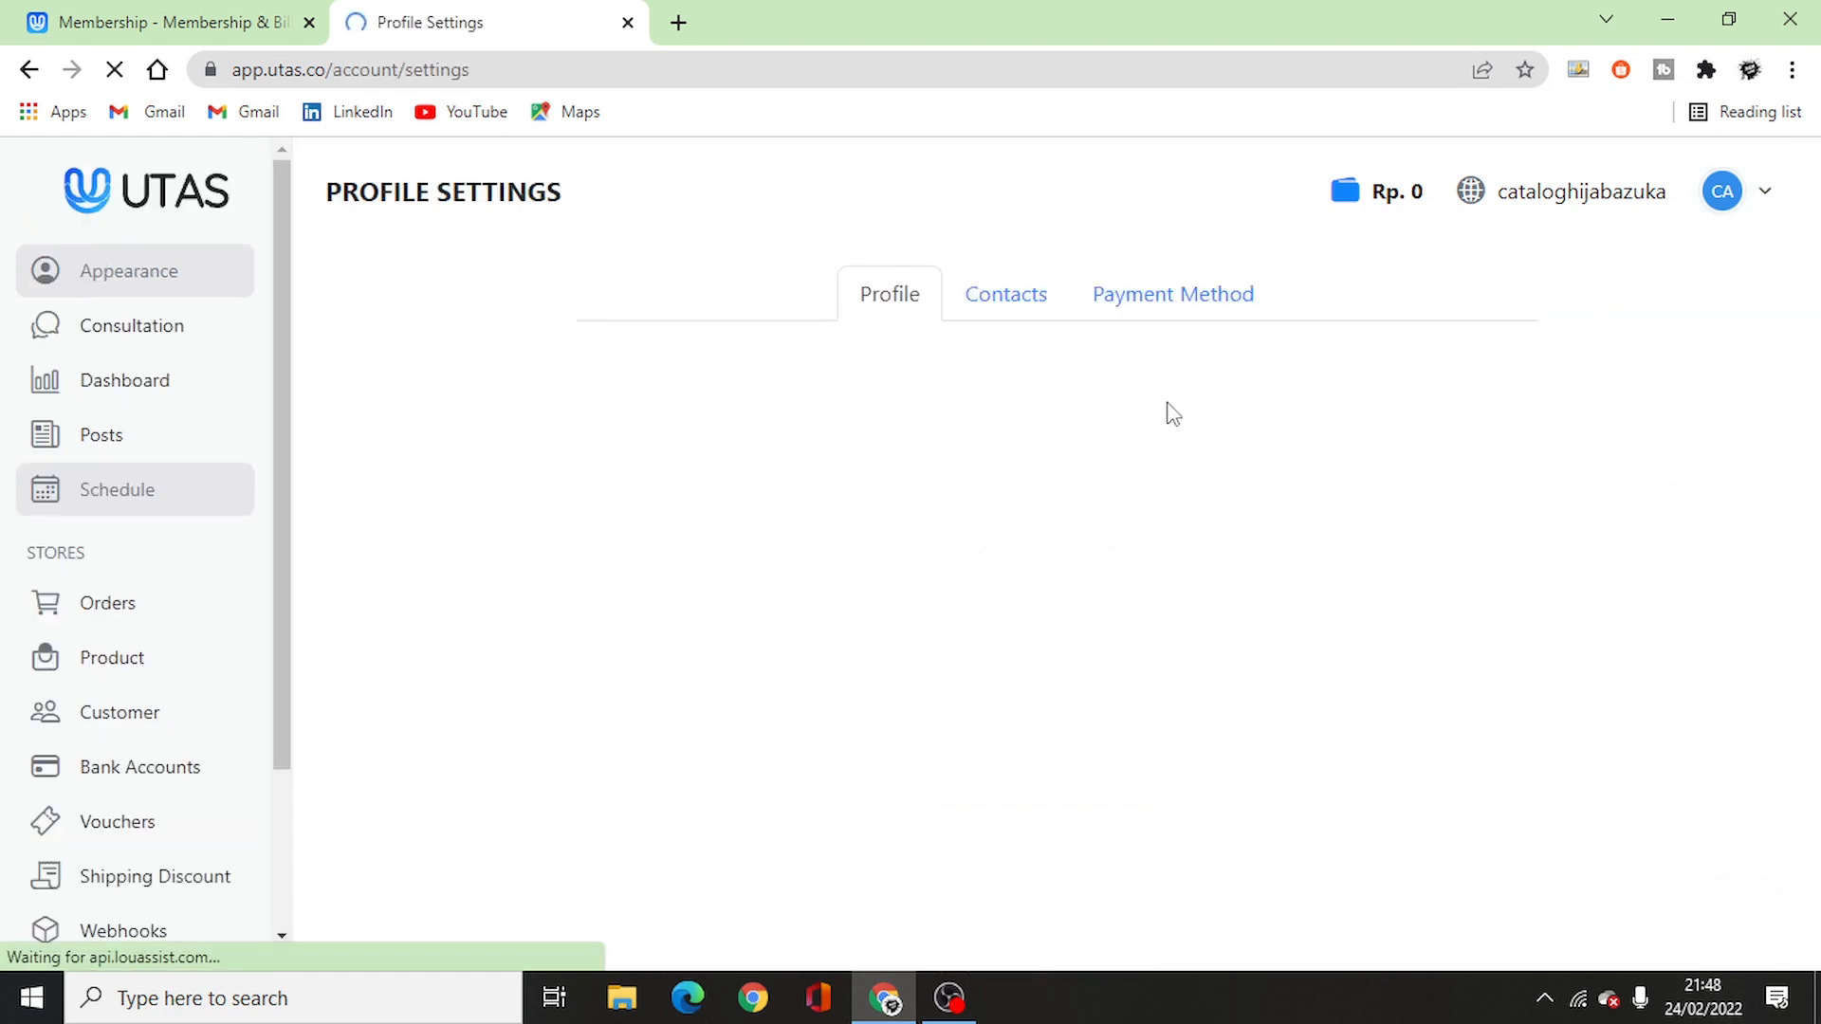
- Set the profile description to 'Selamat datang di toko kami, silahkan beli produk yang kamu butuhkan.' and save
scroll(854, 456, down, 4)
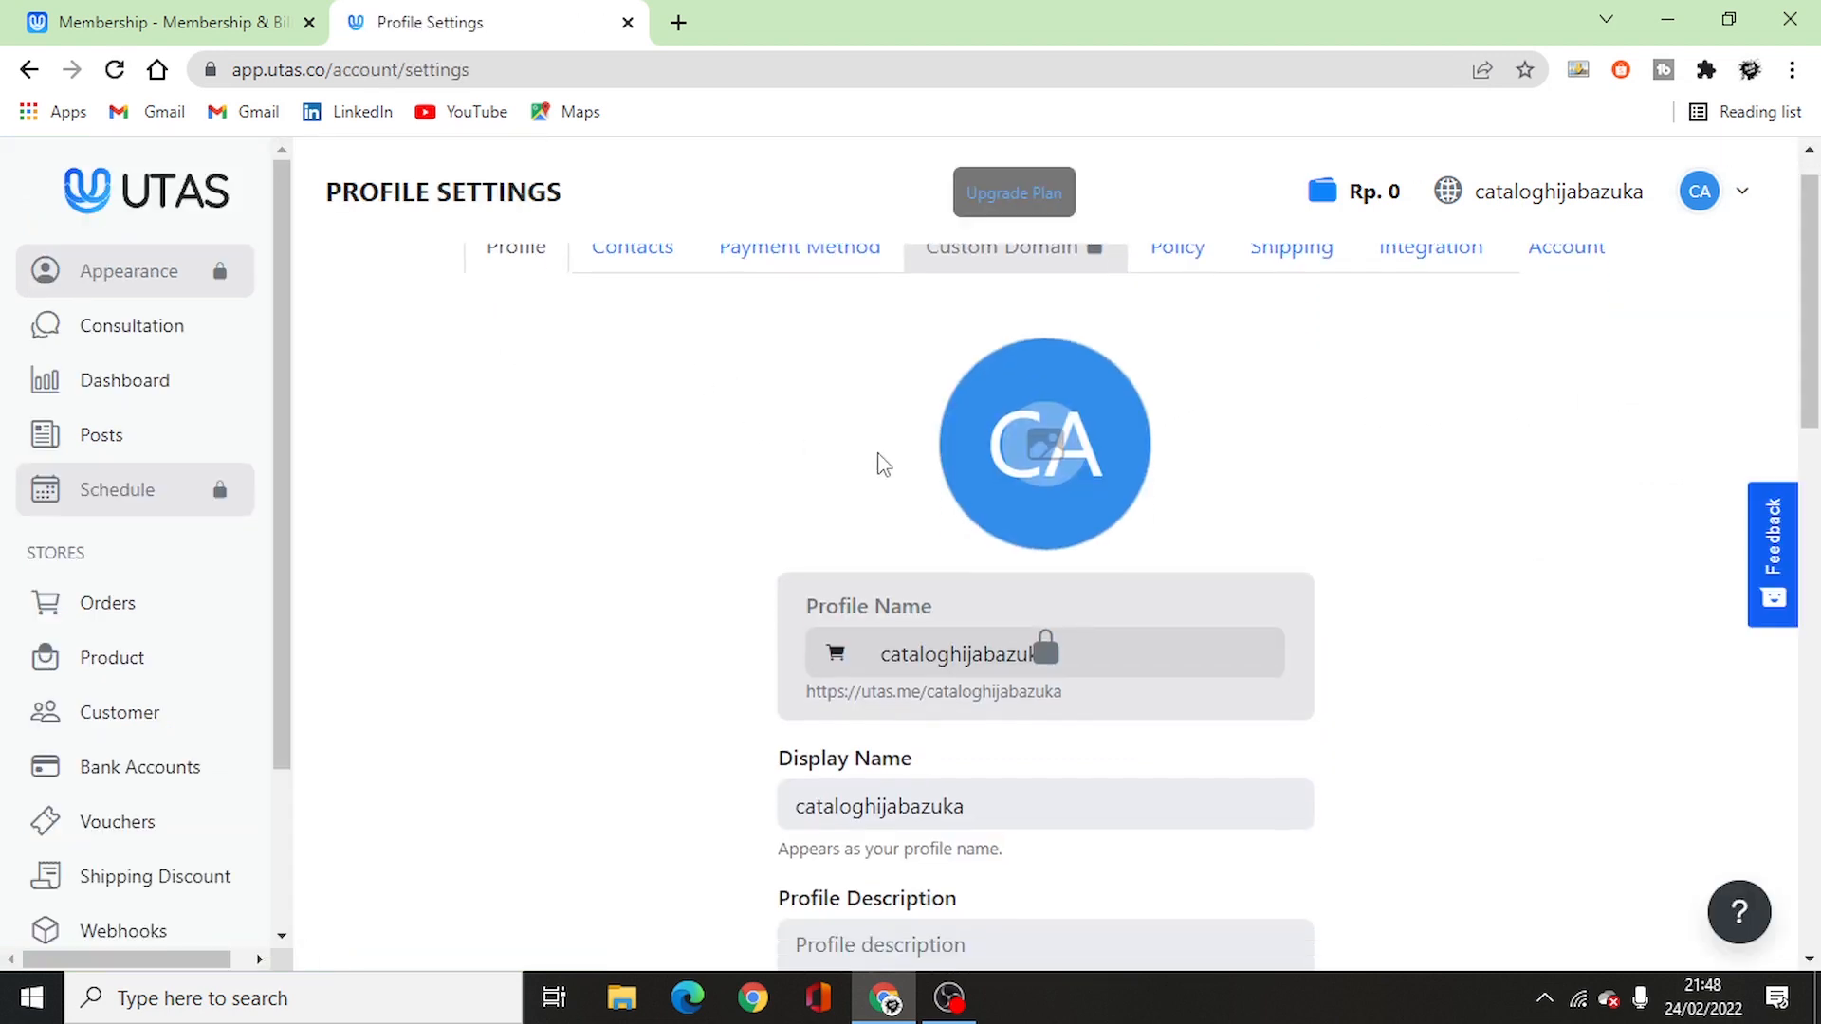
scroll(1096, 320, up, 4)
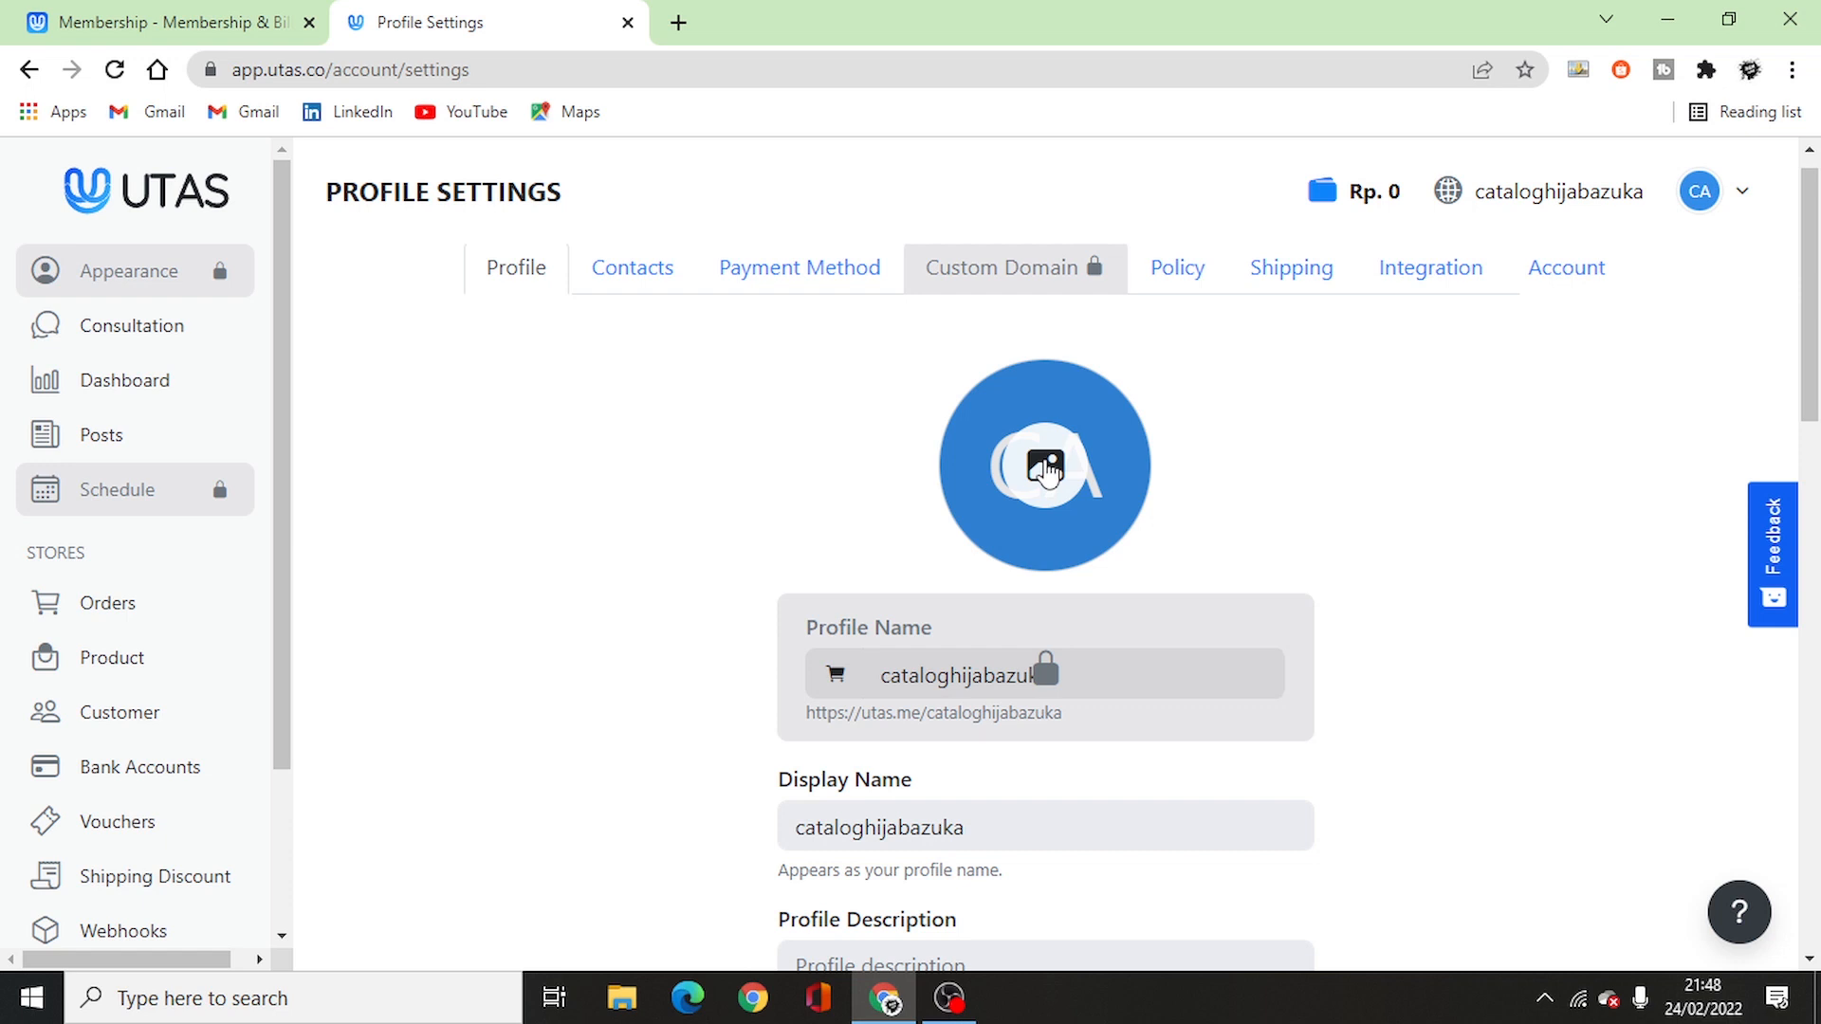
scroll(1046, 471, down, 3)
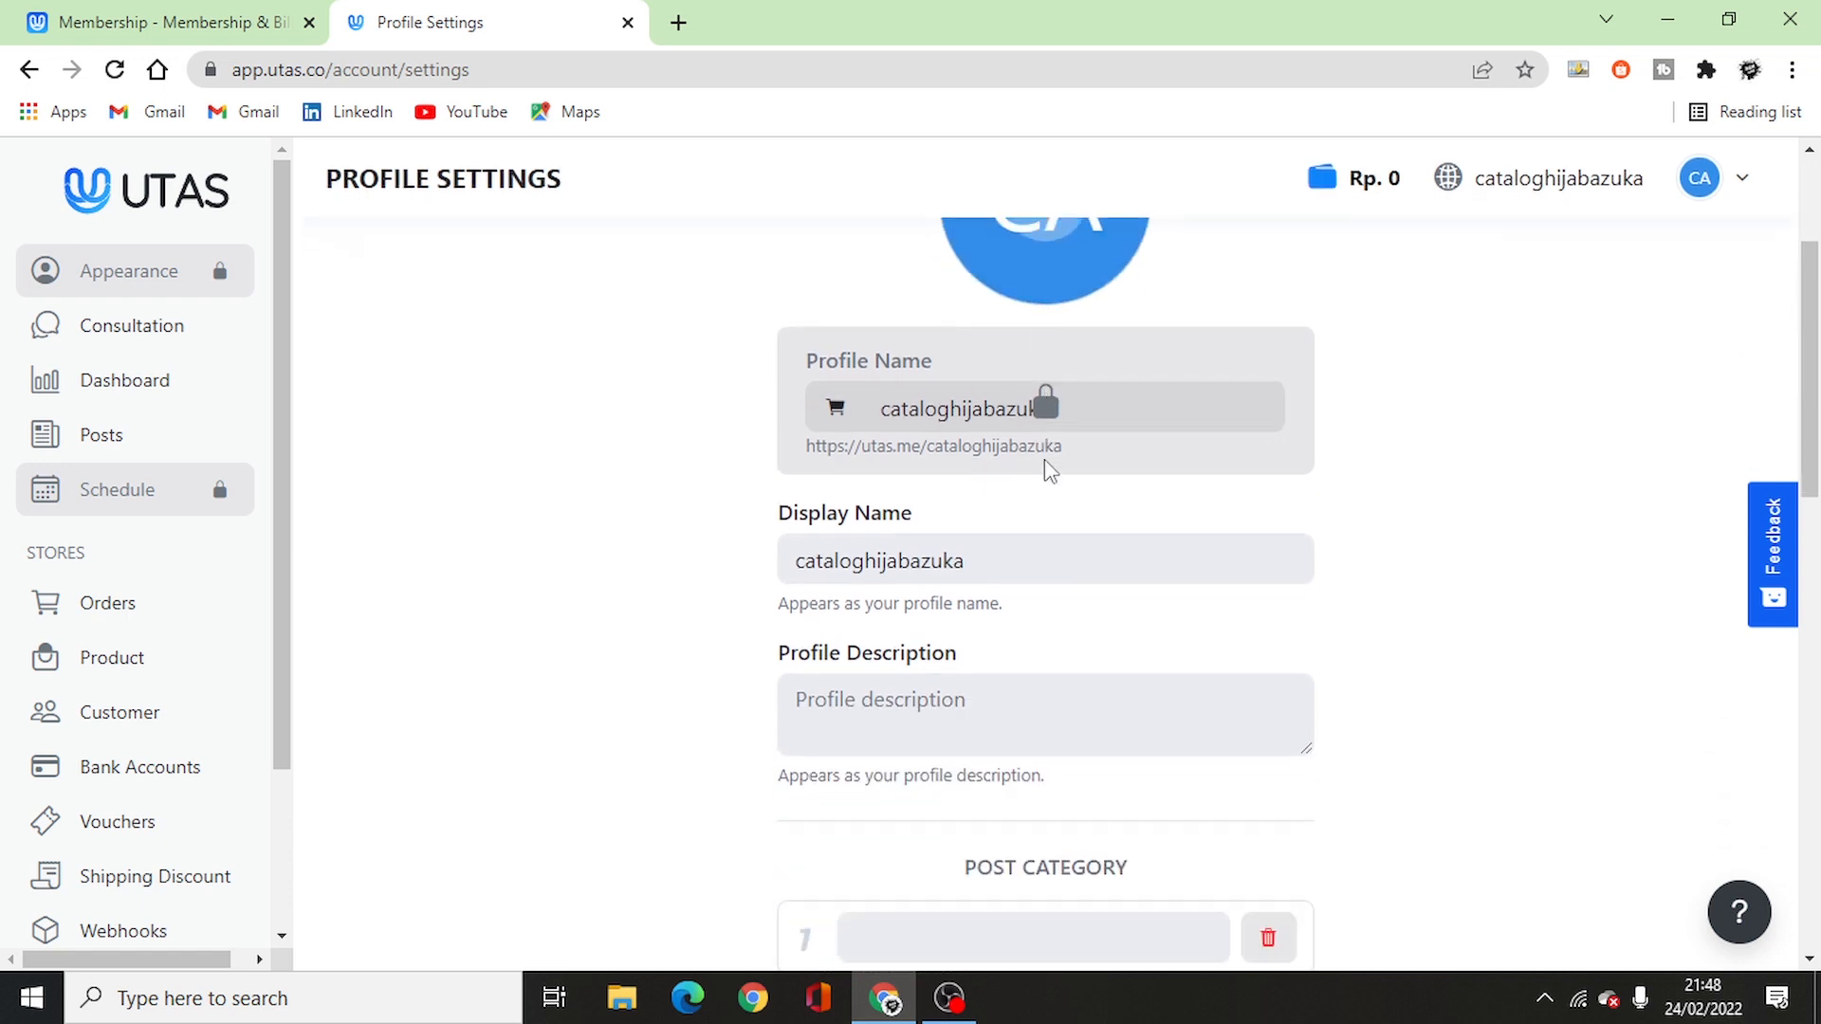
click(967, 555)
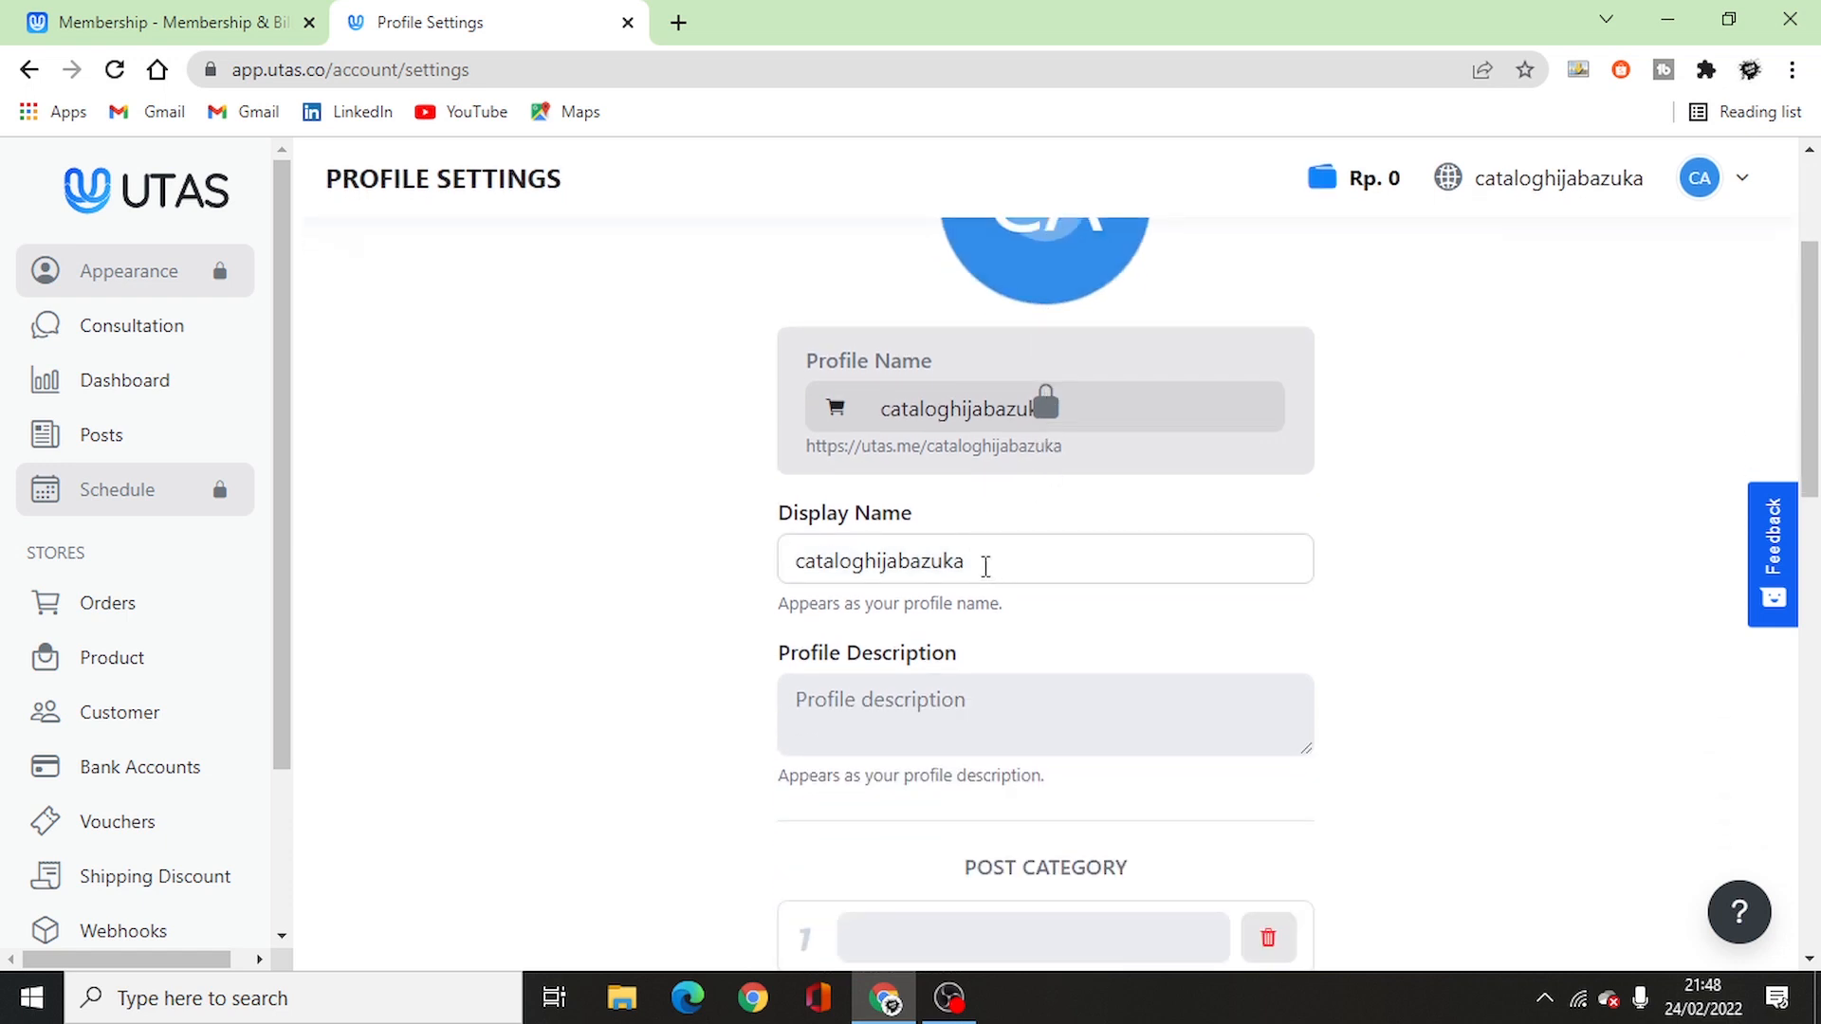
click(964, 699)
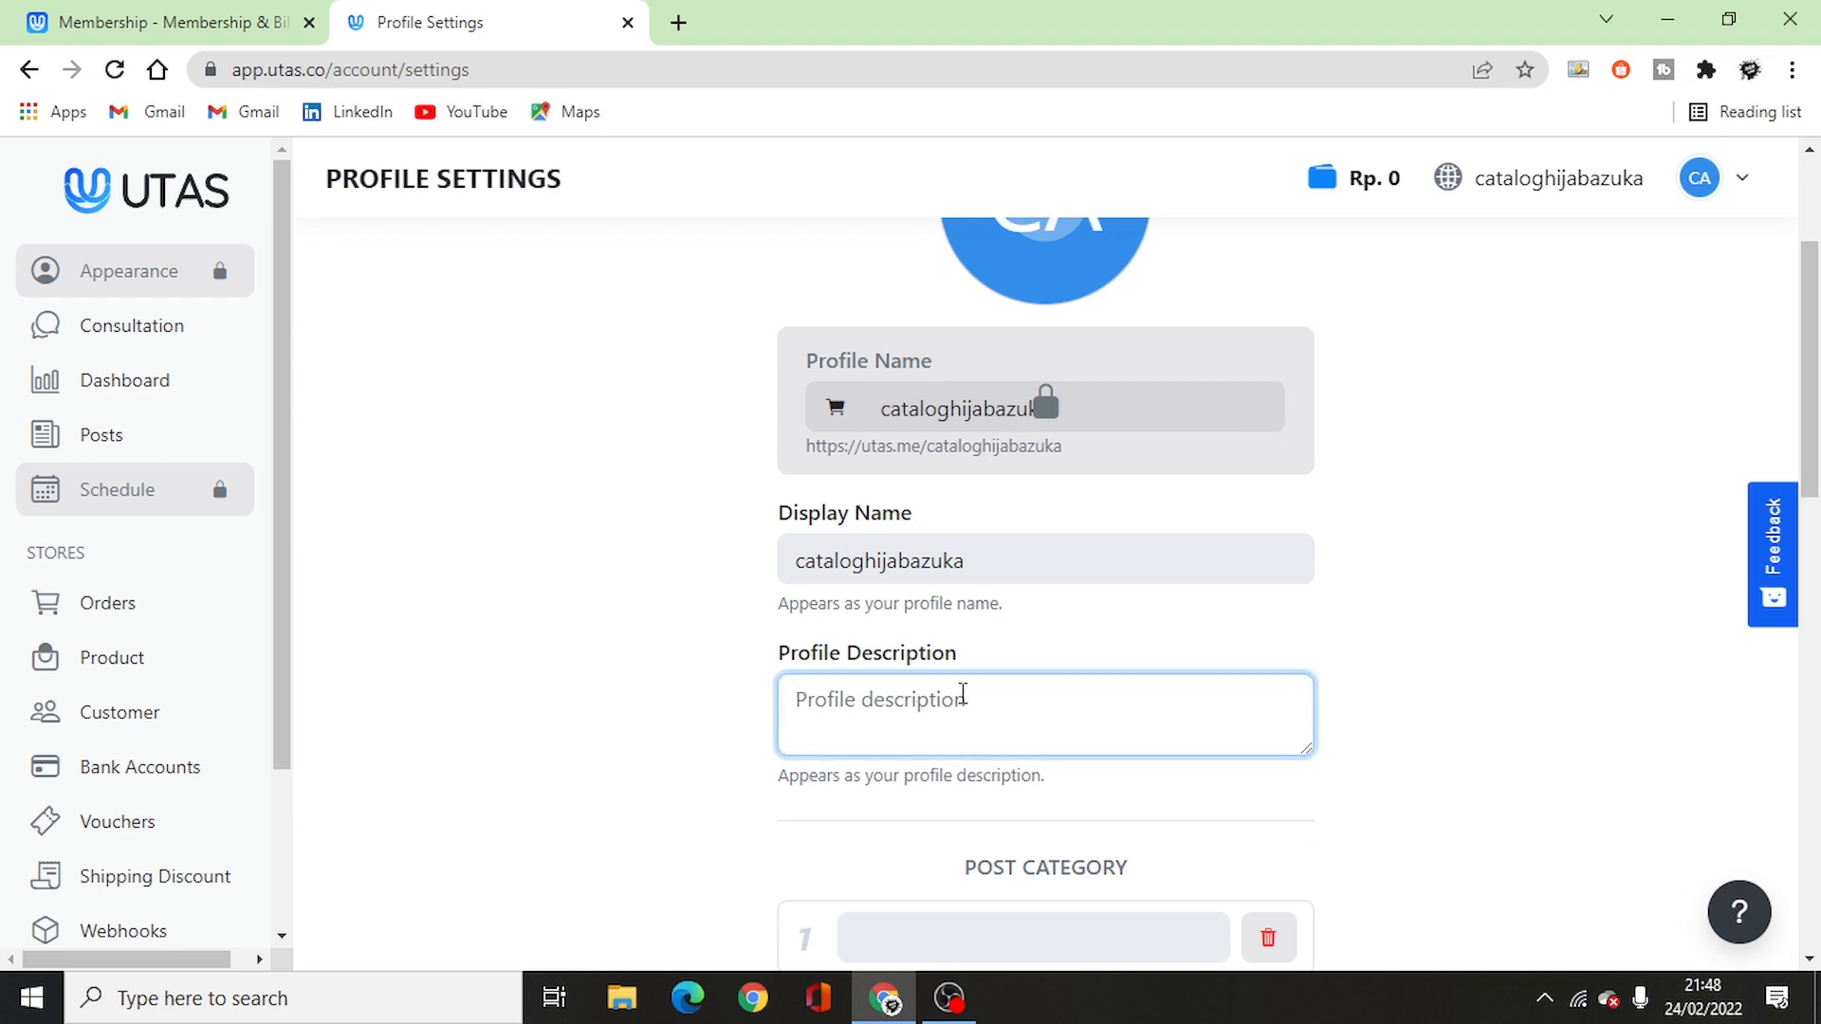
text(Selamat da)
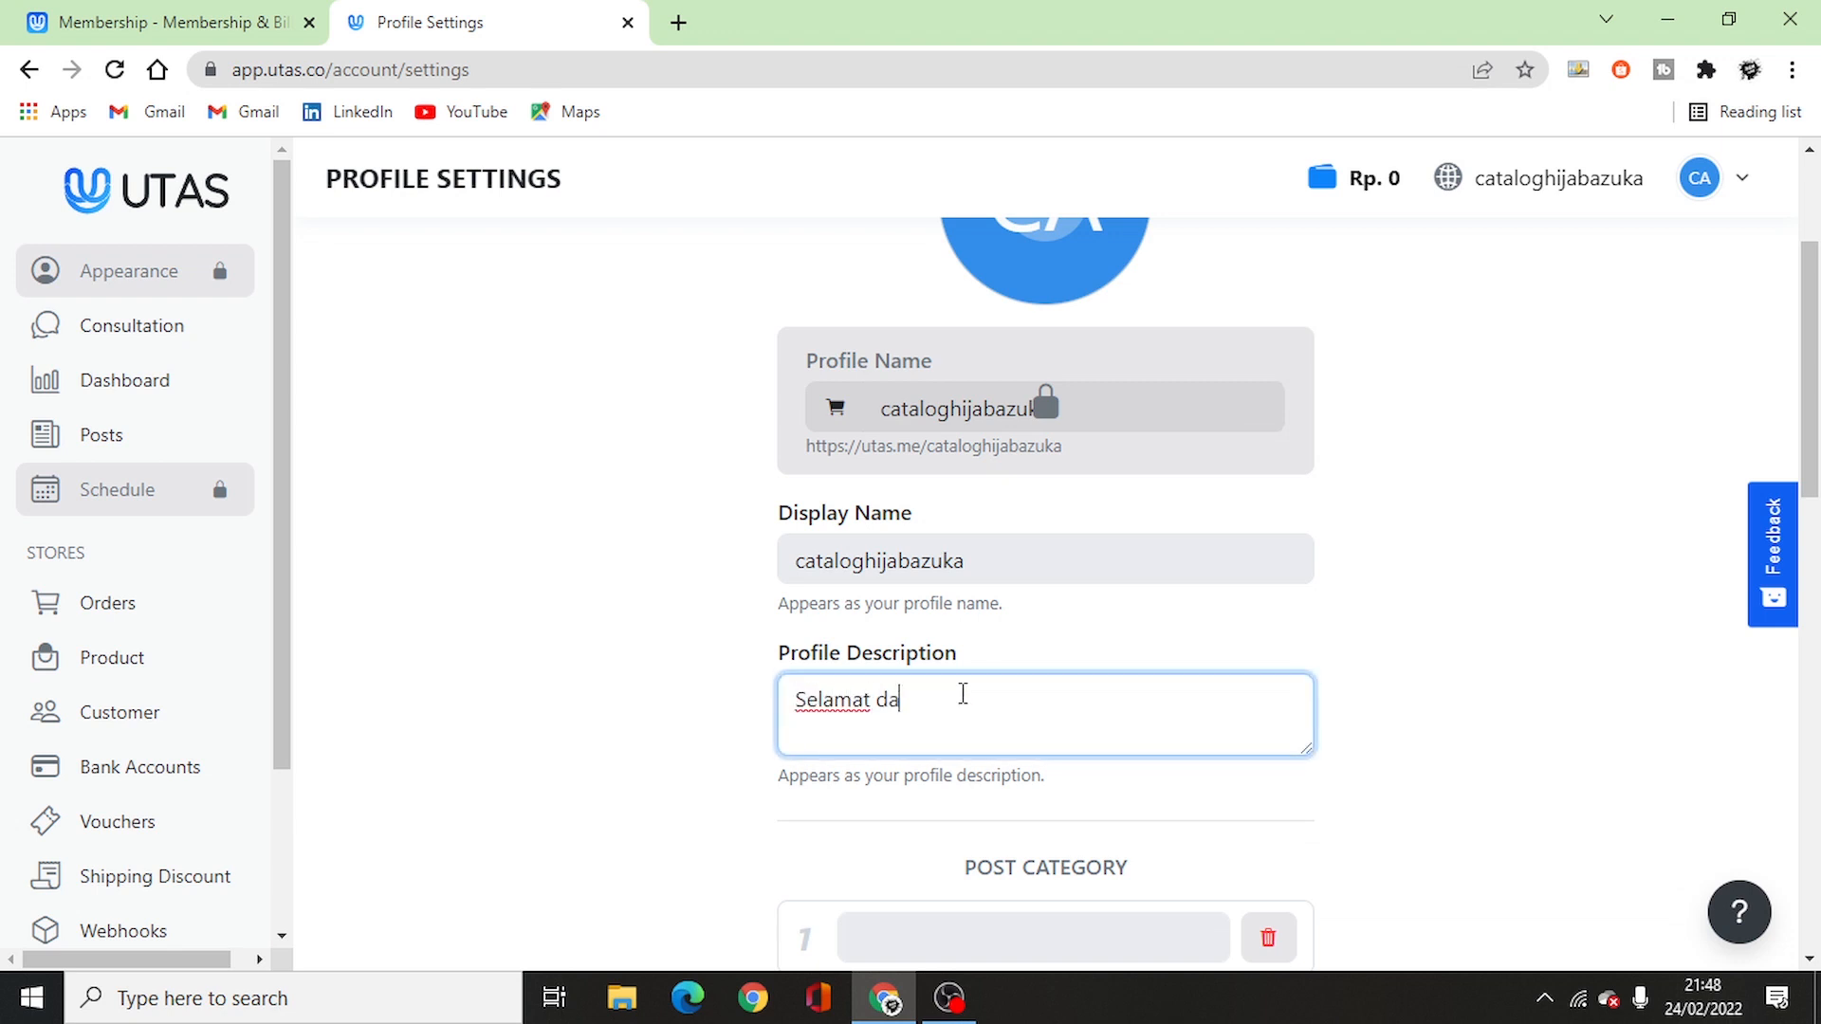
text(tang di toko kami, silahka)
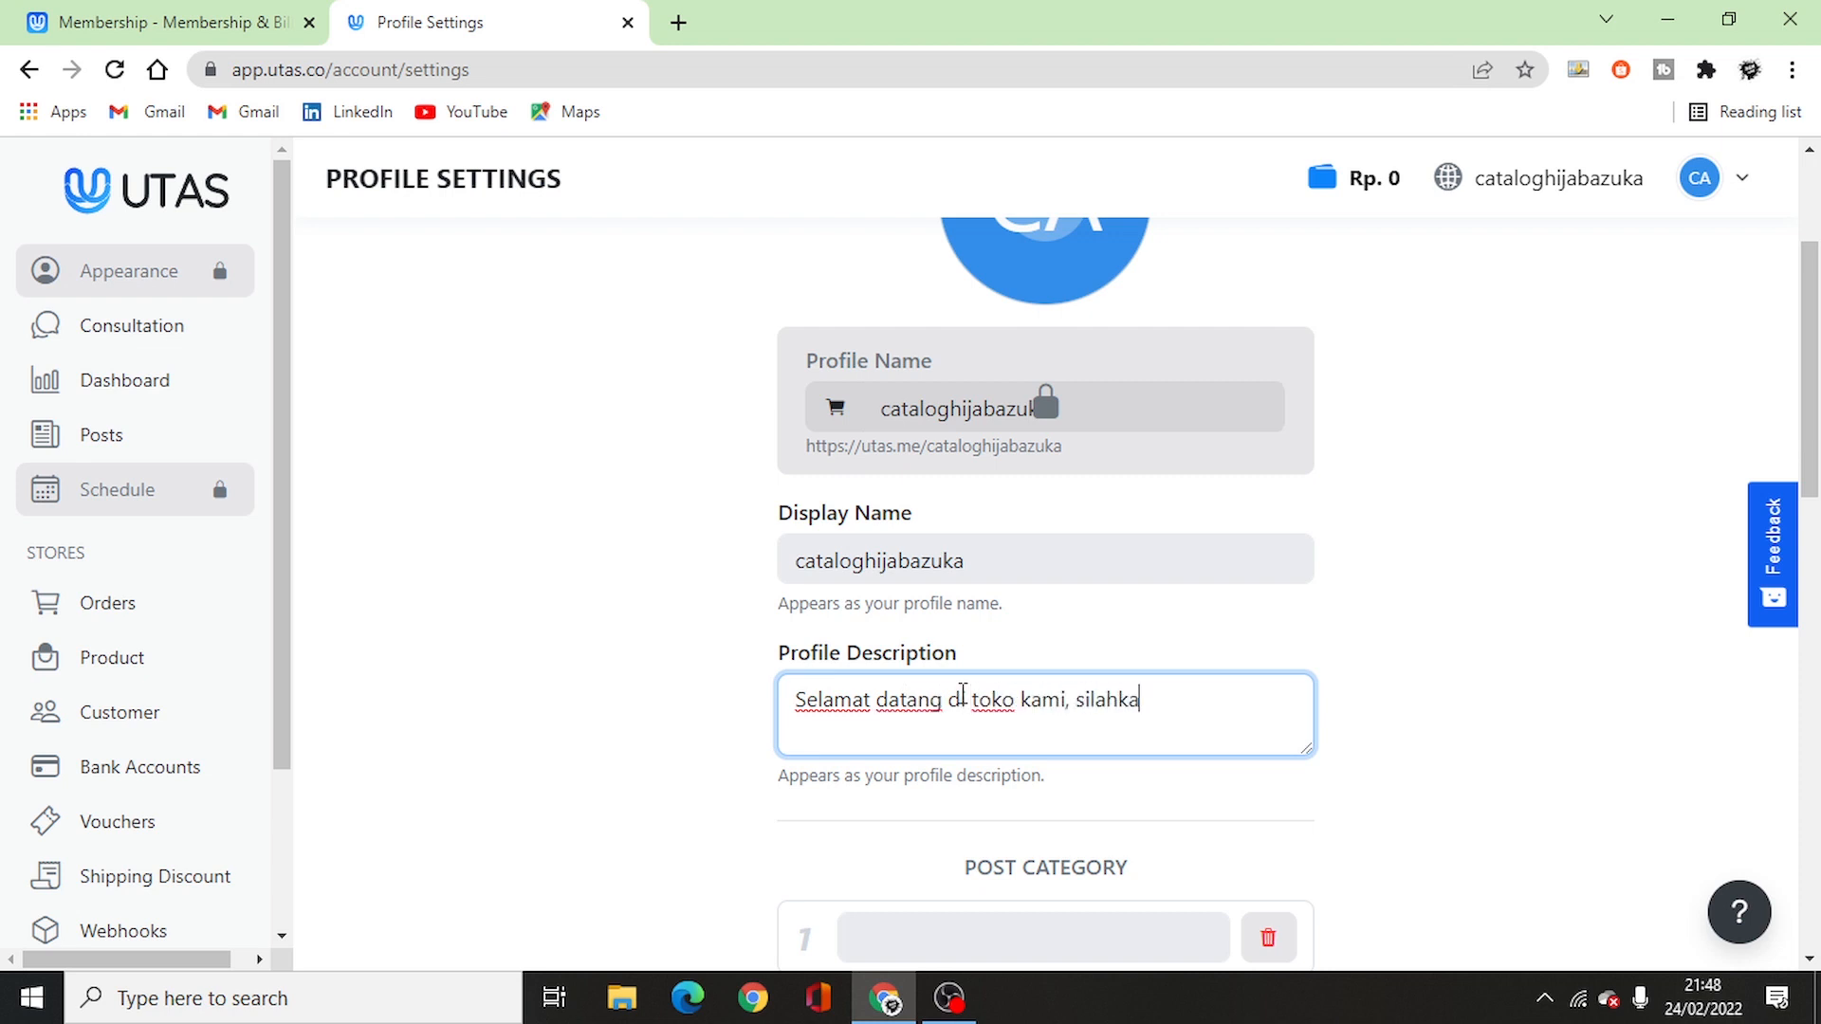
text(n beli produ)
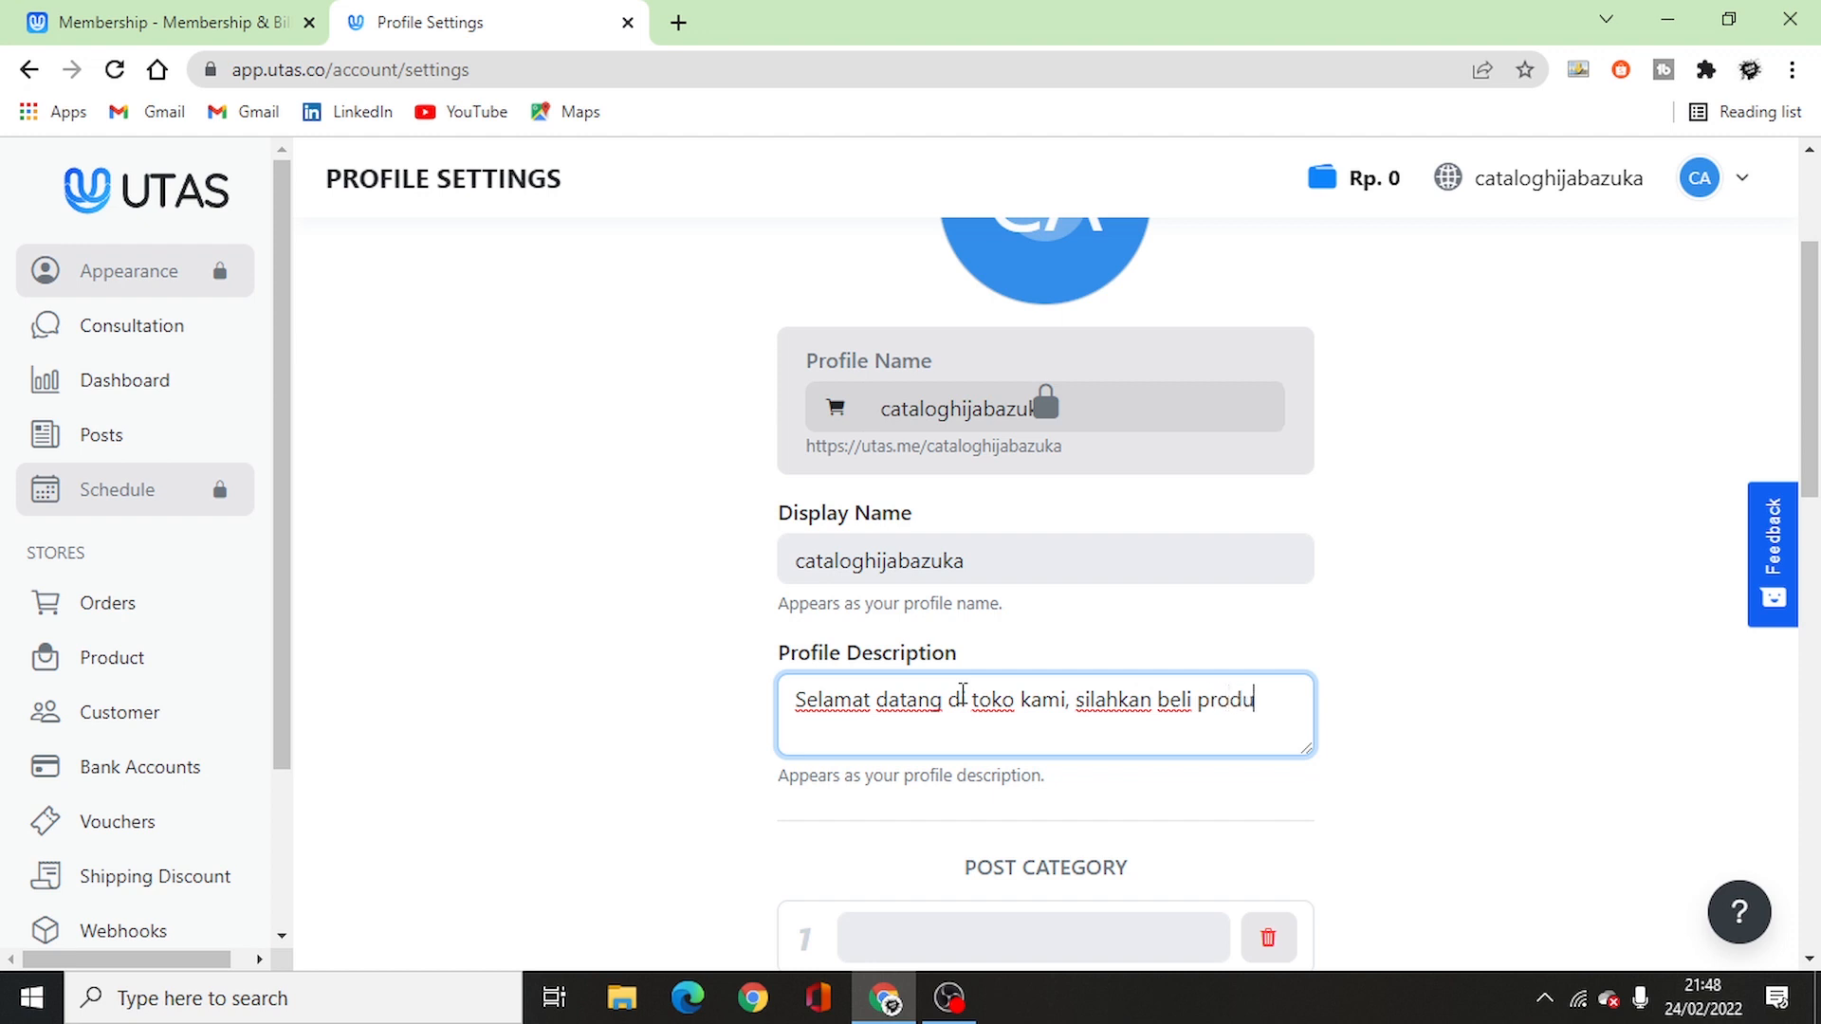
text(k yang kamu bu)
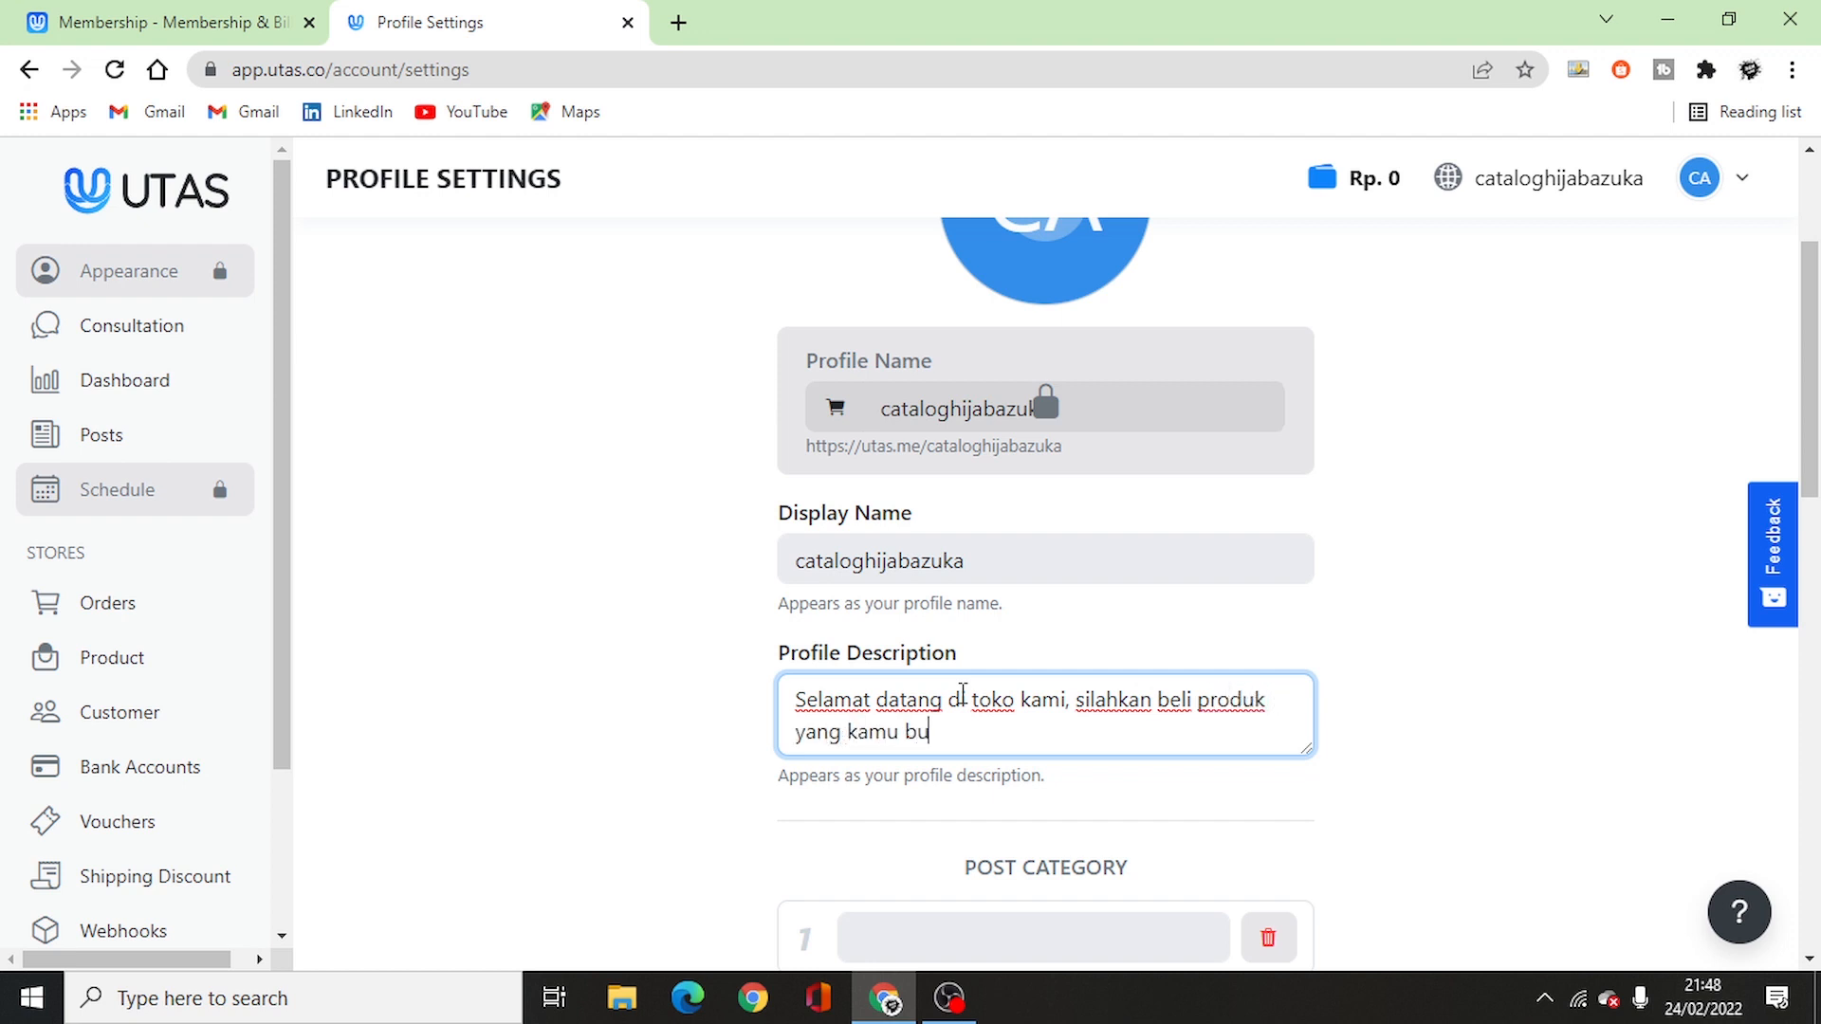
text(tuhkan.)
scroll(674, 646, down, 5)
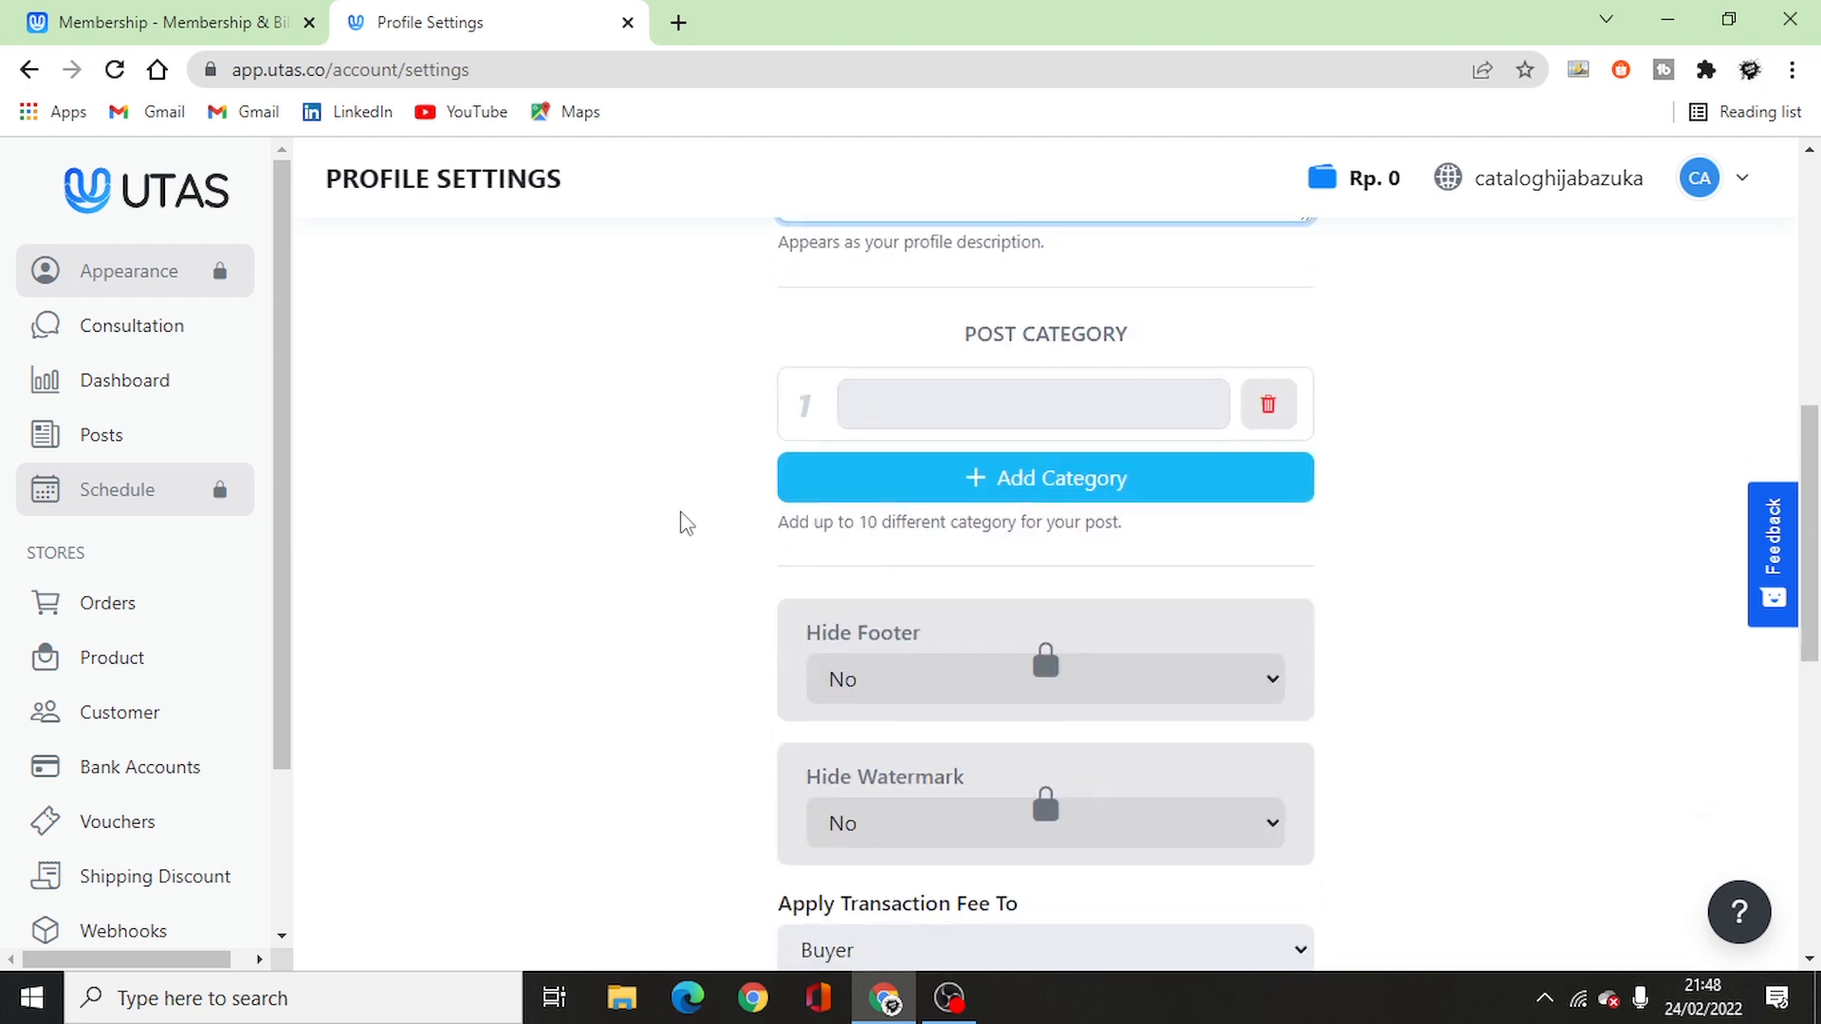
scroll(834, 567, down, 4)
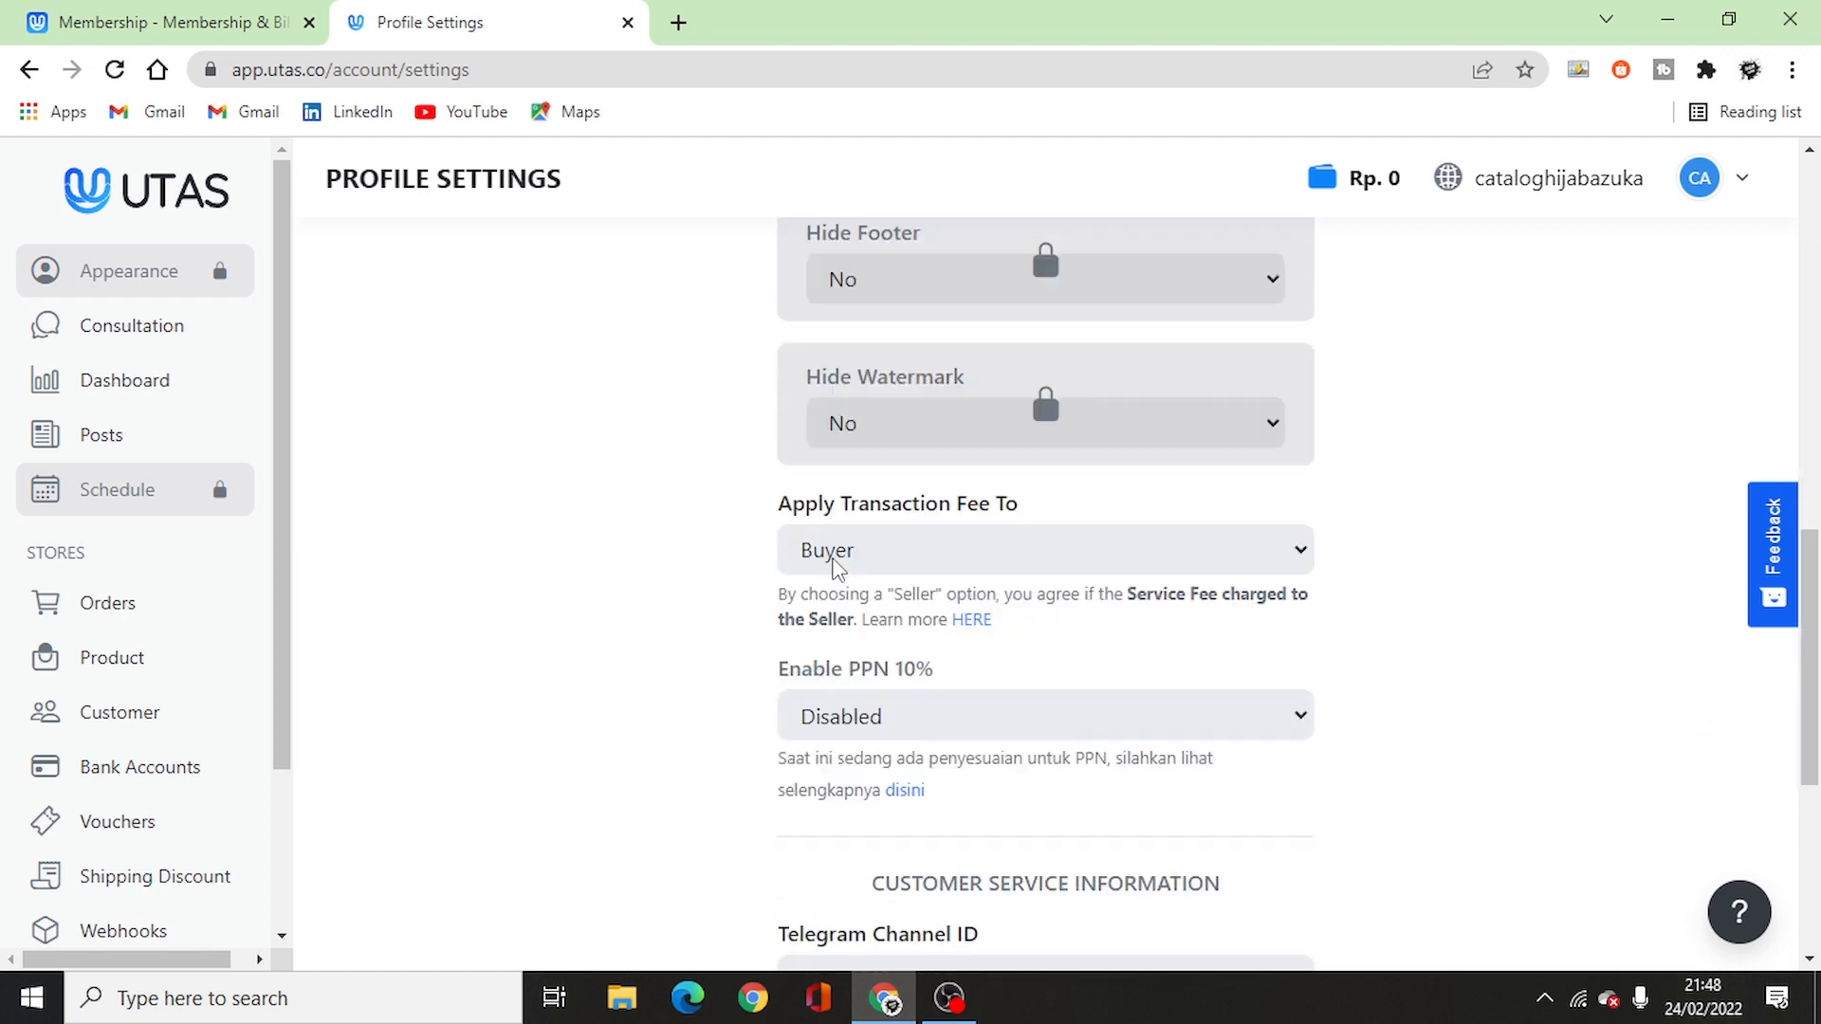
scroll(841, 572, down, 5)
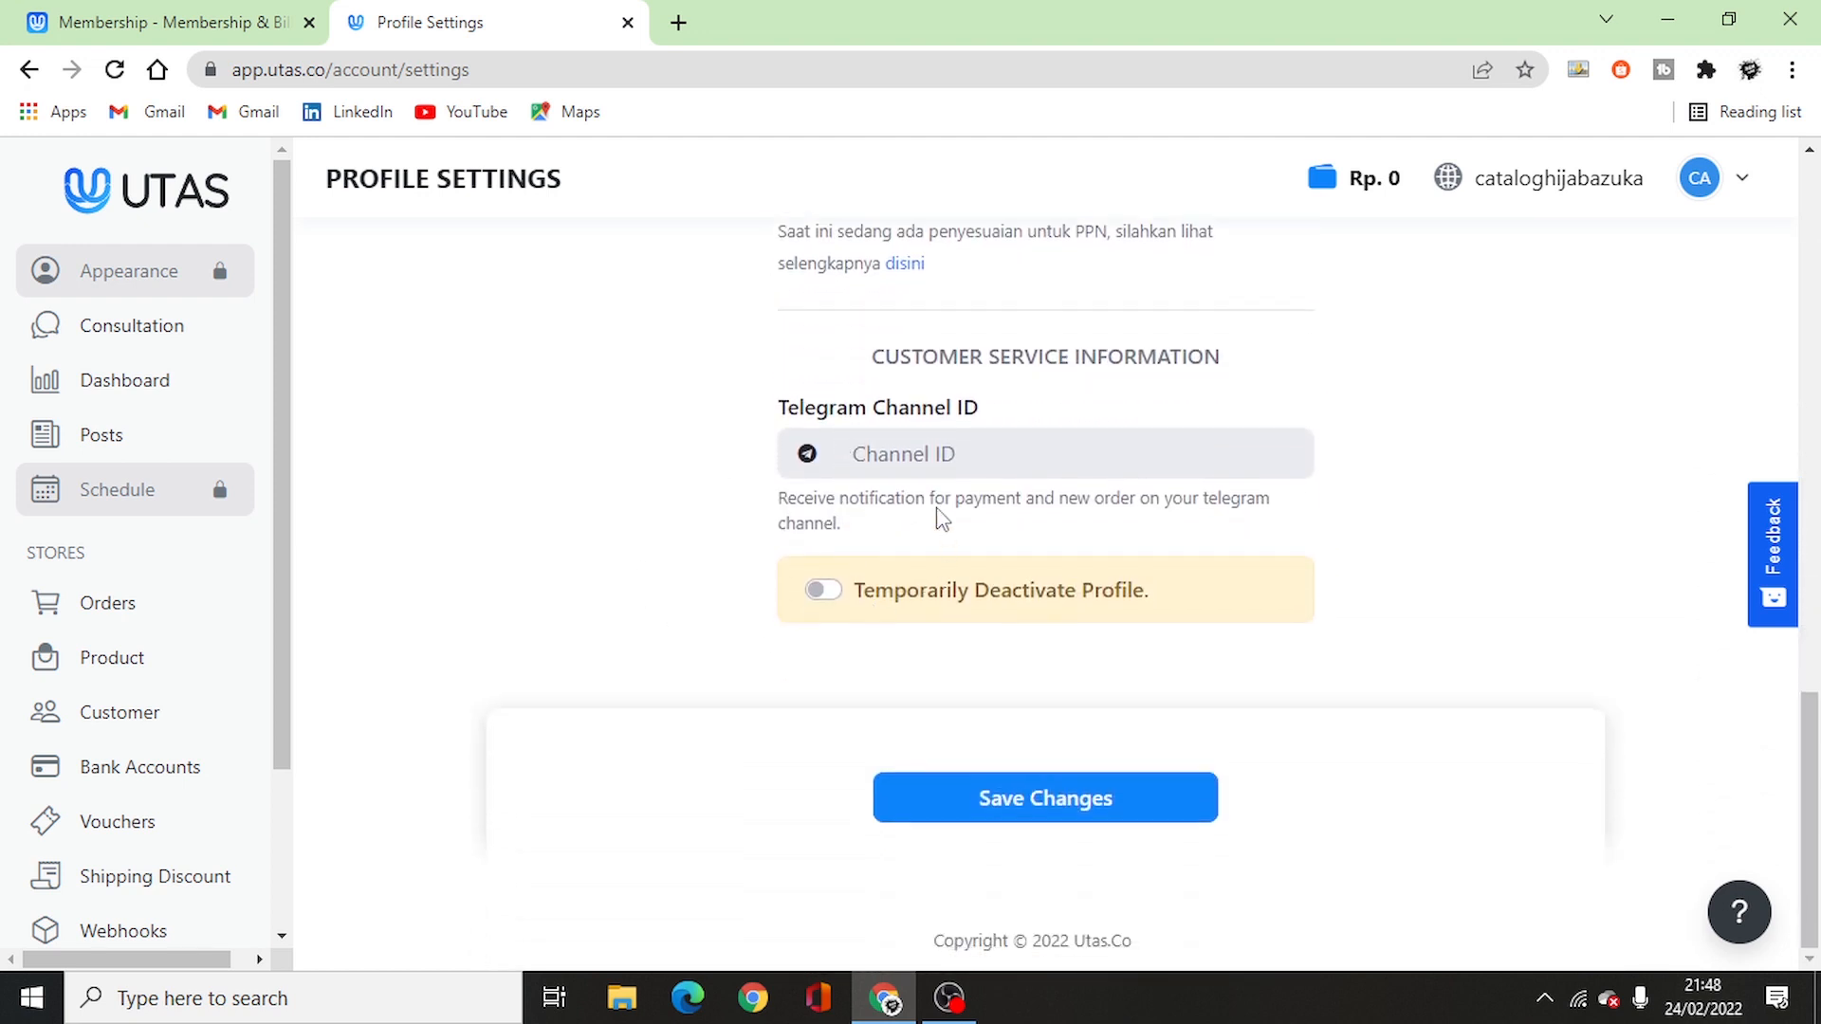
click(898, 475)
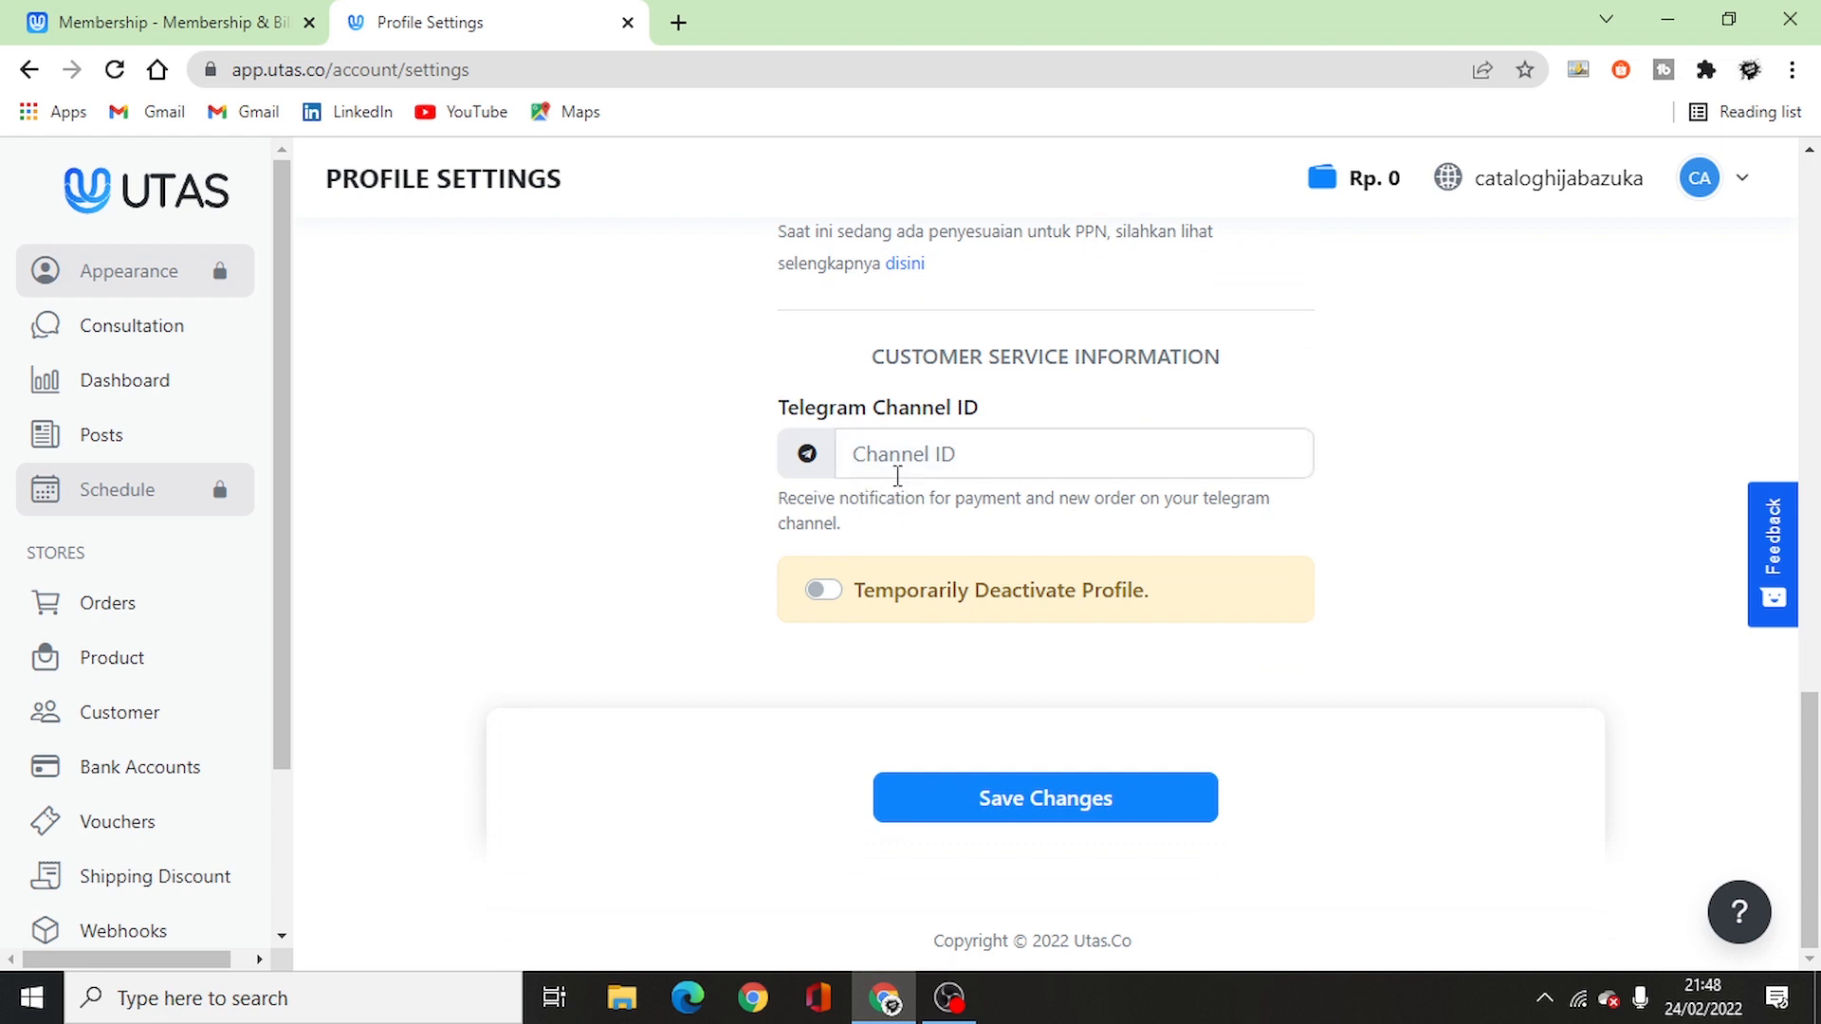
click(991, 821)
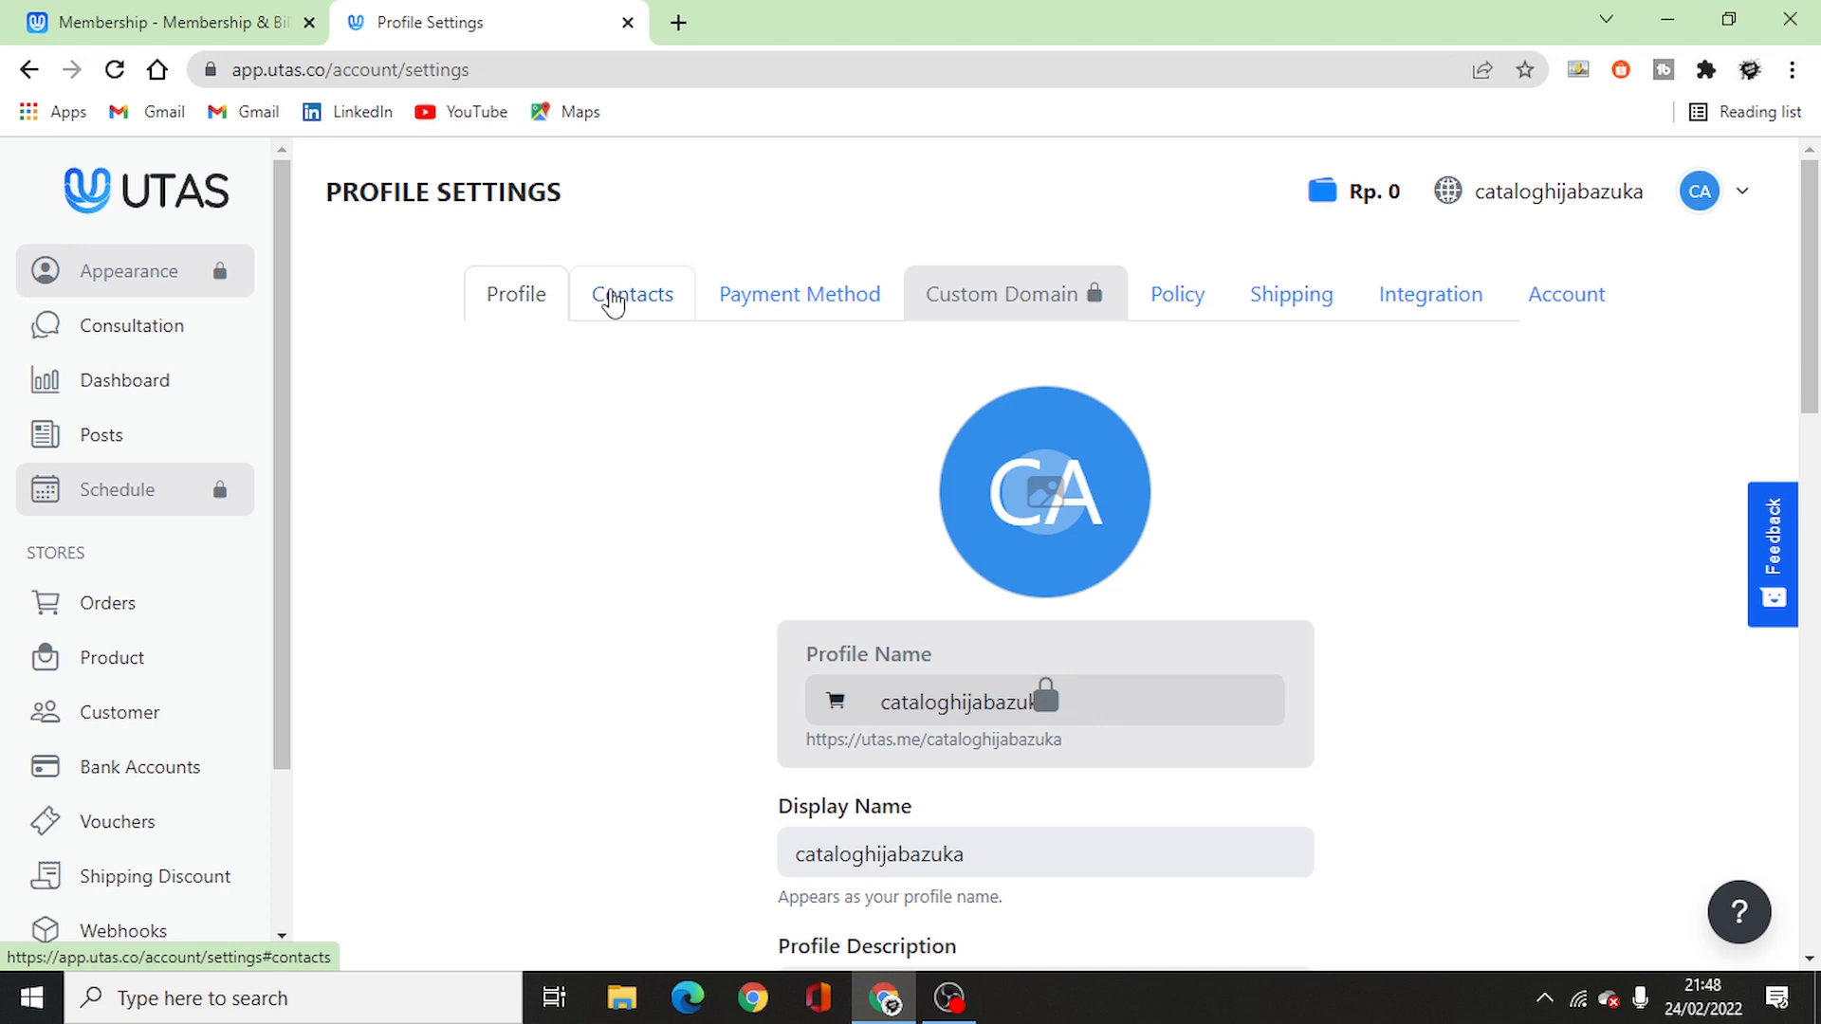
- In Contacts, set the Connect With Me button label to 'Klik Disini Untuk Membeli'
click(611, 294)
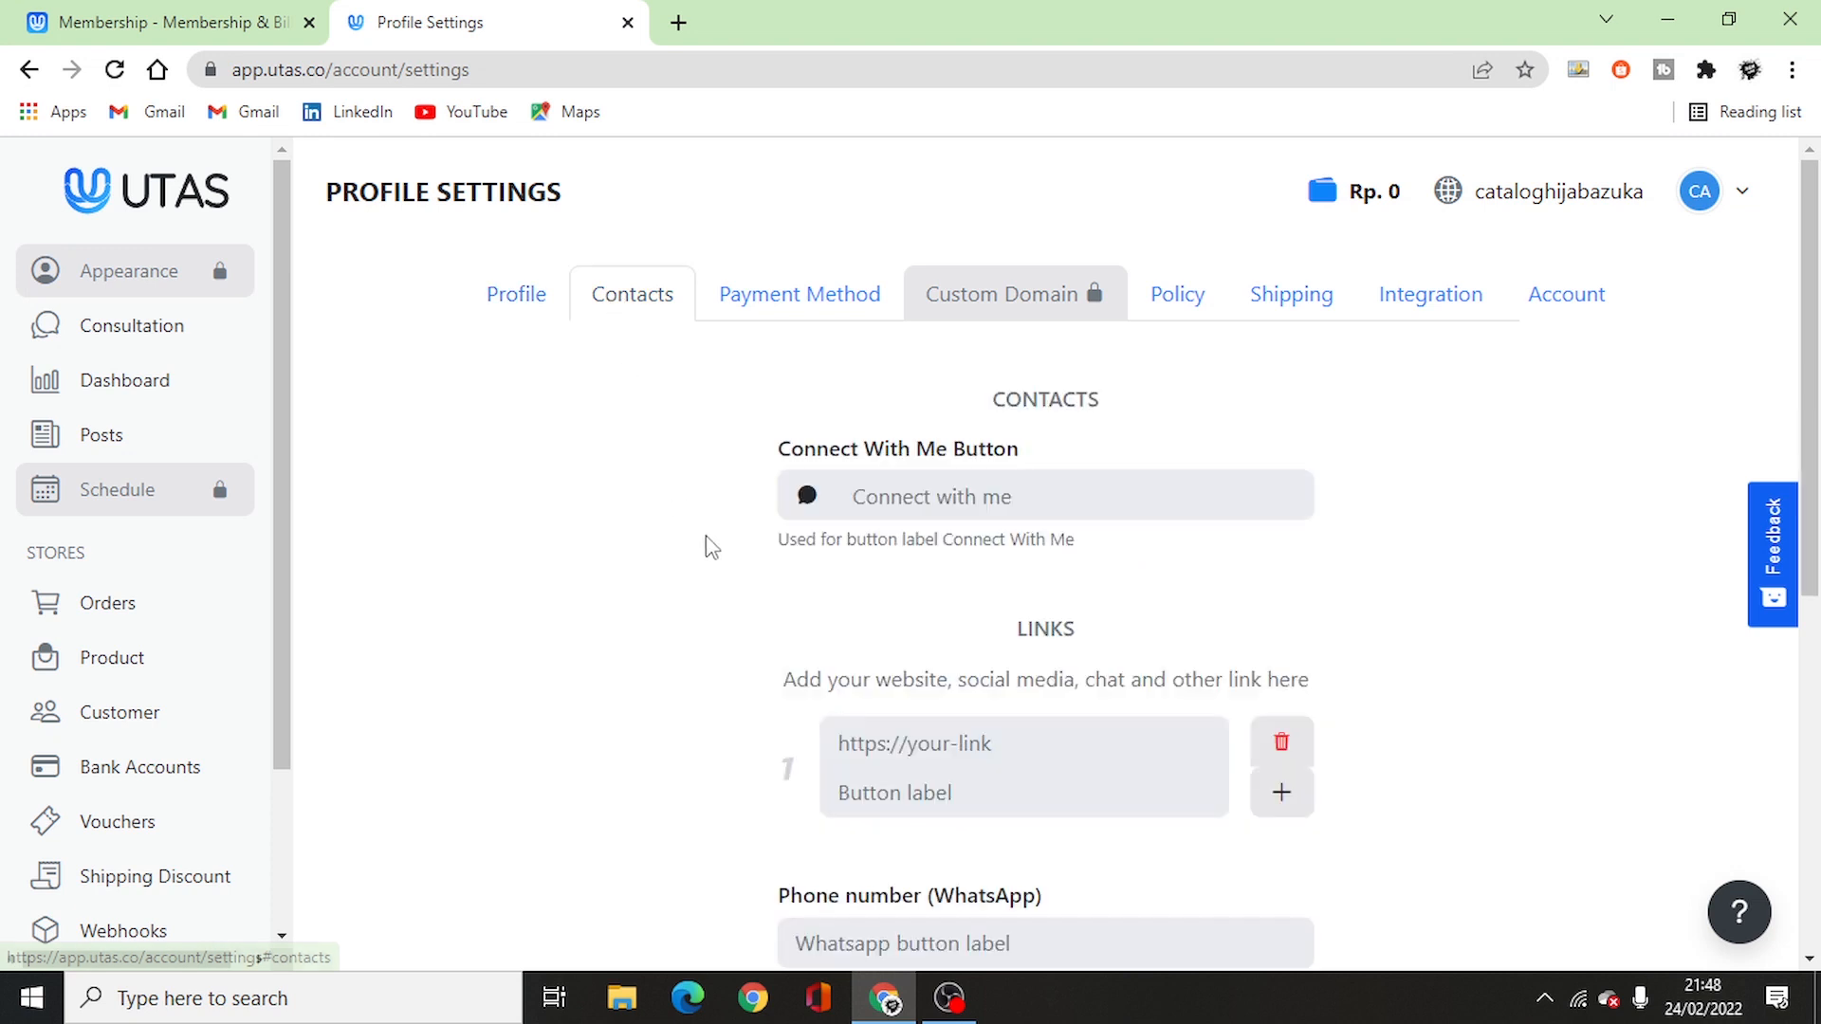
scroll(711, 547, down, 1)
click(942, 372)
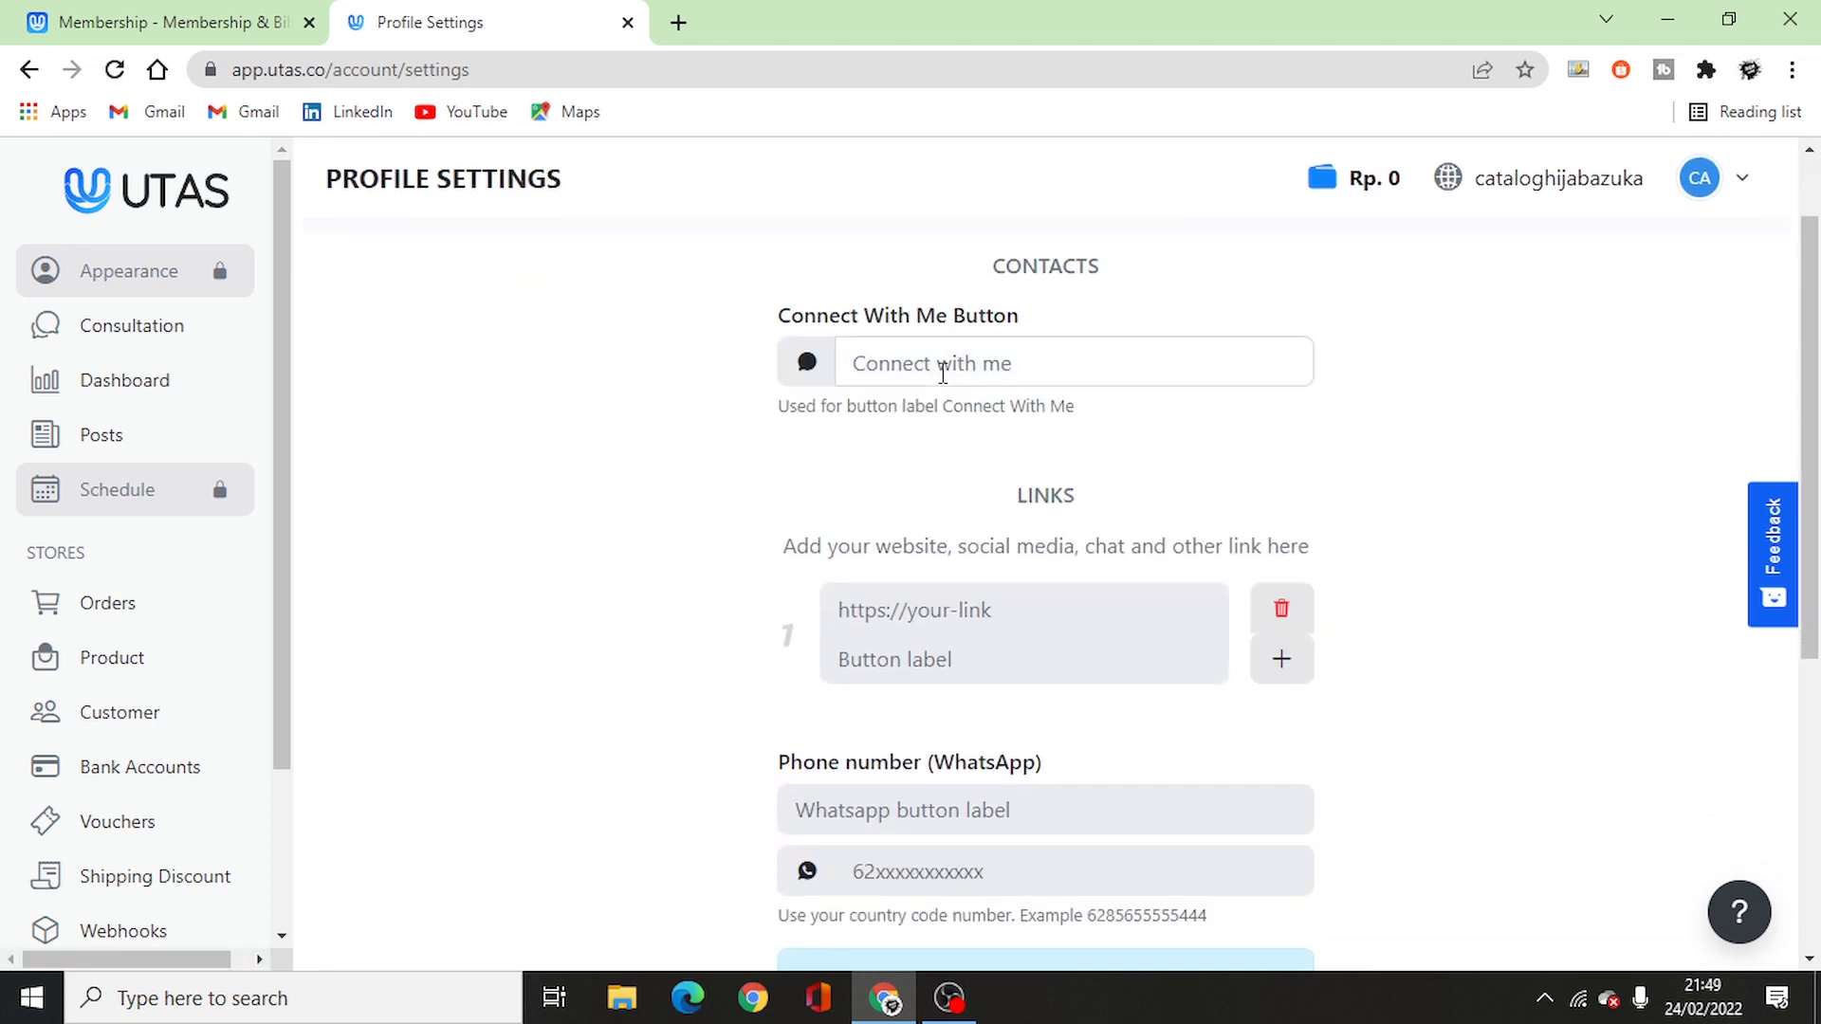
click(942, 373)
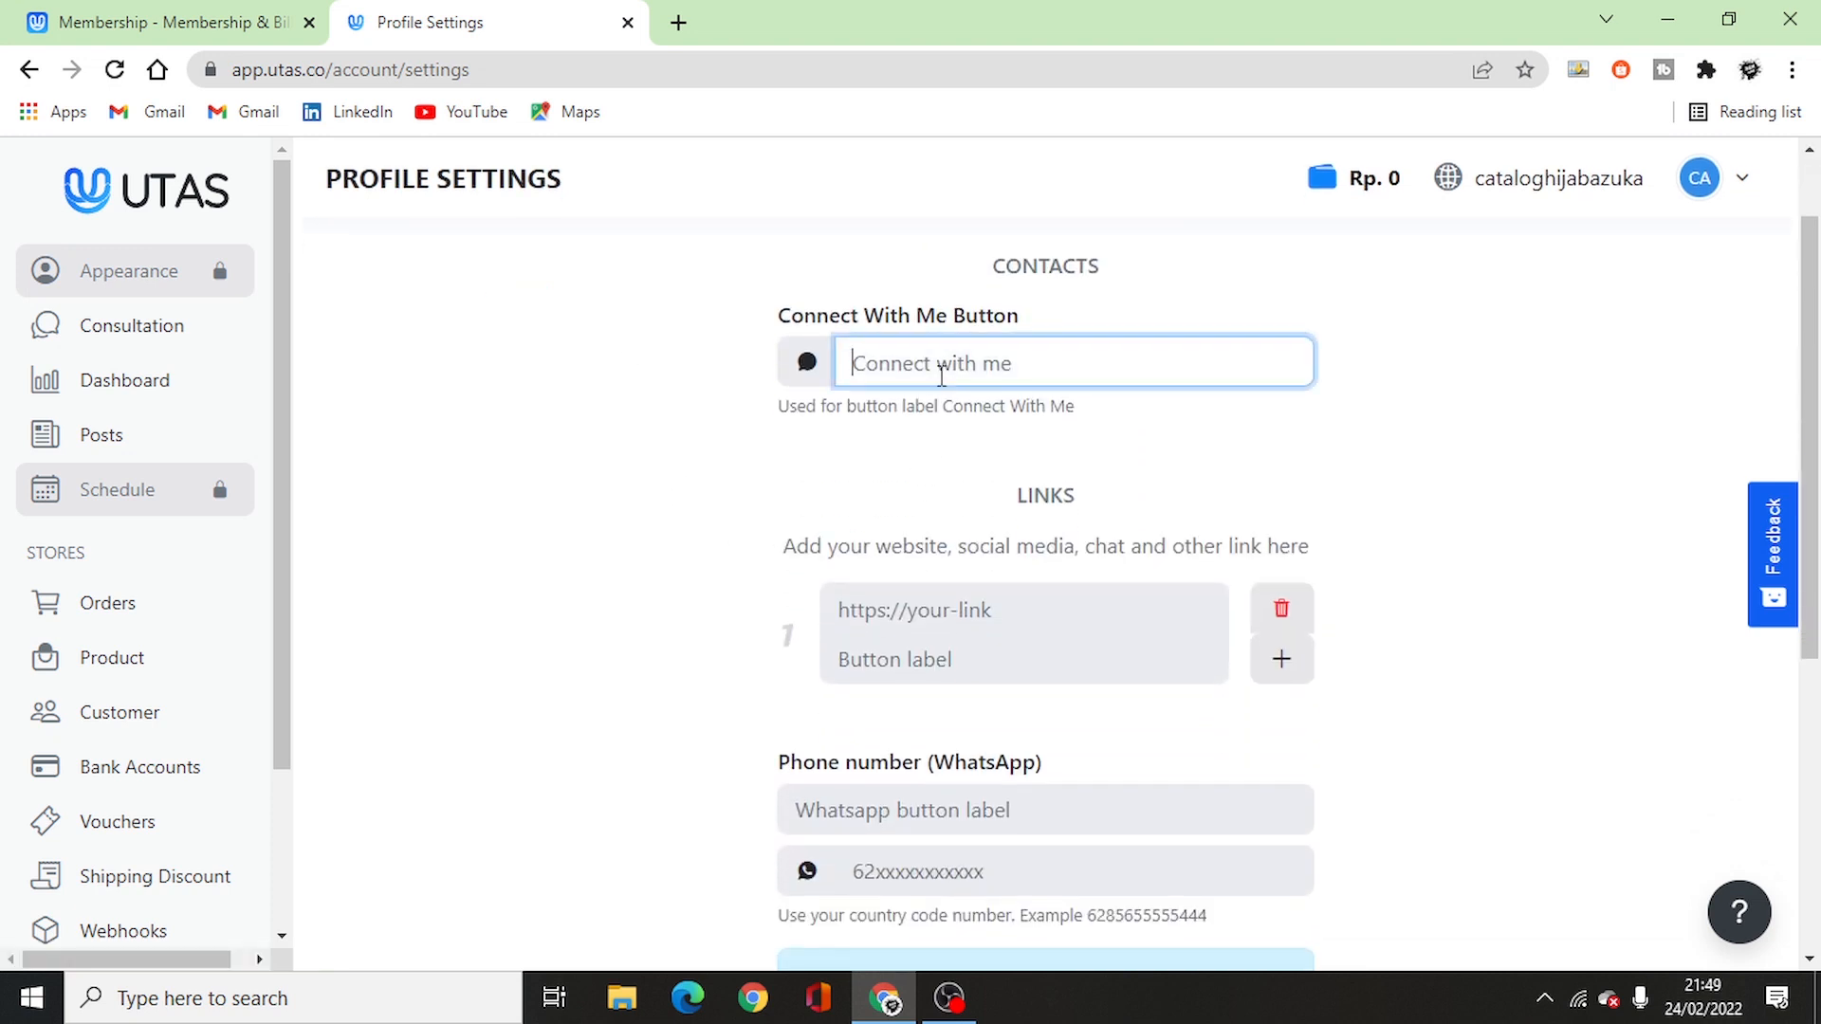
text(Klik Disini Un)
text(tuk Membeli)
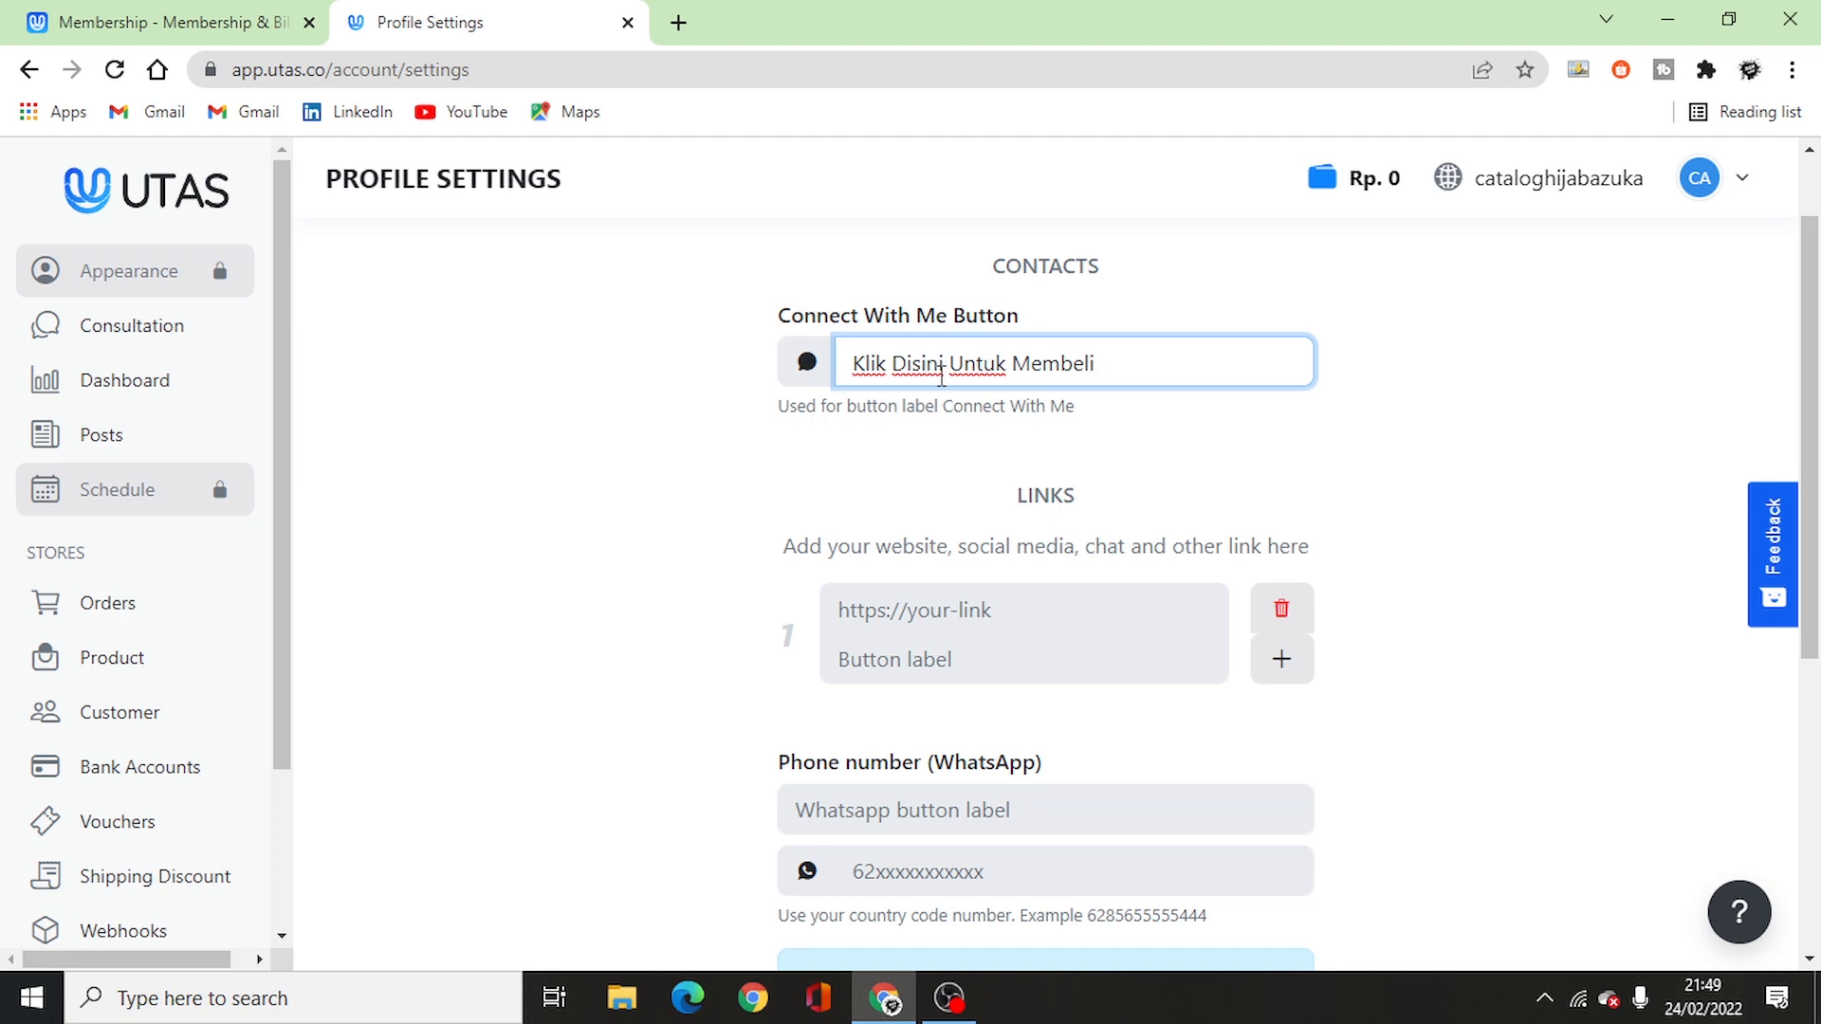
- Add the store's TikTok link with the button label 'Beli Sekarang'
click(993, 616)
scroll(706, 560, down, 1)
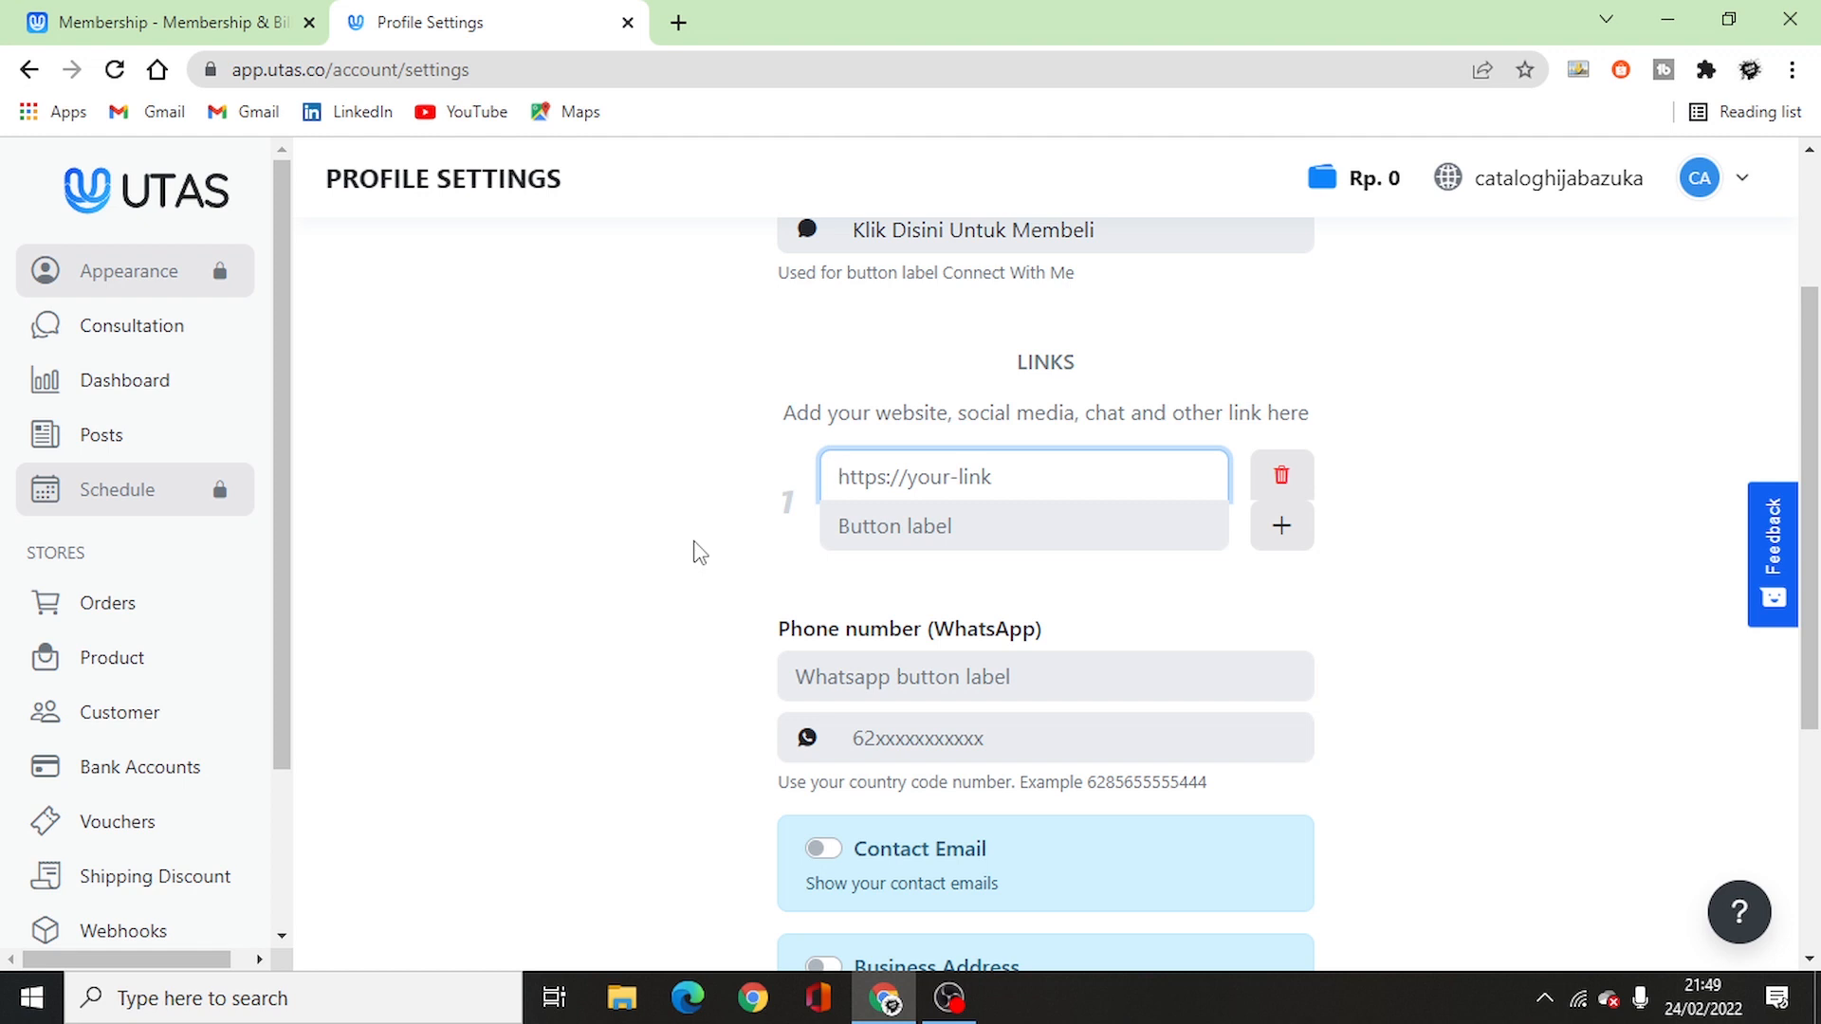
text(https://tiktok.com/@azukahijab)
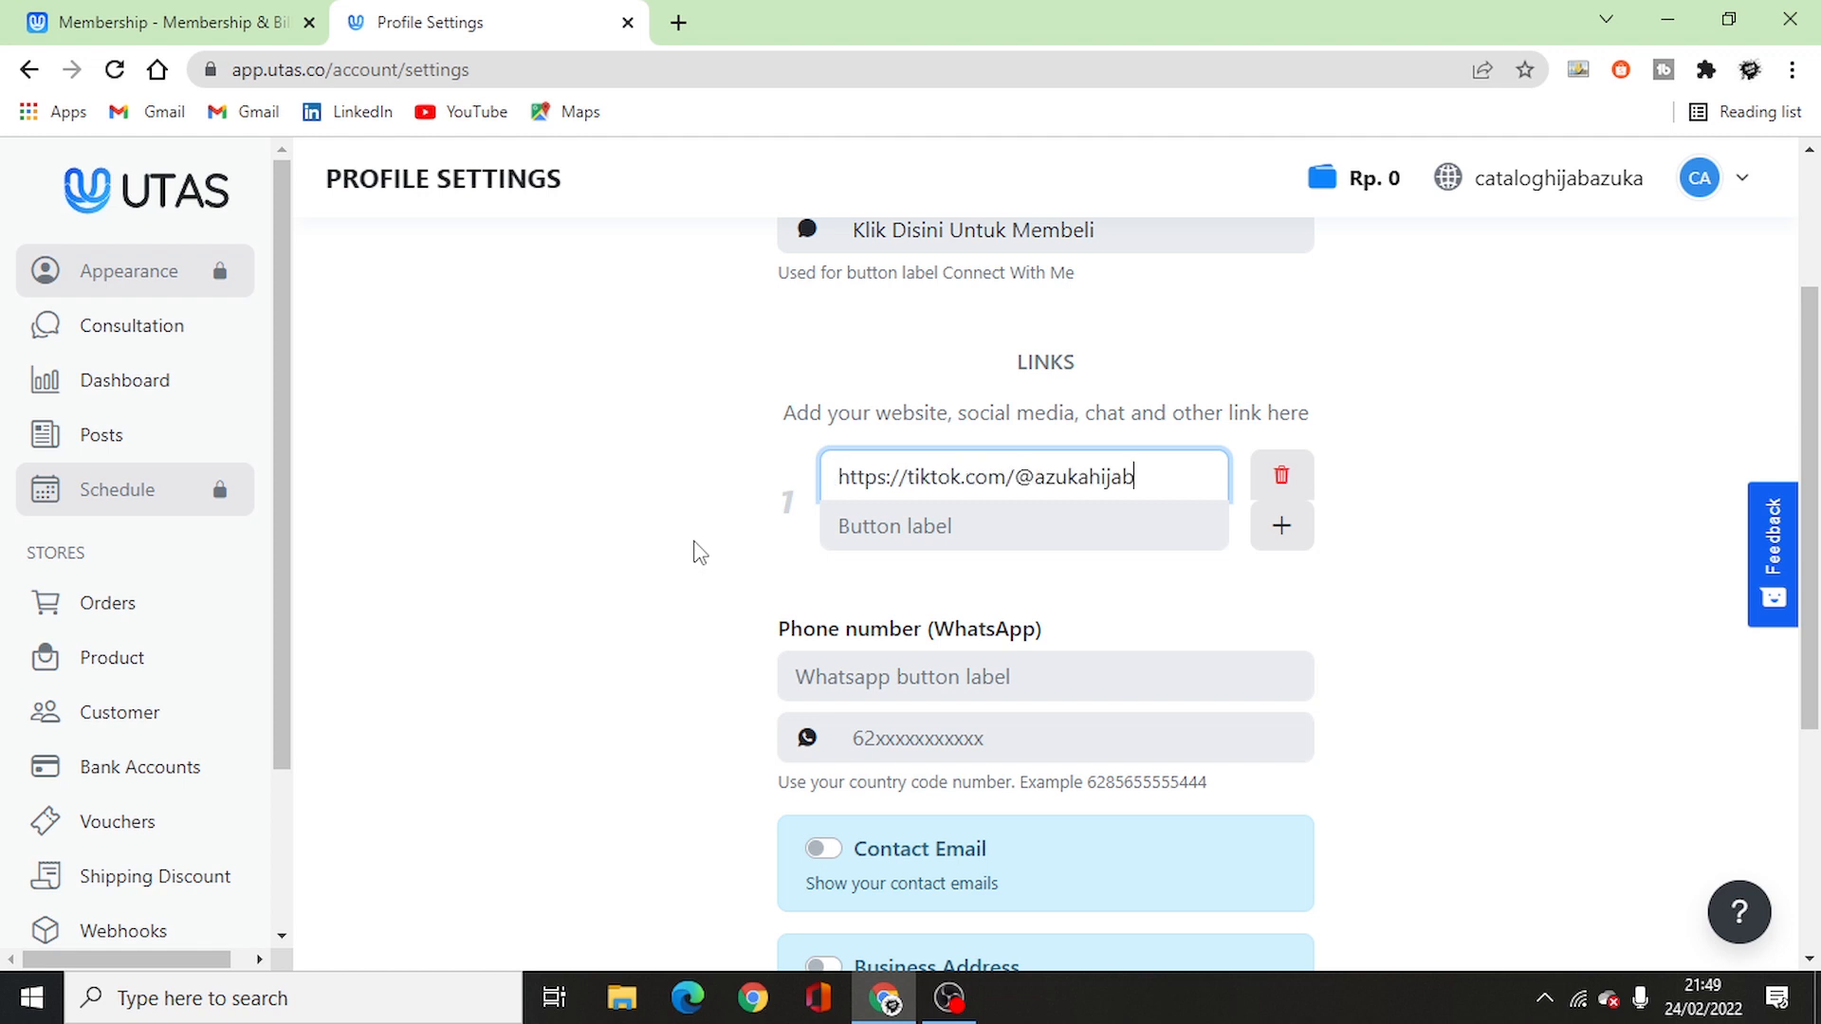
click(845, 526)
text(B)
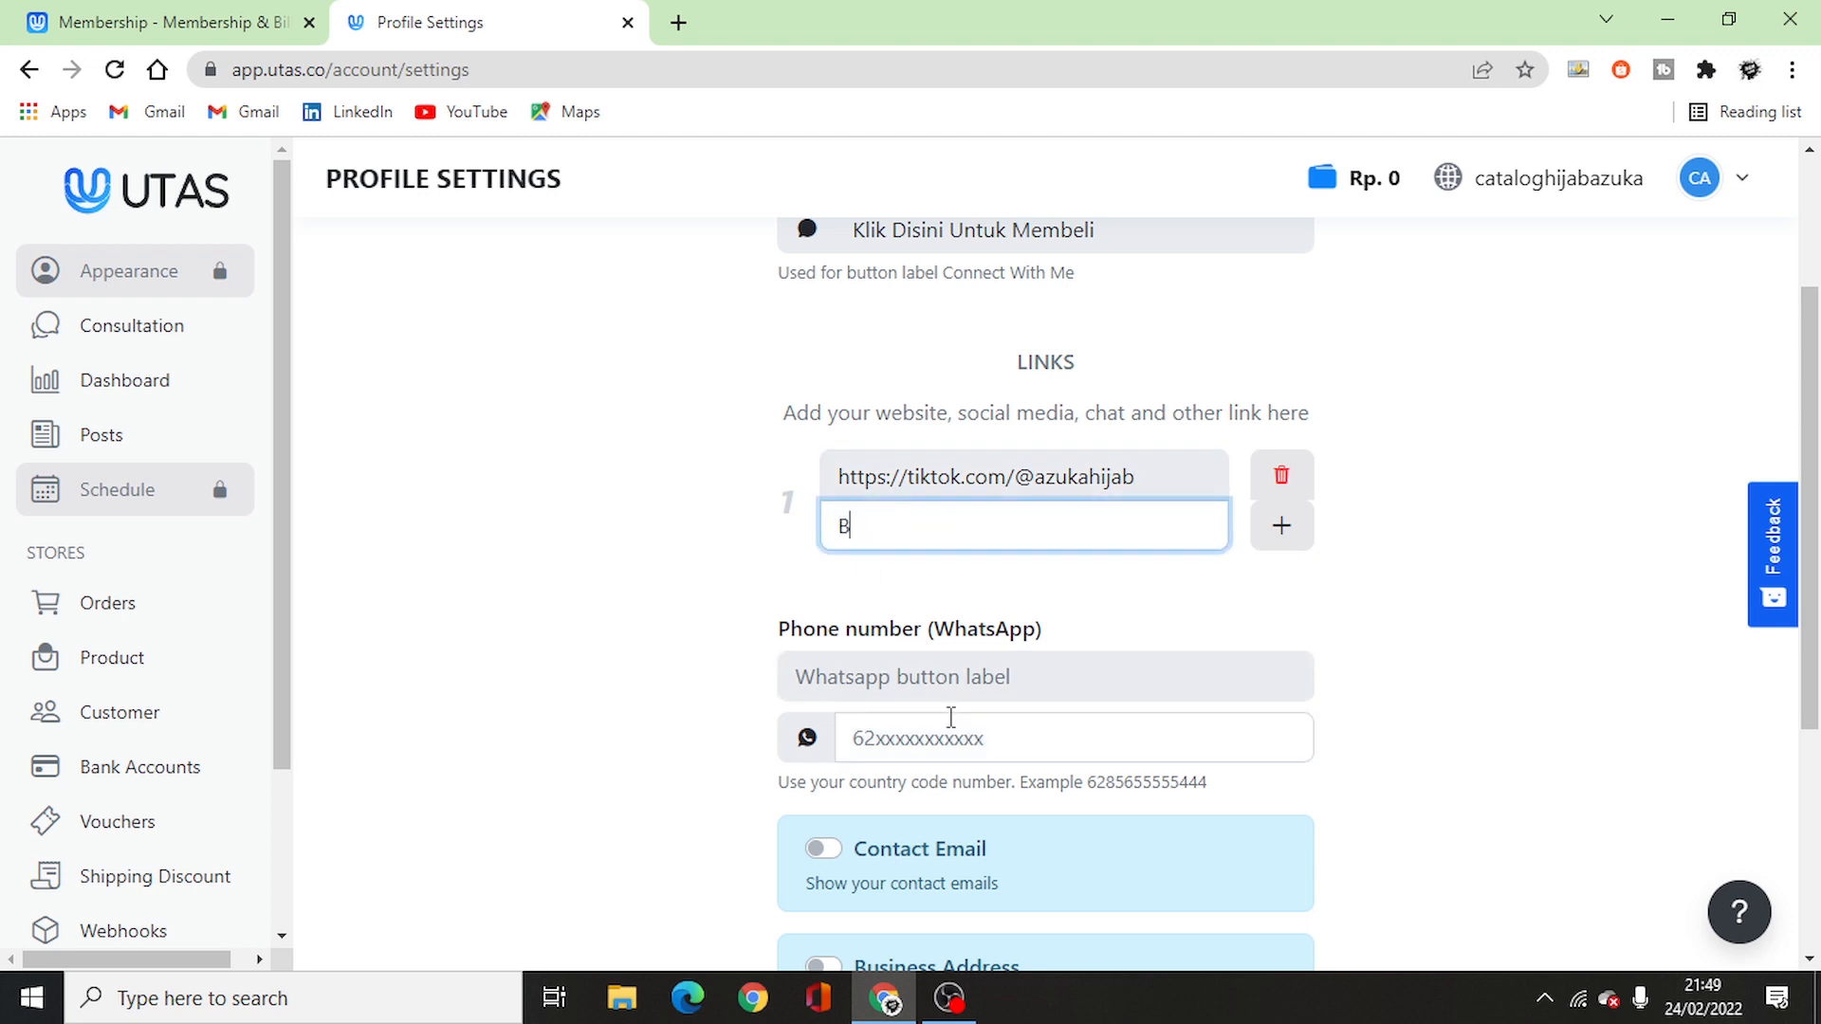
text(eli SeKA)
key(BackSpace)
key(BackSpace)
text(kan)
text(rang)
- Enter the store's WhatsApp phone number and save the contact settings
click(966, 737)
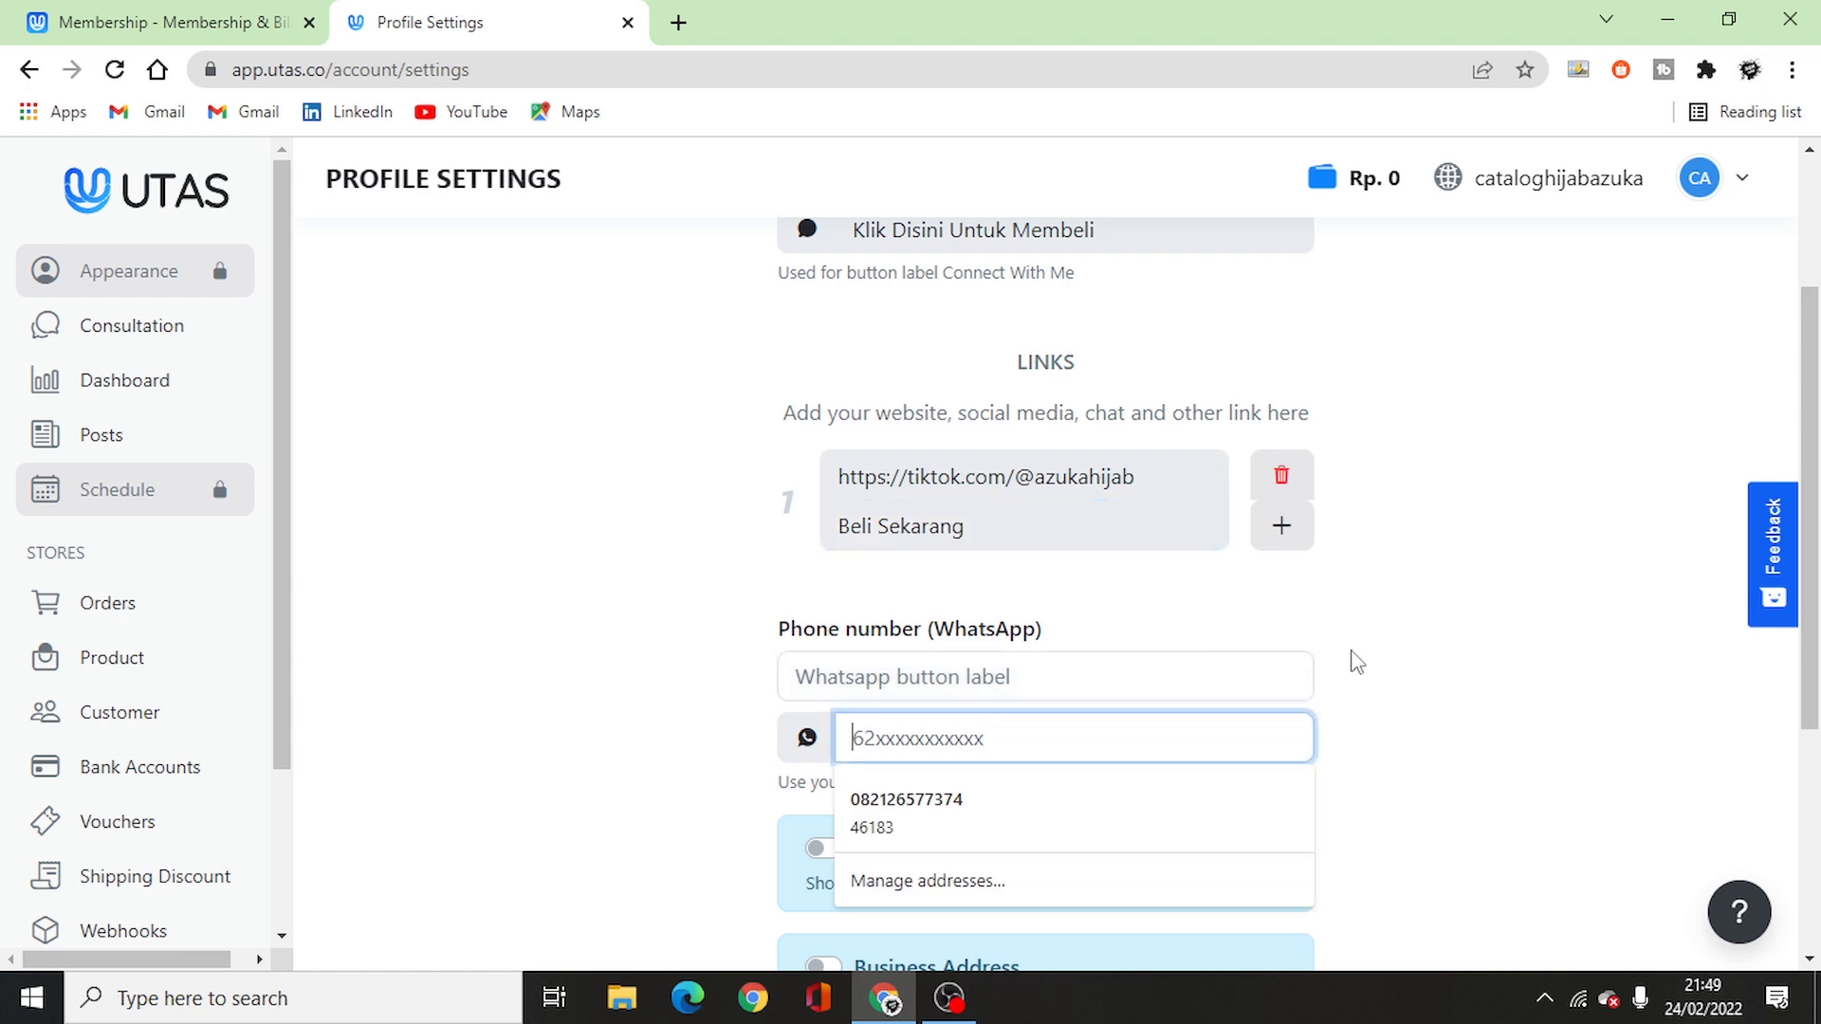
scroll(1385, 654, down, 3)
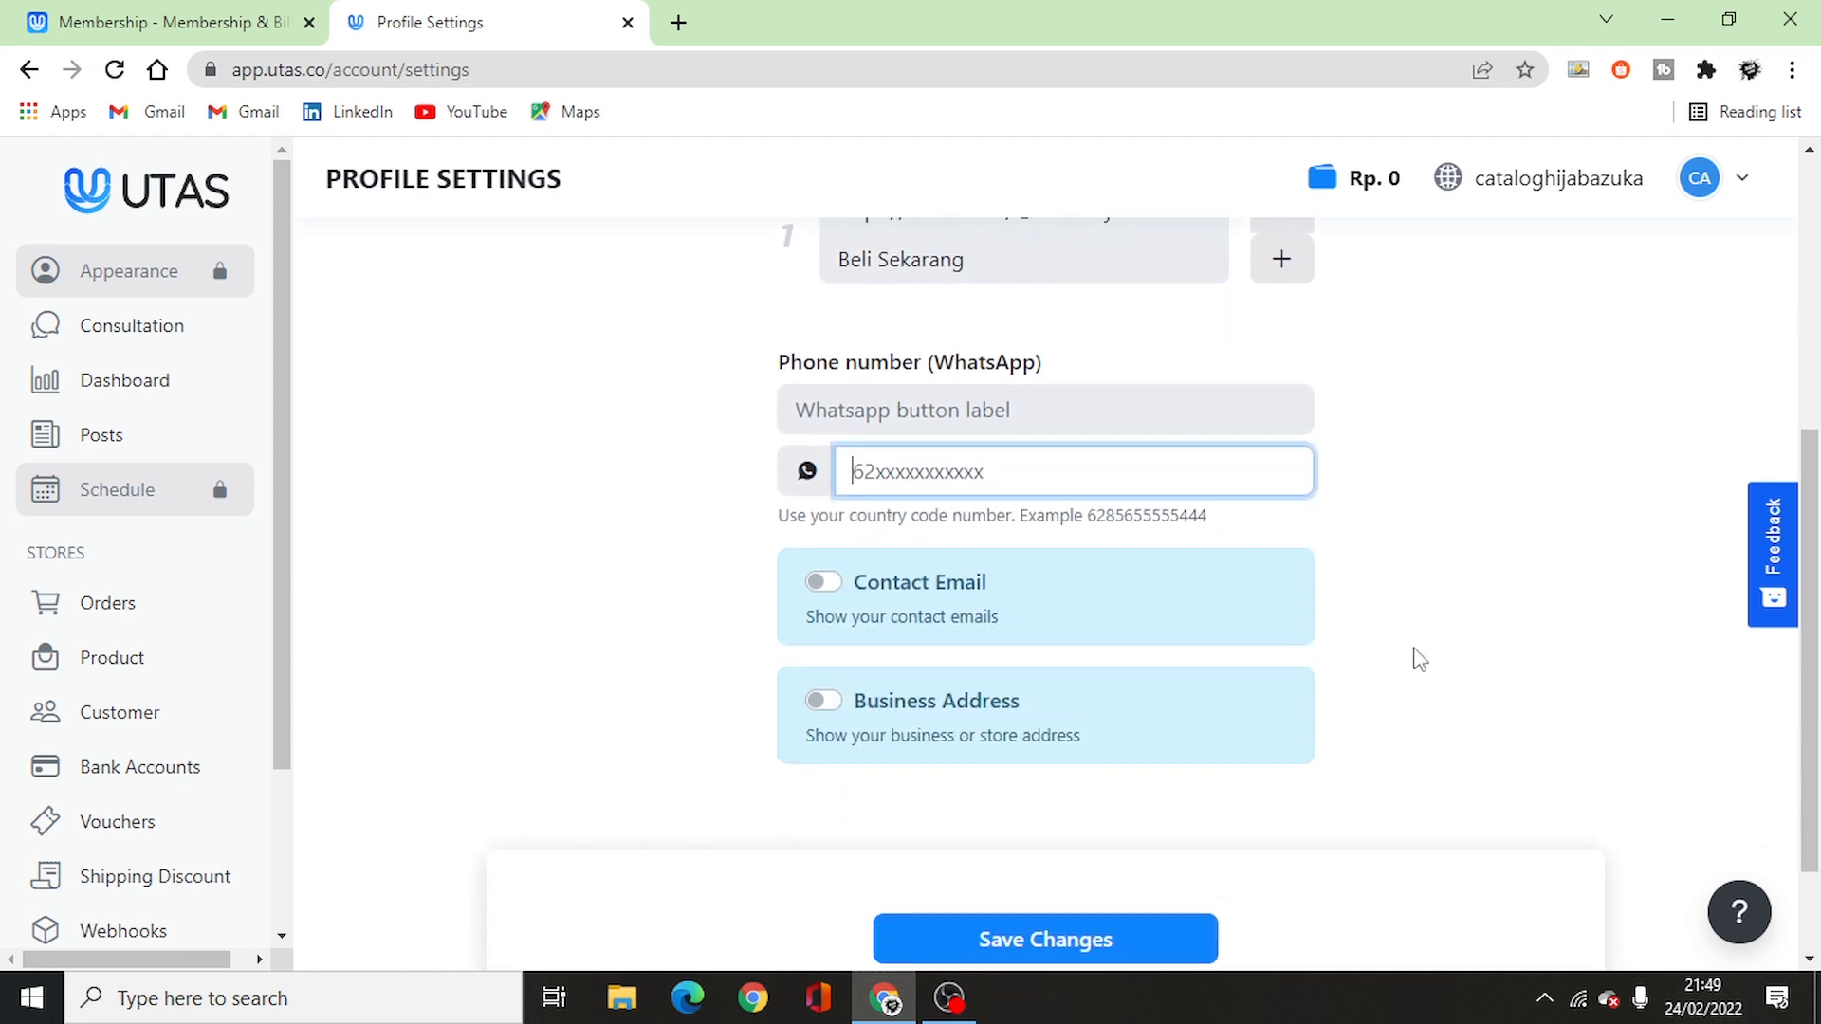
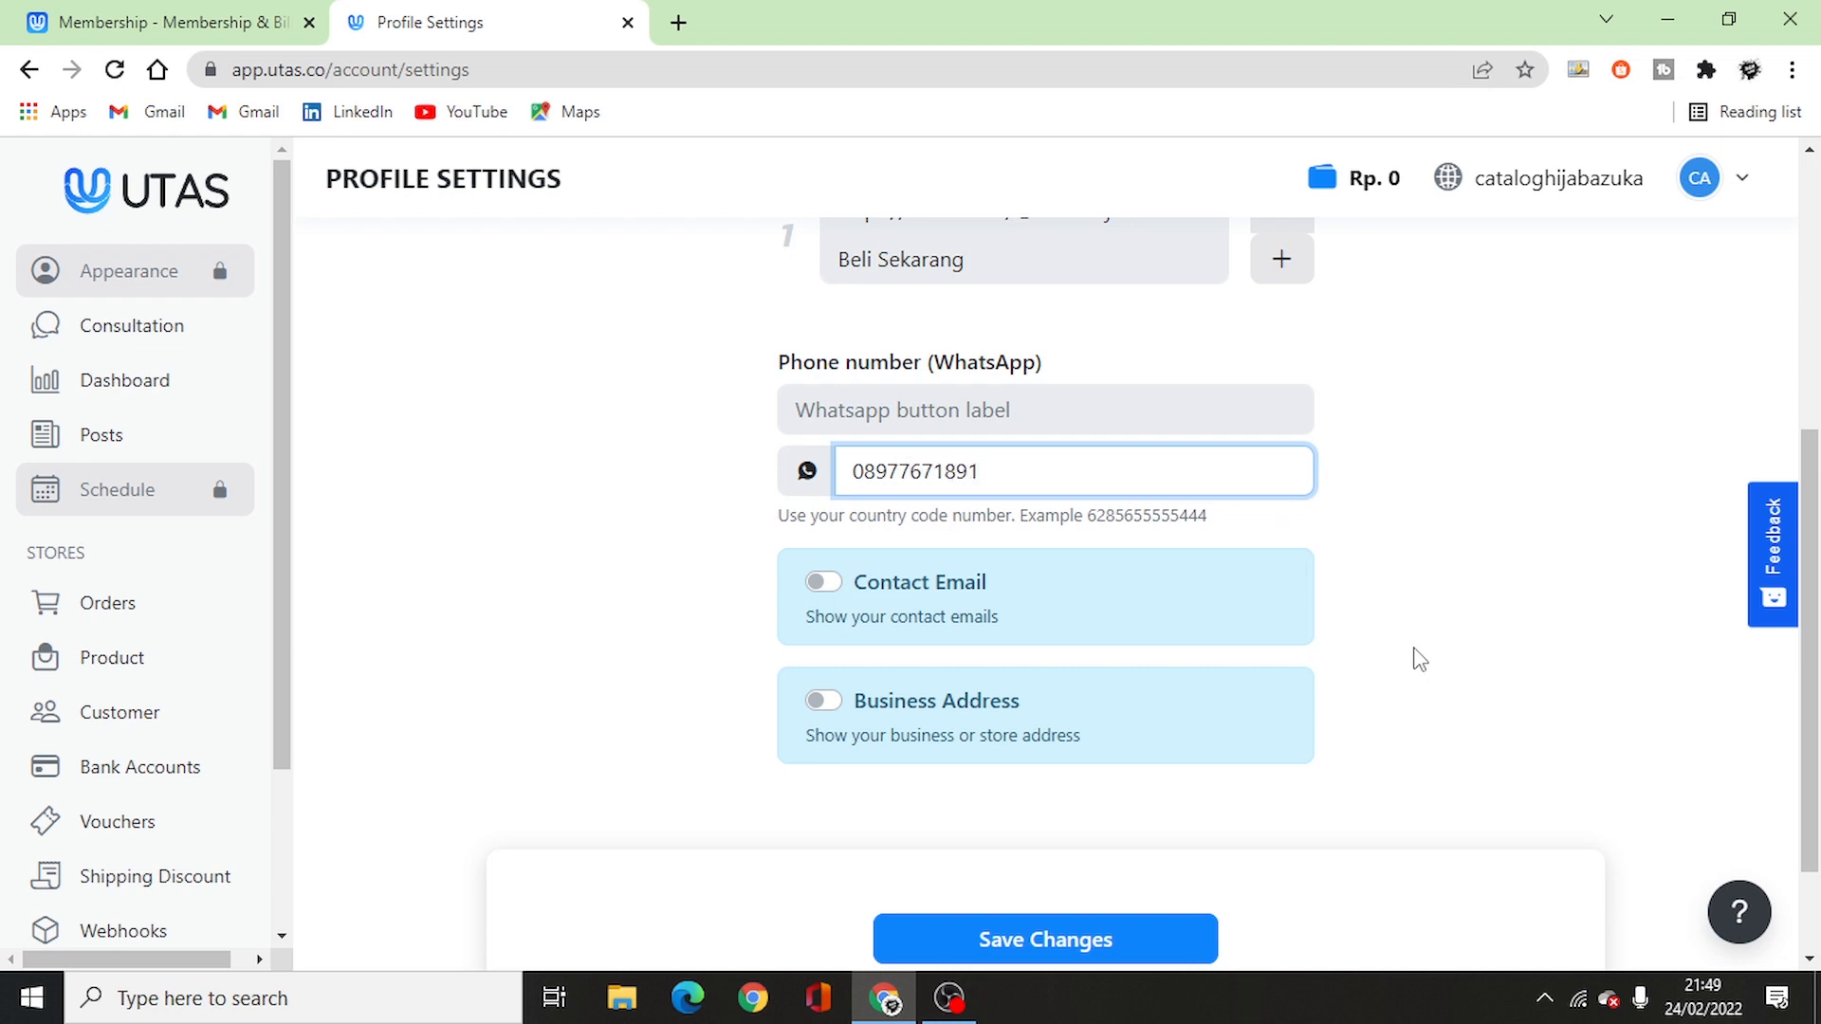
scroll(951, 767, down, 2)
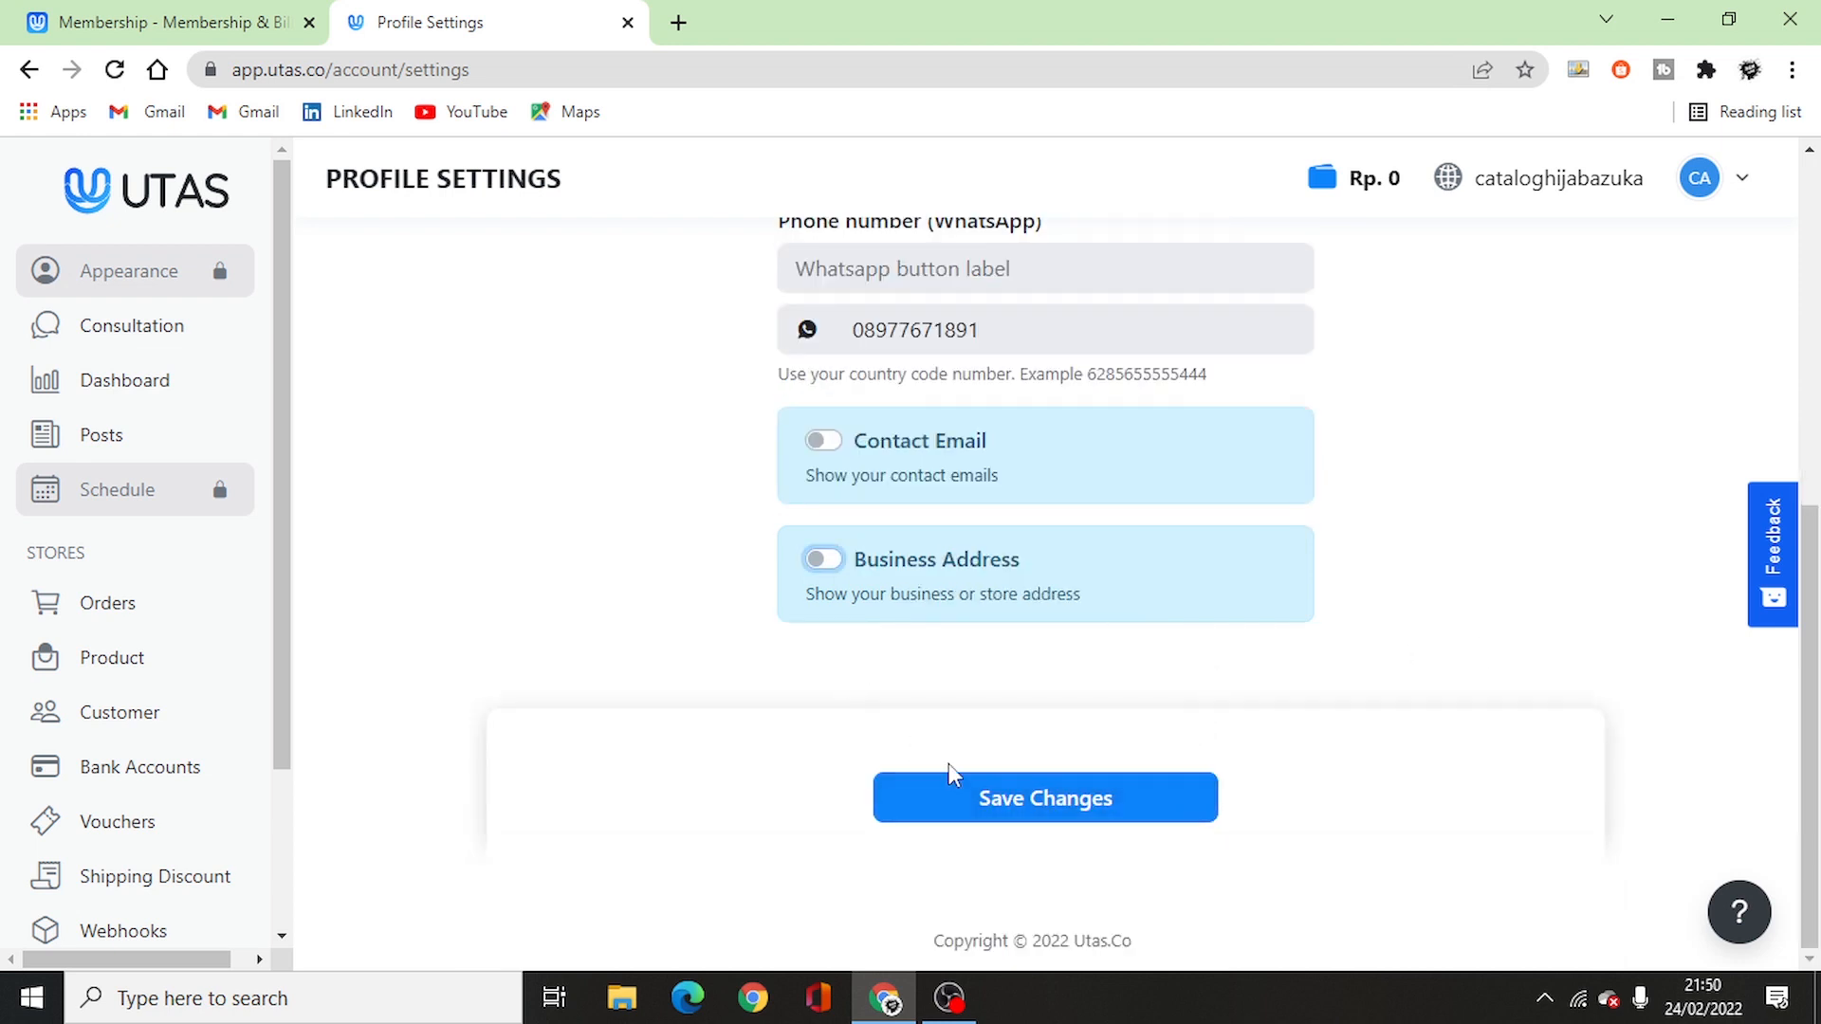
click(1049, 808)
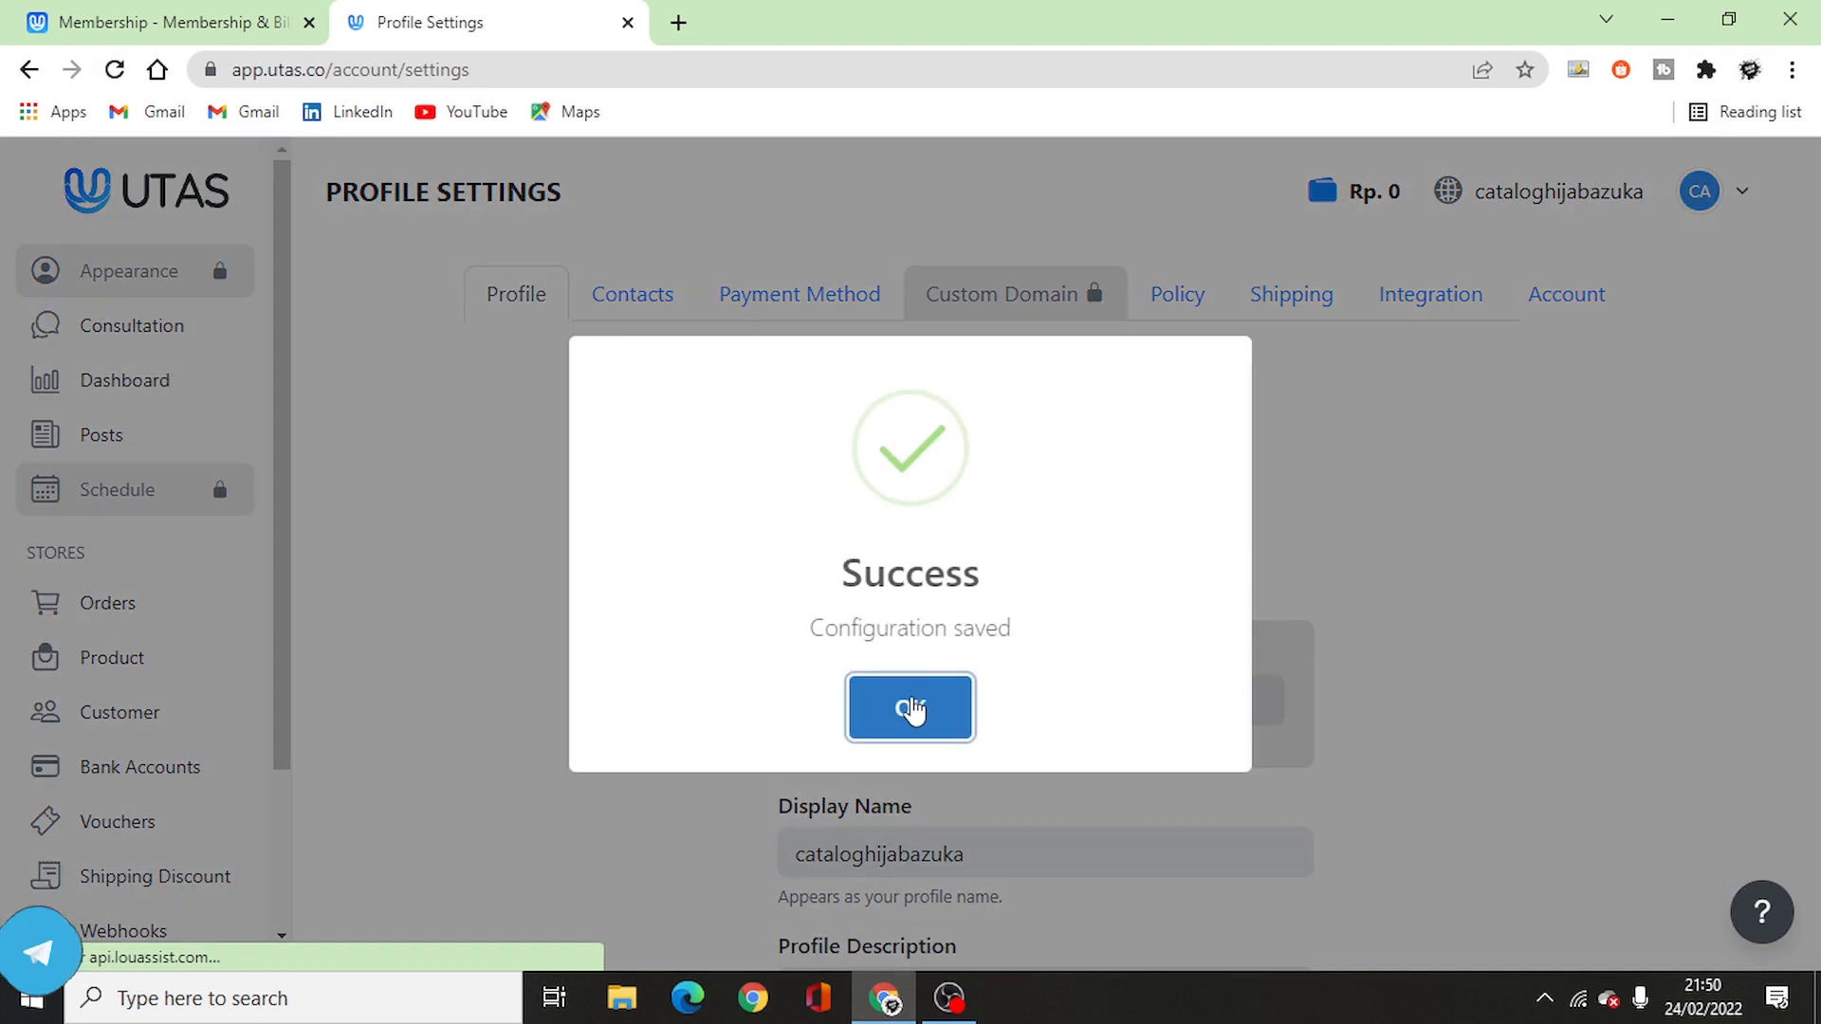
- Enable Retail Outlet payments alongside Virtual Account and e-Wallet, and save the payment settings
click(912, 707)
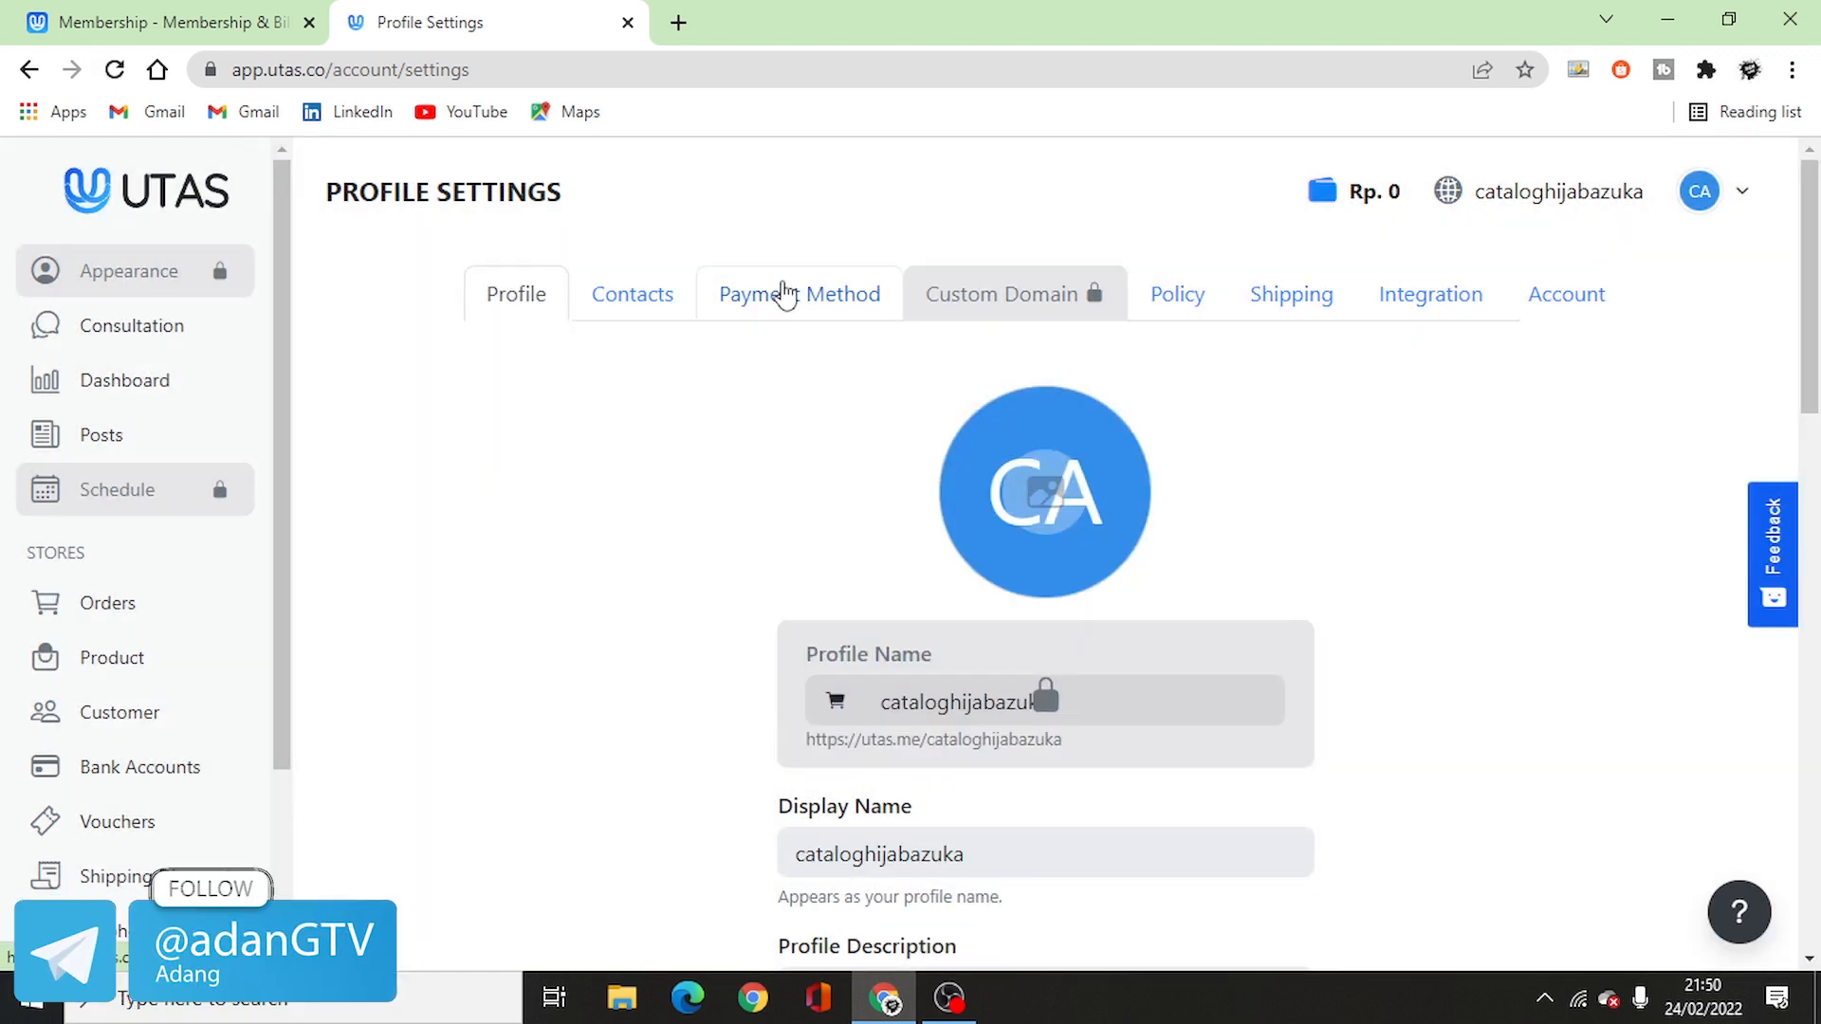
click(804, 298)
scroll(770, 528, down, 3)
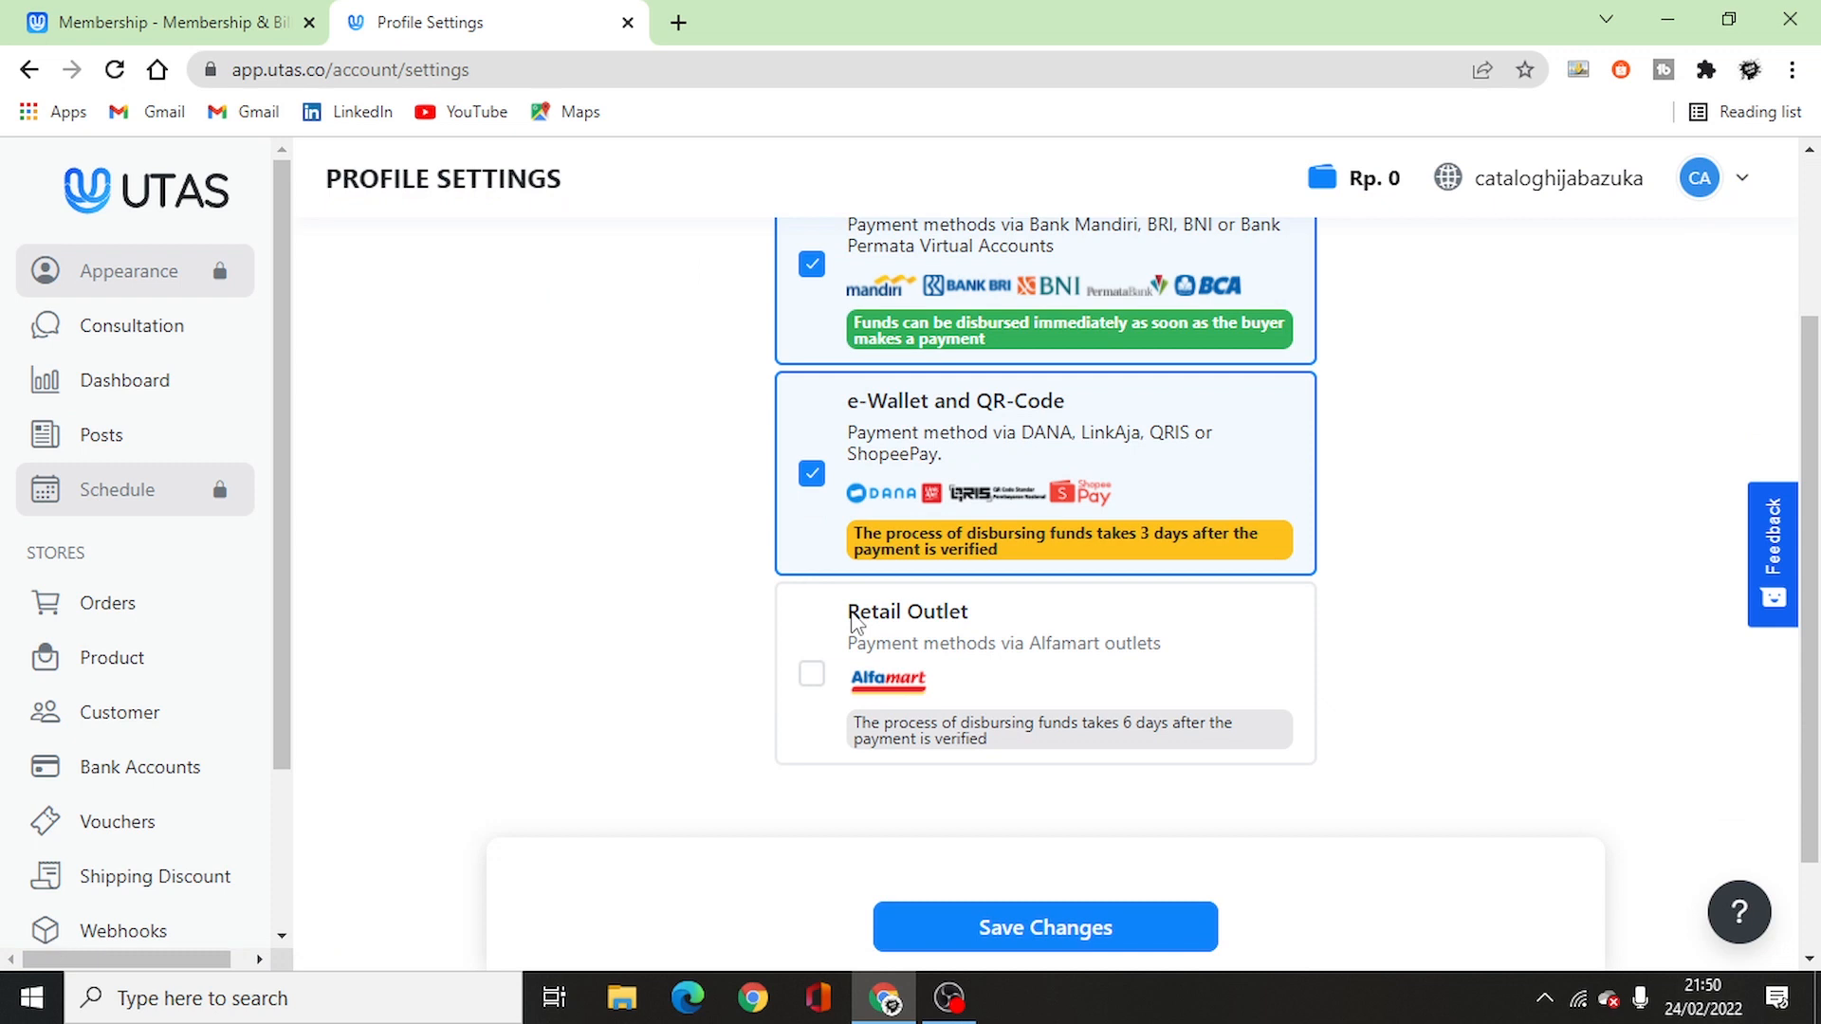
scroll(857, 621, up, 2)
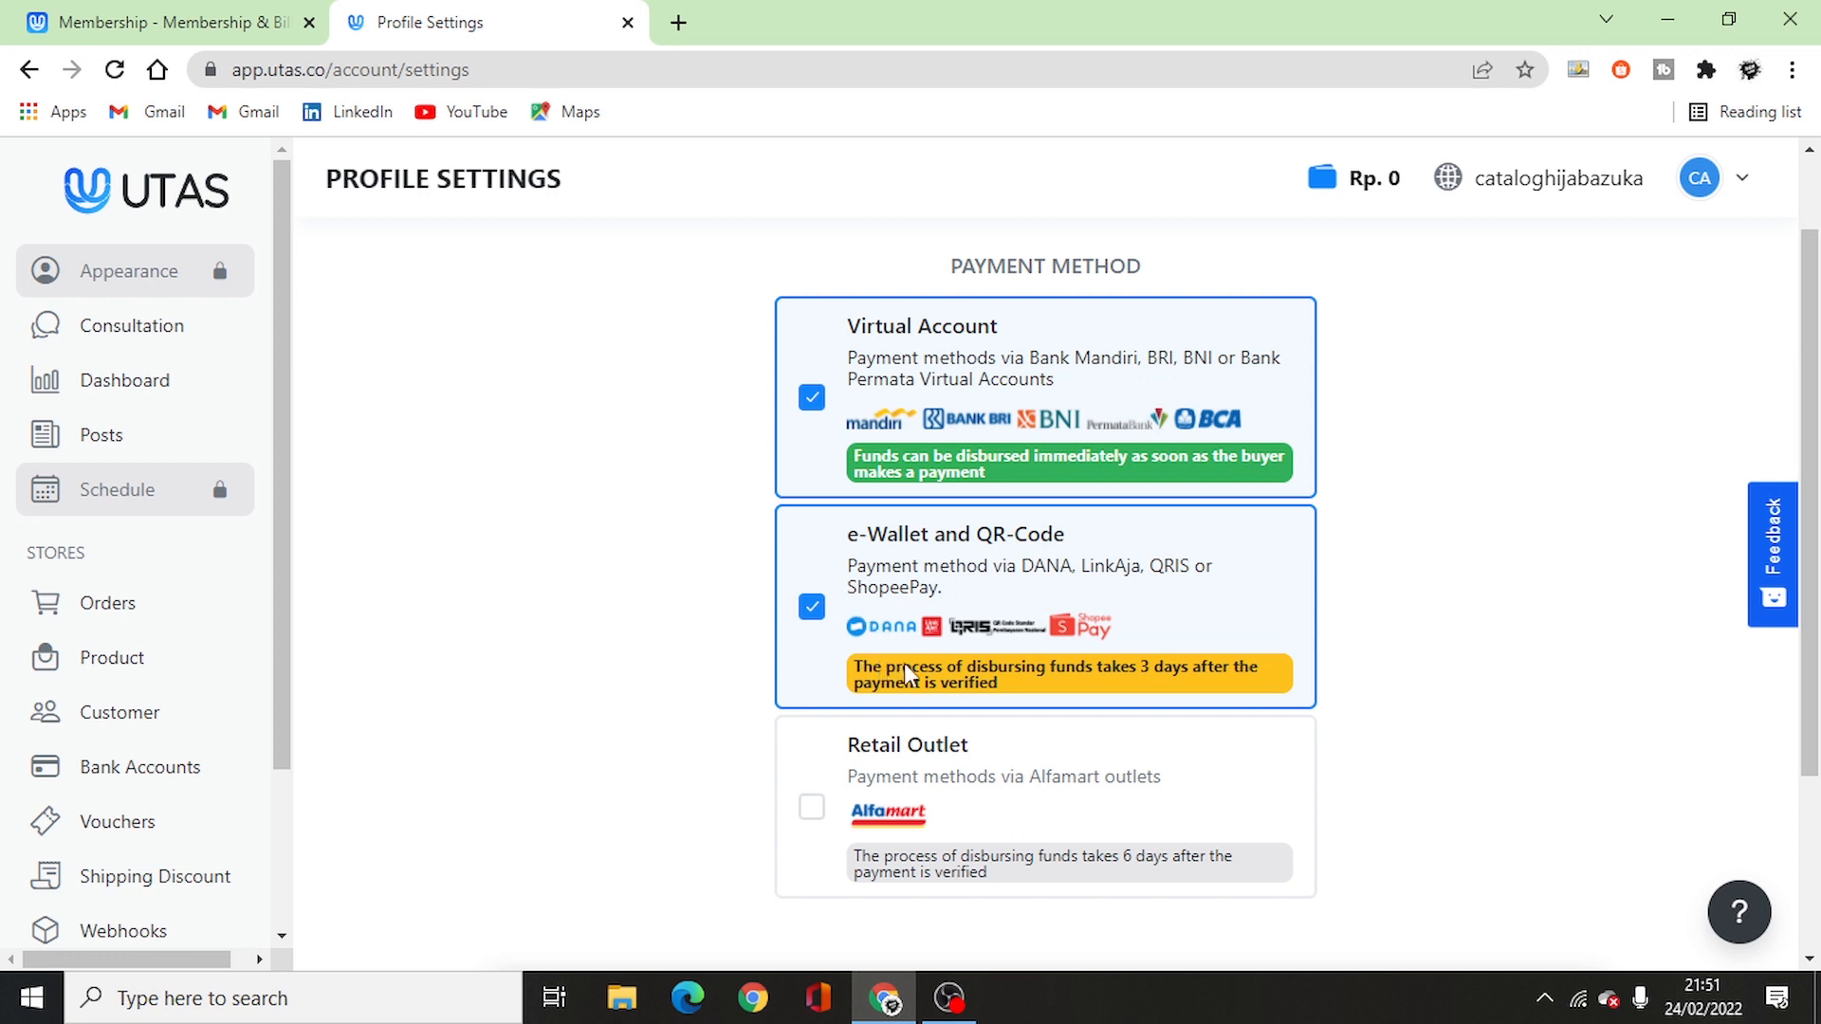
scroll(903, 665, down, 2)
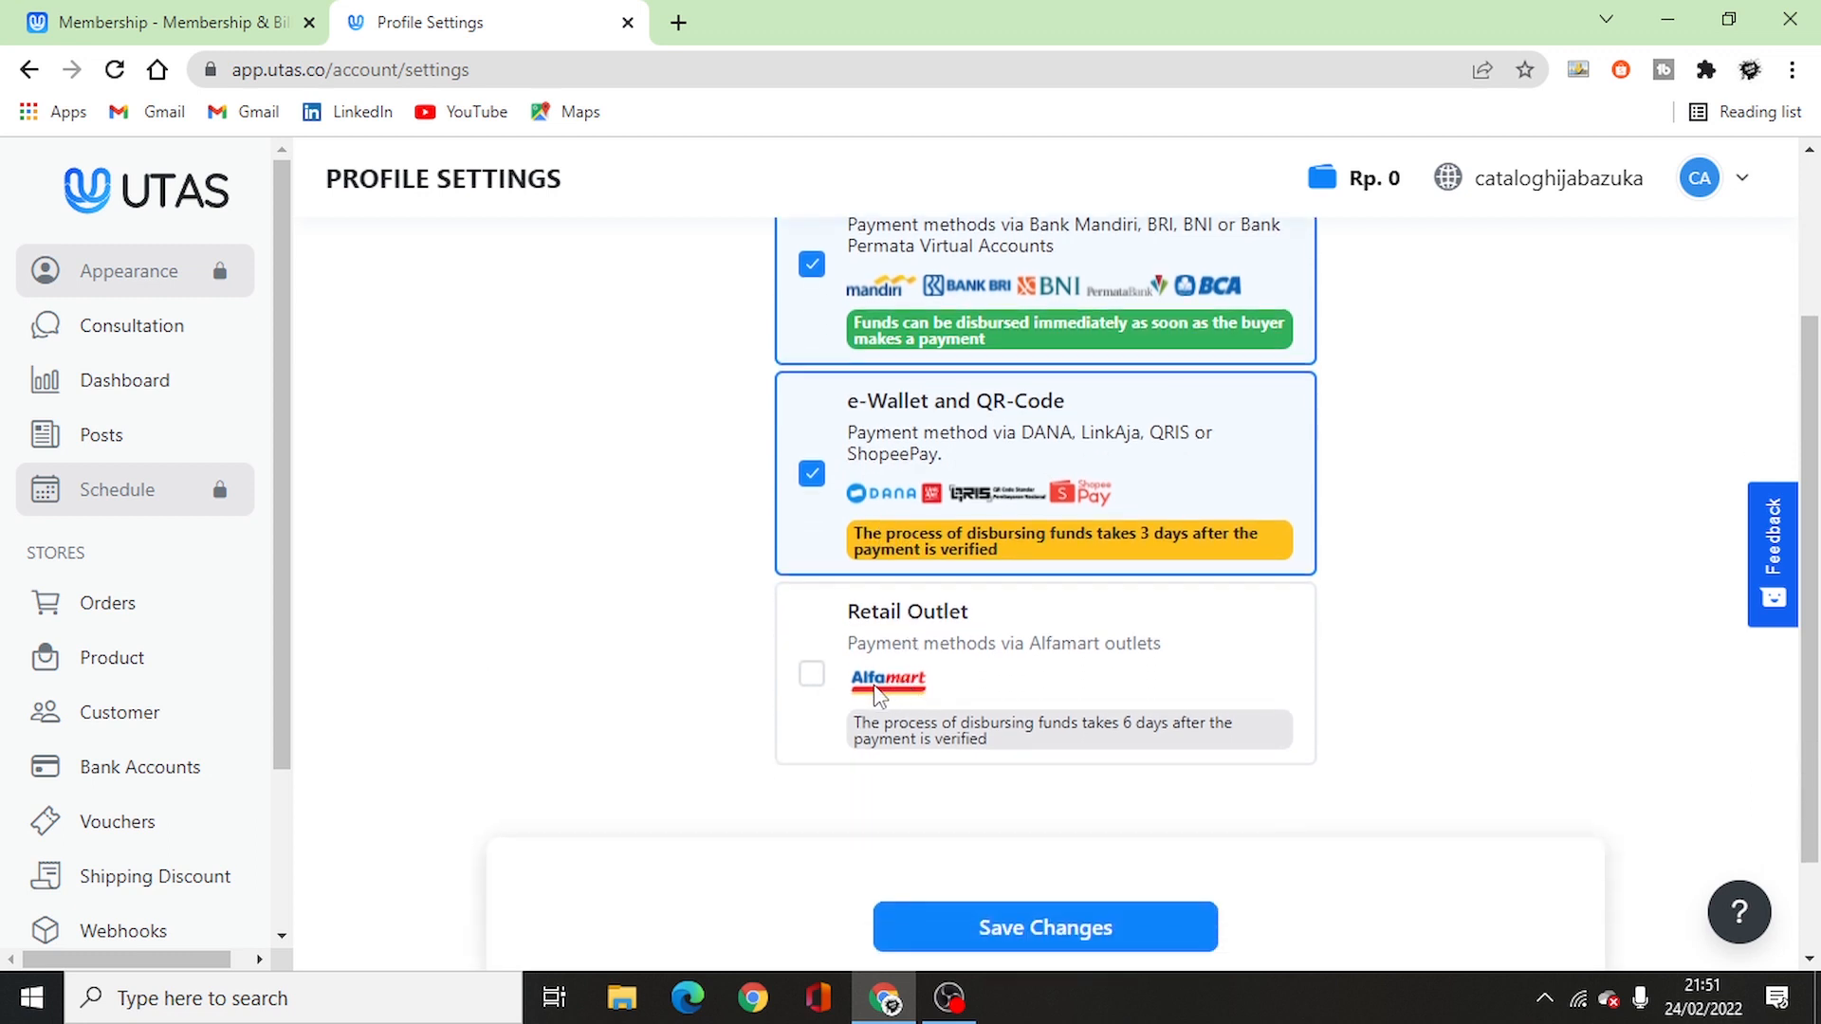
click(812, 677)
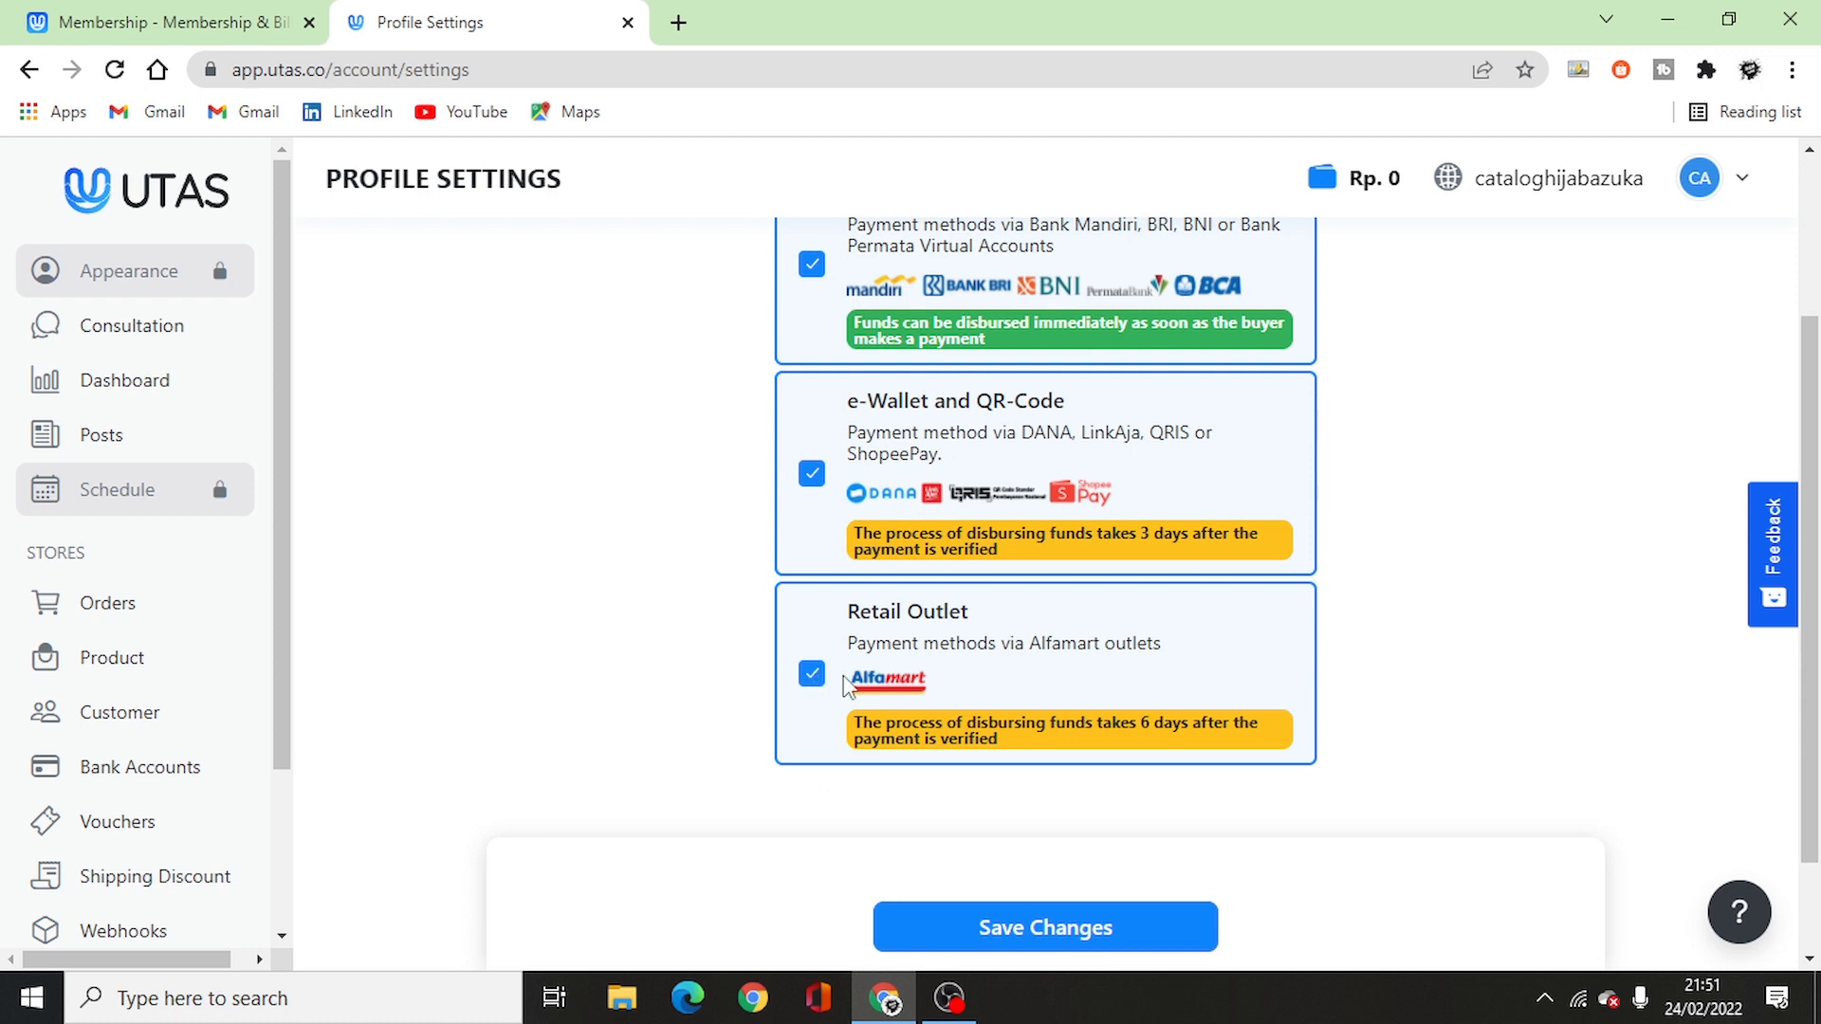
scroll(854, 688, up, 2)
scroll(995, 759, down, 4)
click(1060, 804)
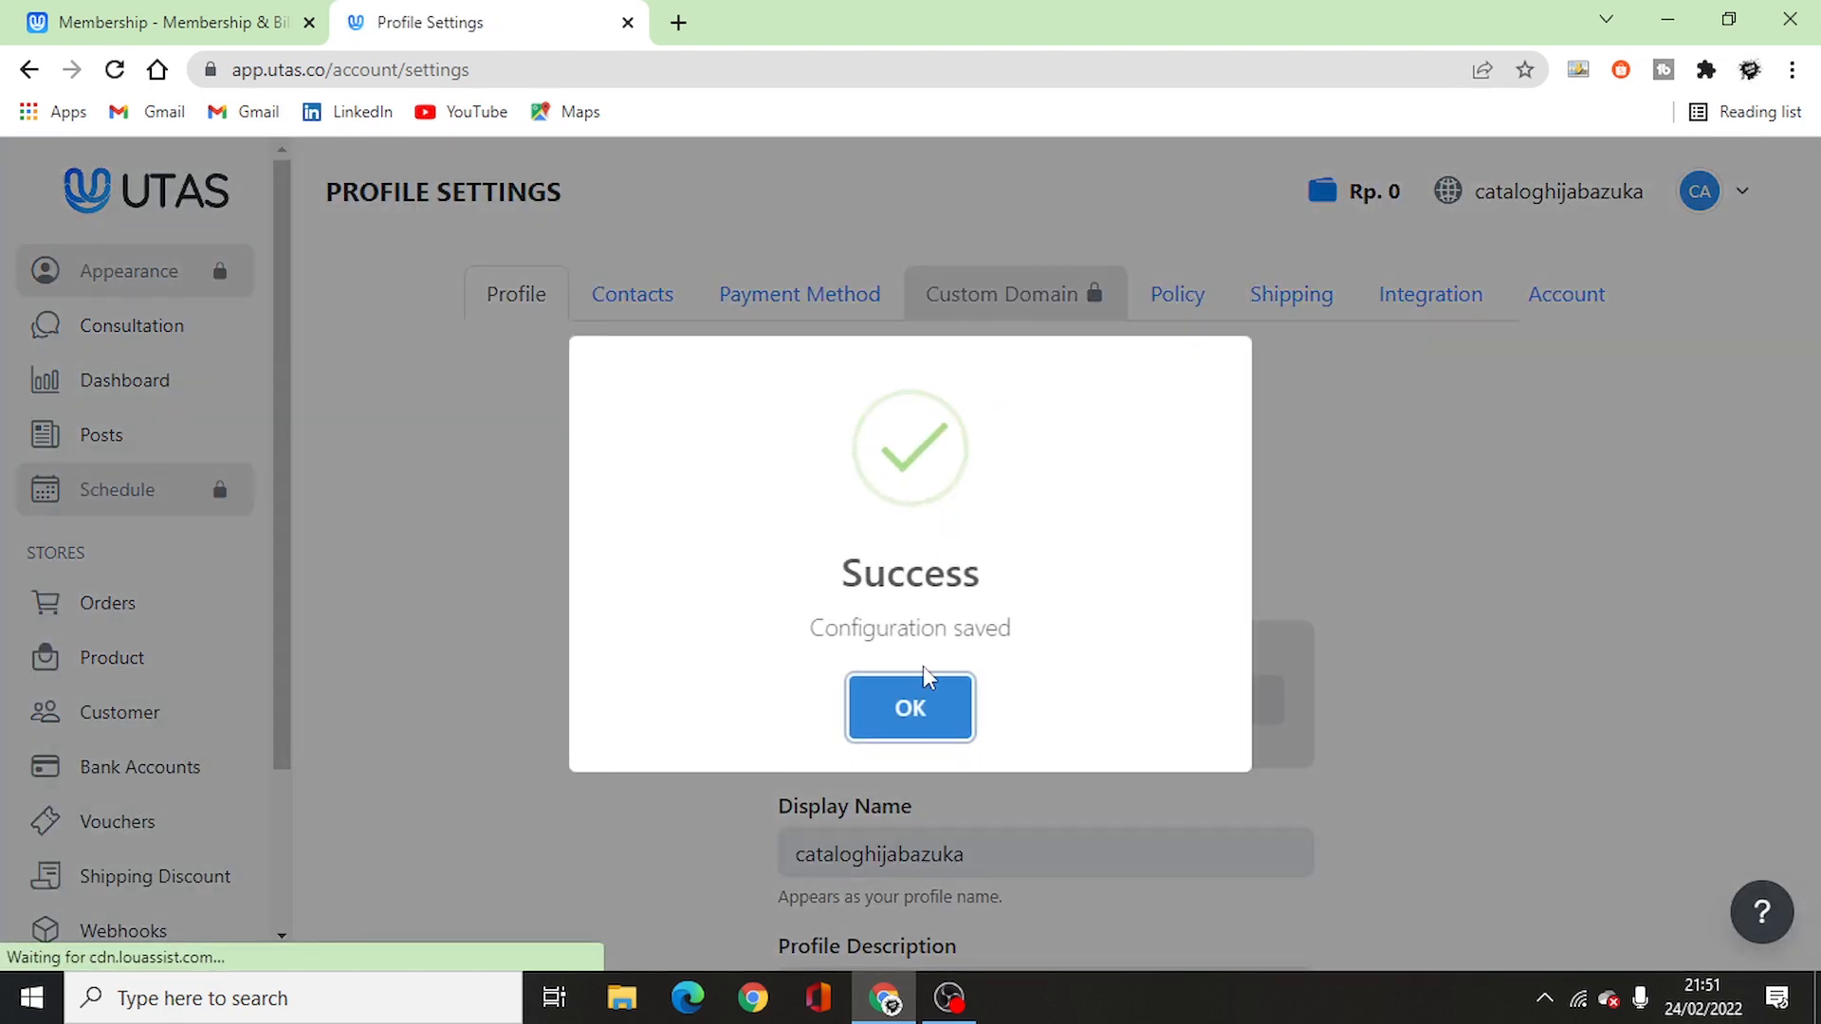
click(930, 688)
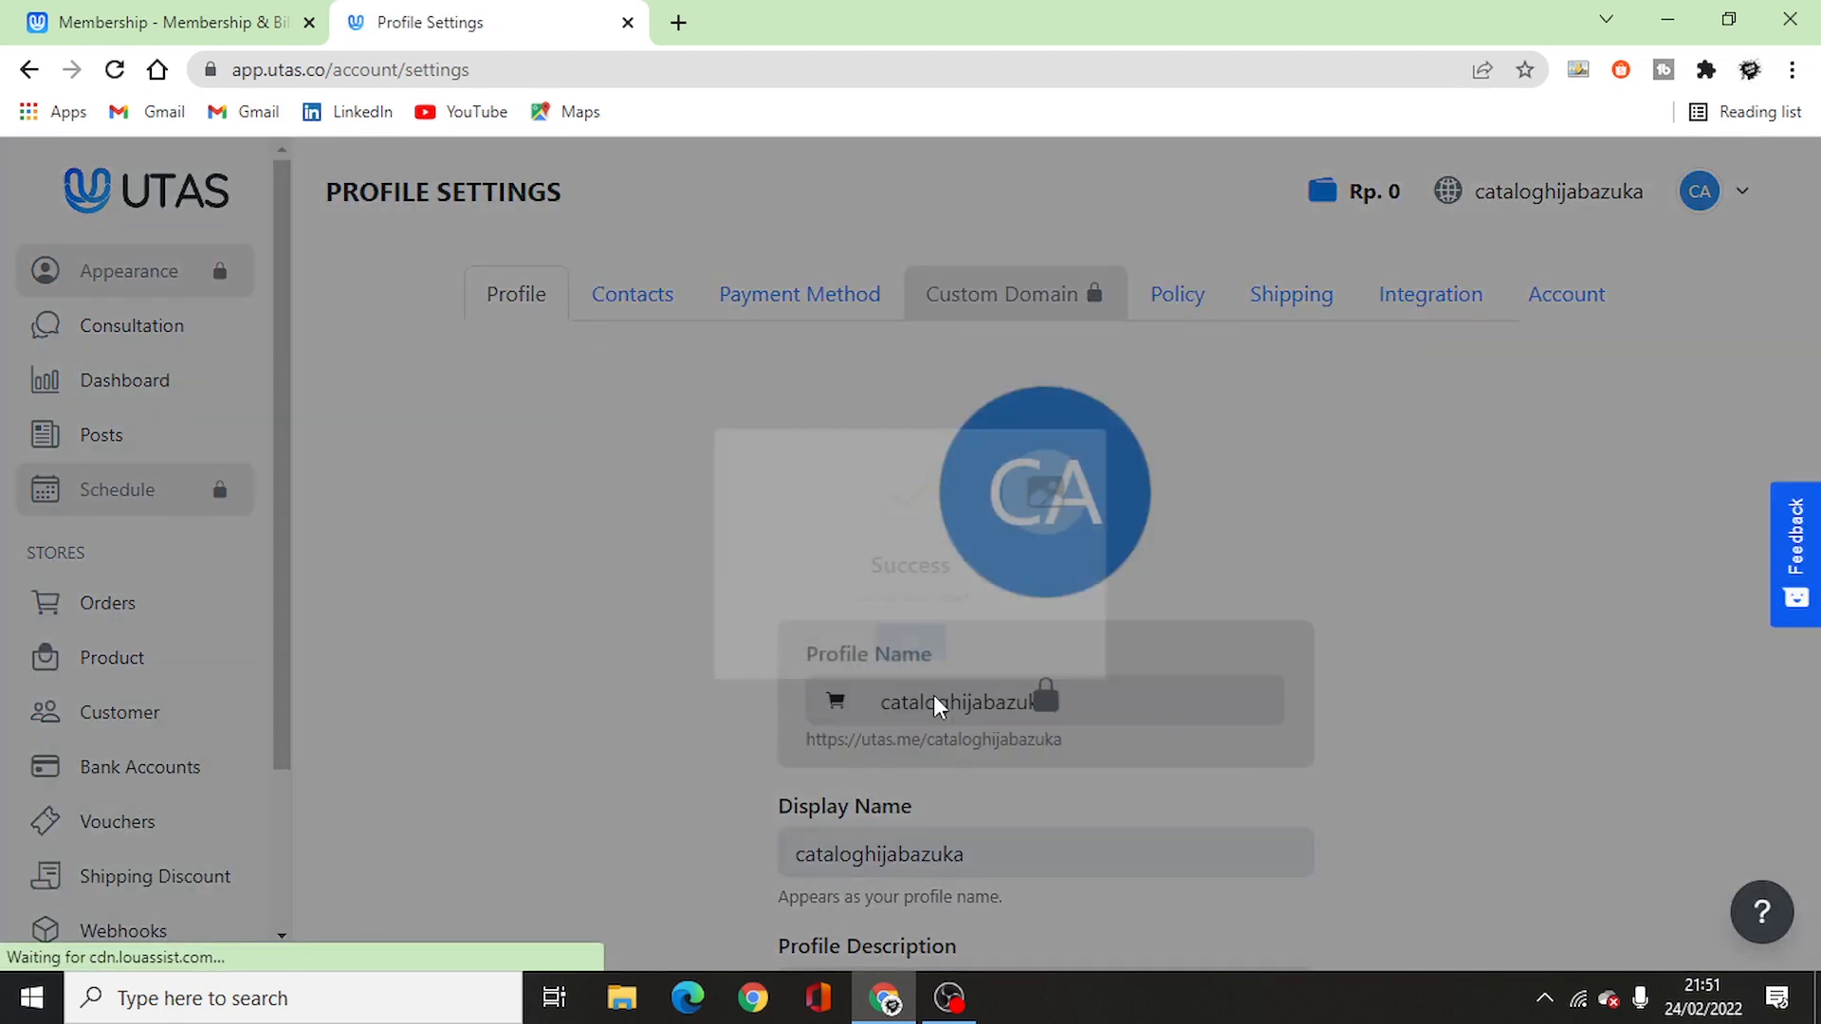
scroll(768, 583, down, 4)
scroll(1016, 736, up, 4)
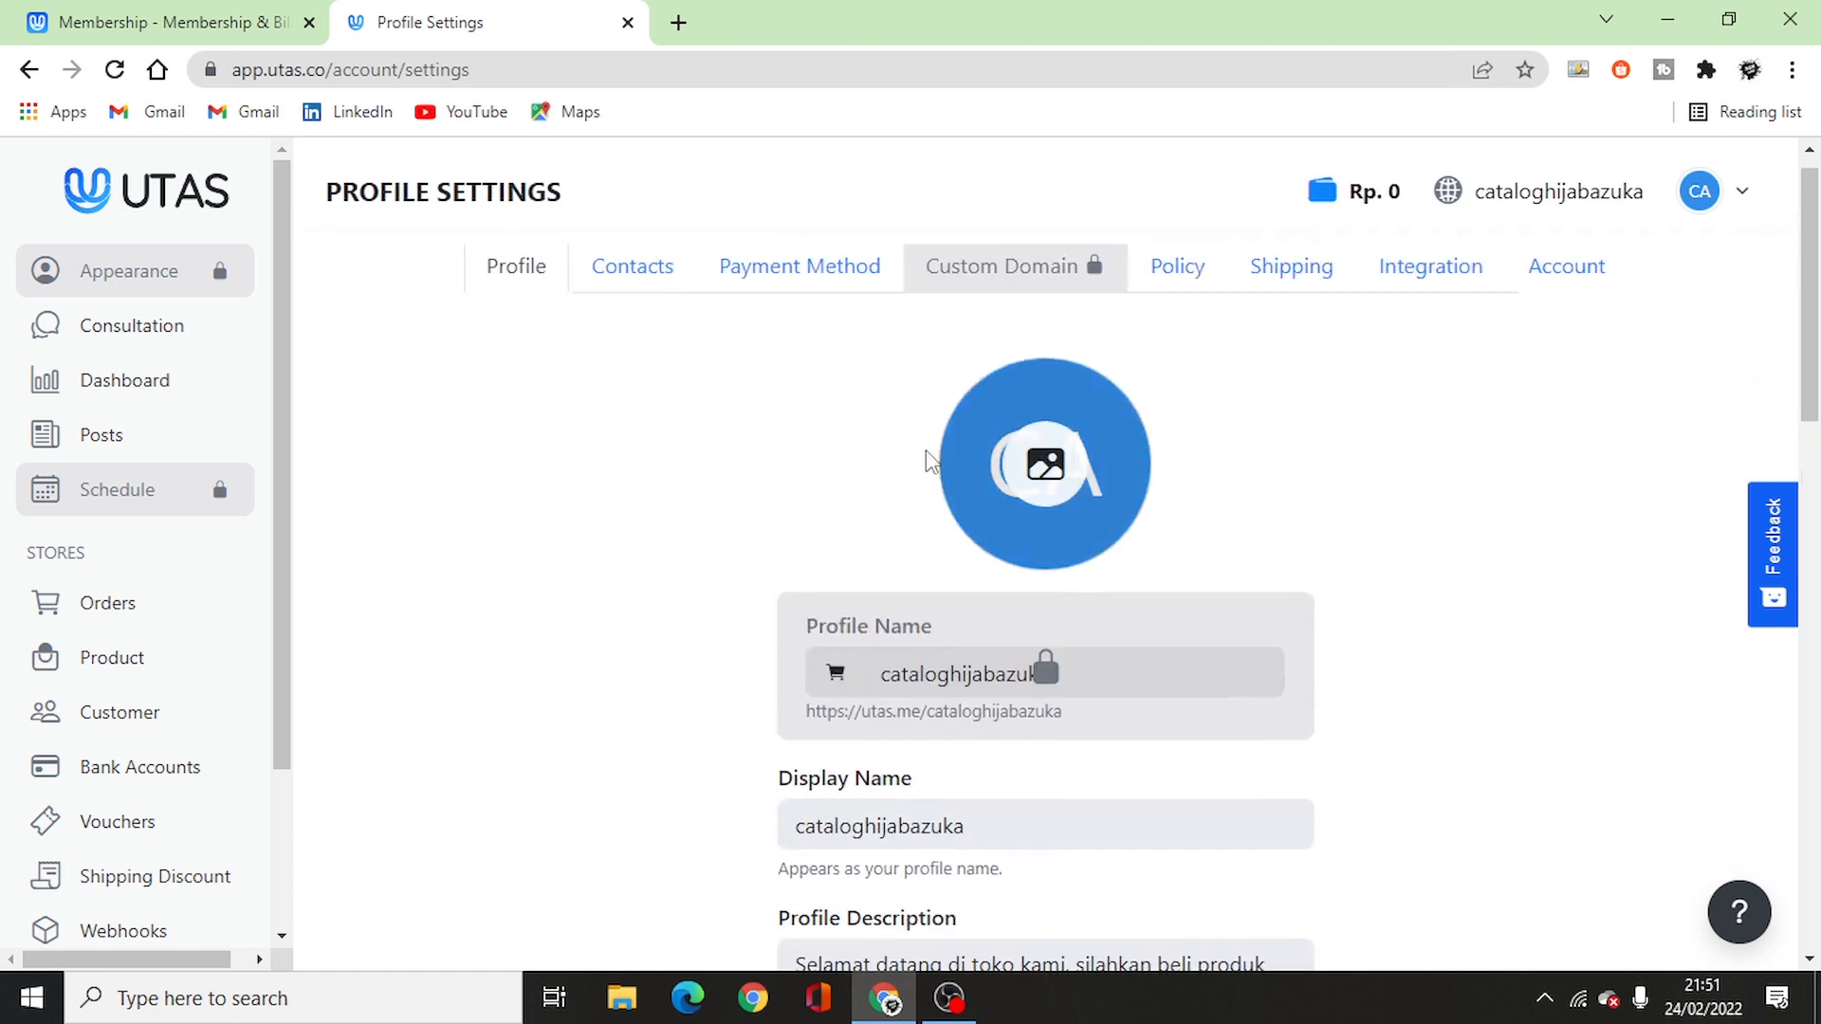
- In Shipping, set Ship From to Tasikmalaya (Kota) with district Purbaratu
click(787, 270)
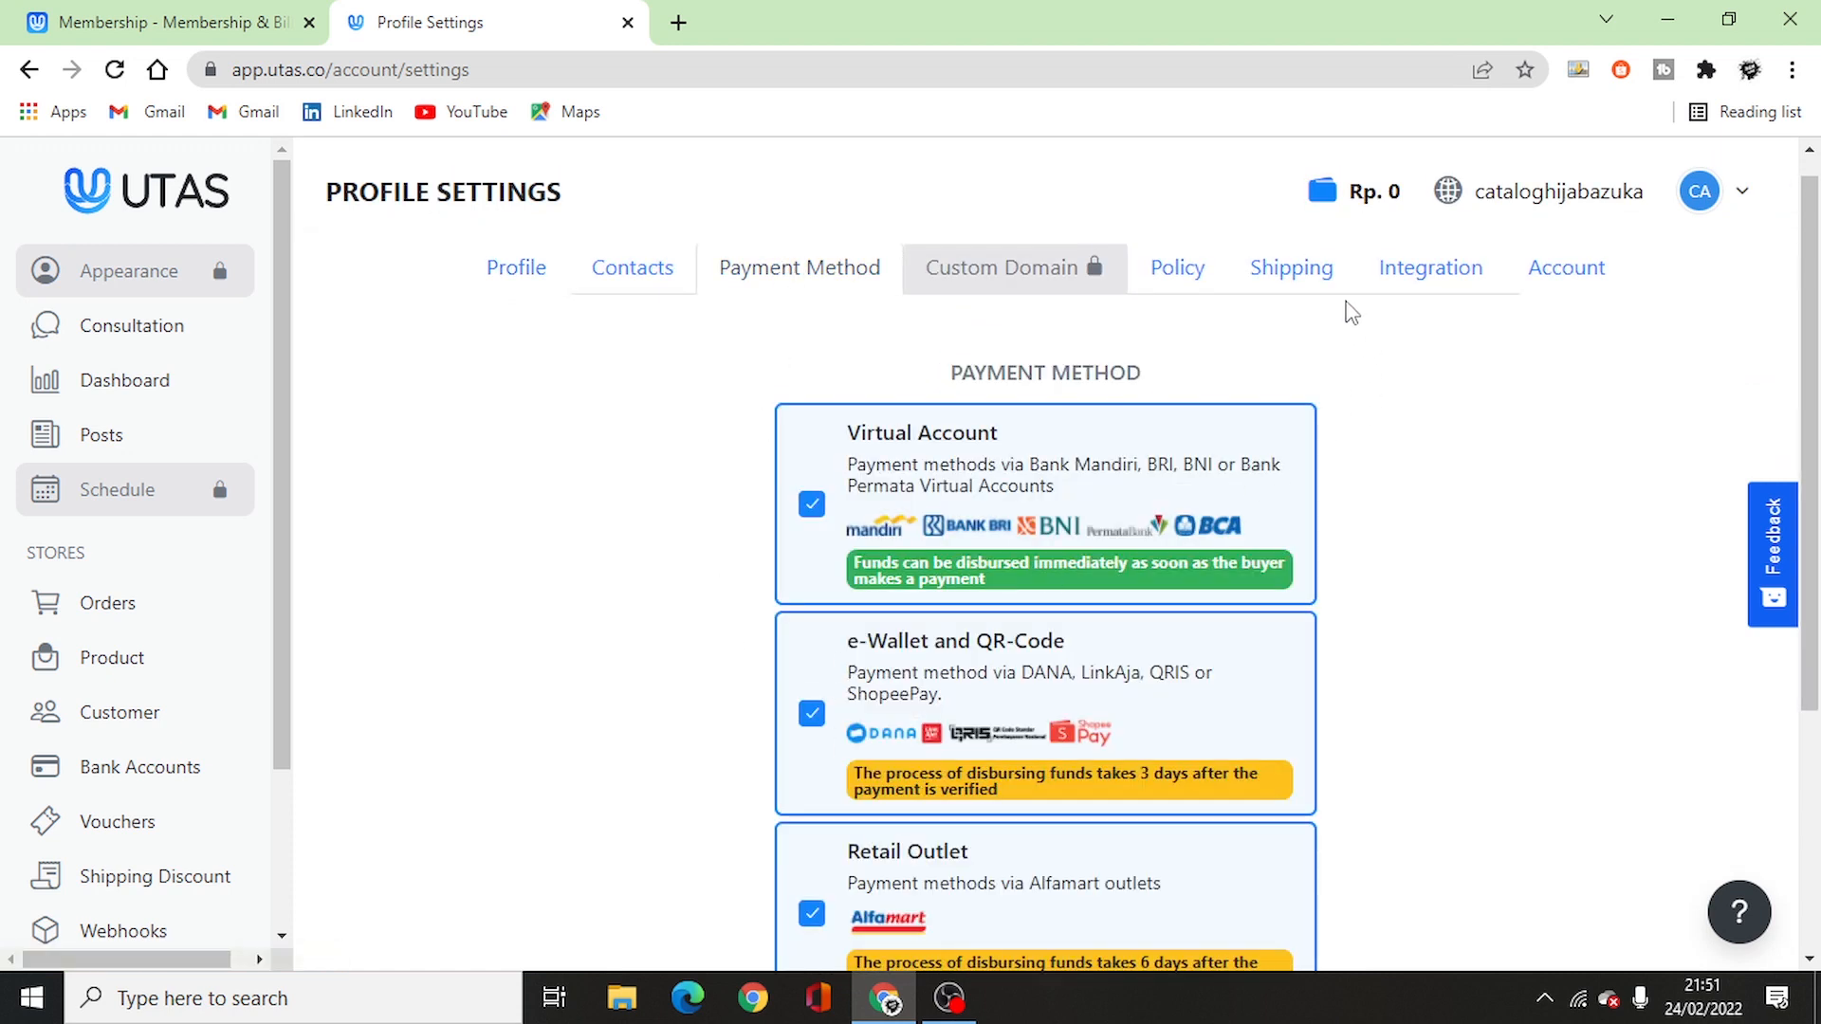
click(1290, 268)
scroll(1129, 455, down, 1)
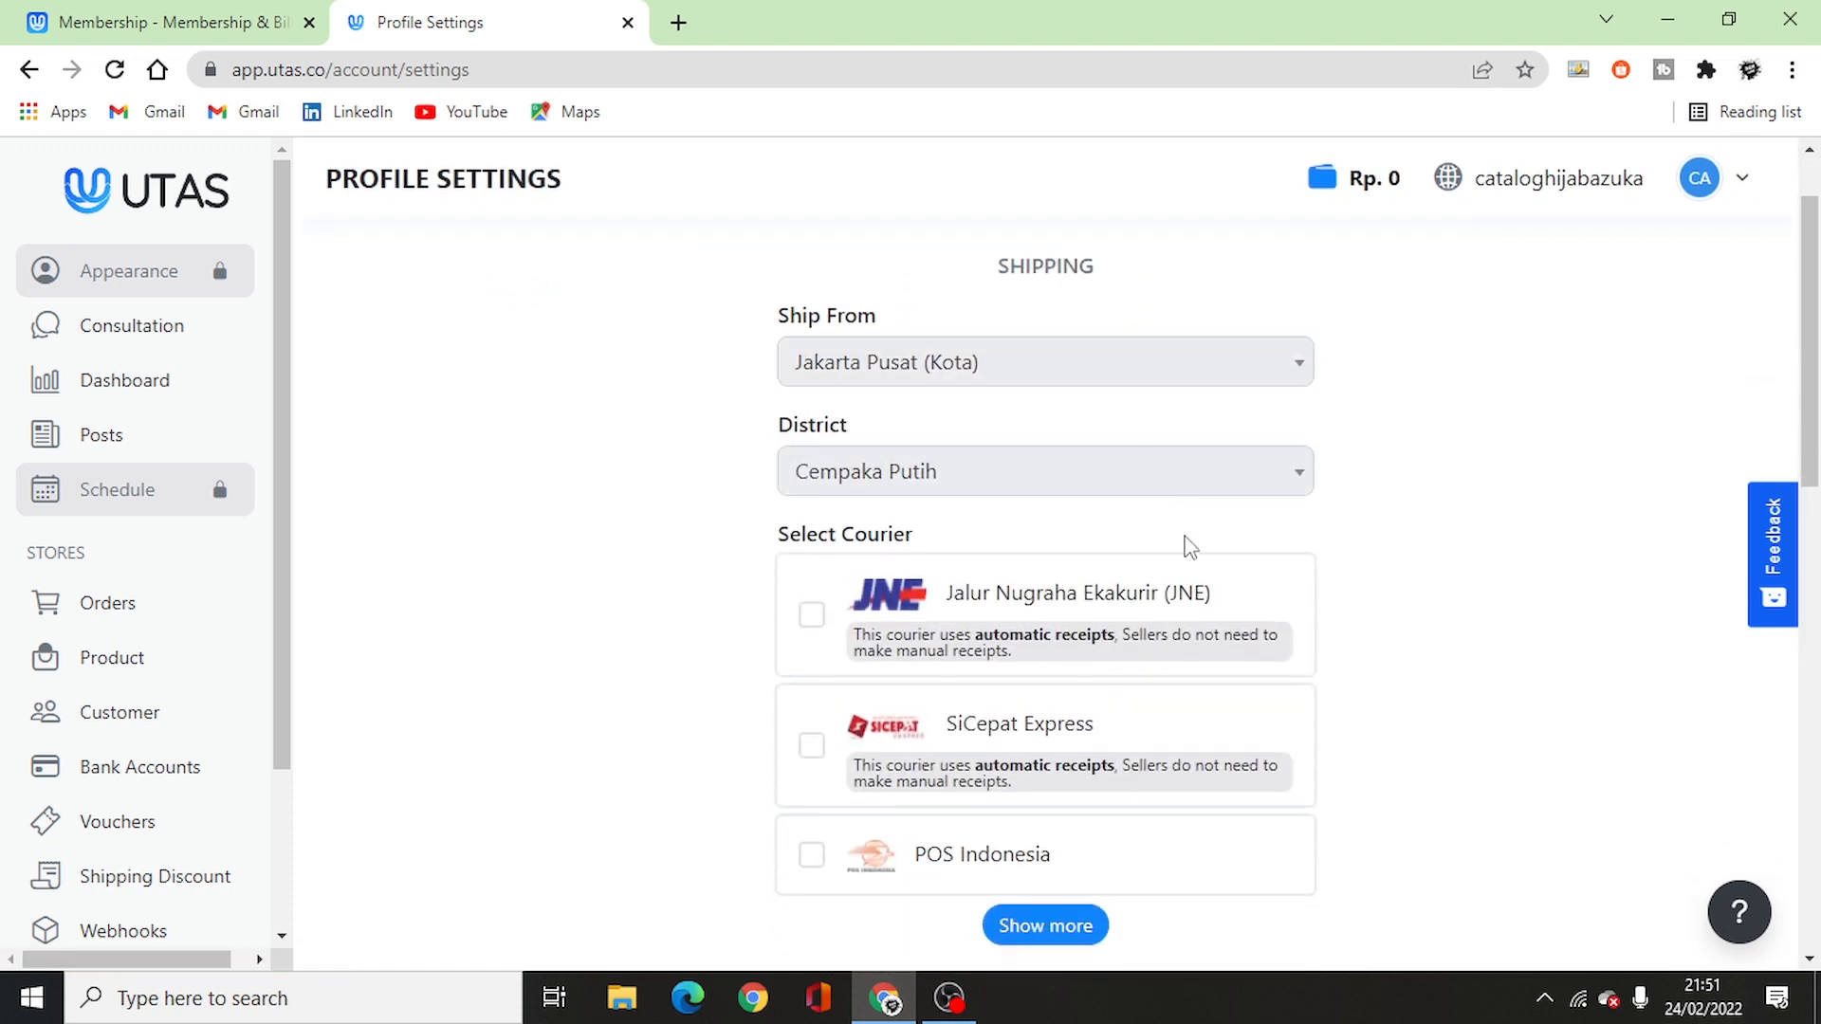
scroll(1468, 672, down, 4)
scroll(1468, 672, up, 5)
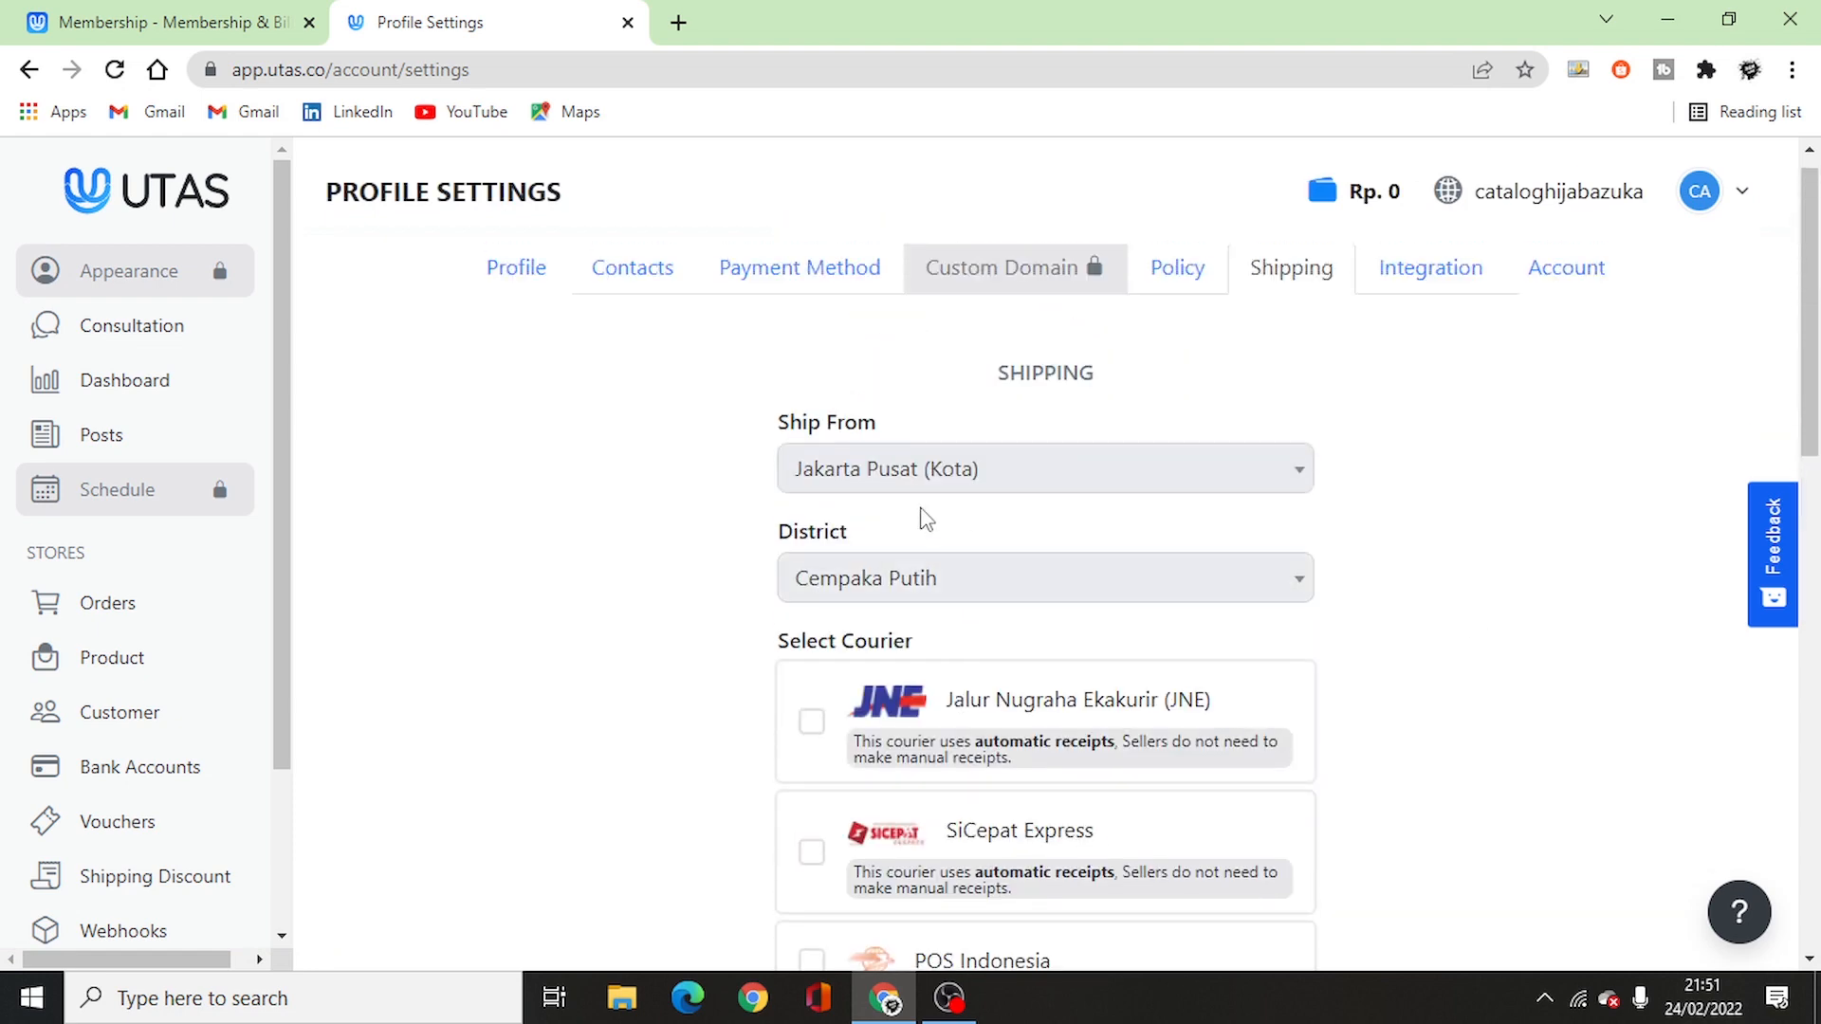
click(927, 472)
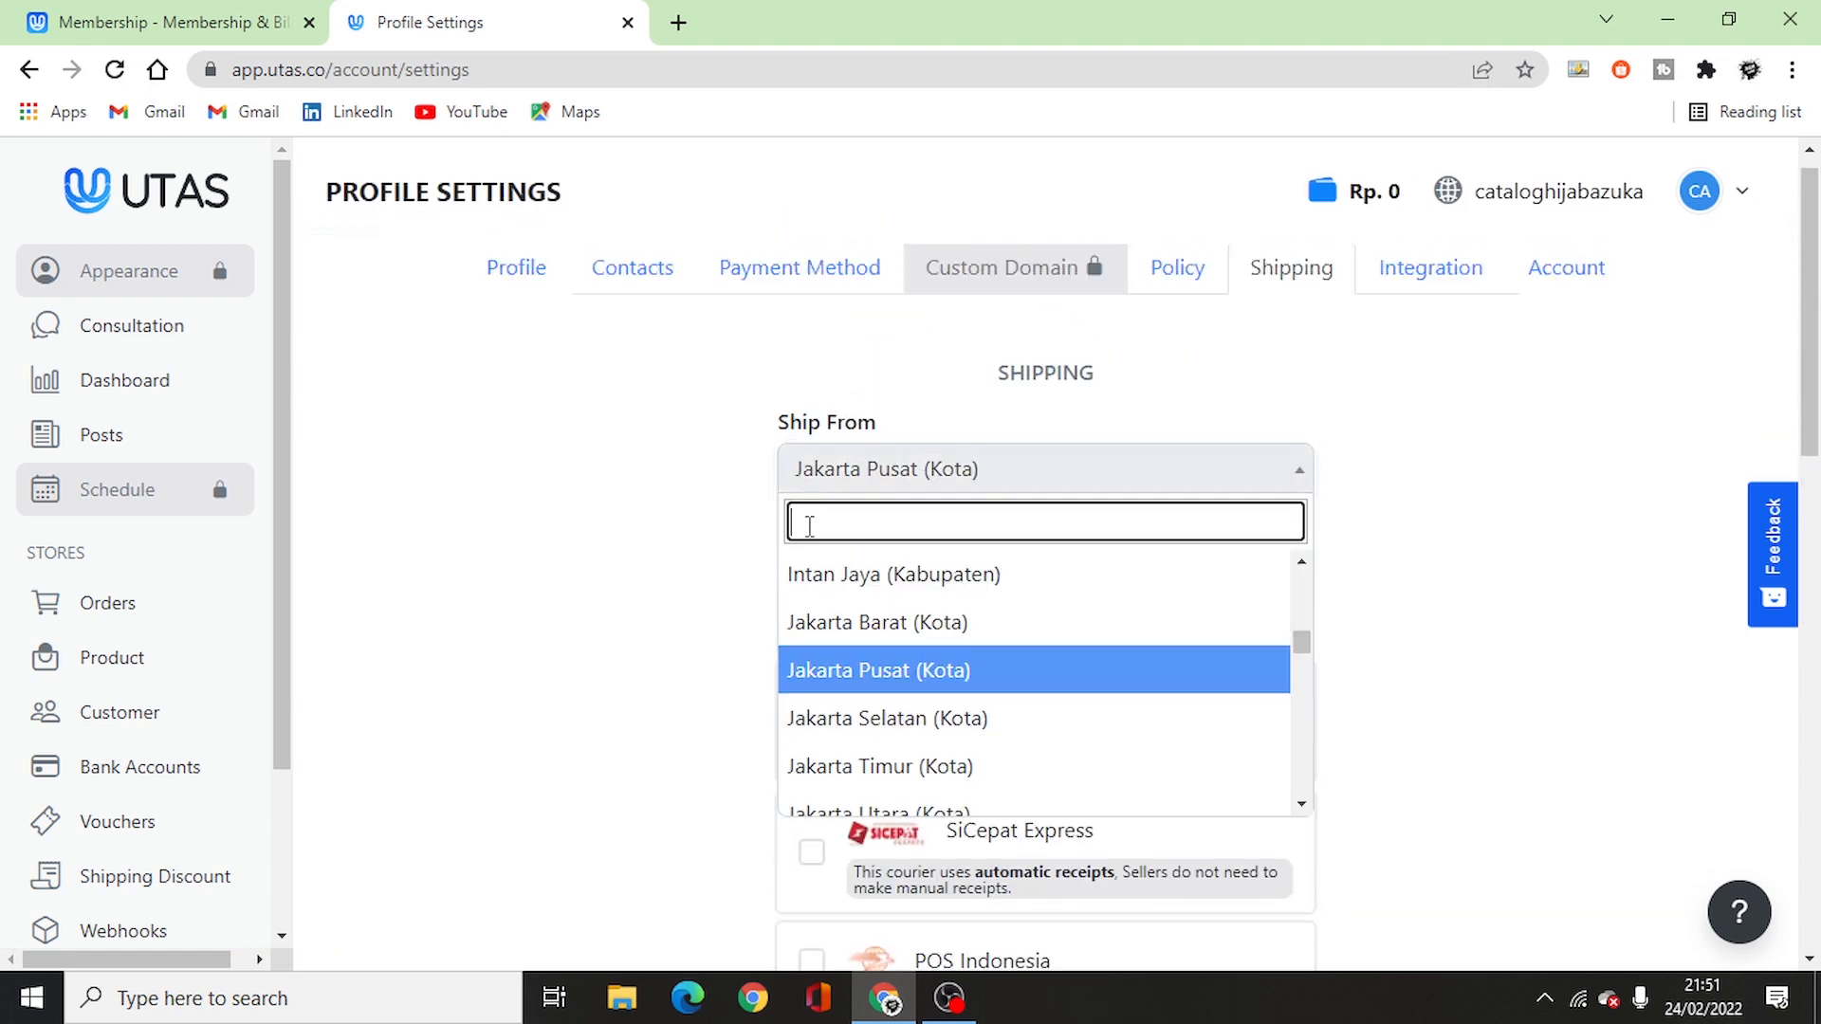
scroll(861, 676, down, 8)
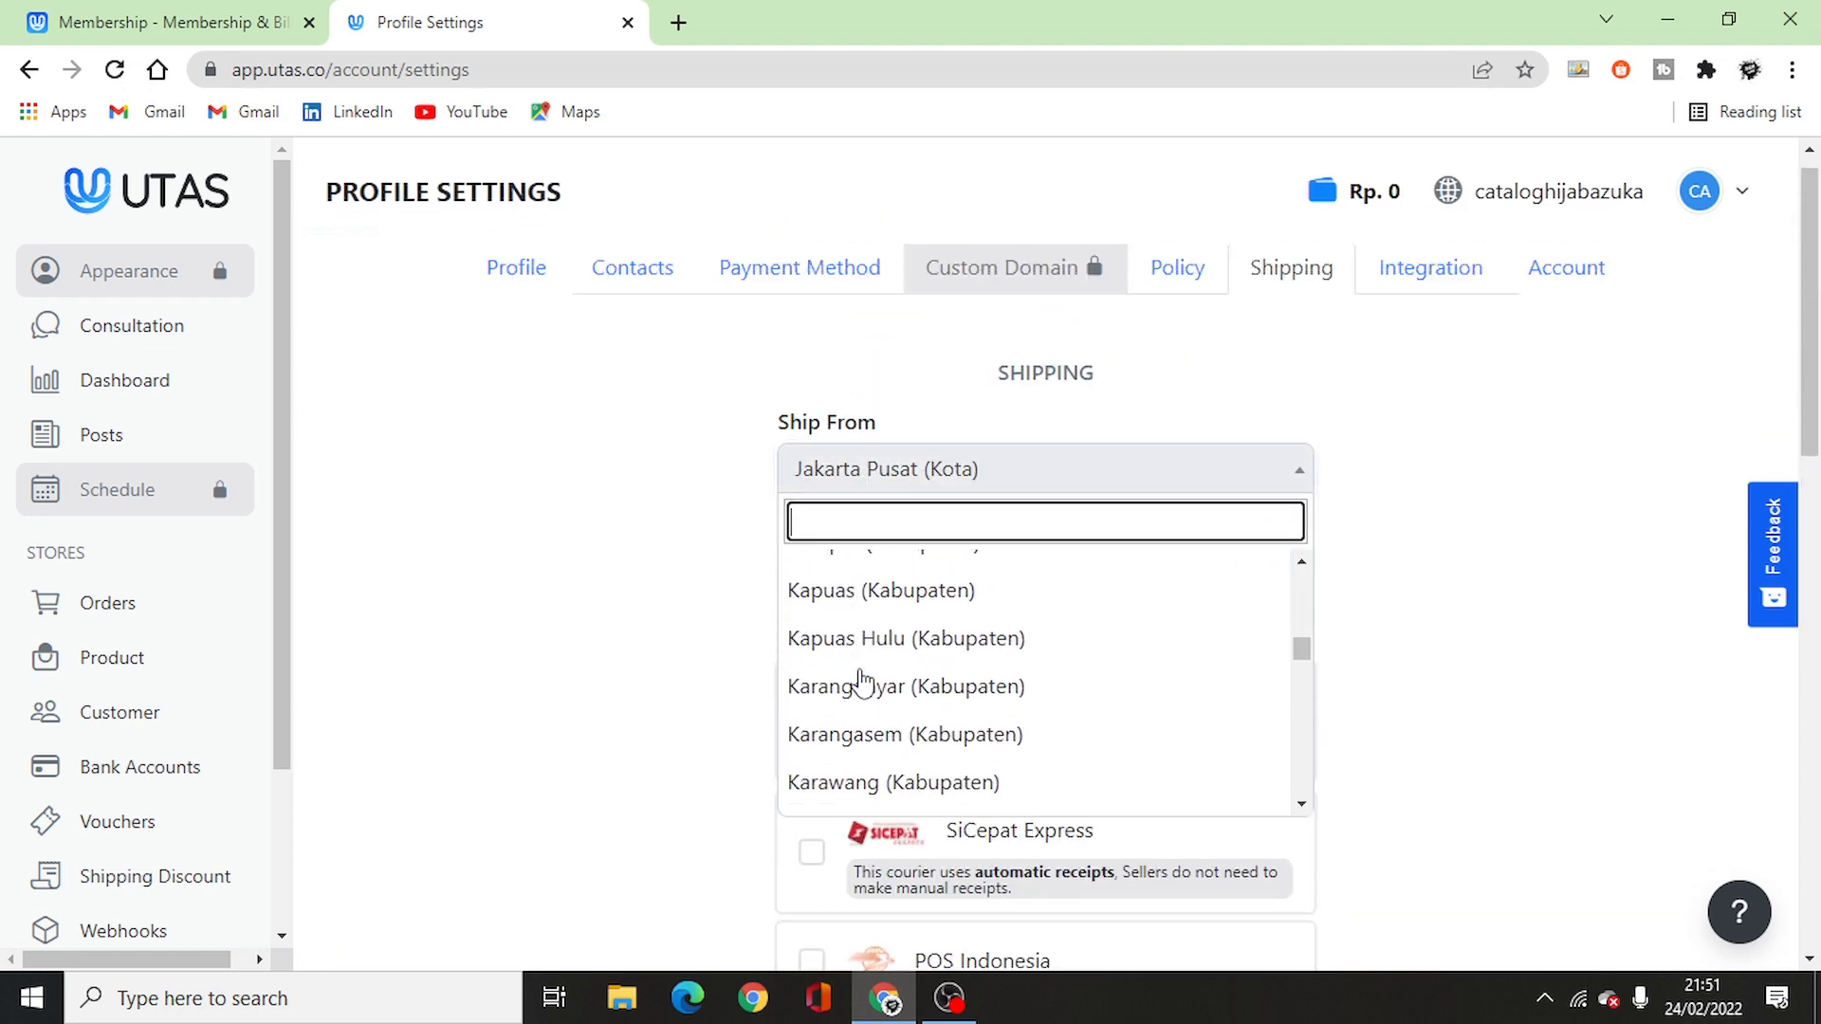
scroll(862, 679, down, 7)
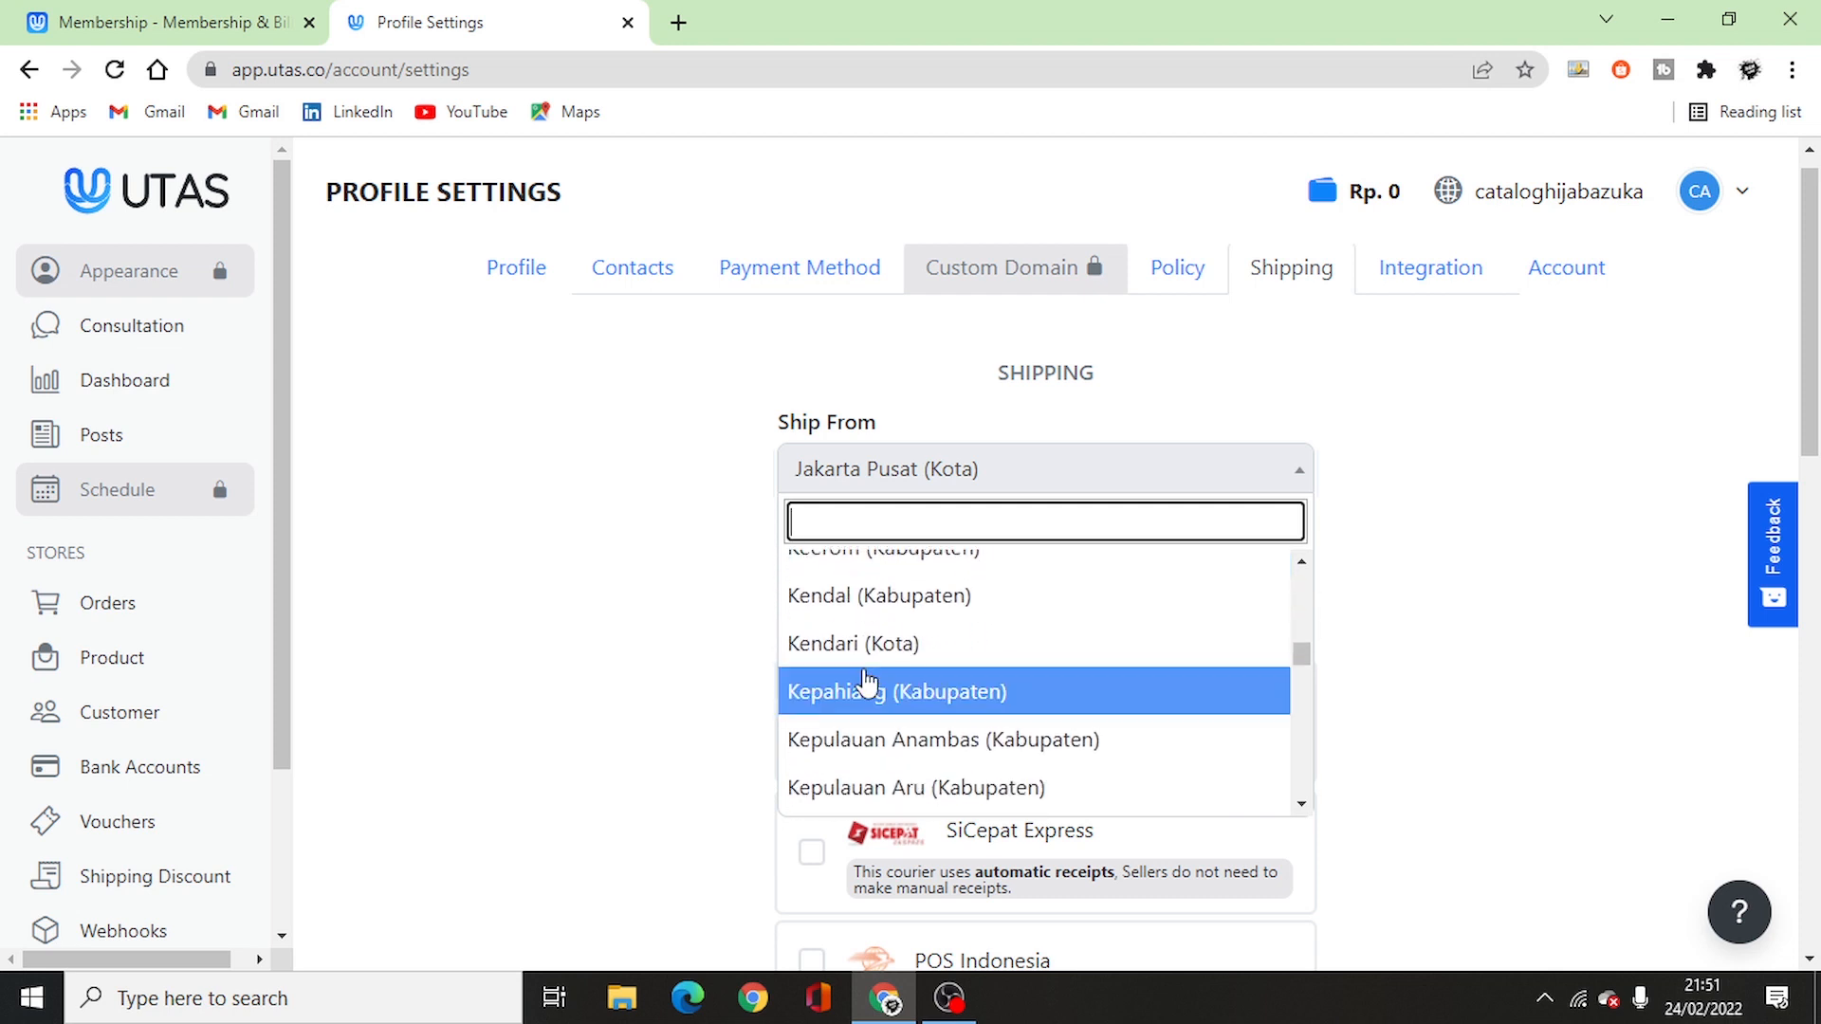
scroll(865, 681, down, 10)
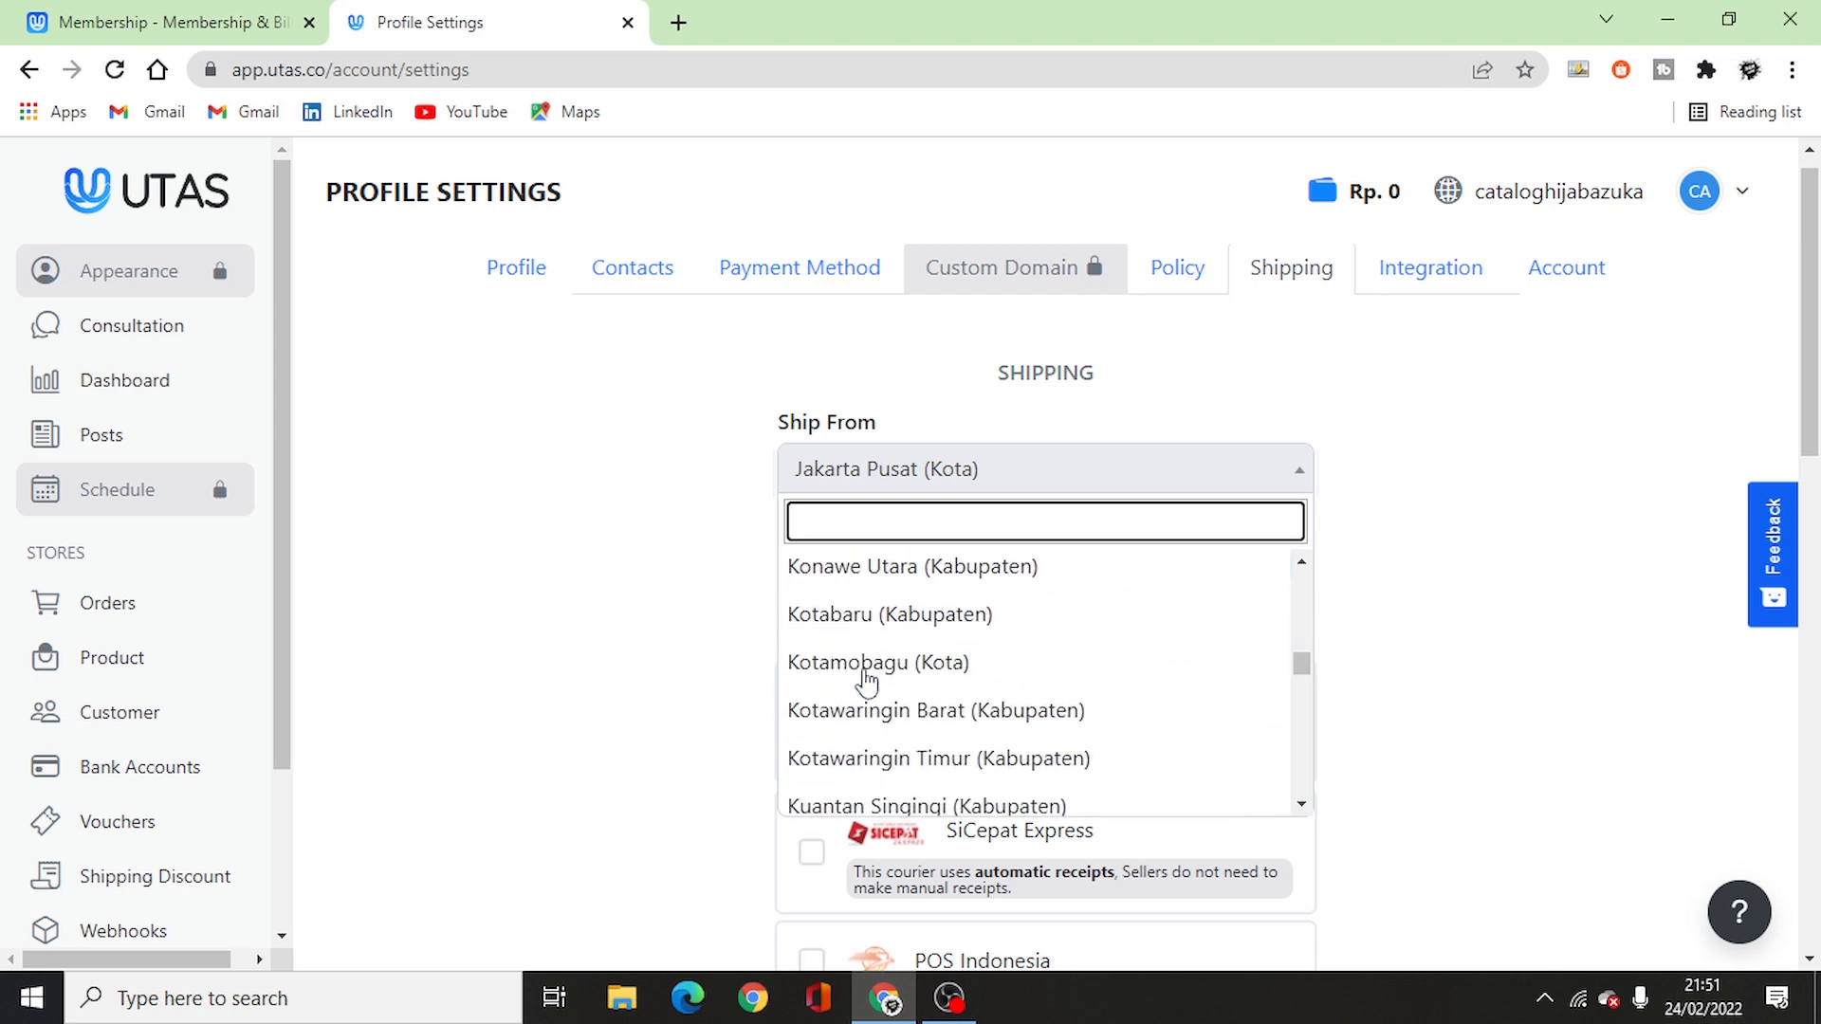
scroll(865, 681, down, 10)
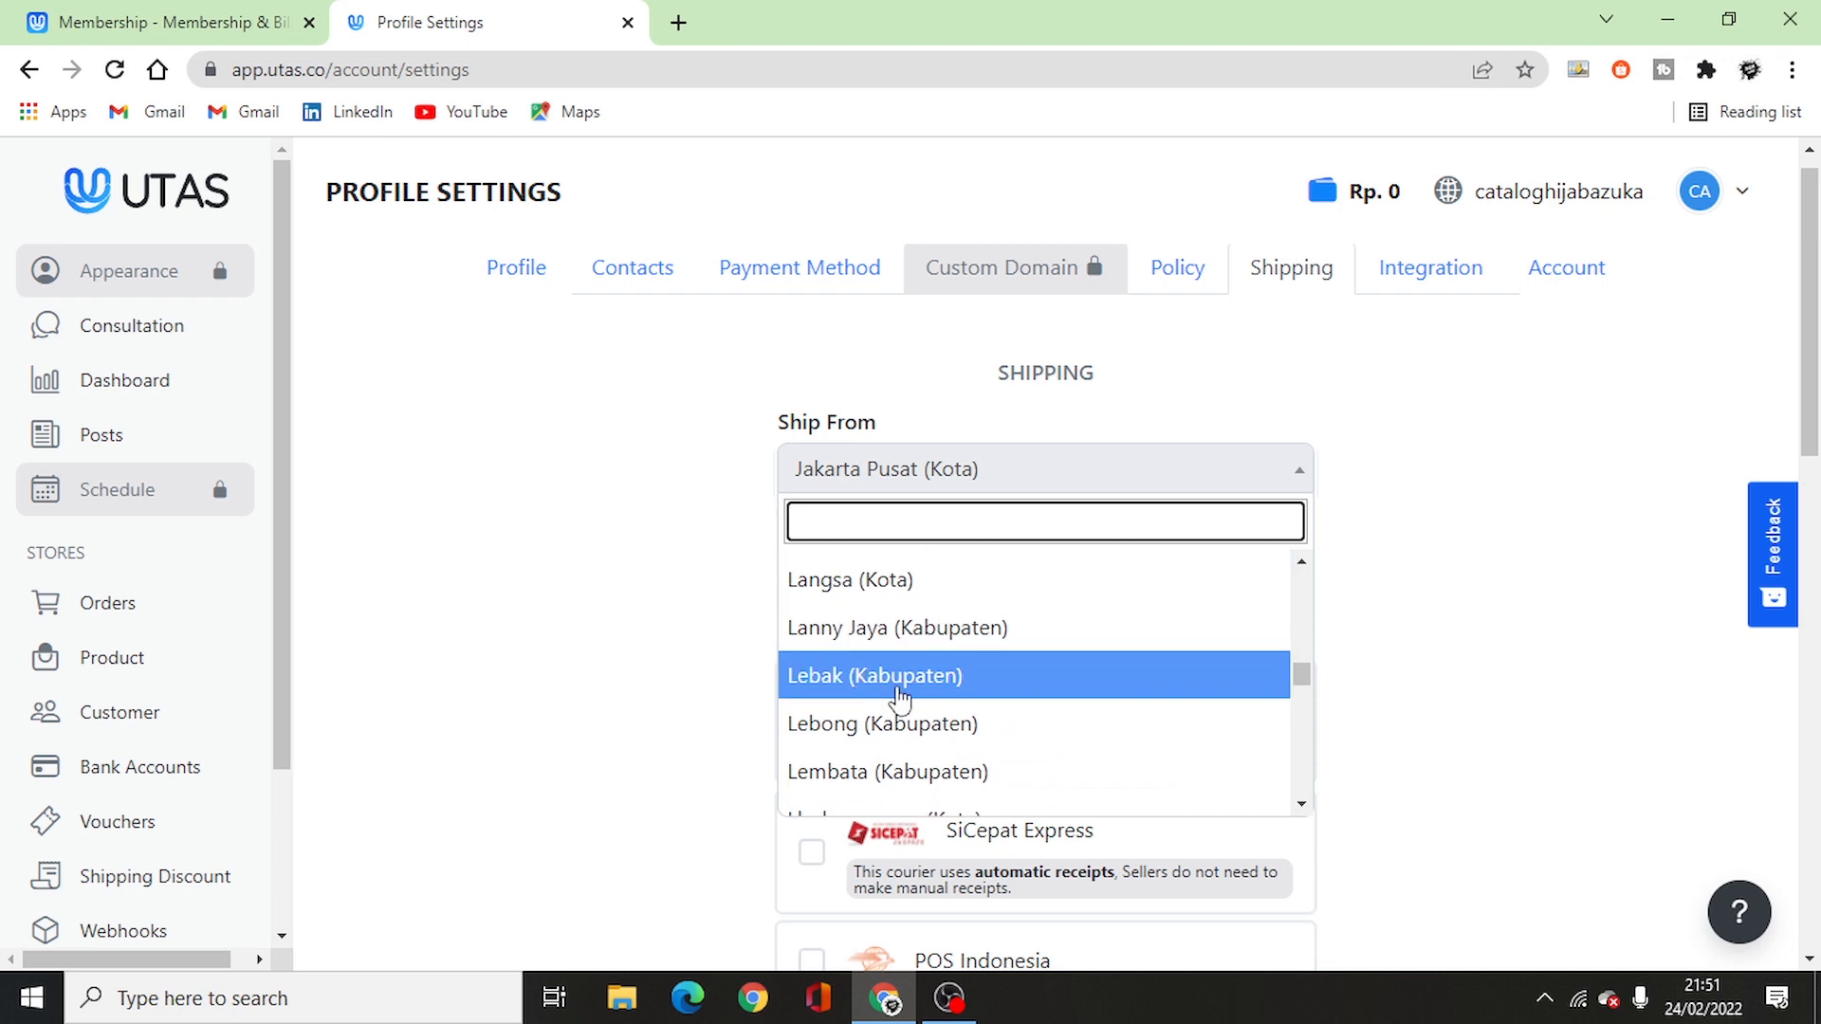
scroll(899, 701, down, 10)
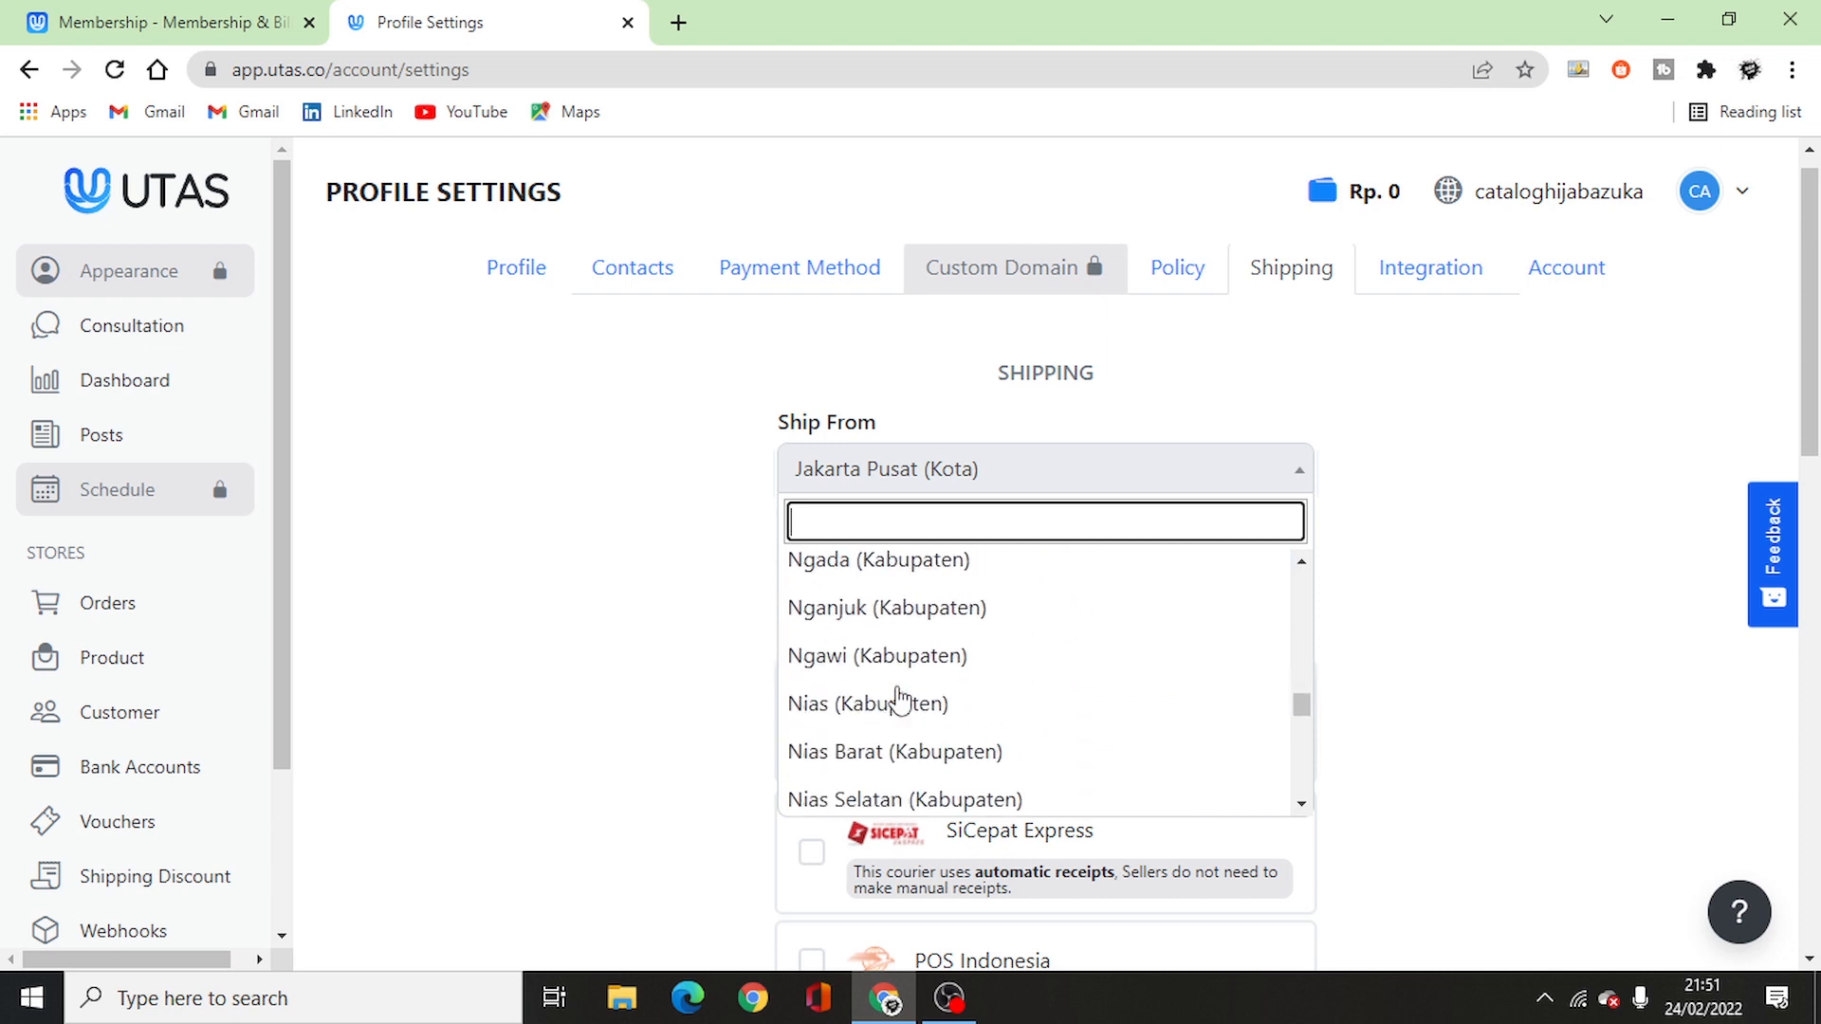
scroll(899, 702, down, 5)
text(tasik)
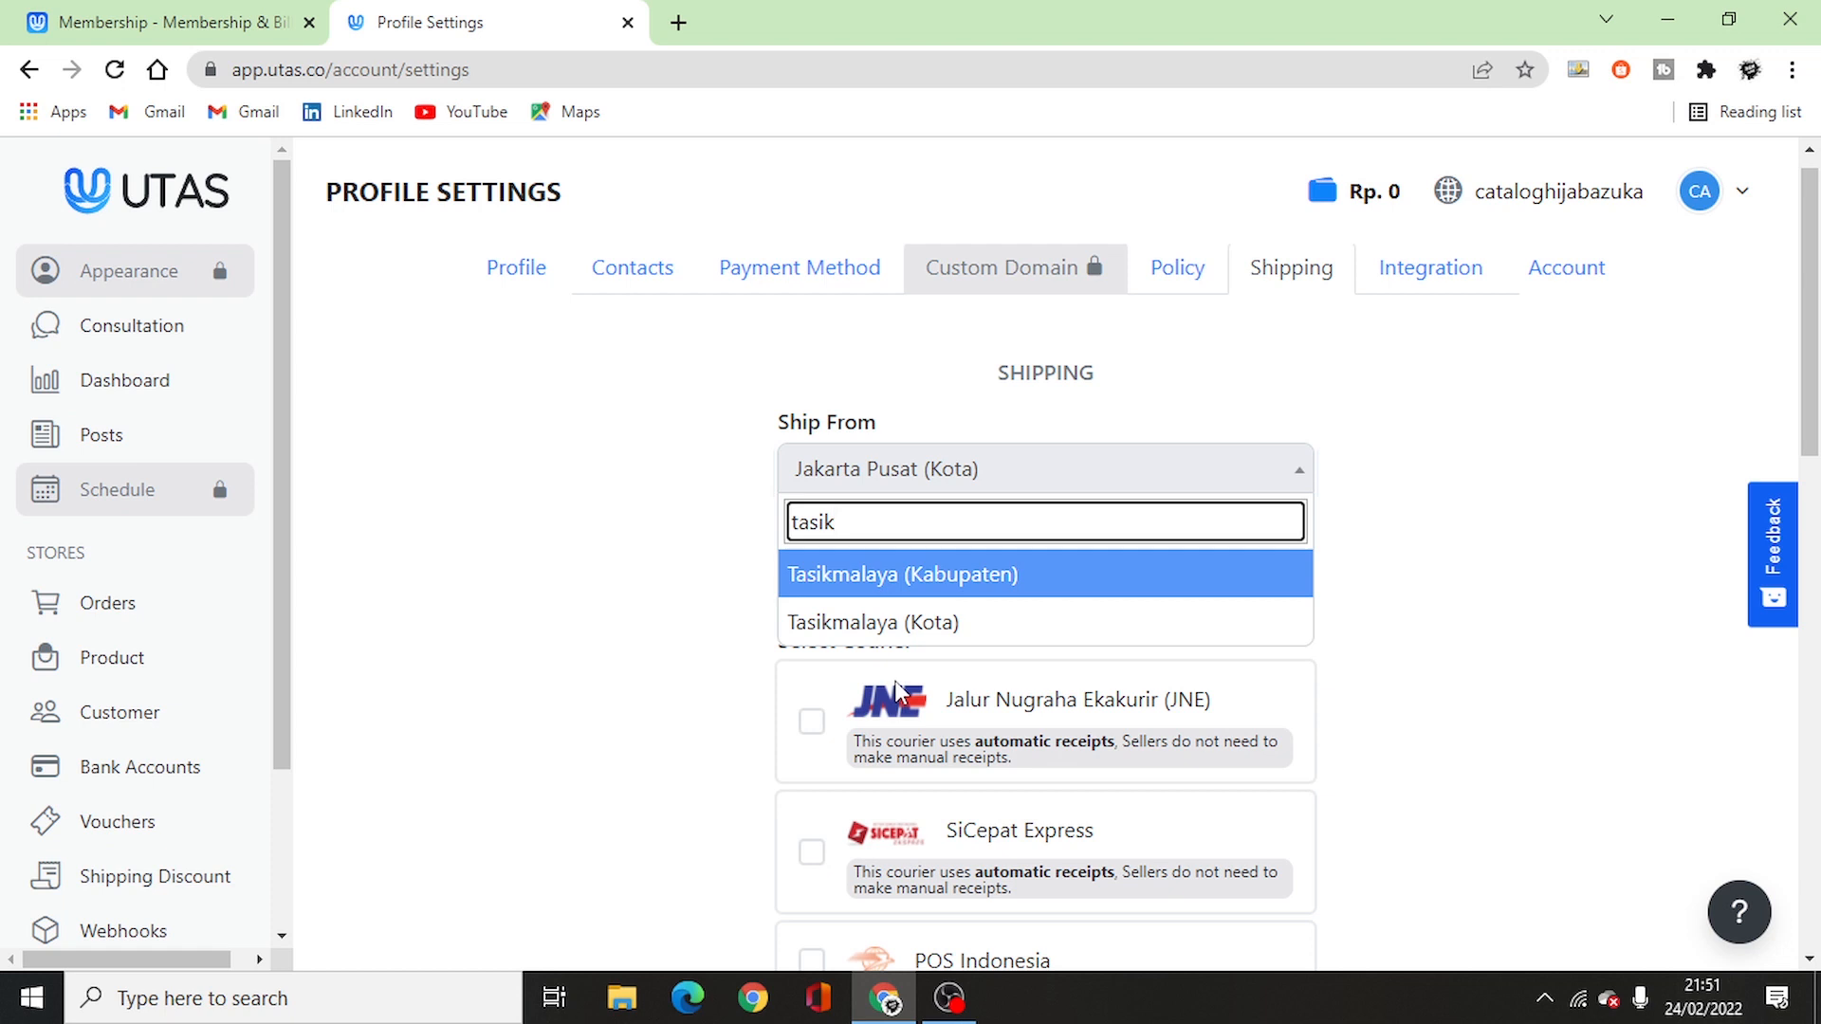
click(948, 626)
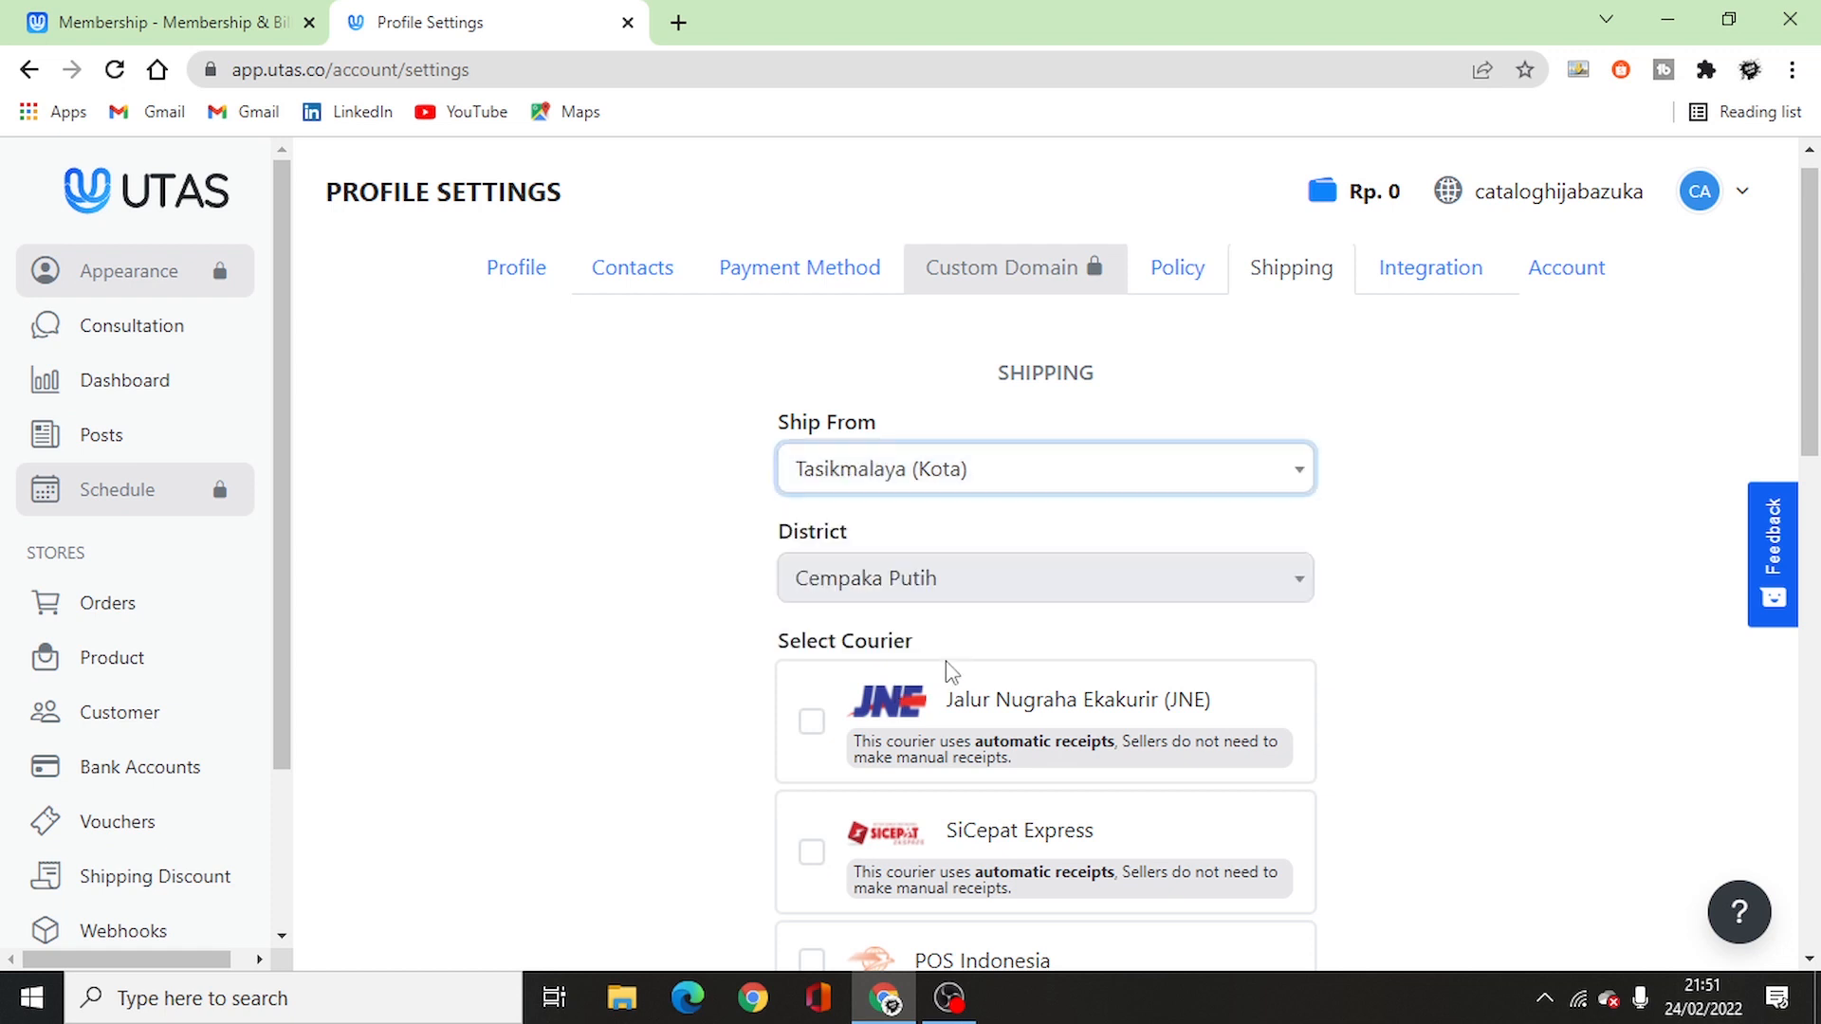
click(1003, 593)
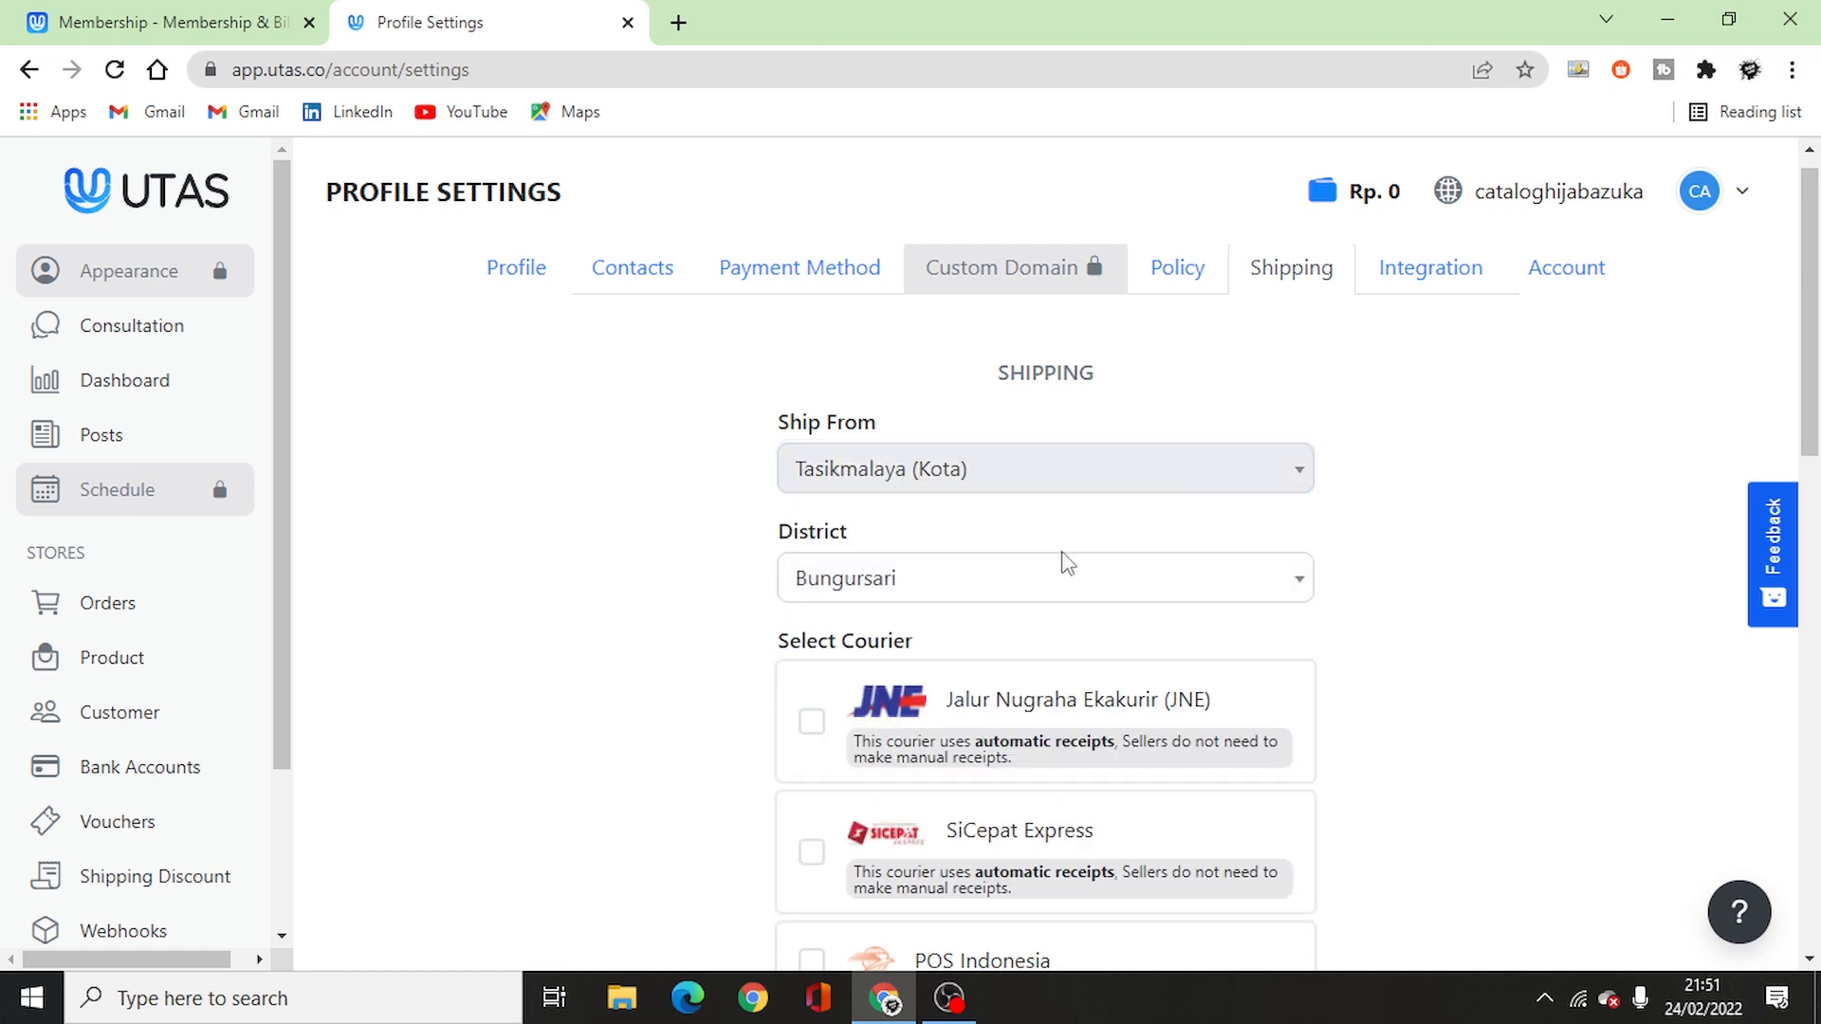
click(920, 596)
text(purb)
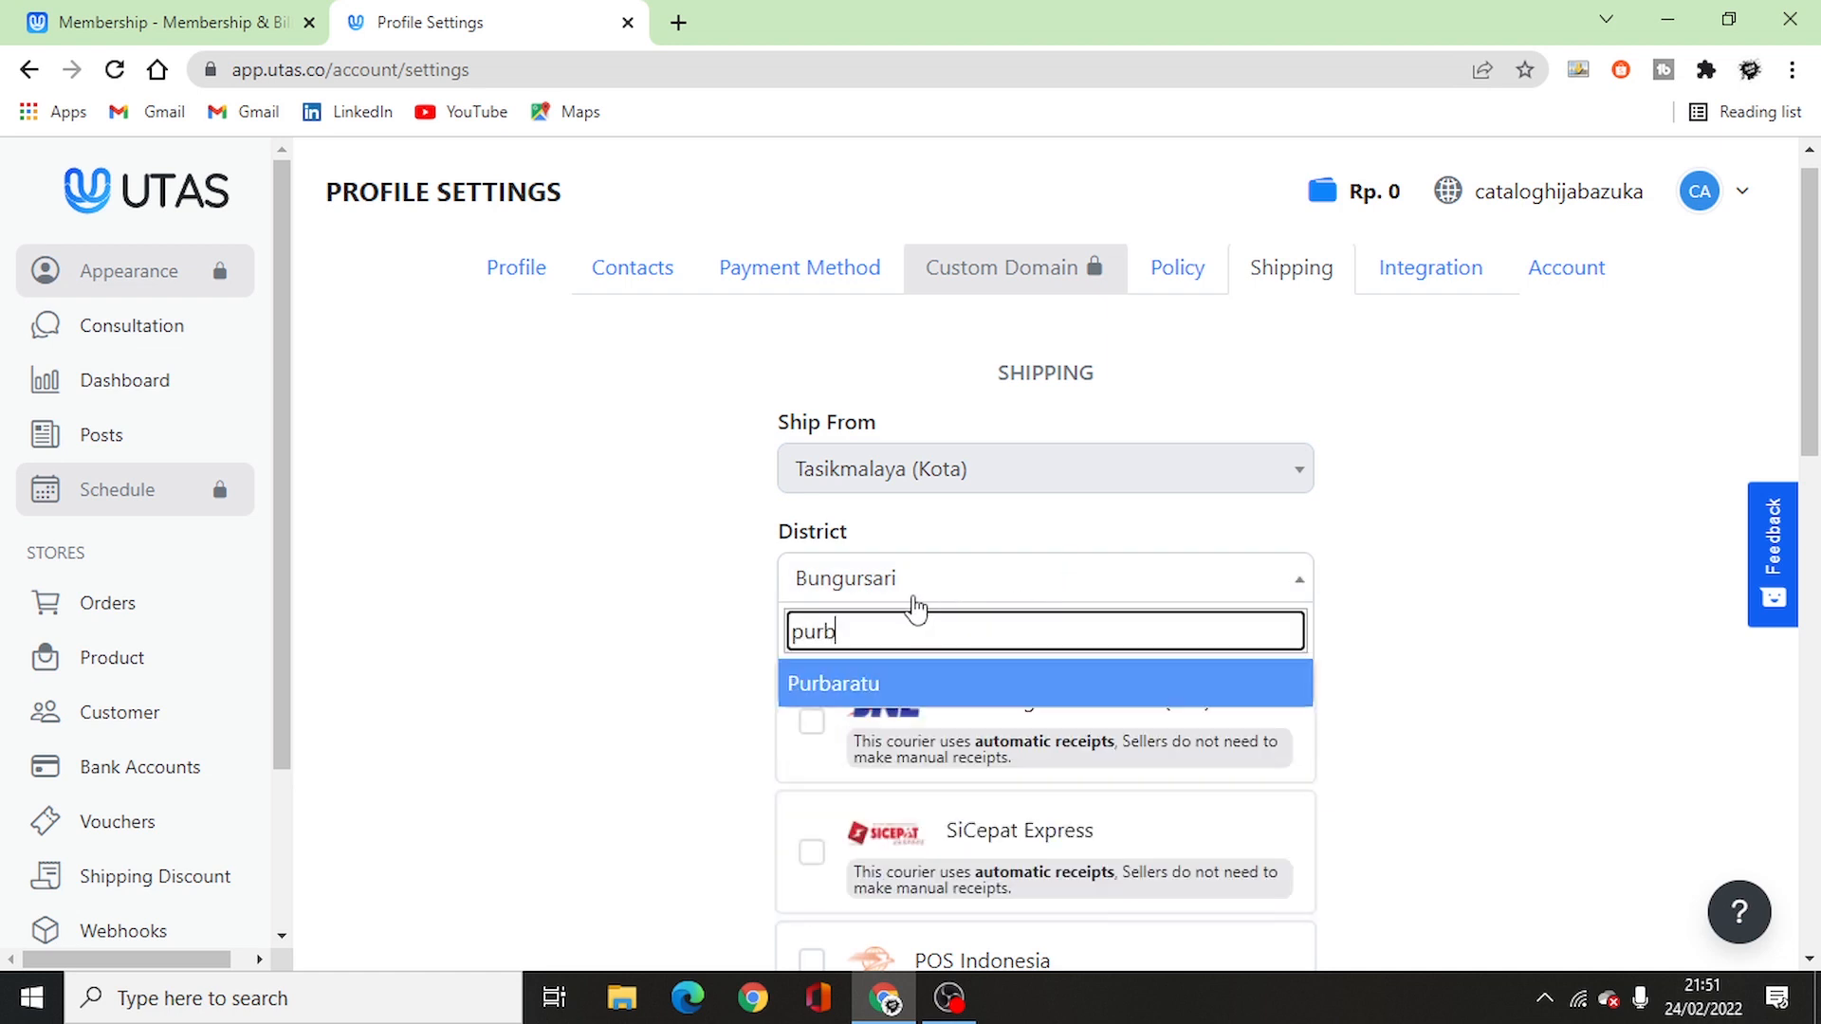
click(944, 685)
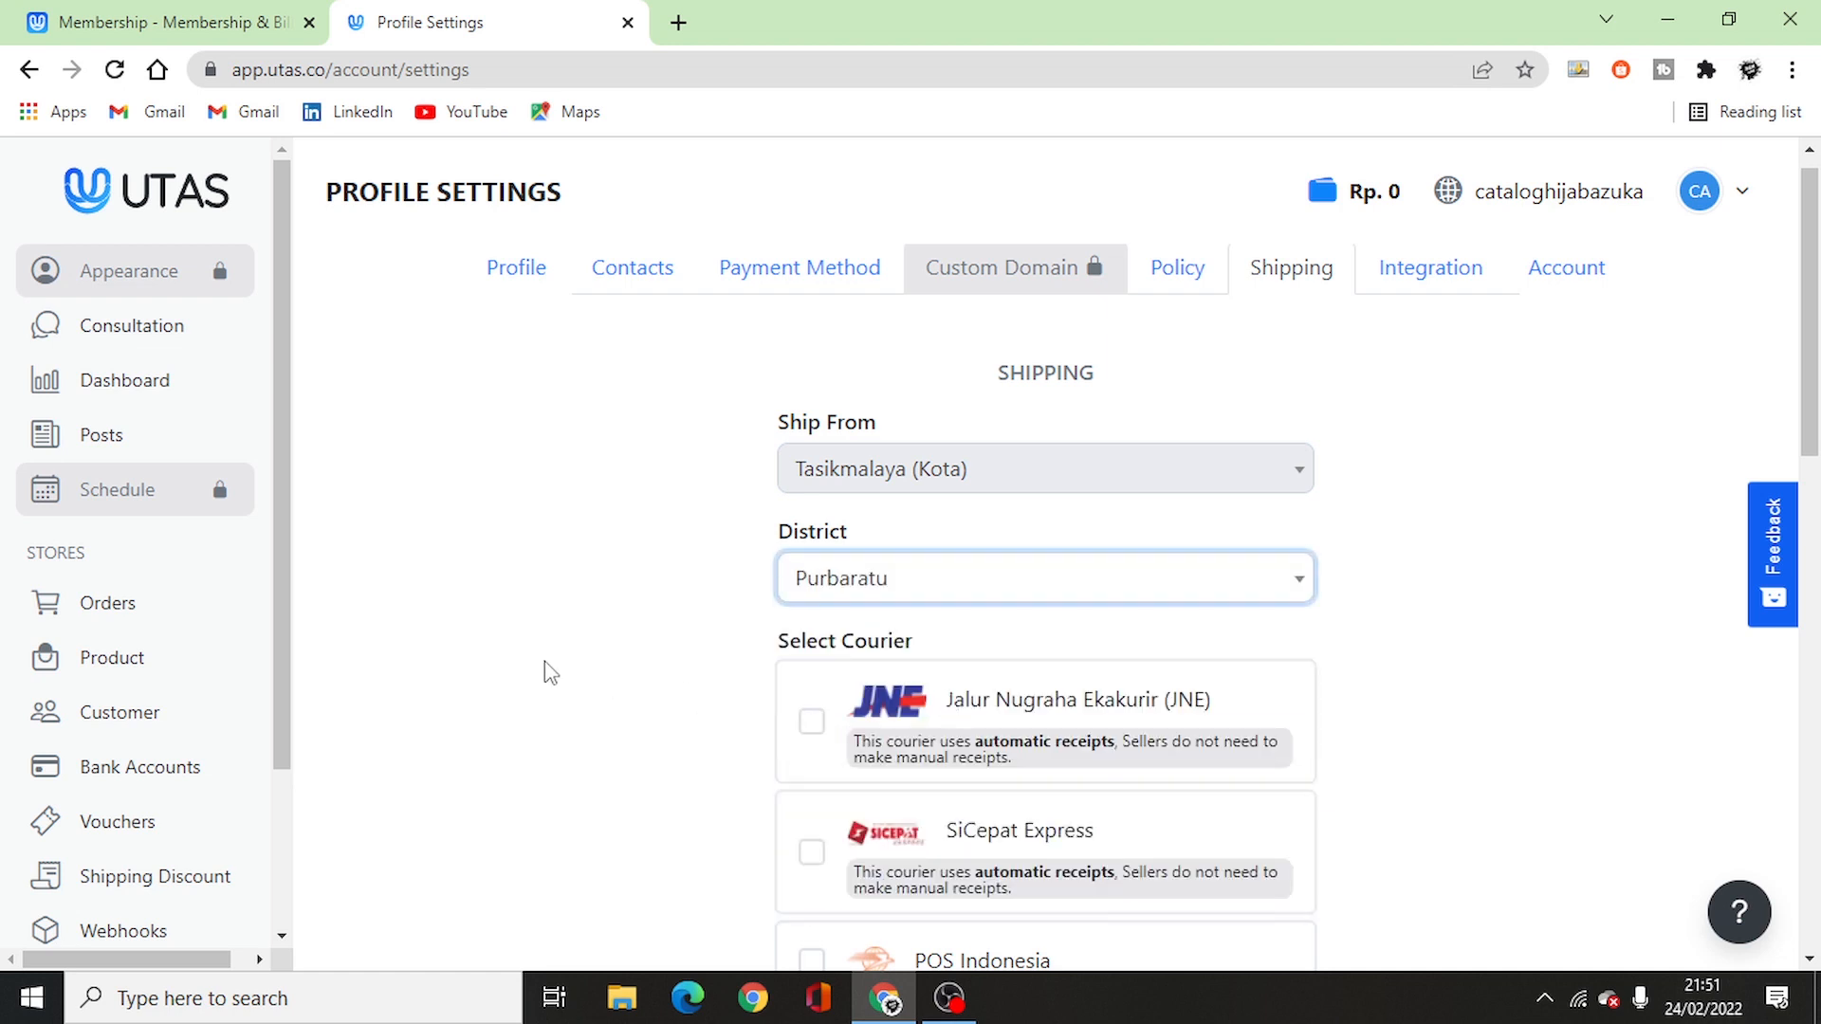
- Enable JNE and SiCepat Express as couriers and show the remaining couriers
scroll(889, 560, down, 2)
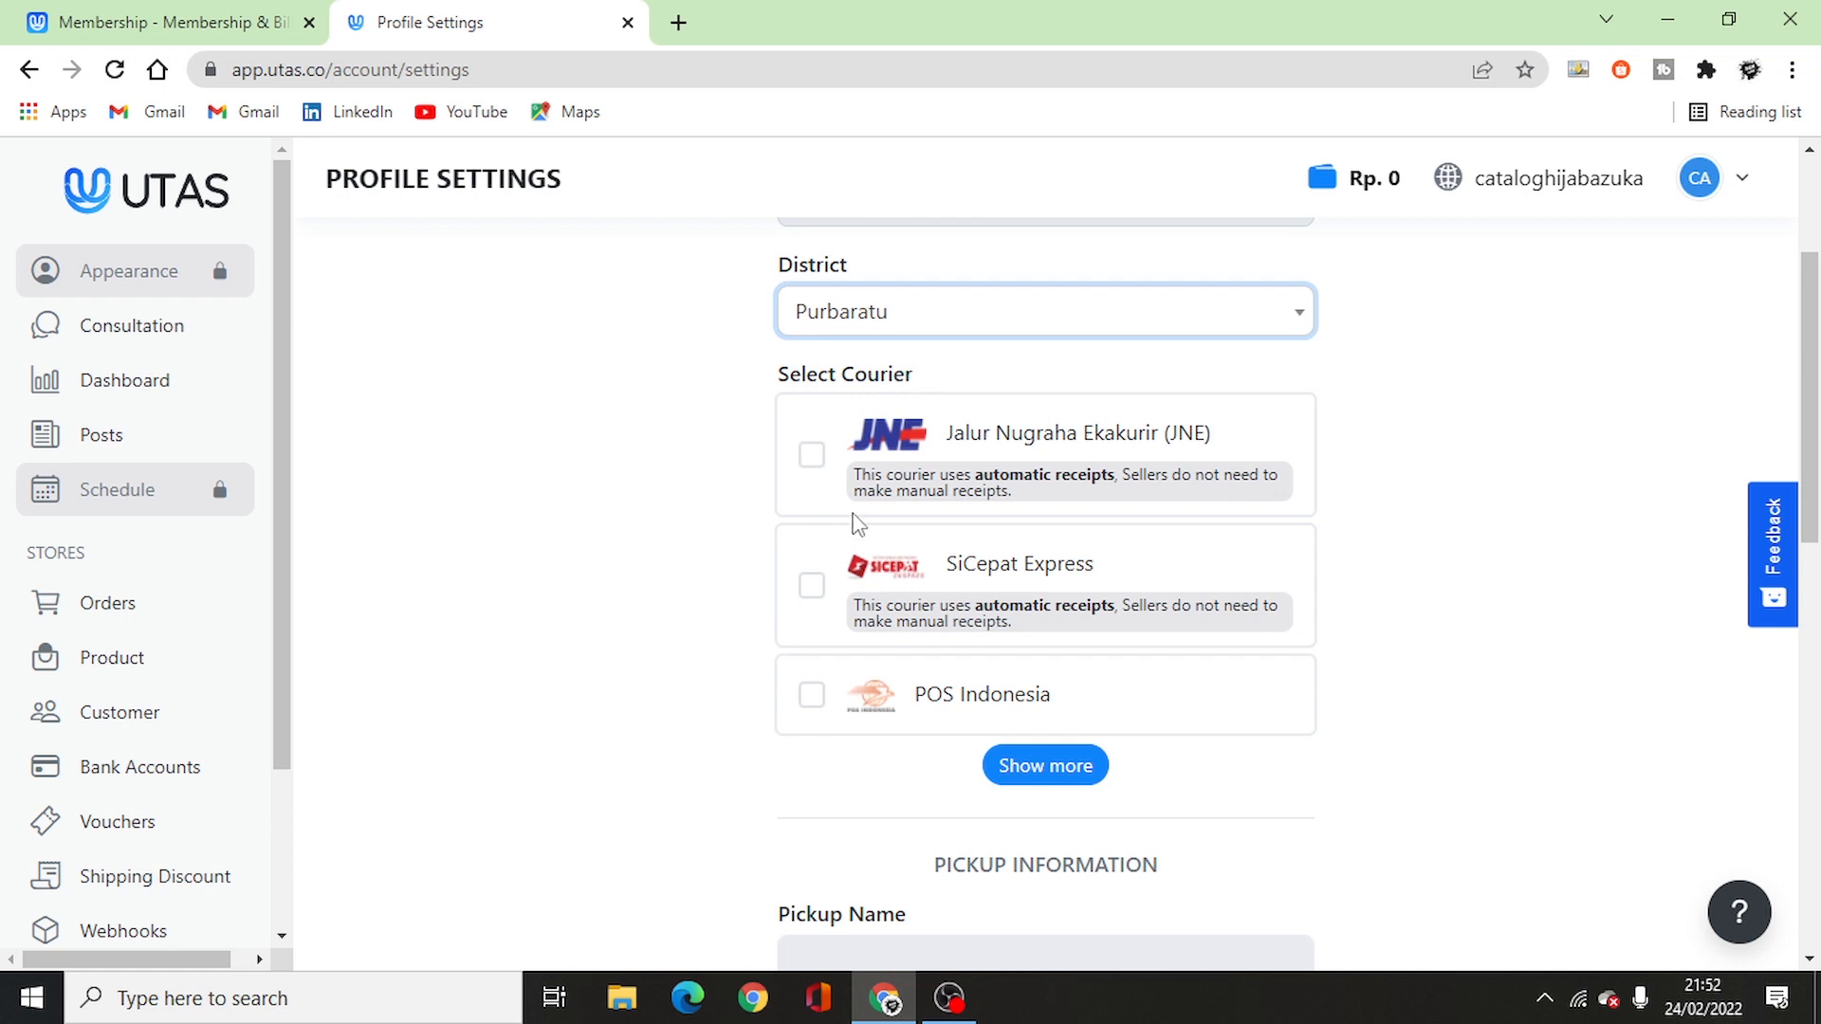
click(811, 456)
click(812, 589)
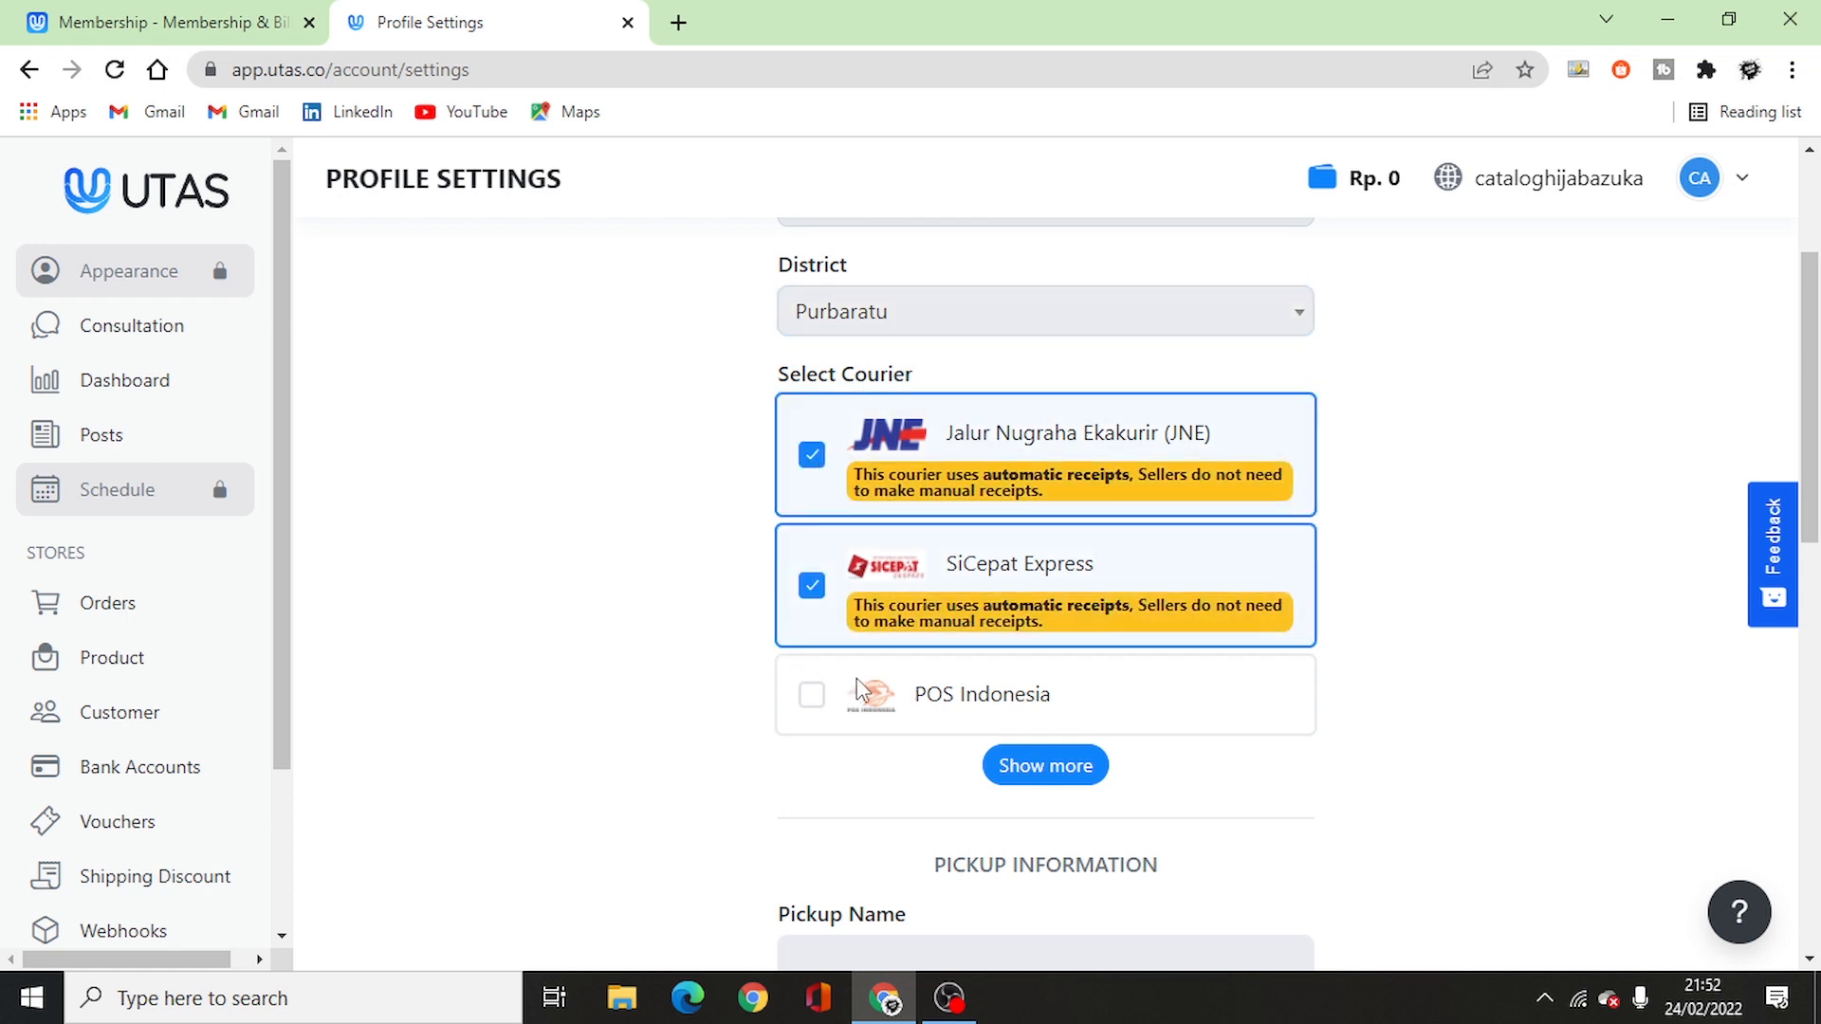
click(1037, 766)
scroll(922, 737, down, 20)
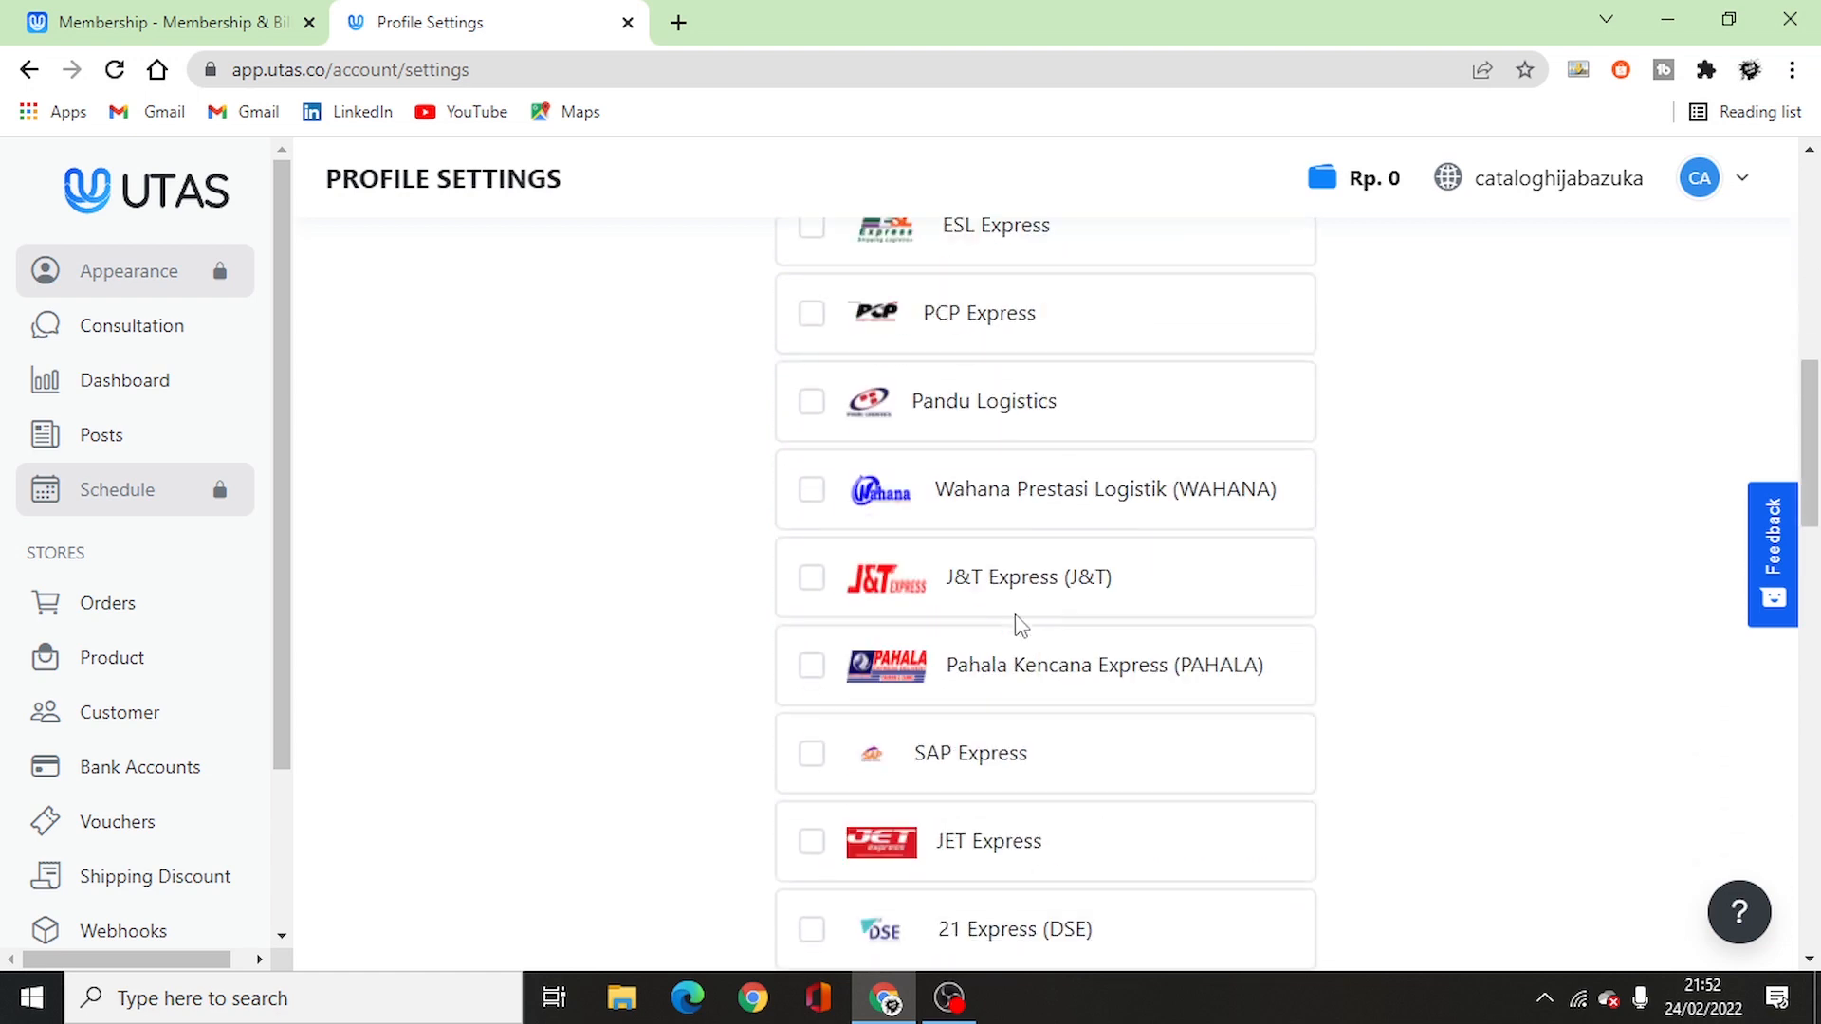
scroll(977, 683, up, 15)
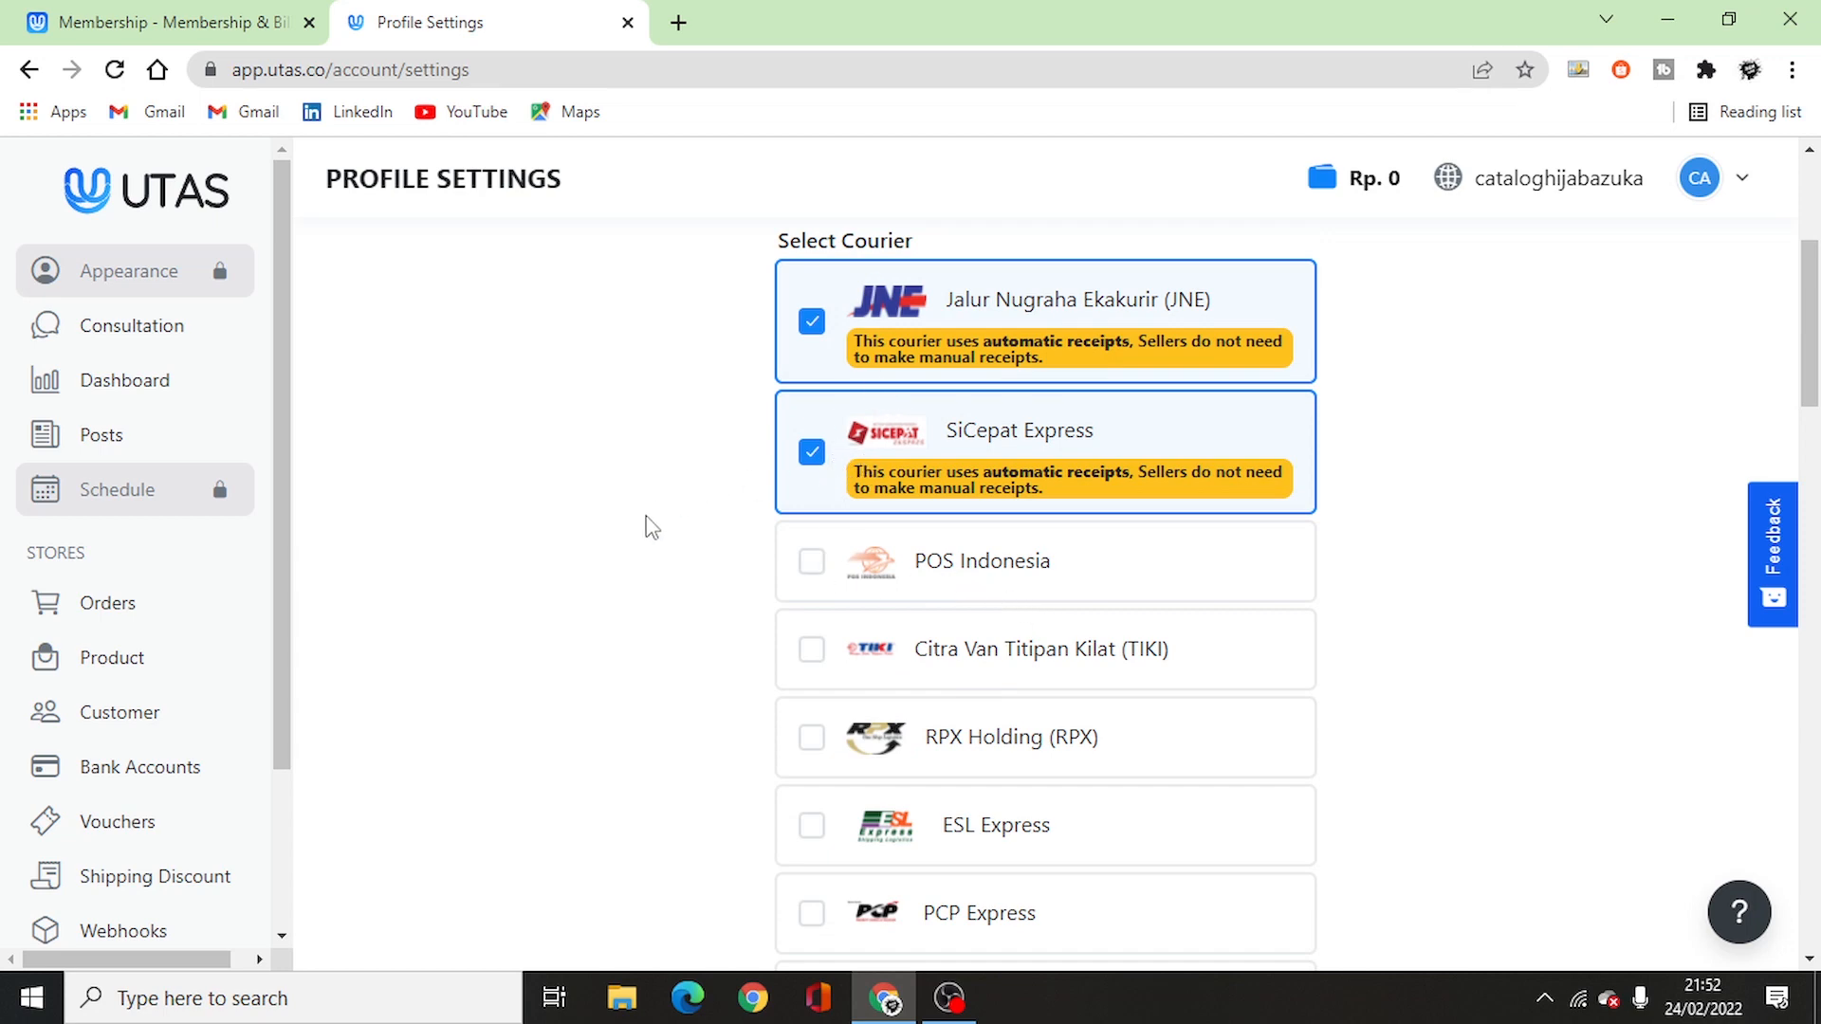
scroll(678, 538, down, 2)
scroll(675, 537, down, 12)
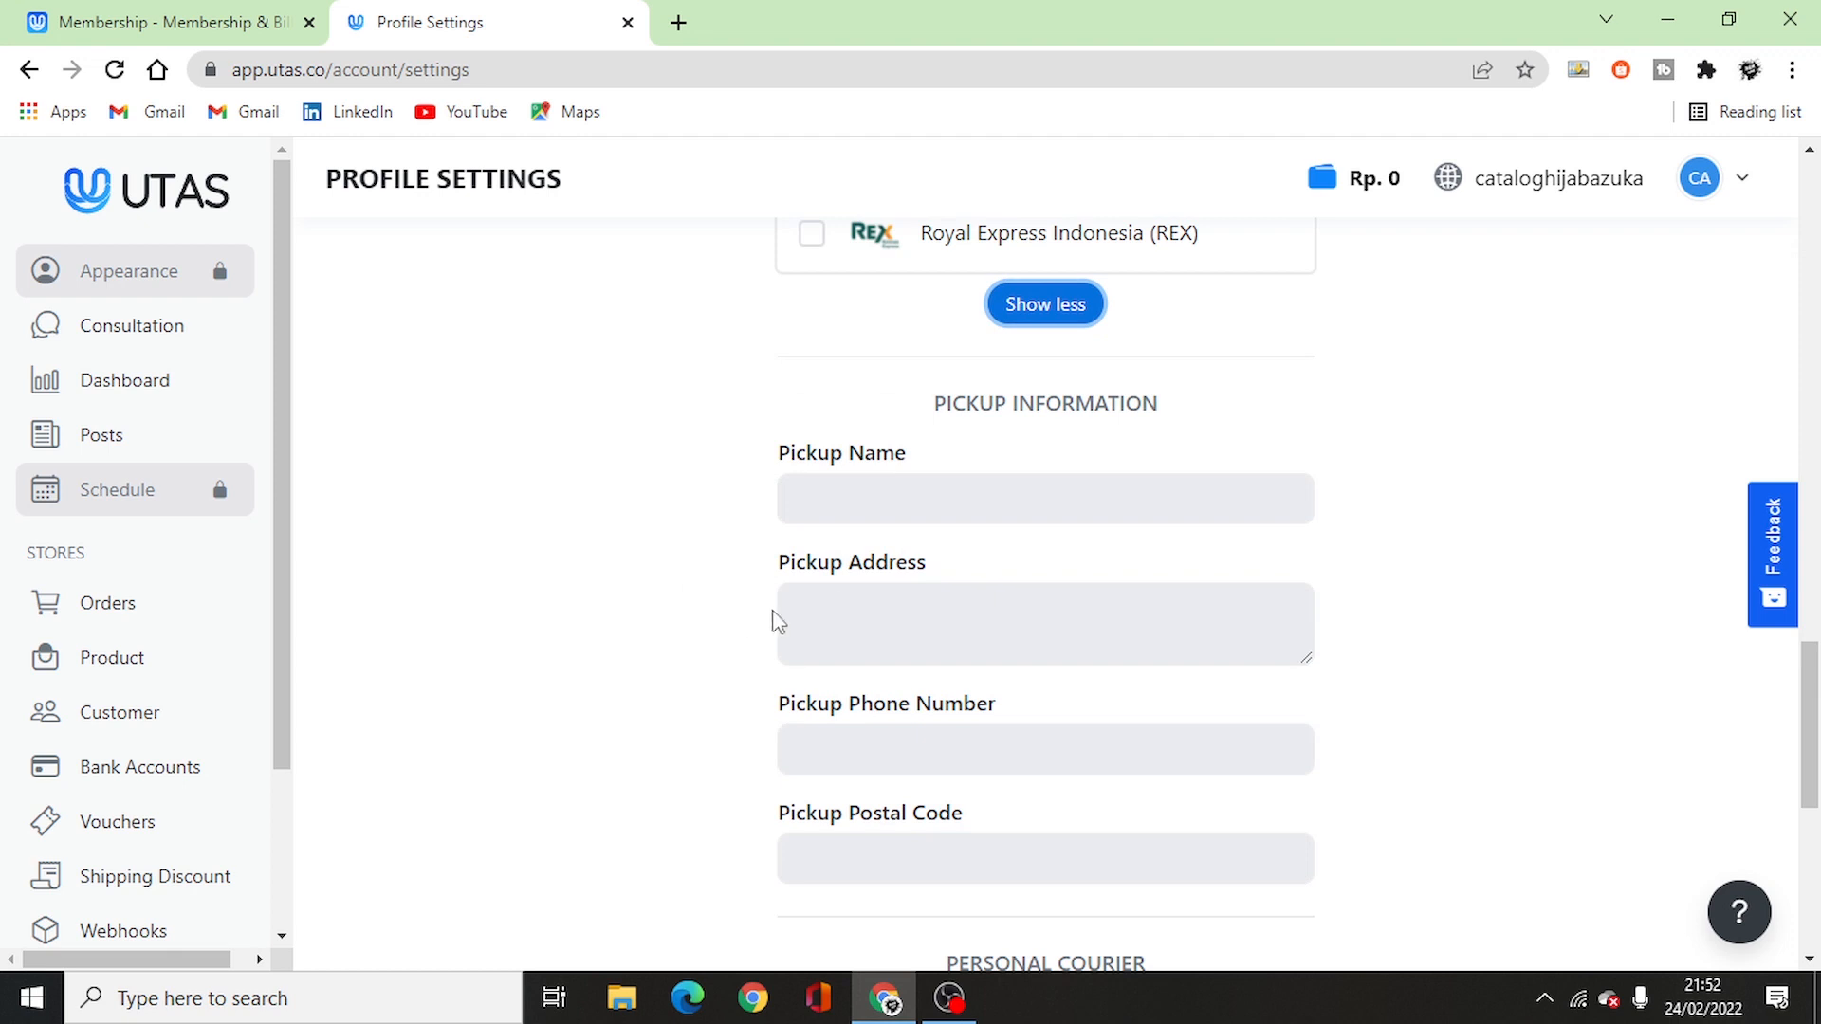
- Enter pickup name 'Azuka Hijab' and pickup address 'purbaratu', dismissing autofill suggestions
click(972, 496)
click(972, 497)
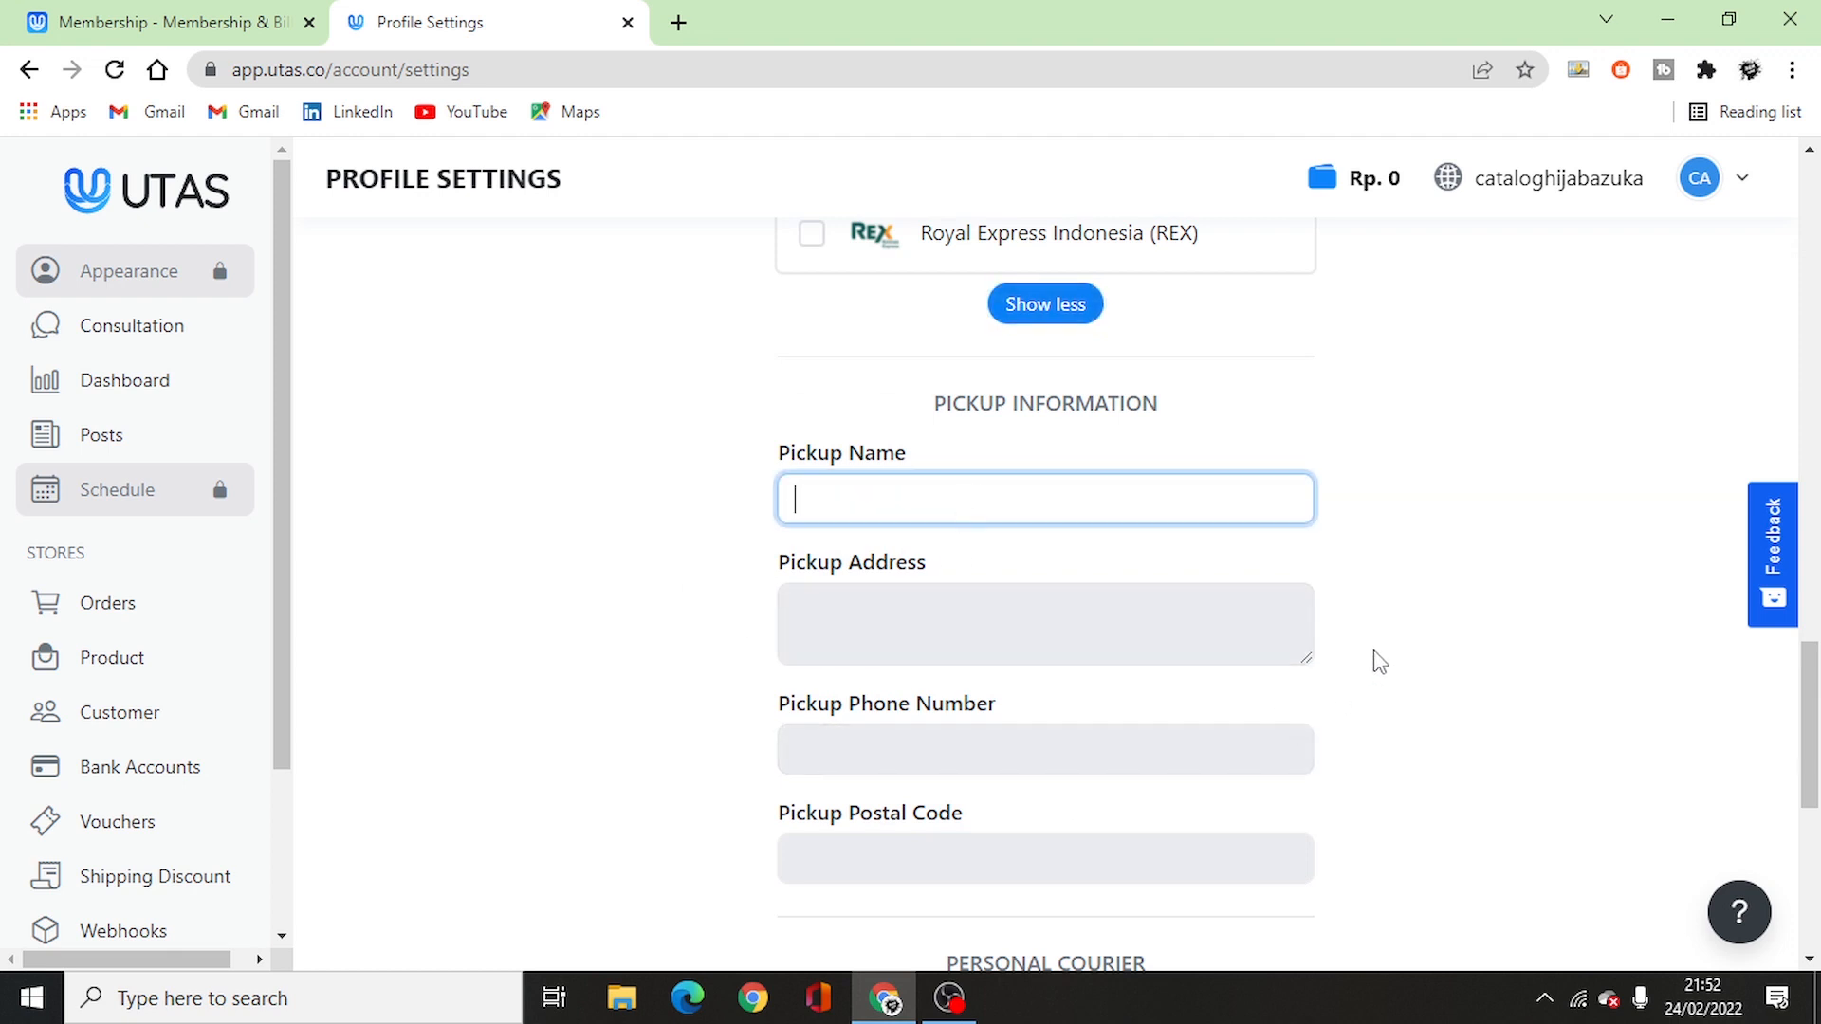
text(Azuka Hijab)
click(1052, 632)
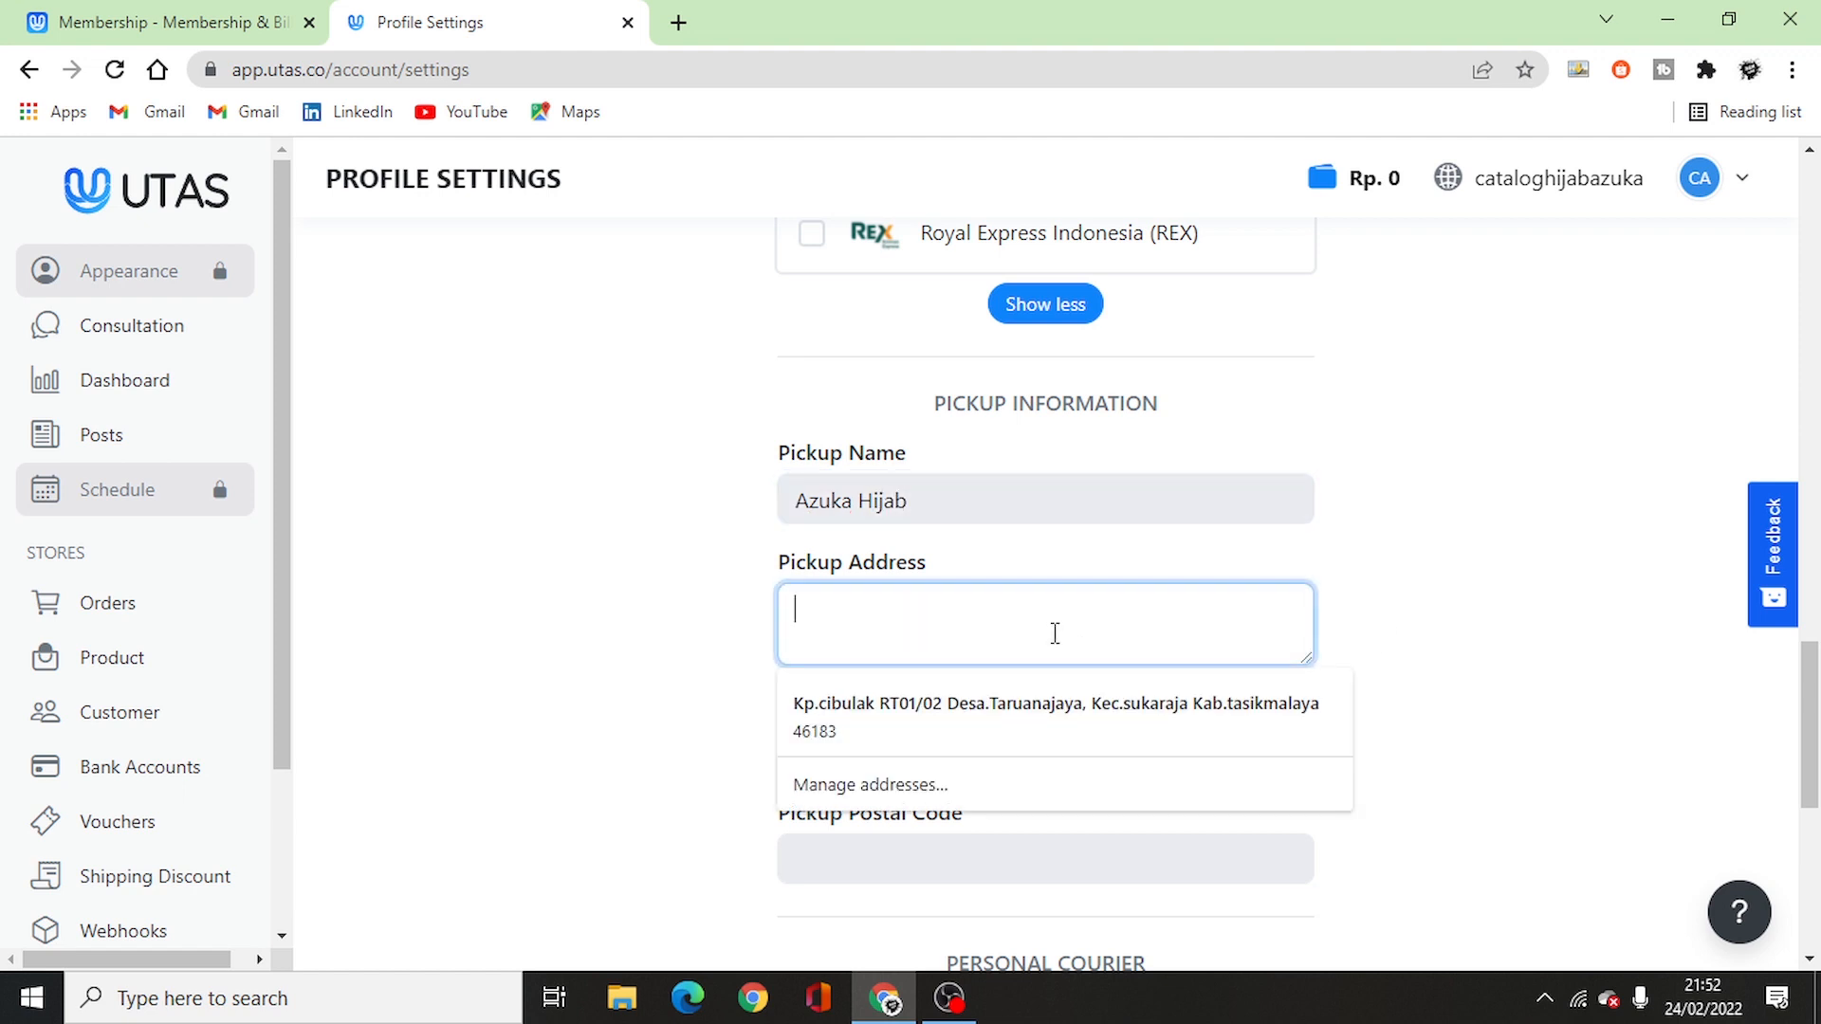
click(1402, 569)
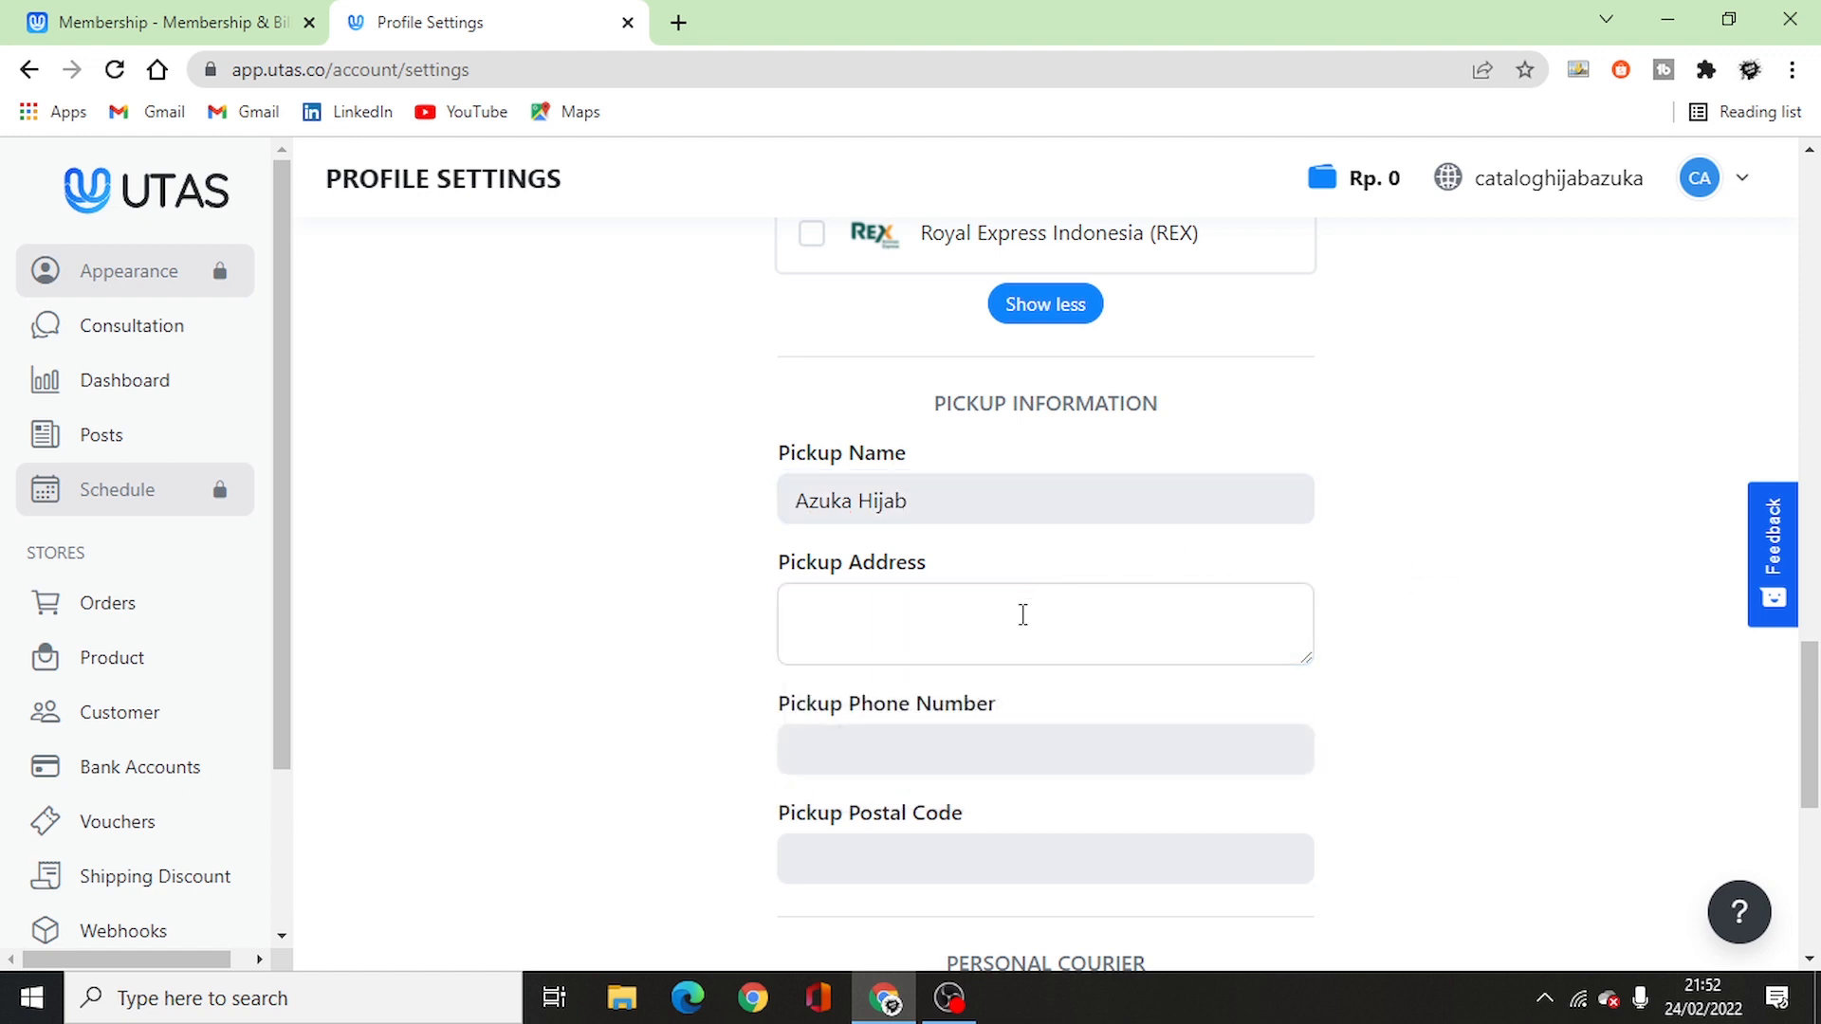
click(1022, 615)
text(purbaratu)
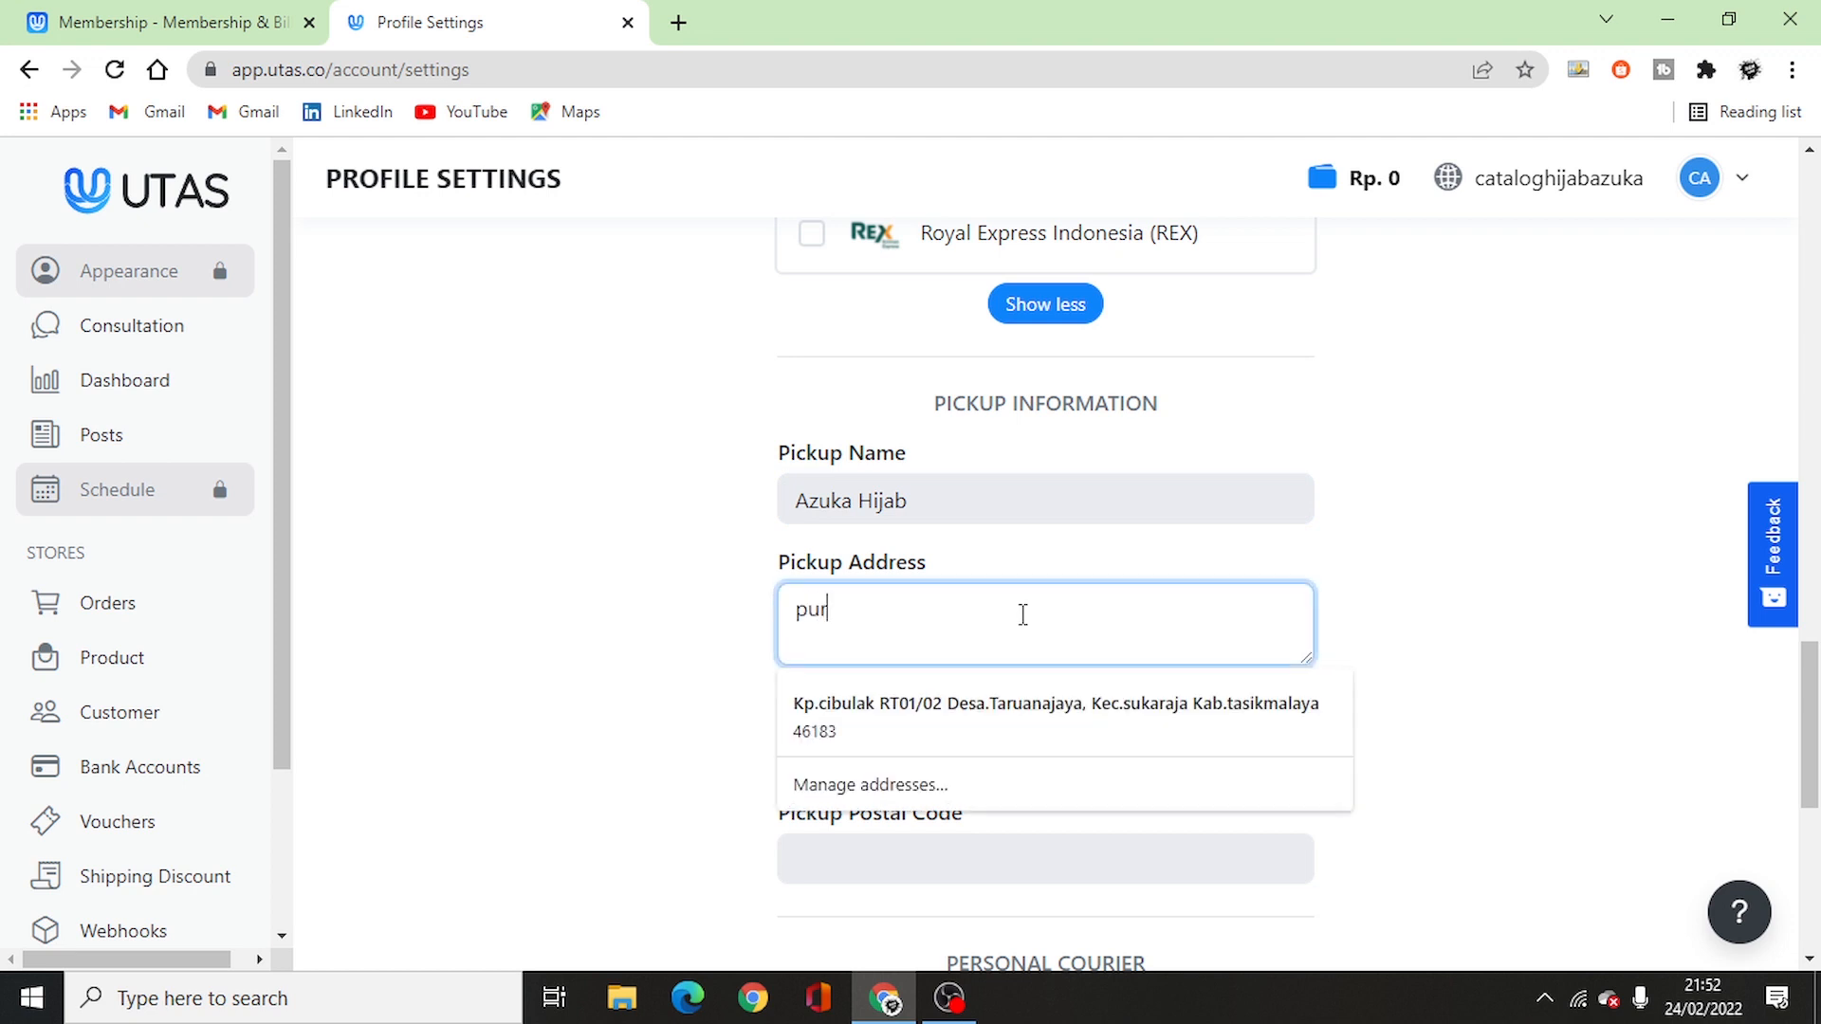
click(650, 594)
- Fill in the pickup phone number and the pickup postal code 46180
scroll(662, 605, down, 3)
click(966, 485)
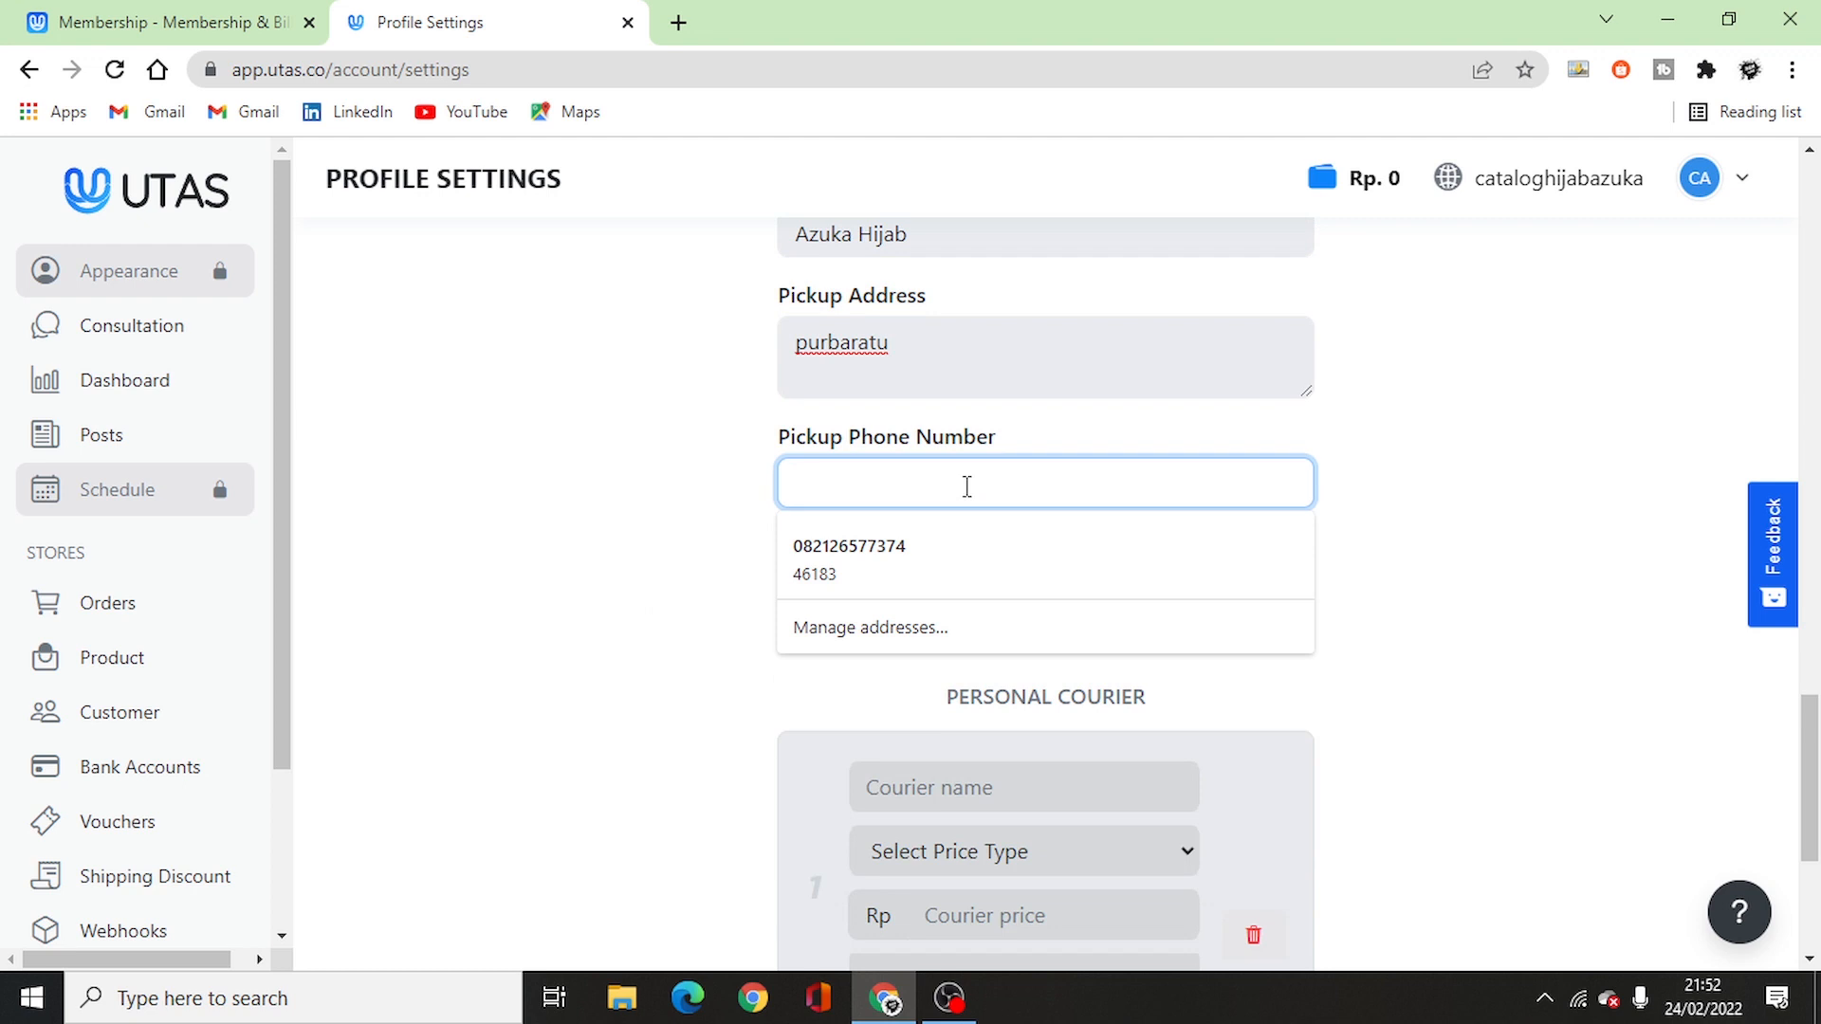
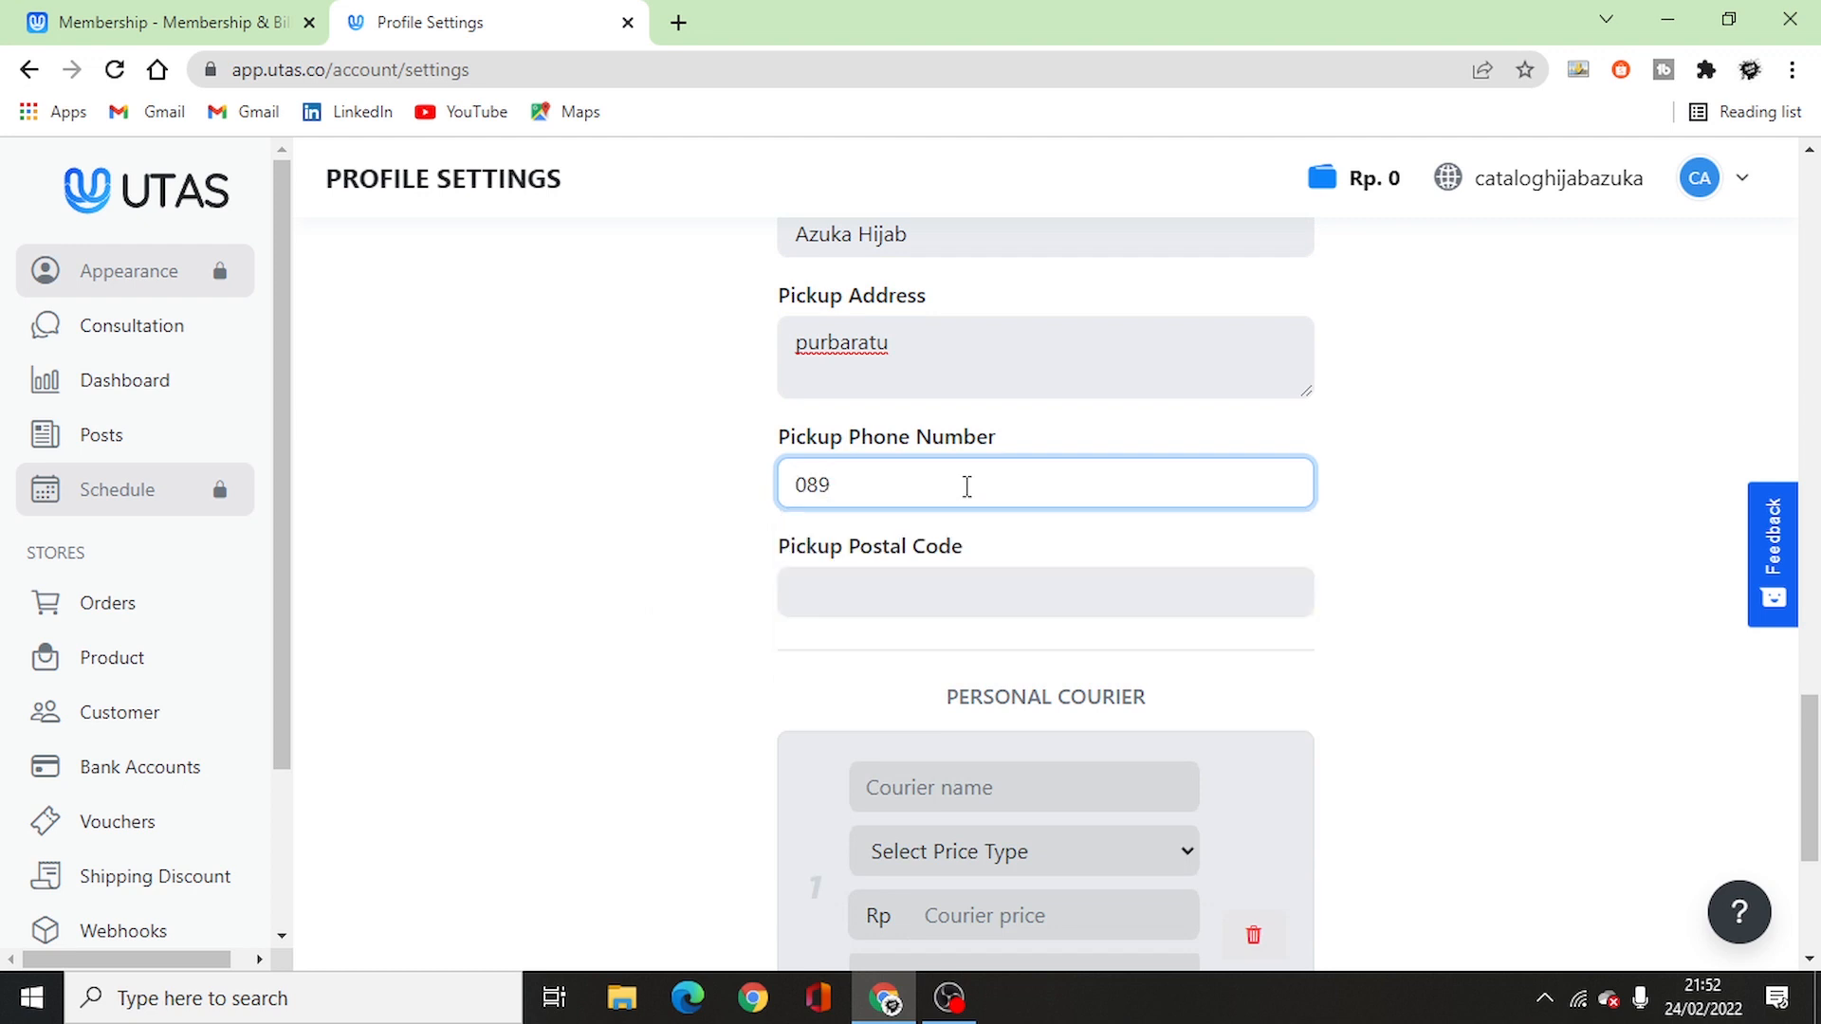
click(946, 577)
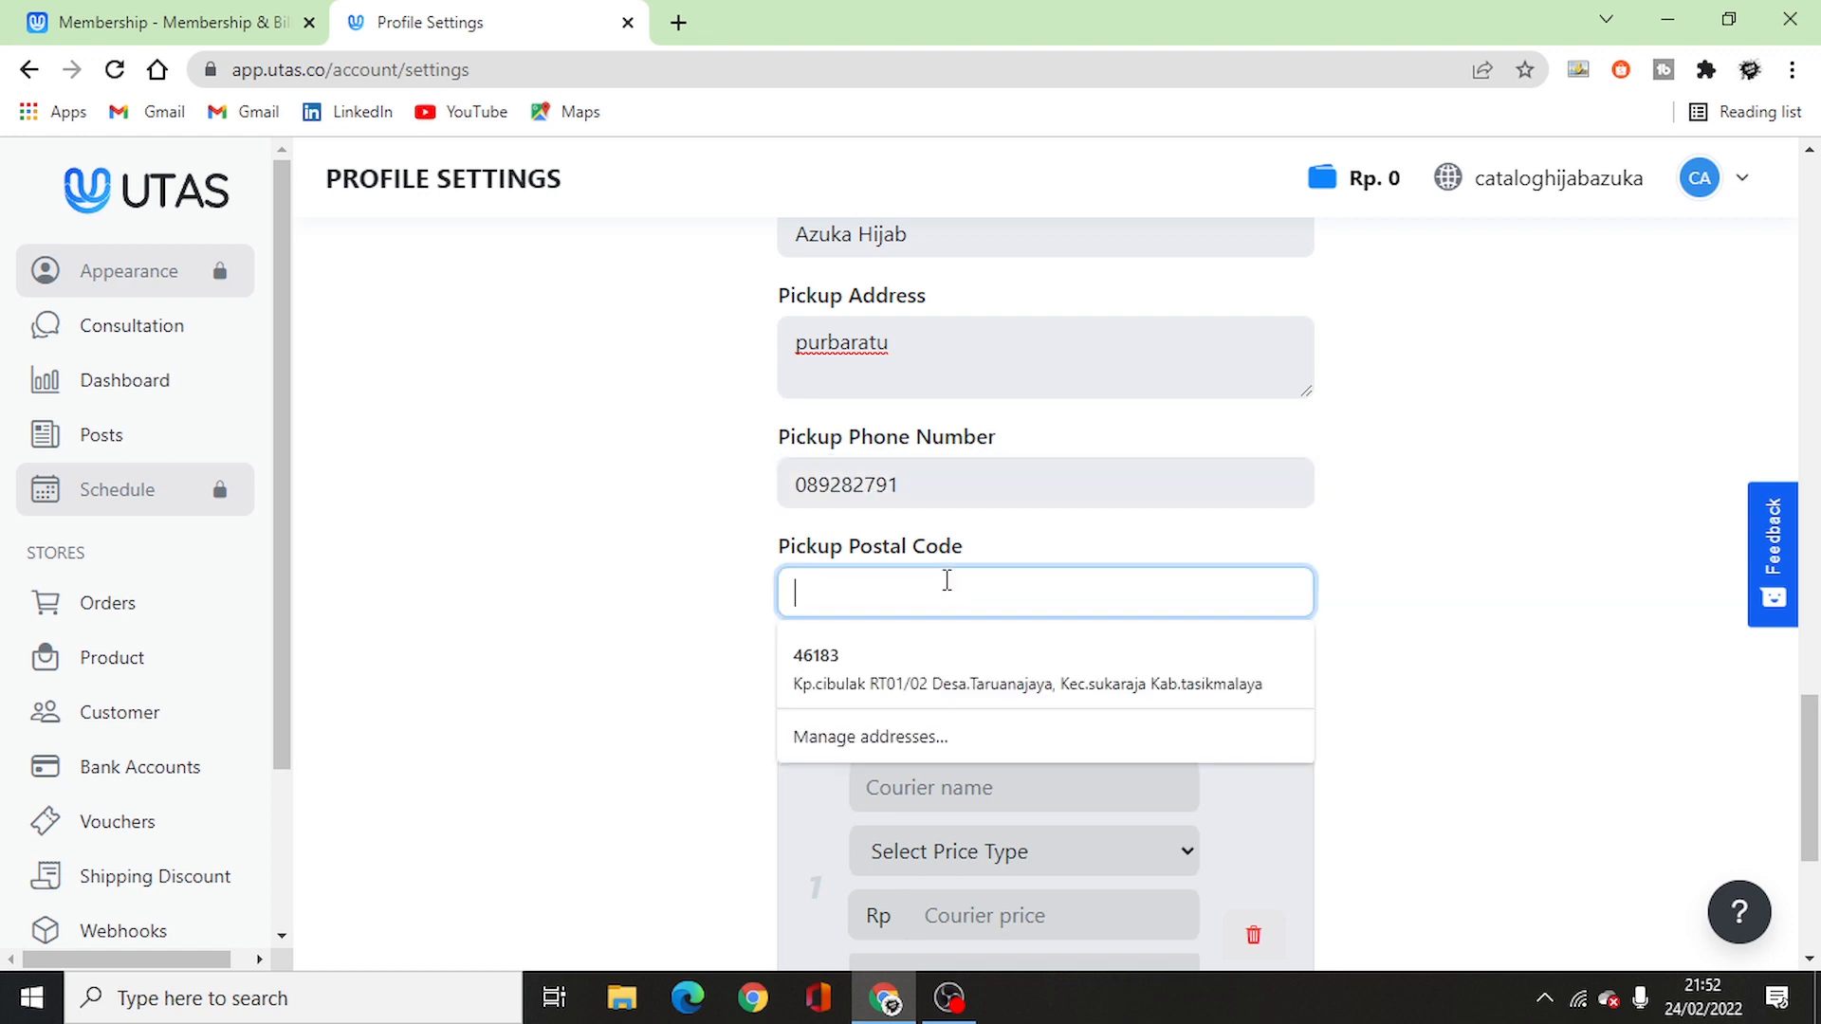
text(46180)
scroll(707, 580, up, 5)
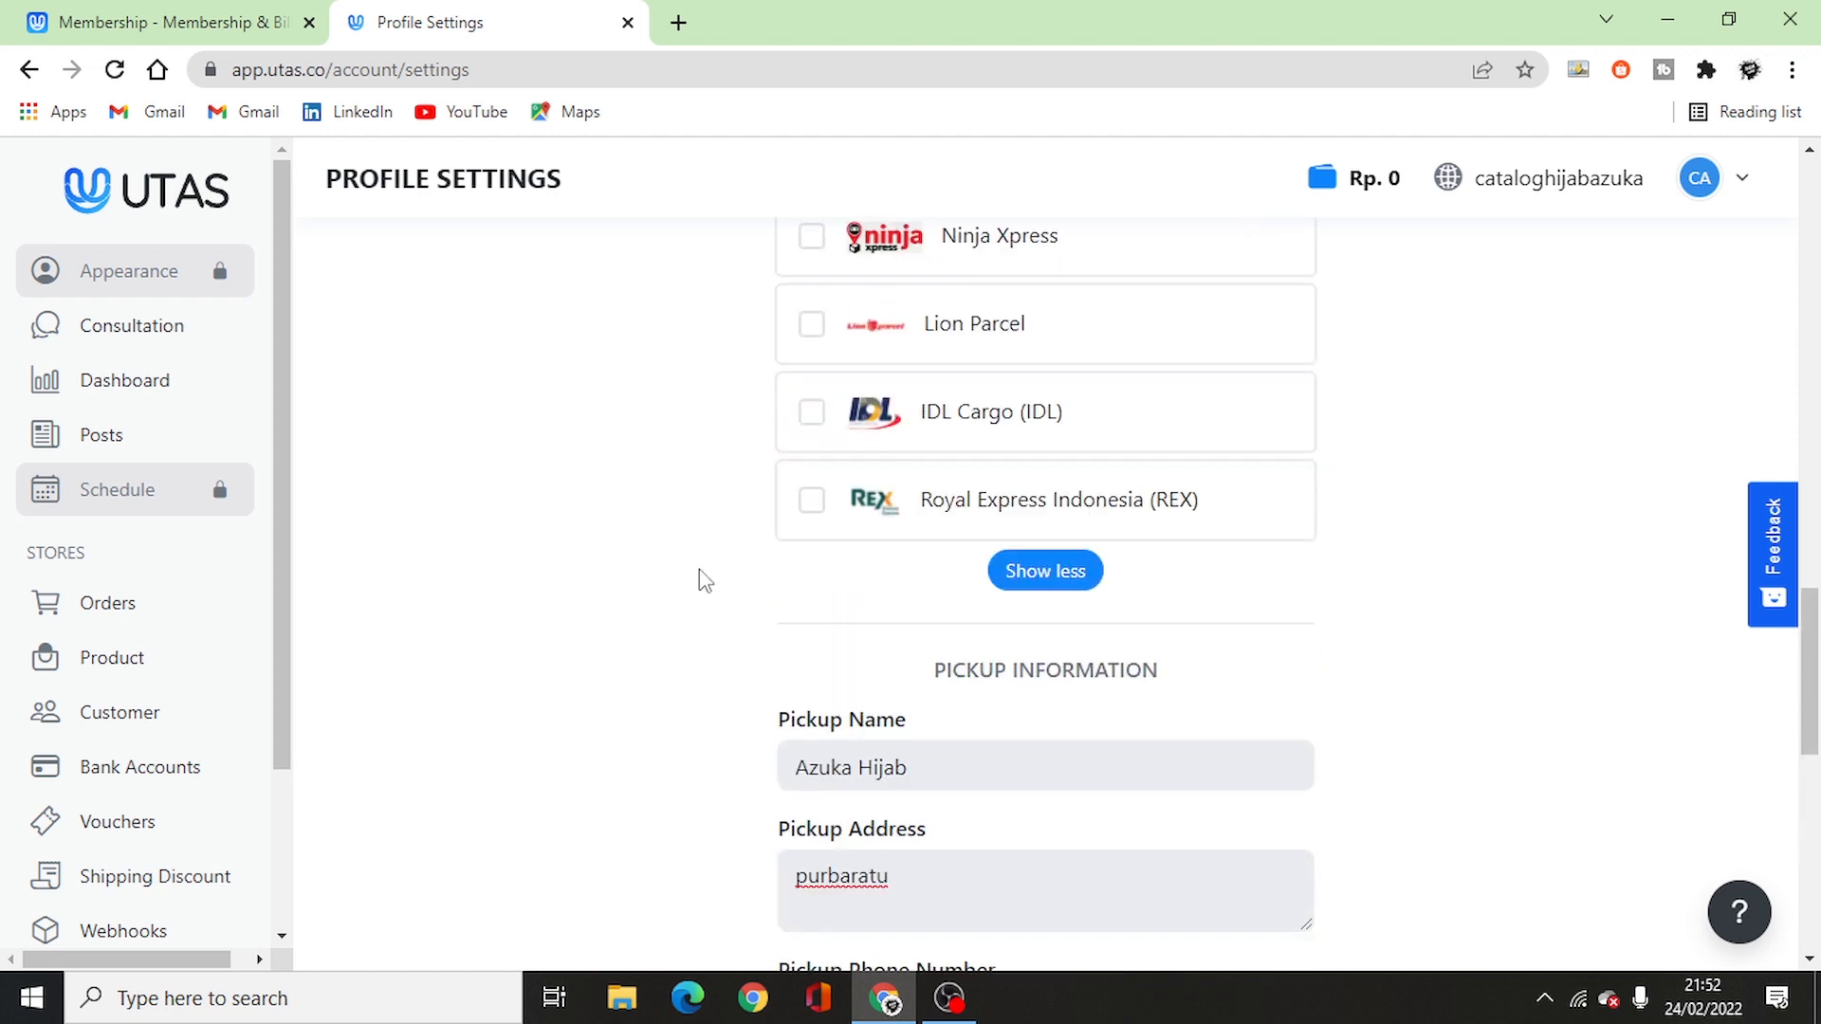
scroll(705, 580, down, 10)
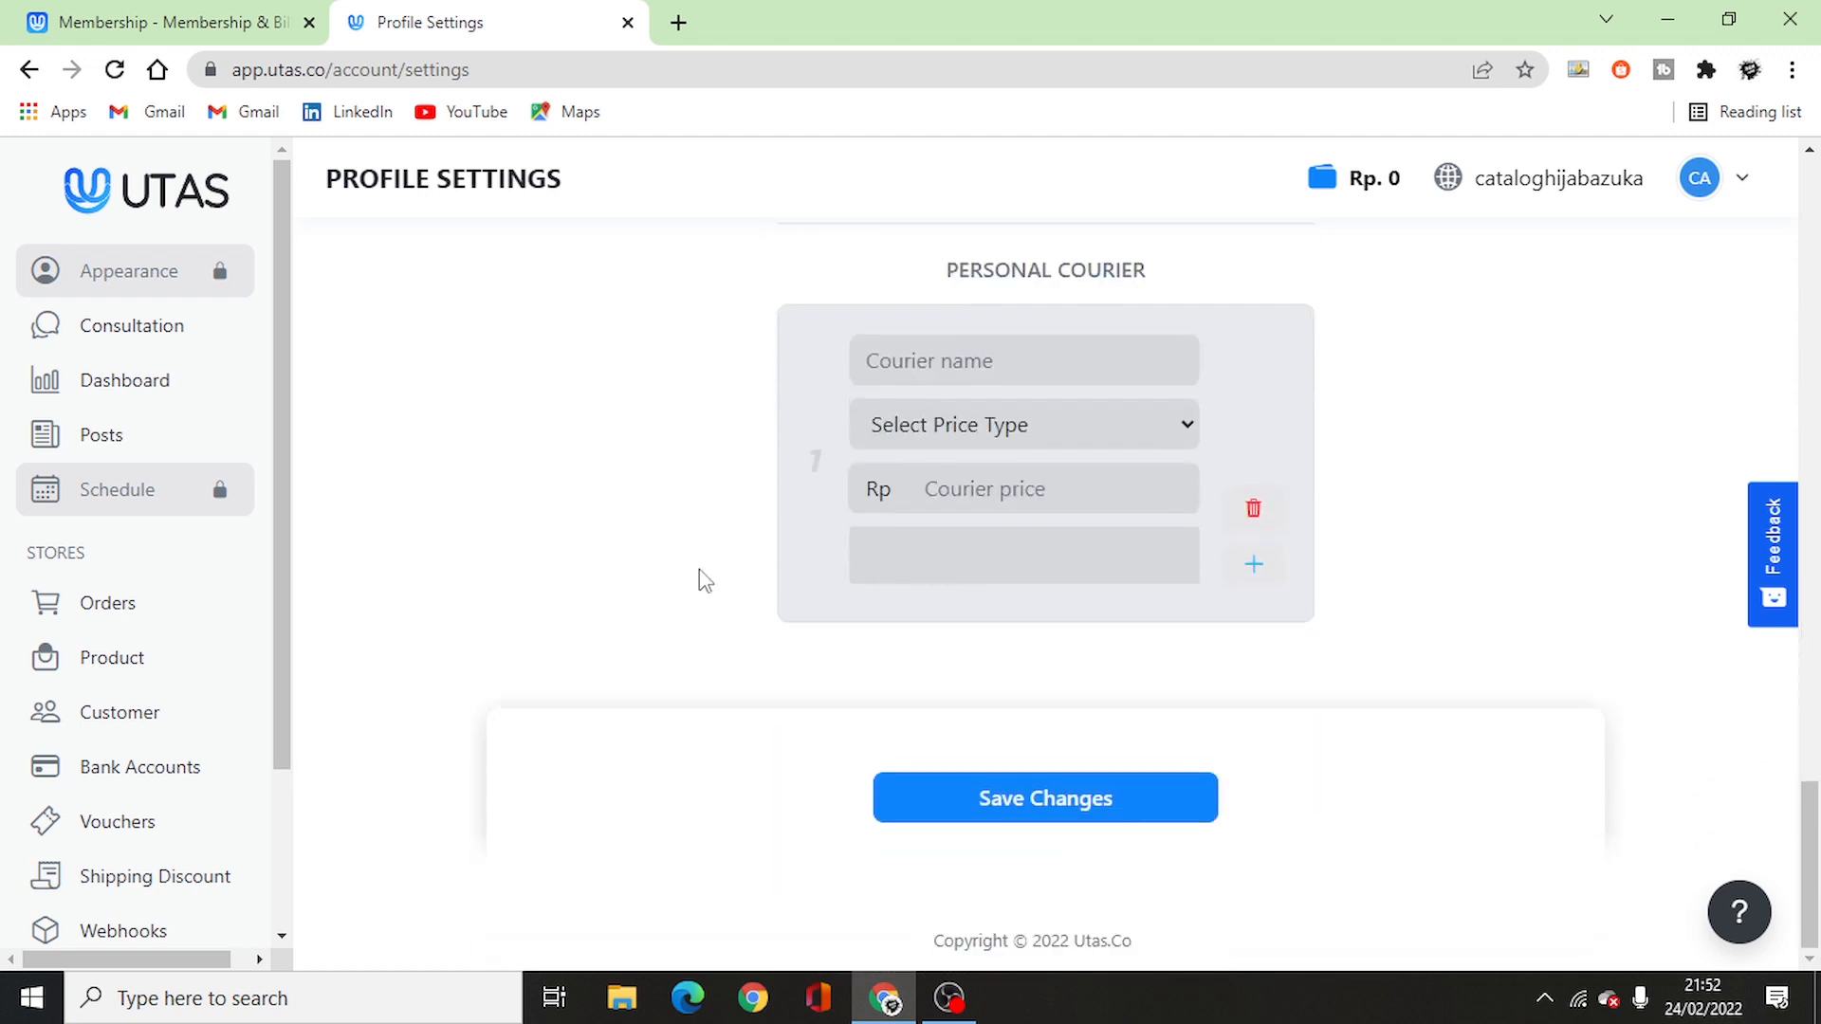
- Save the shipping settings, then review the Integration tab's Facebook, GDPR and KIRIM.EMAIL options
click(1056, 796)
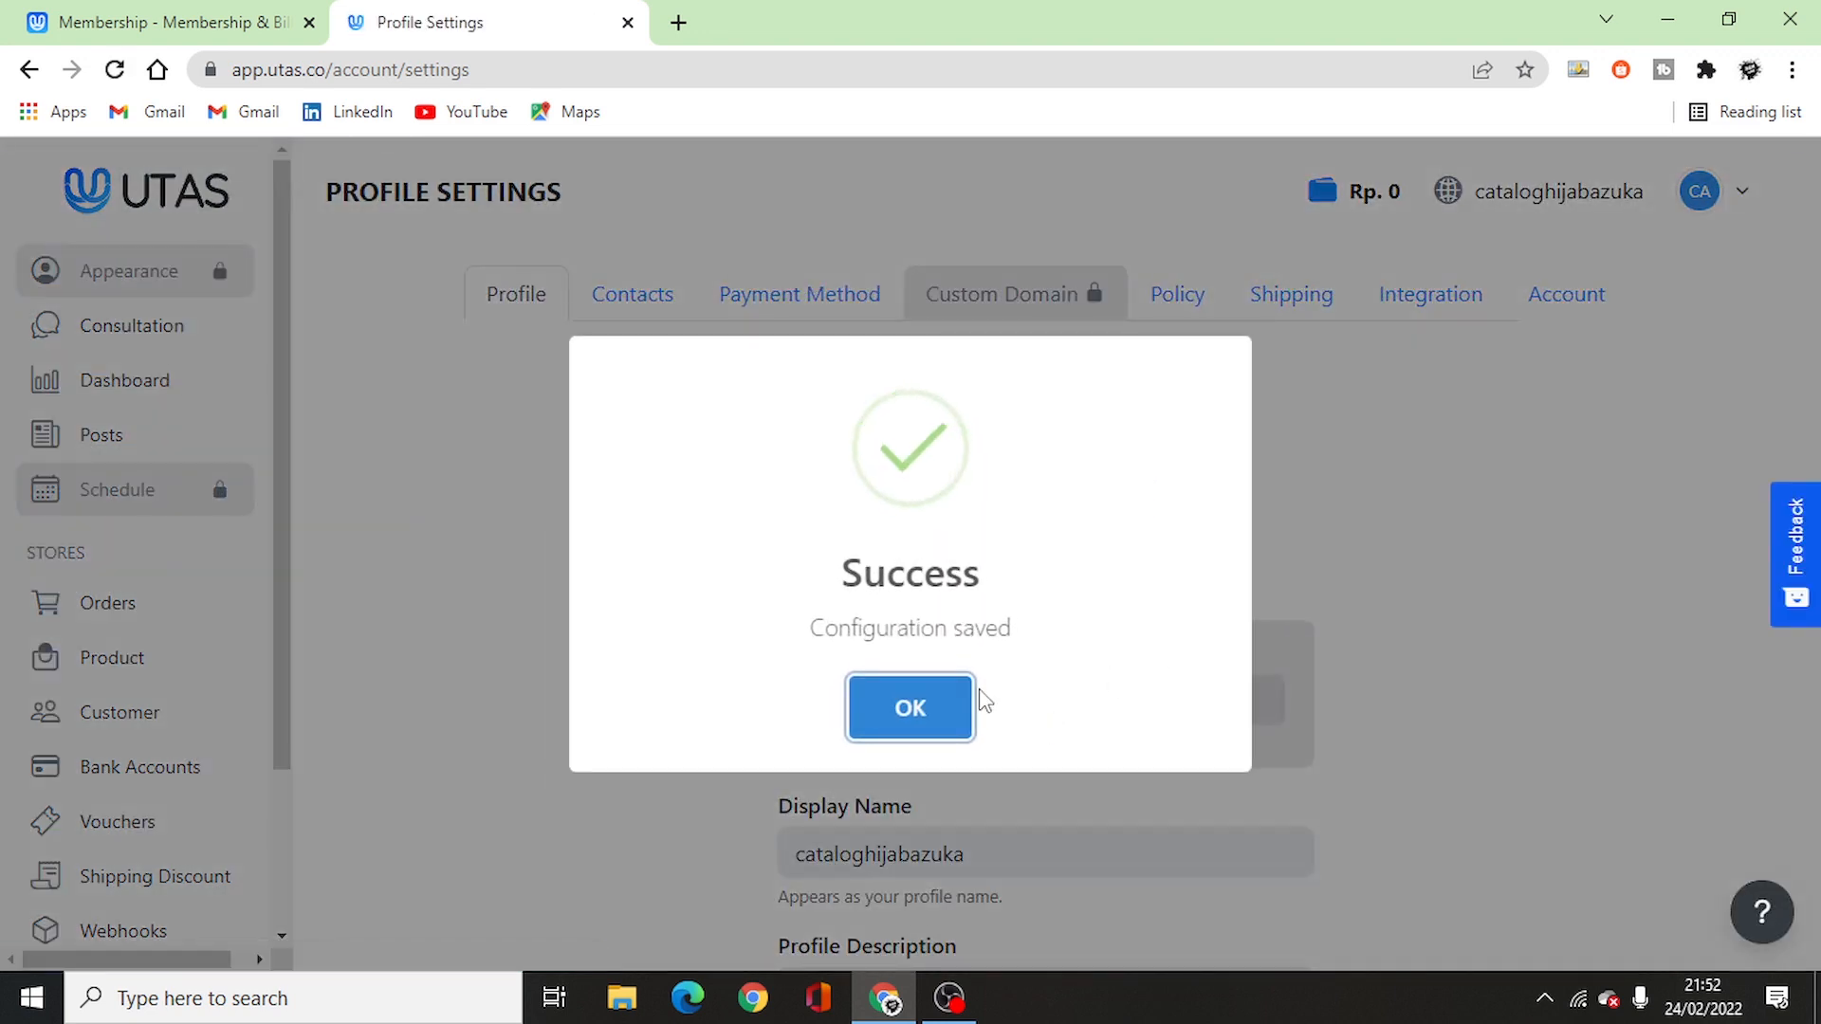
click(908, 715)
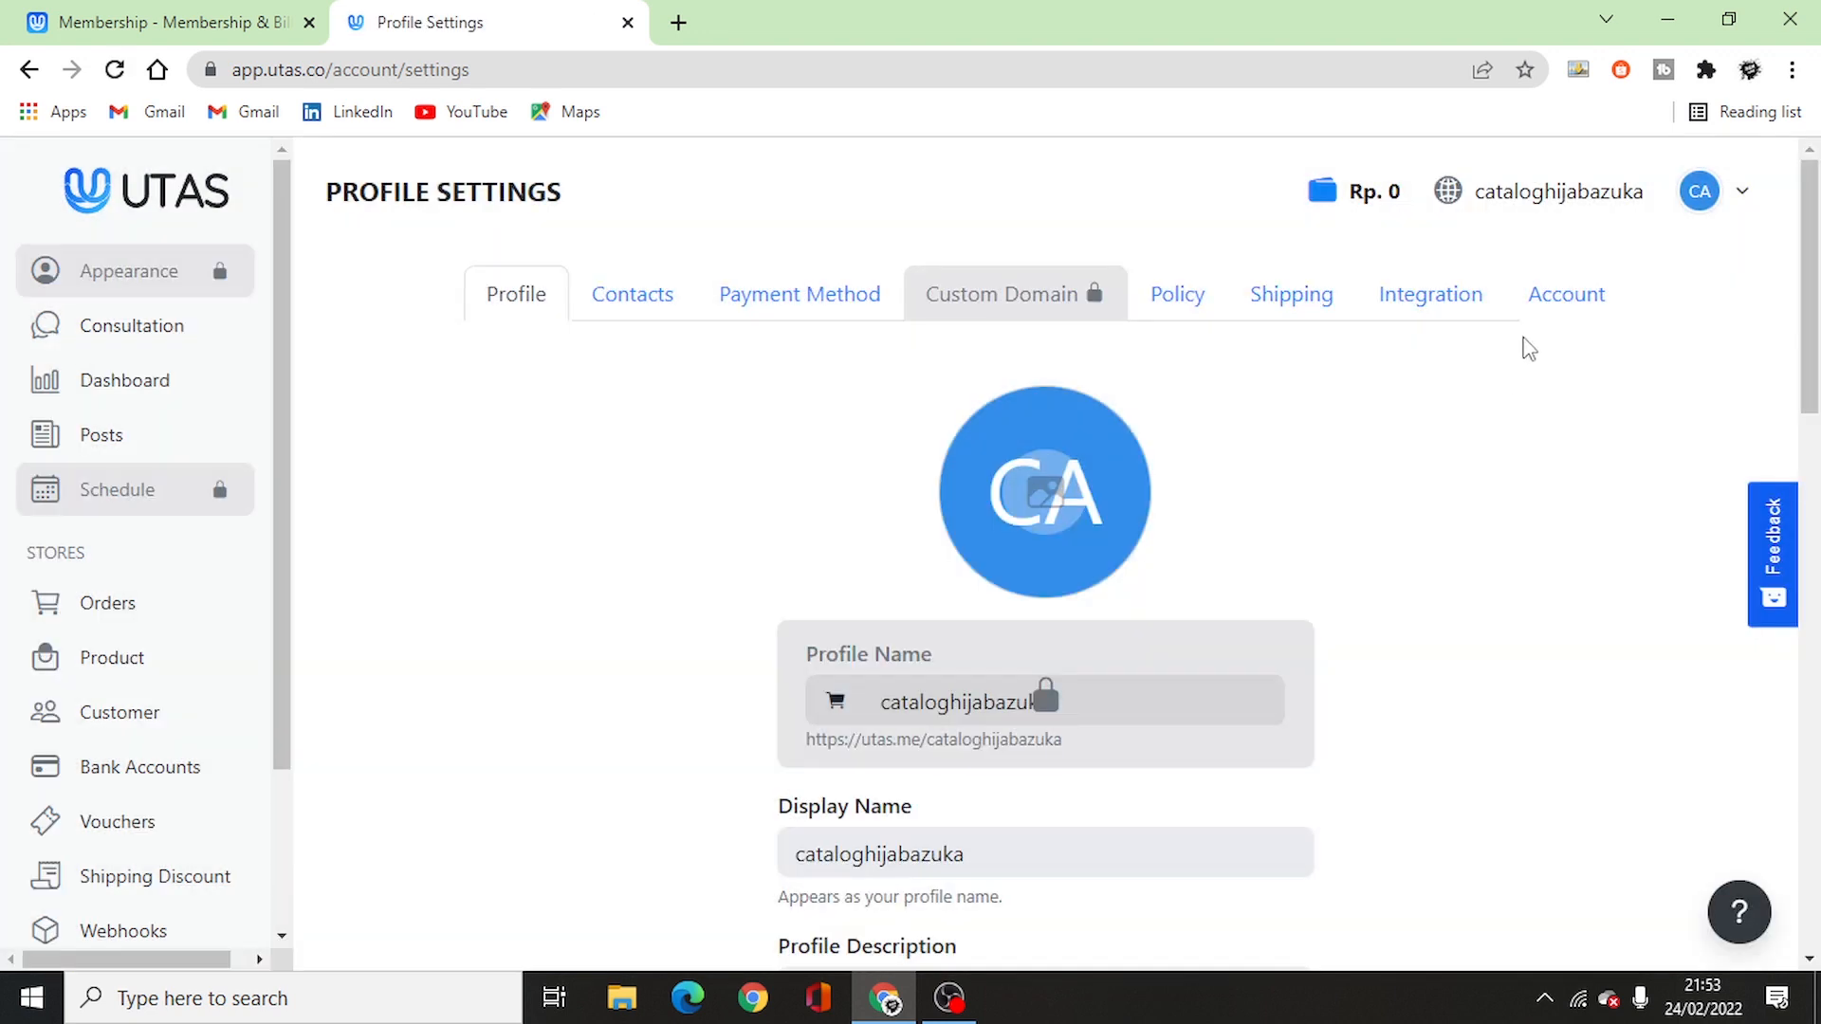
click(1455, 307)
scroll(1323, 554, down, 3)
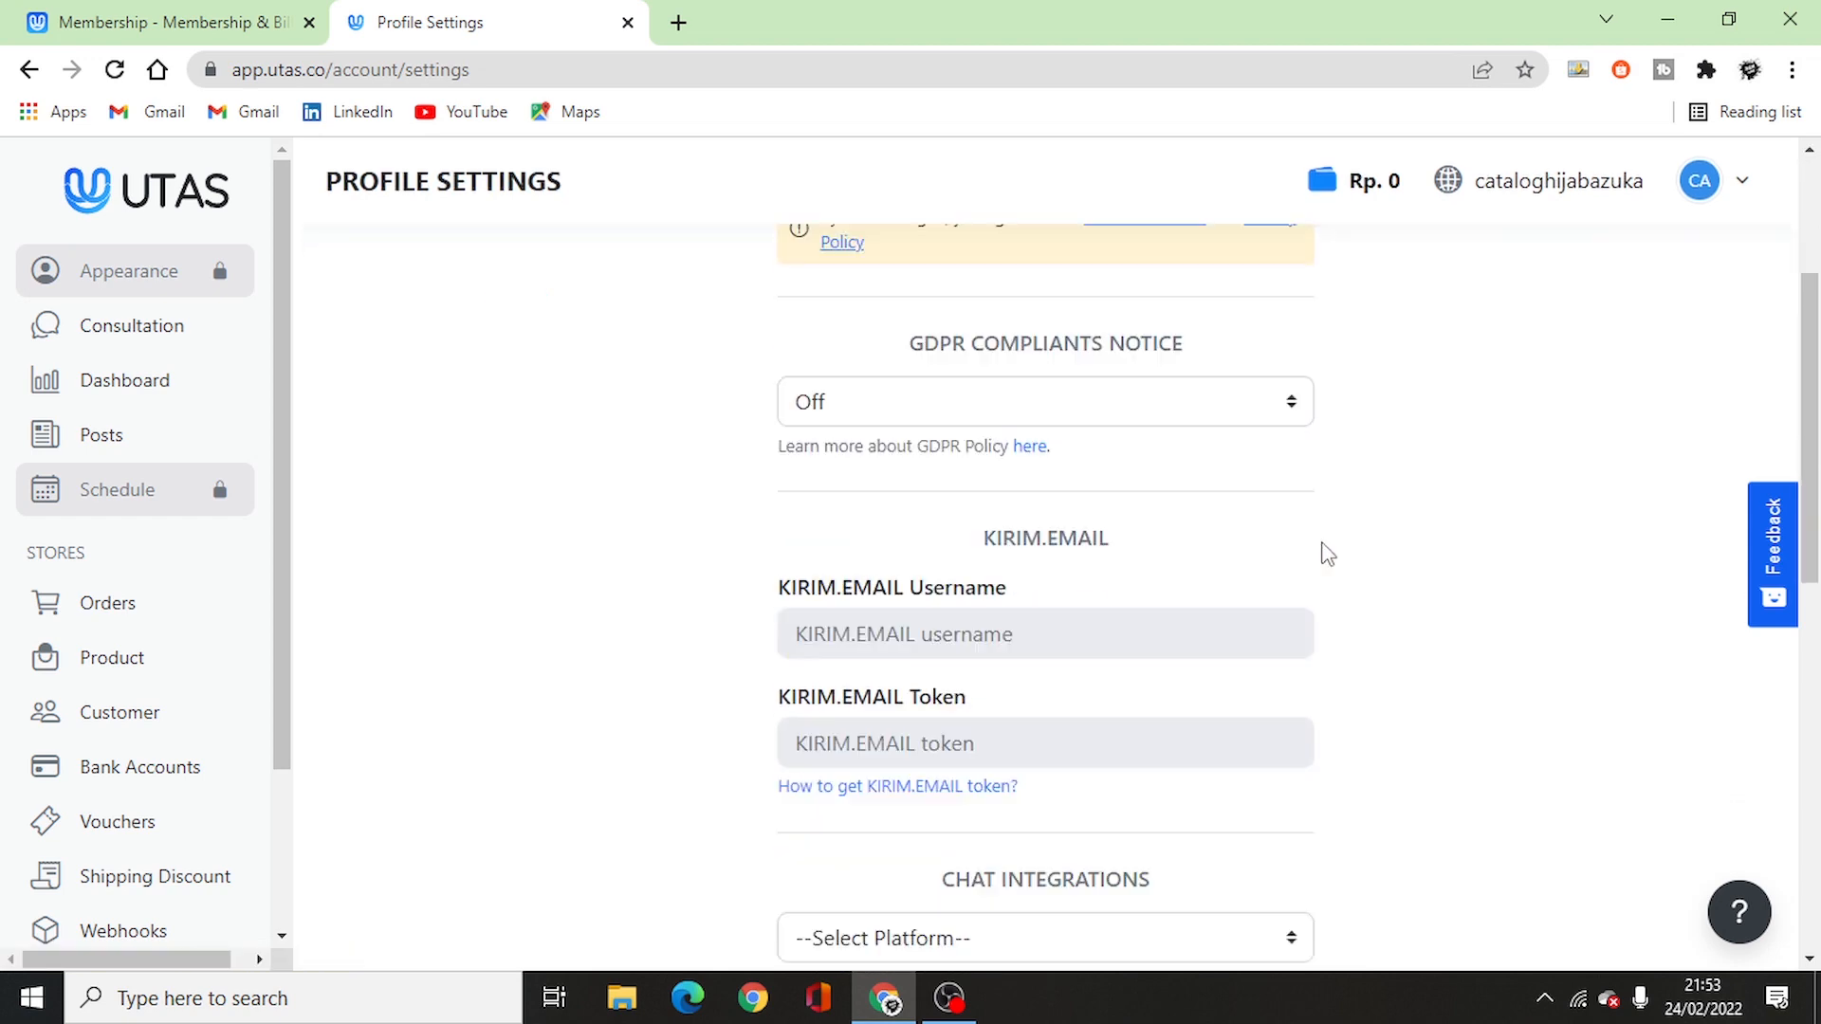
scroll(1341, 613, up, 3)
scroll(1346, 617, down, 5)
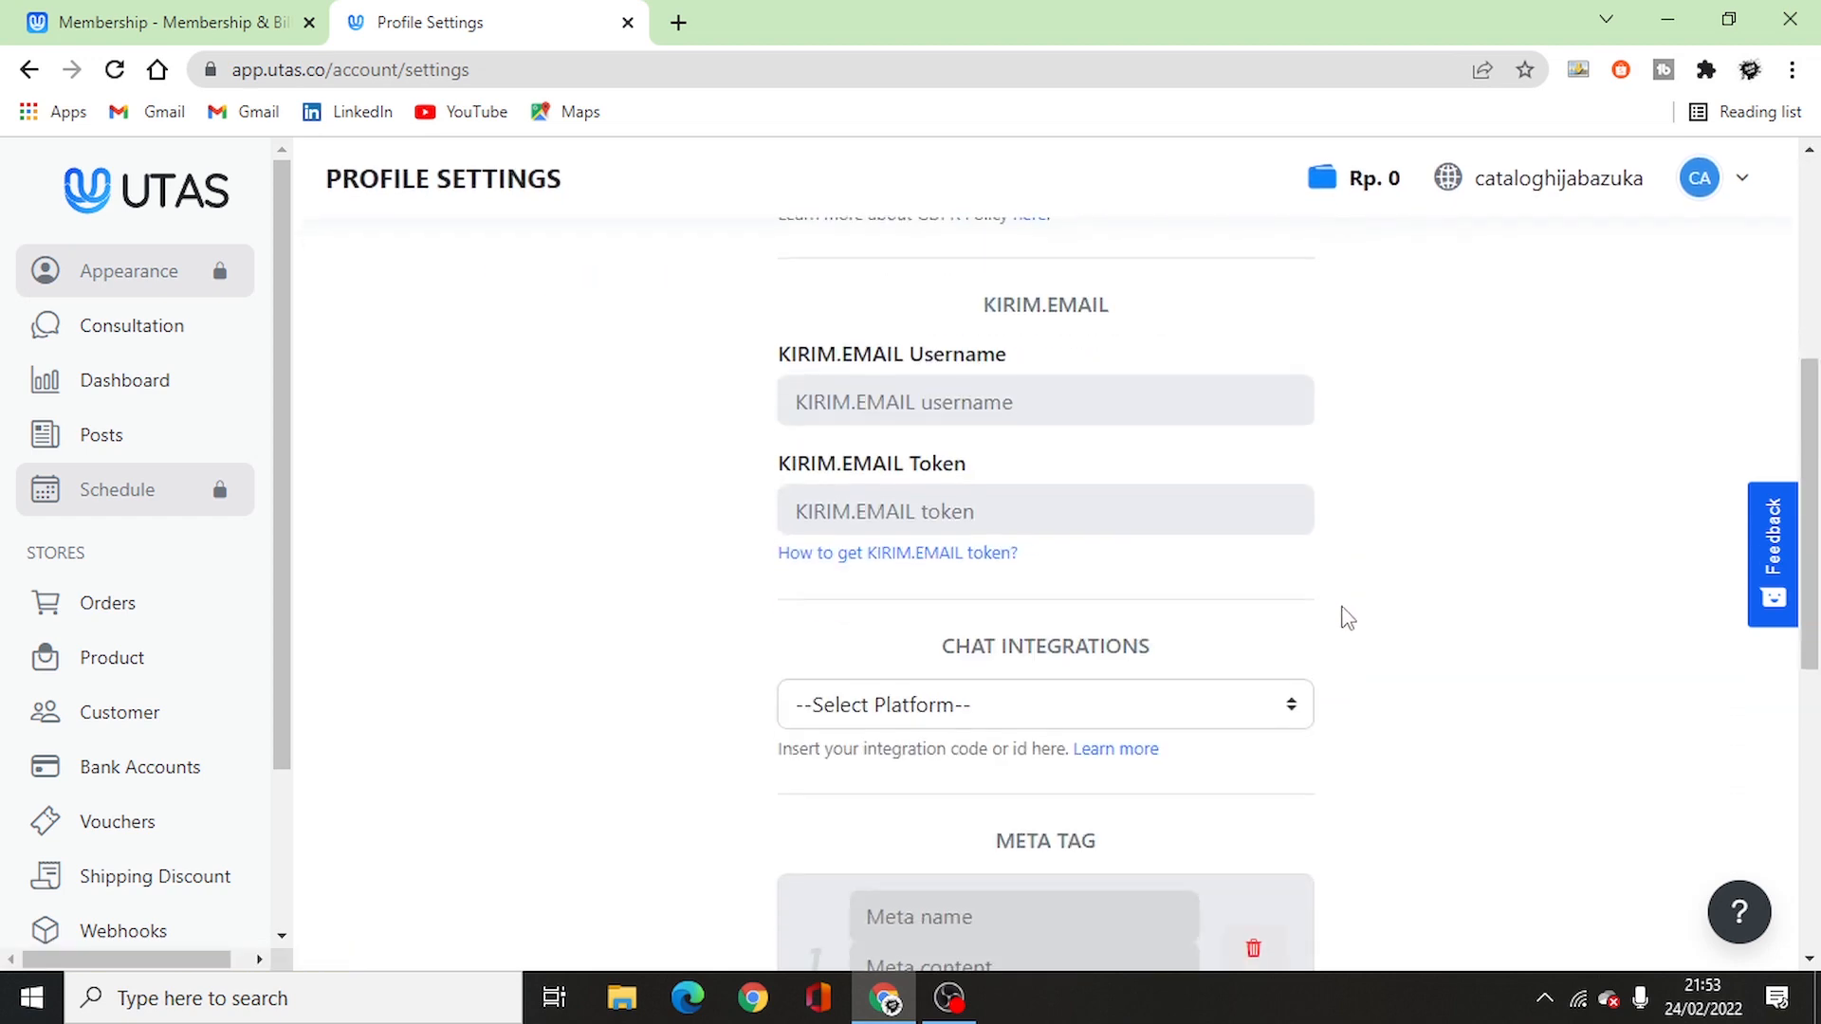
scroll(1347, 617, down, 7)
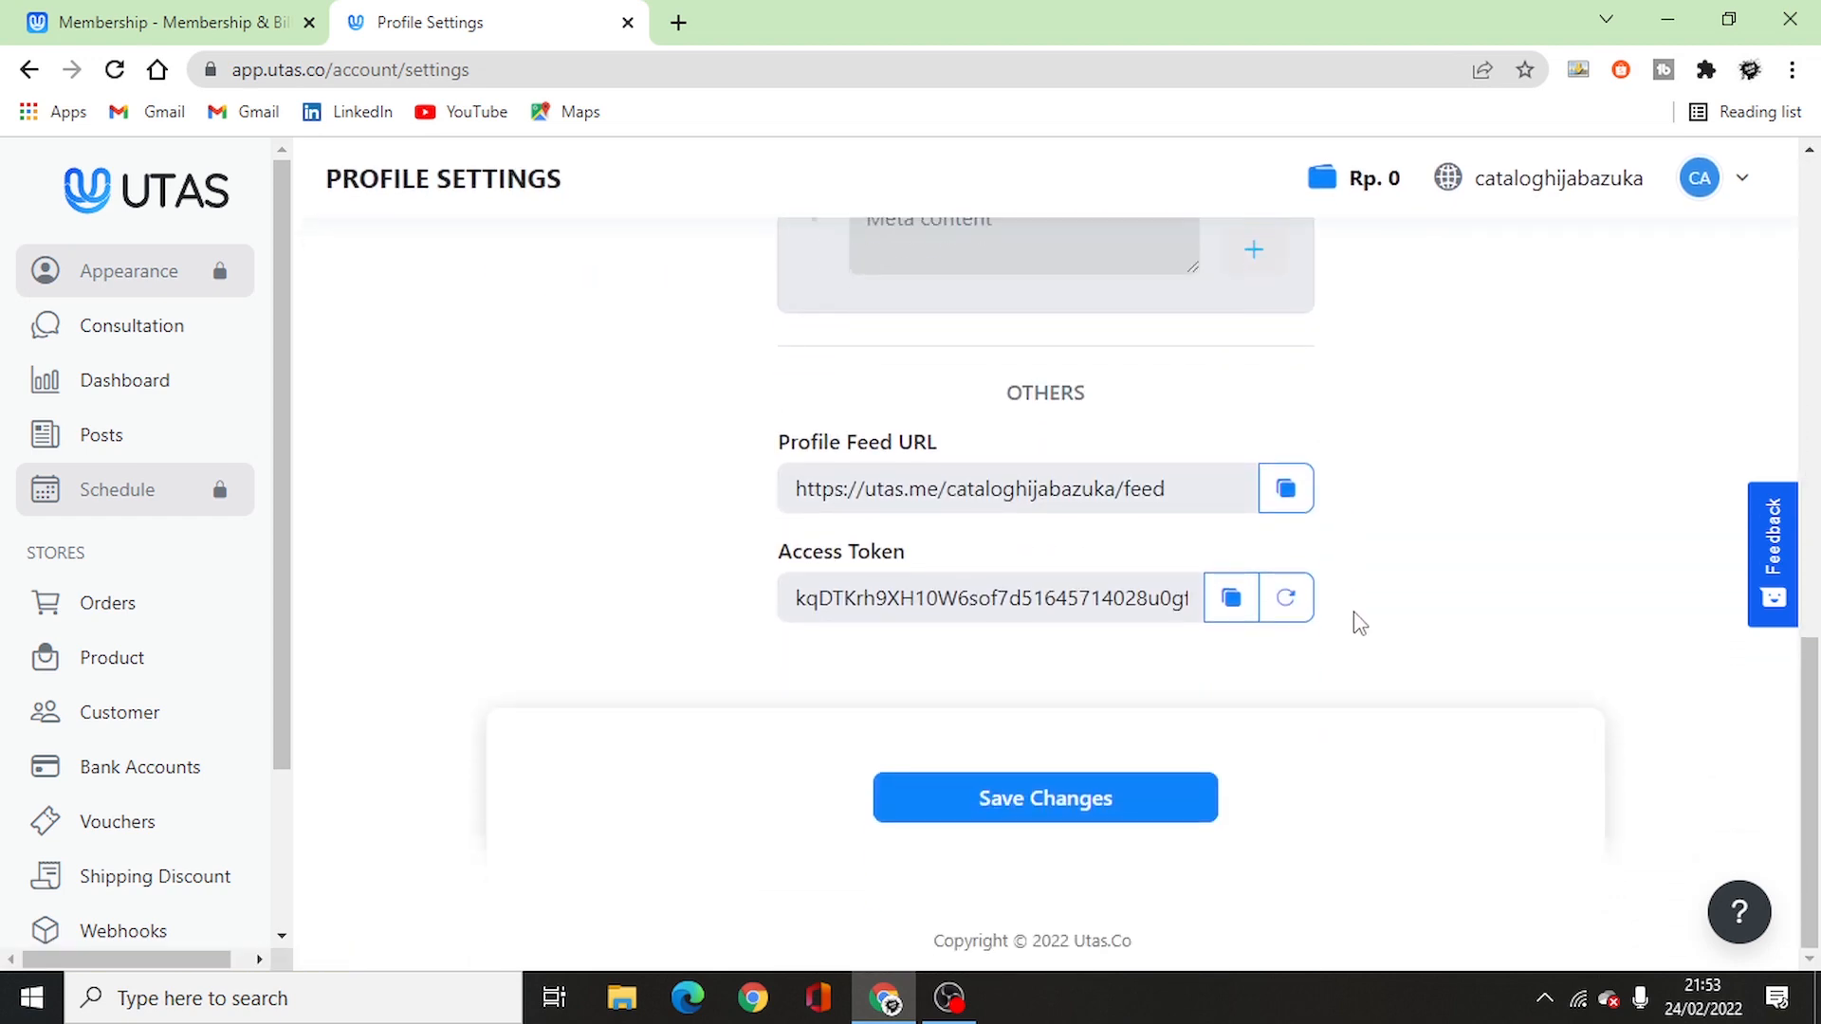
scroll(1359, 623, up, 4)
scroll(1359, 622, up, 10)
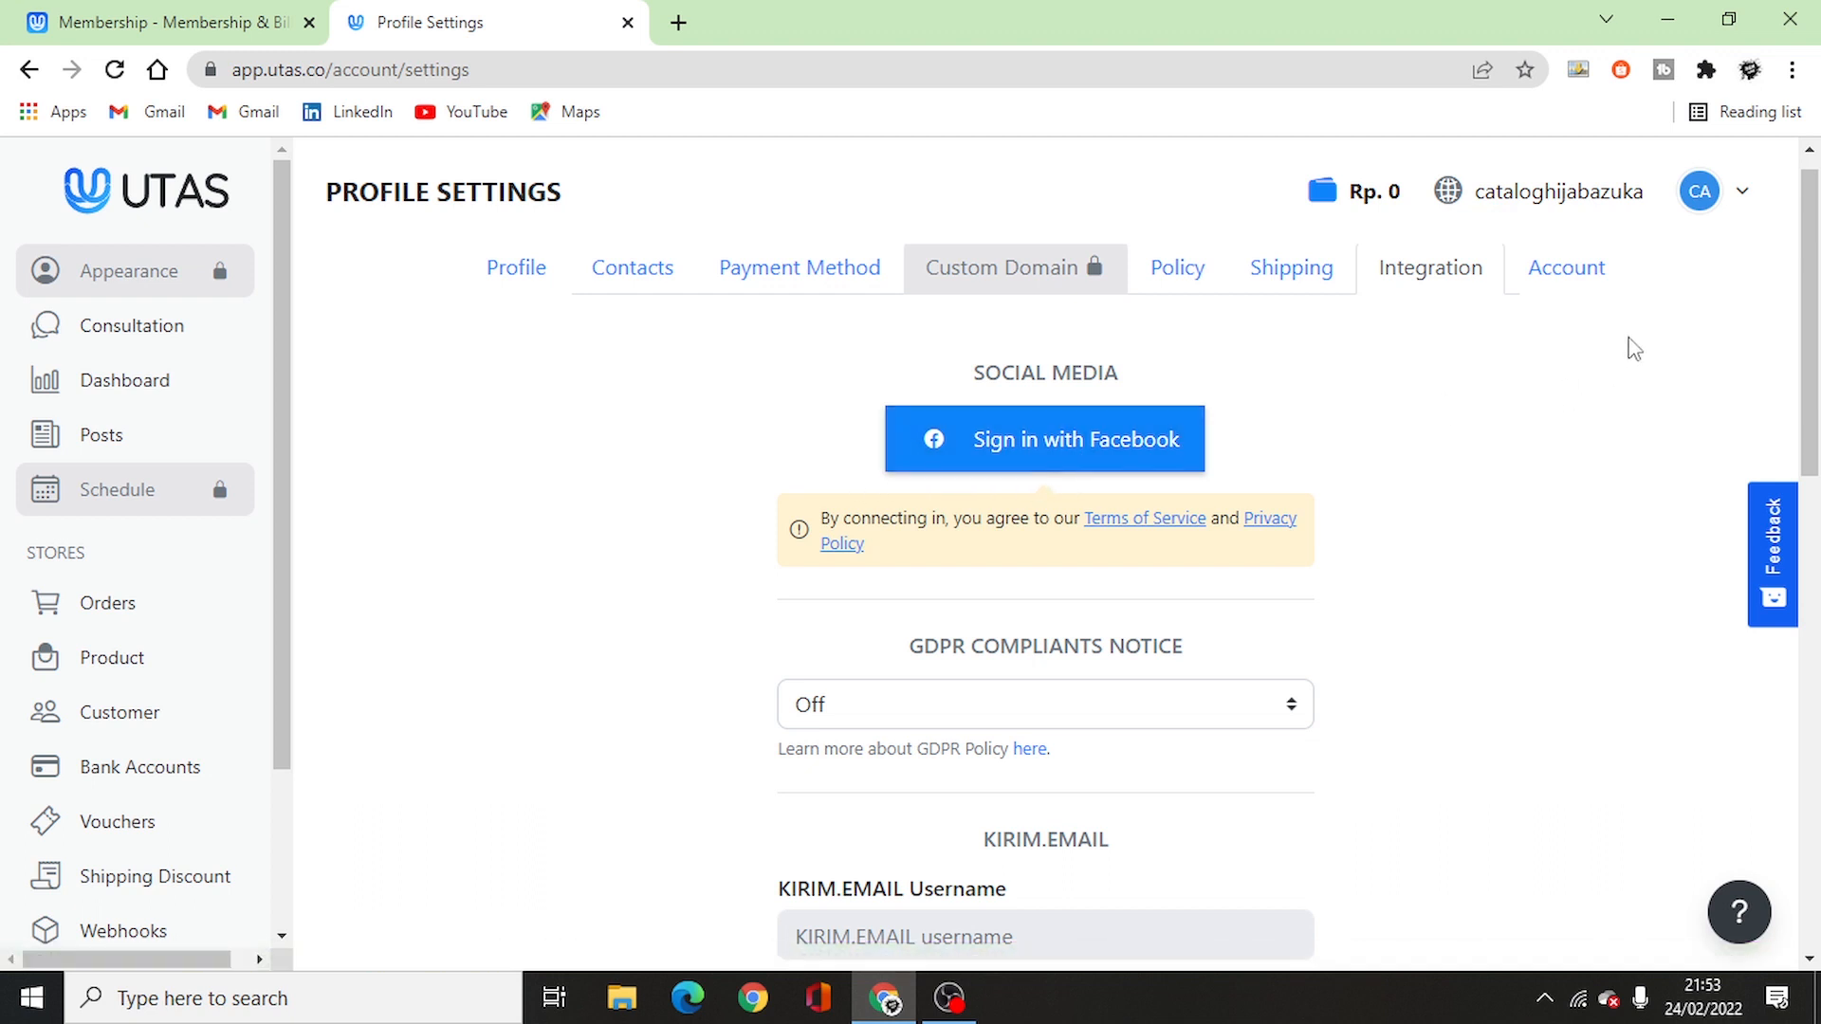
- Look through the Account, Profile, Payment Method, Shipping and Integration tabs, then open the empty Products page
click(1586, 284)
scroll(1057, 418, down, 3)
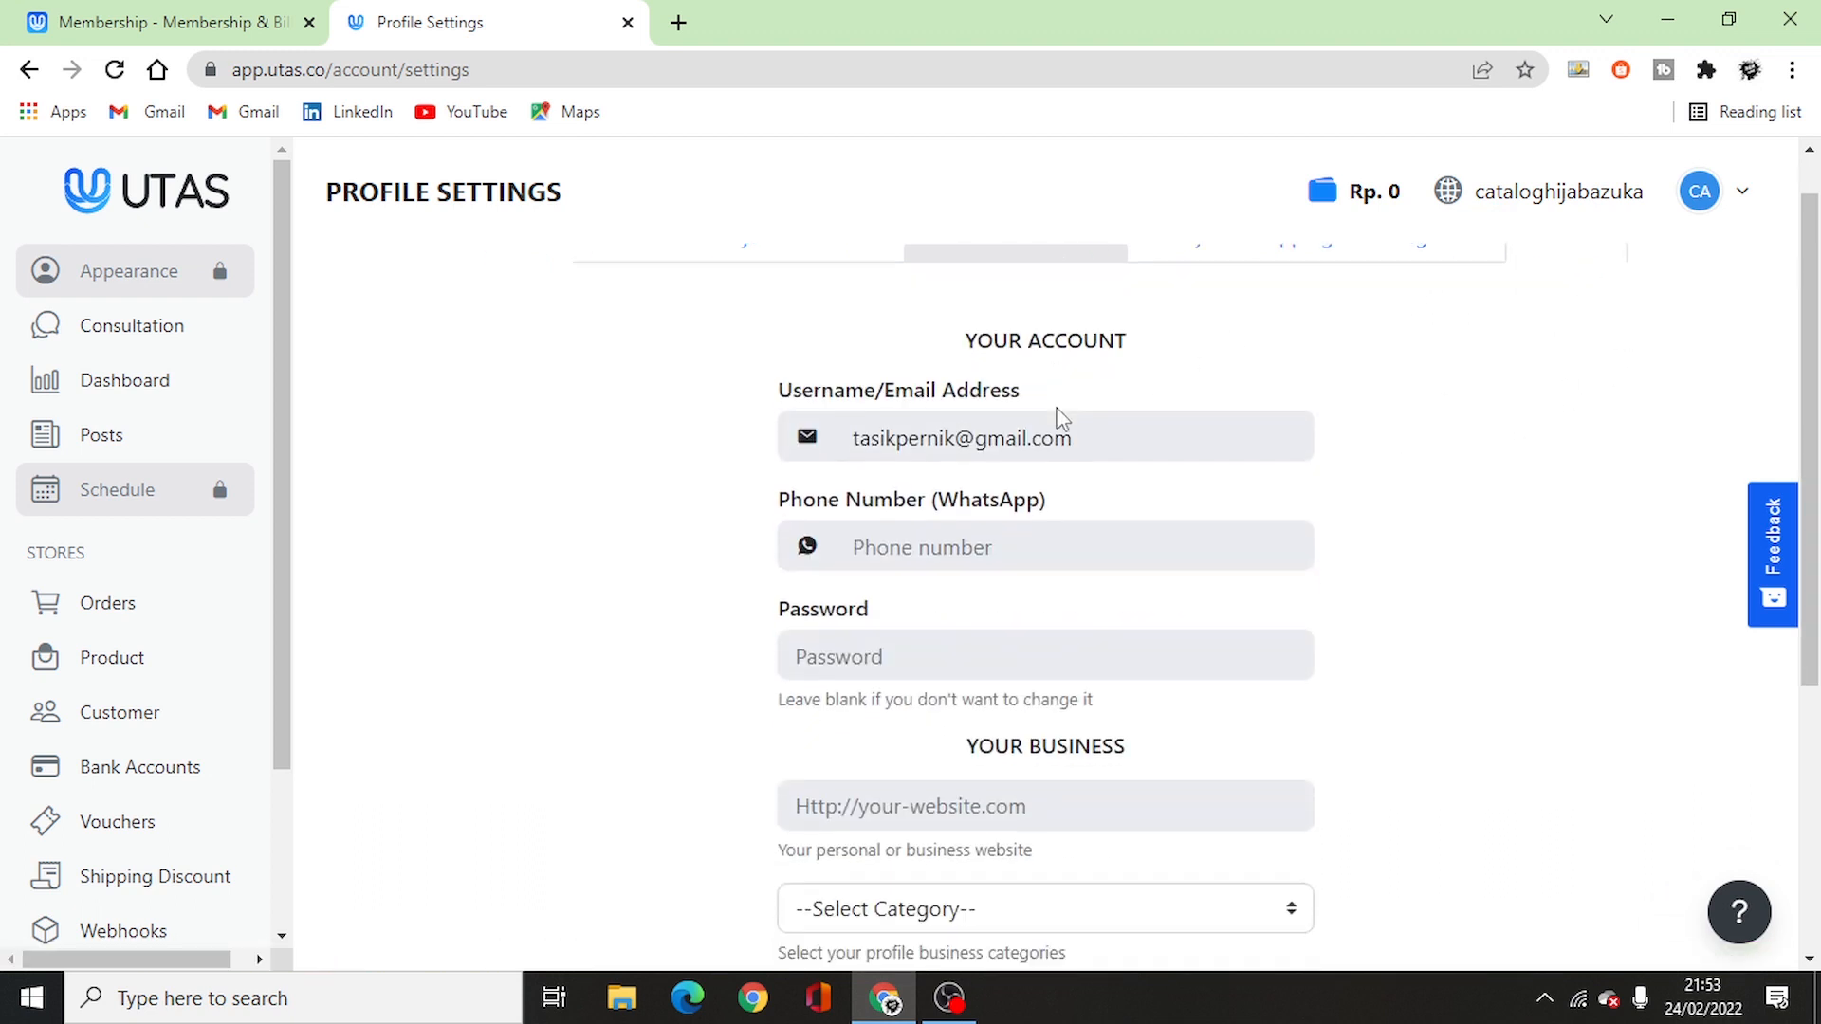
scroll(987, 411, up, 2)
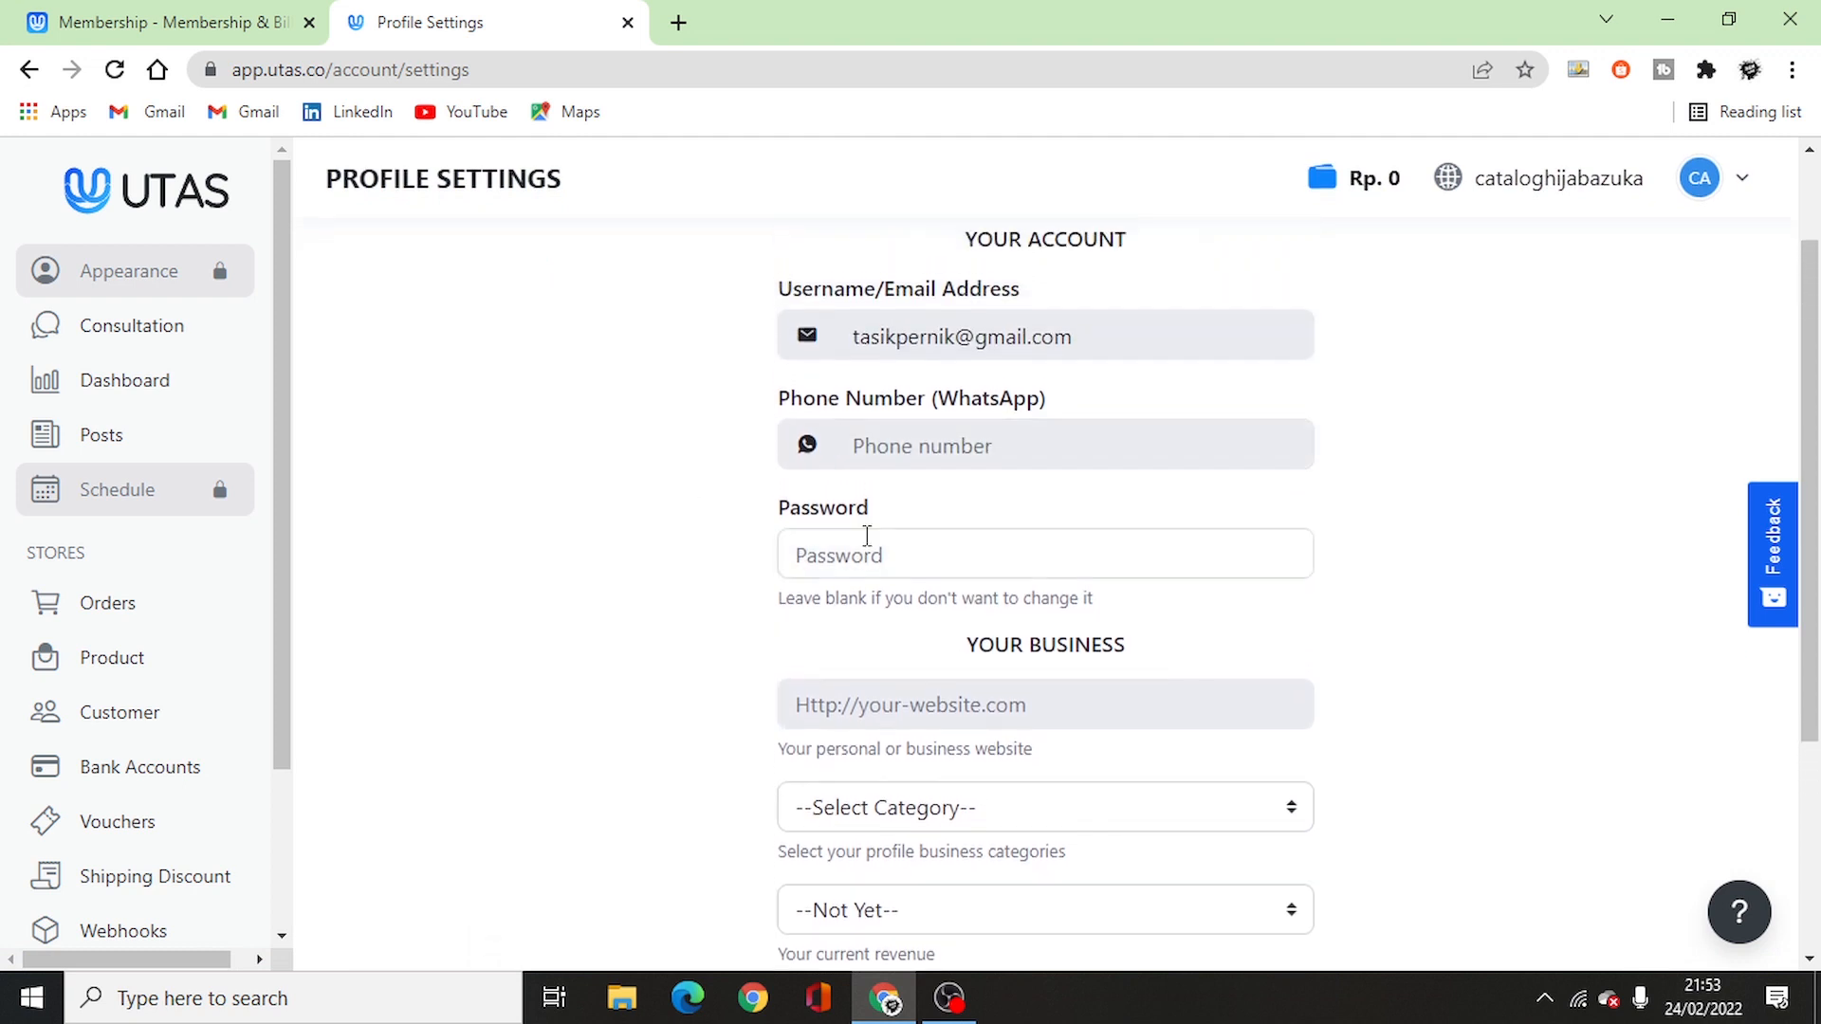
scroll(1071, 535, up, 3)
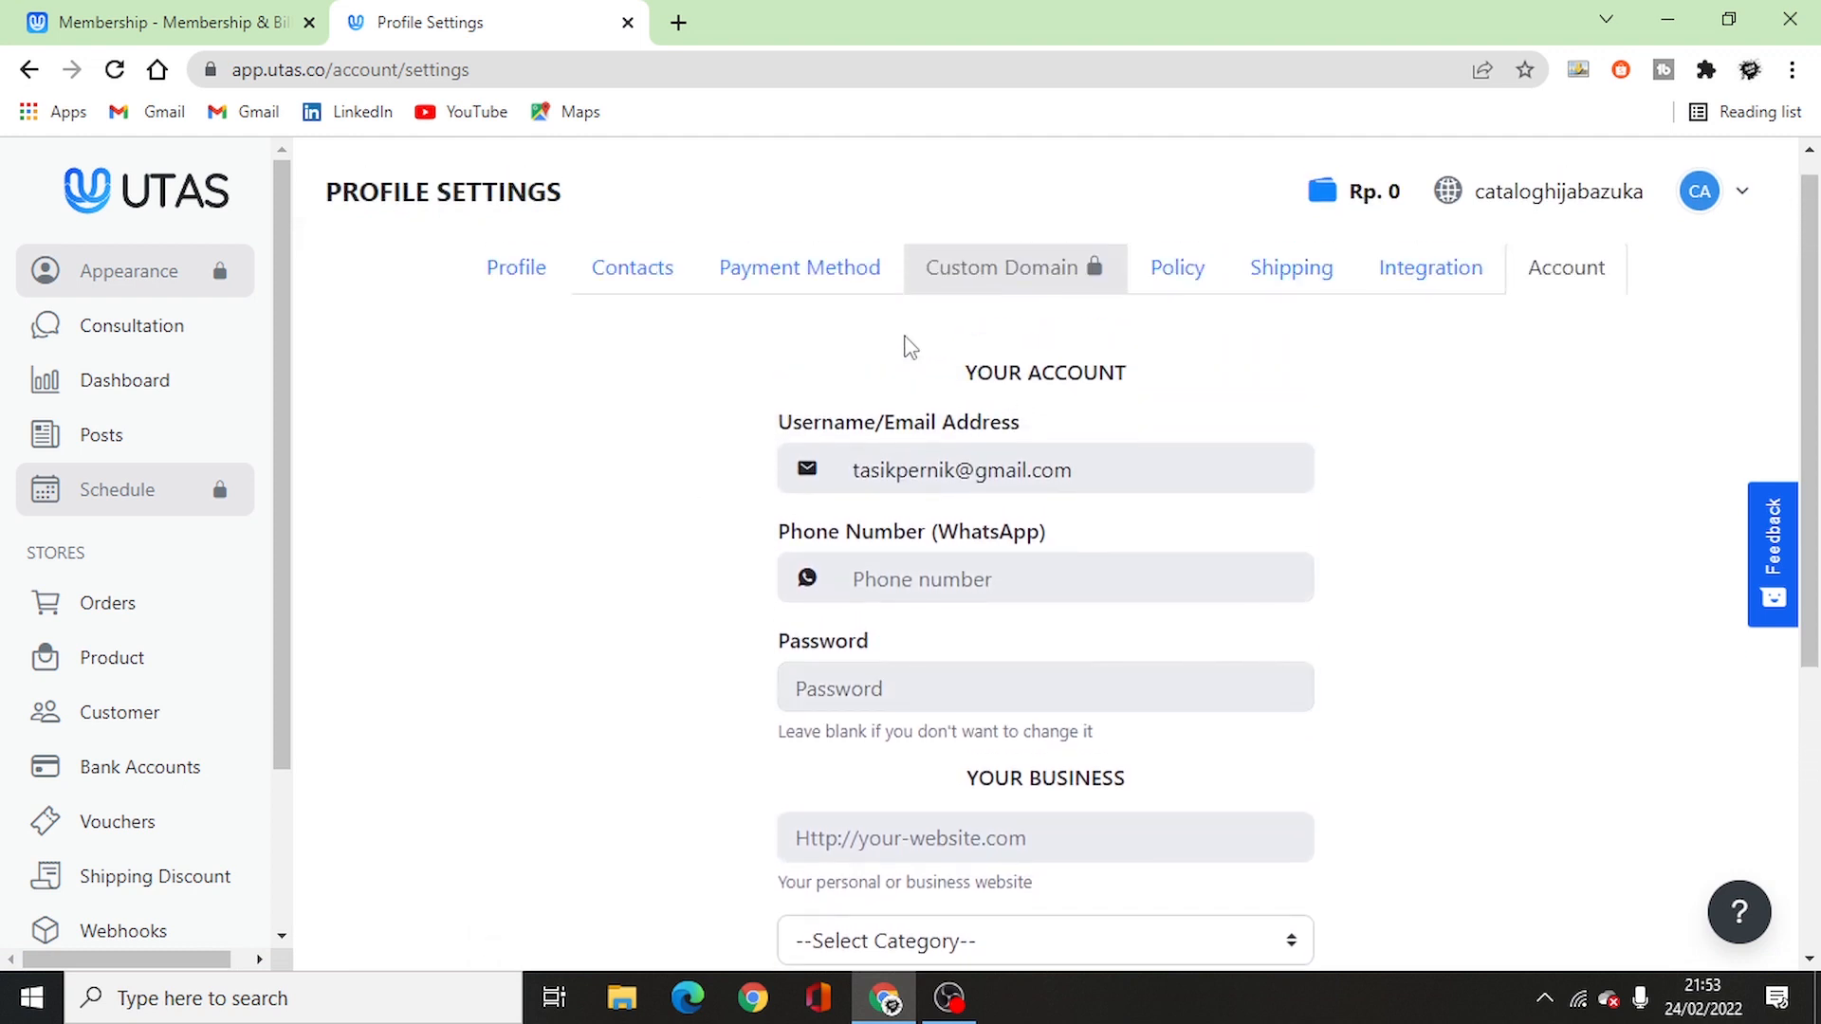
click(535, 278)
click(809, 281)
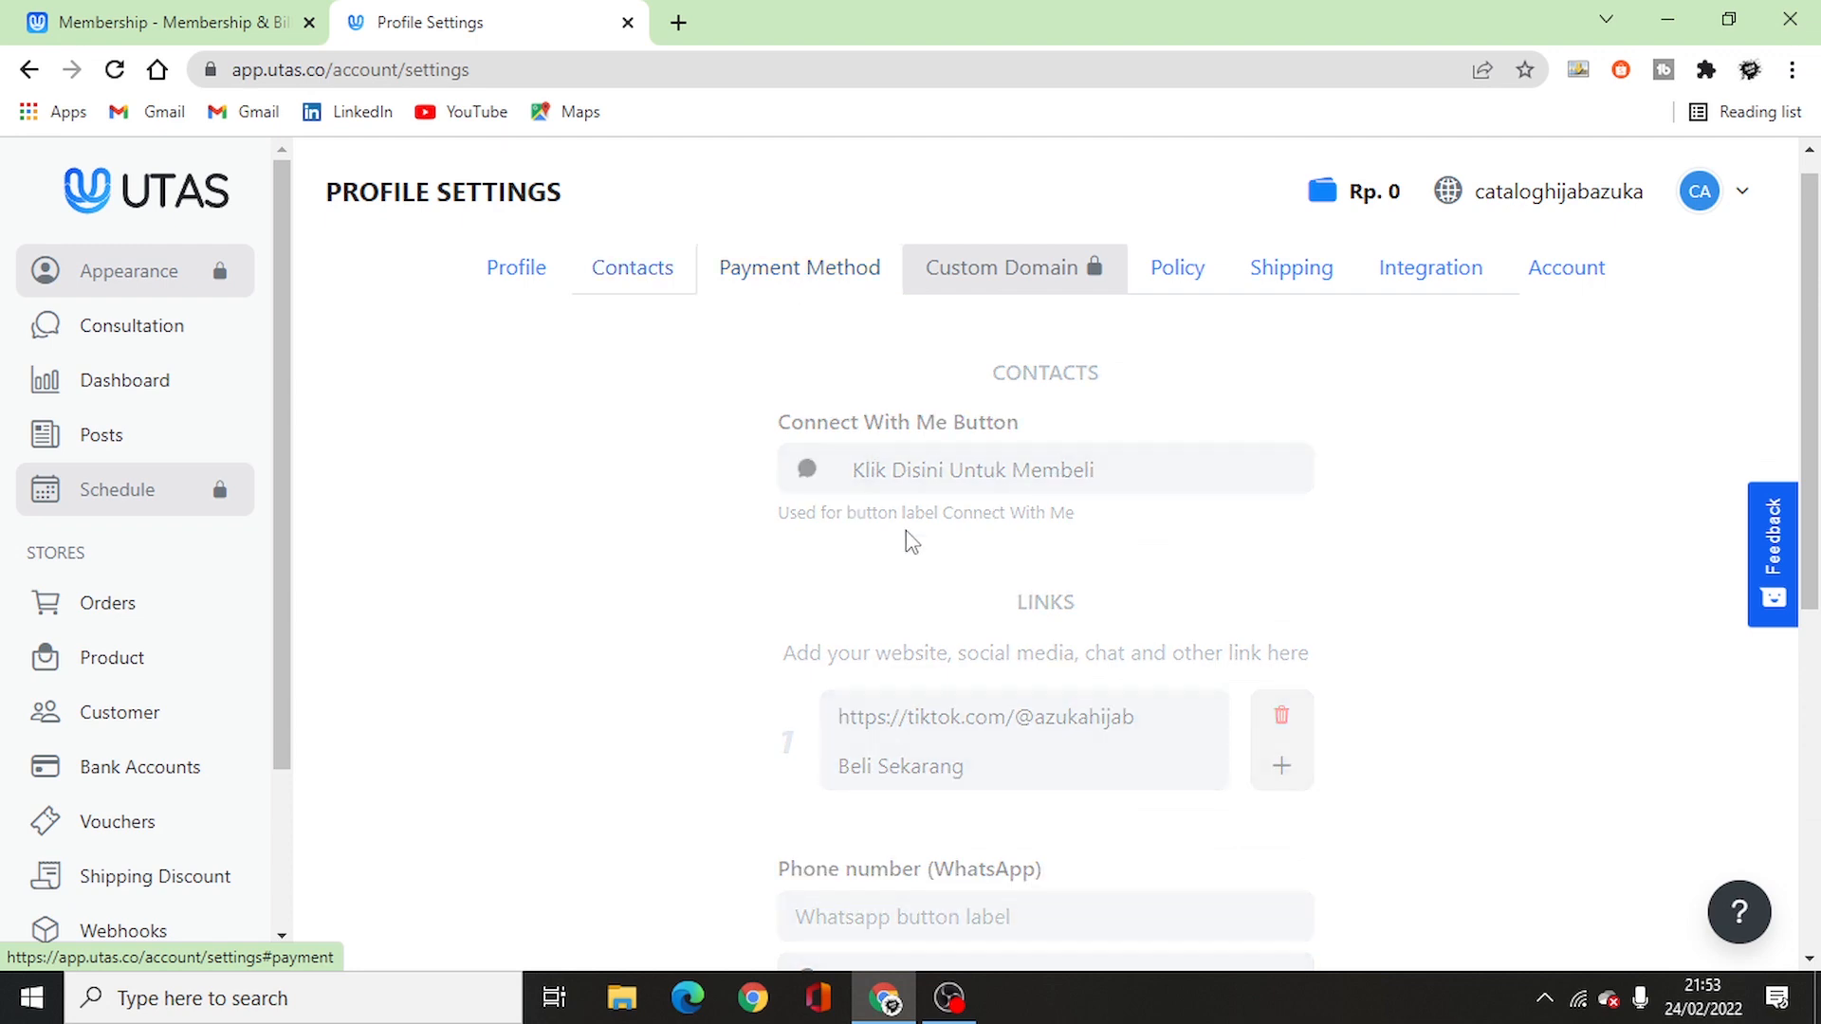
click(1284, 282)
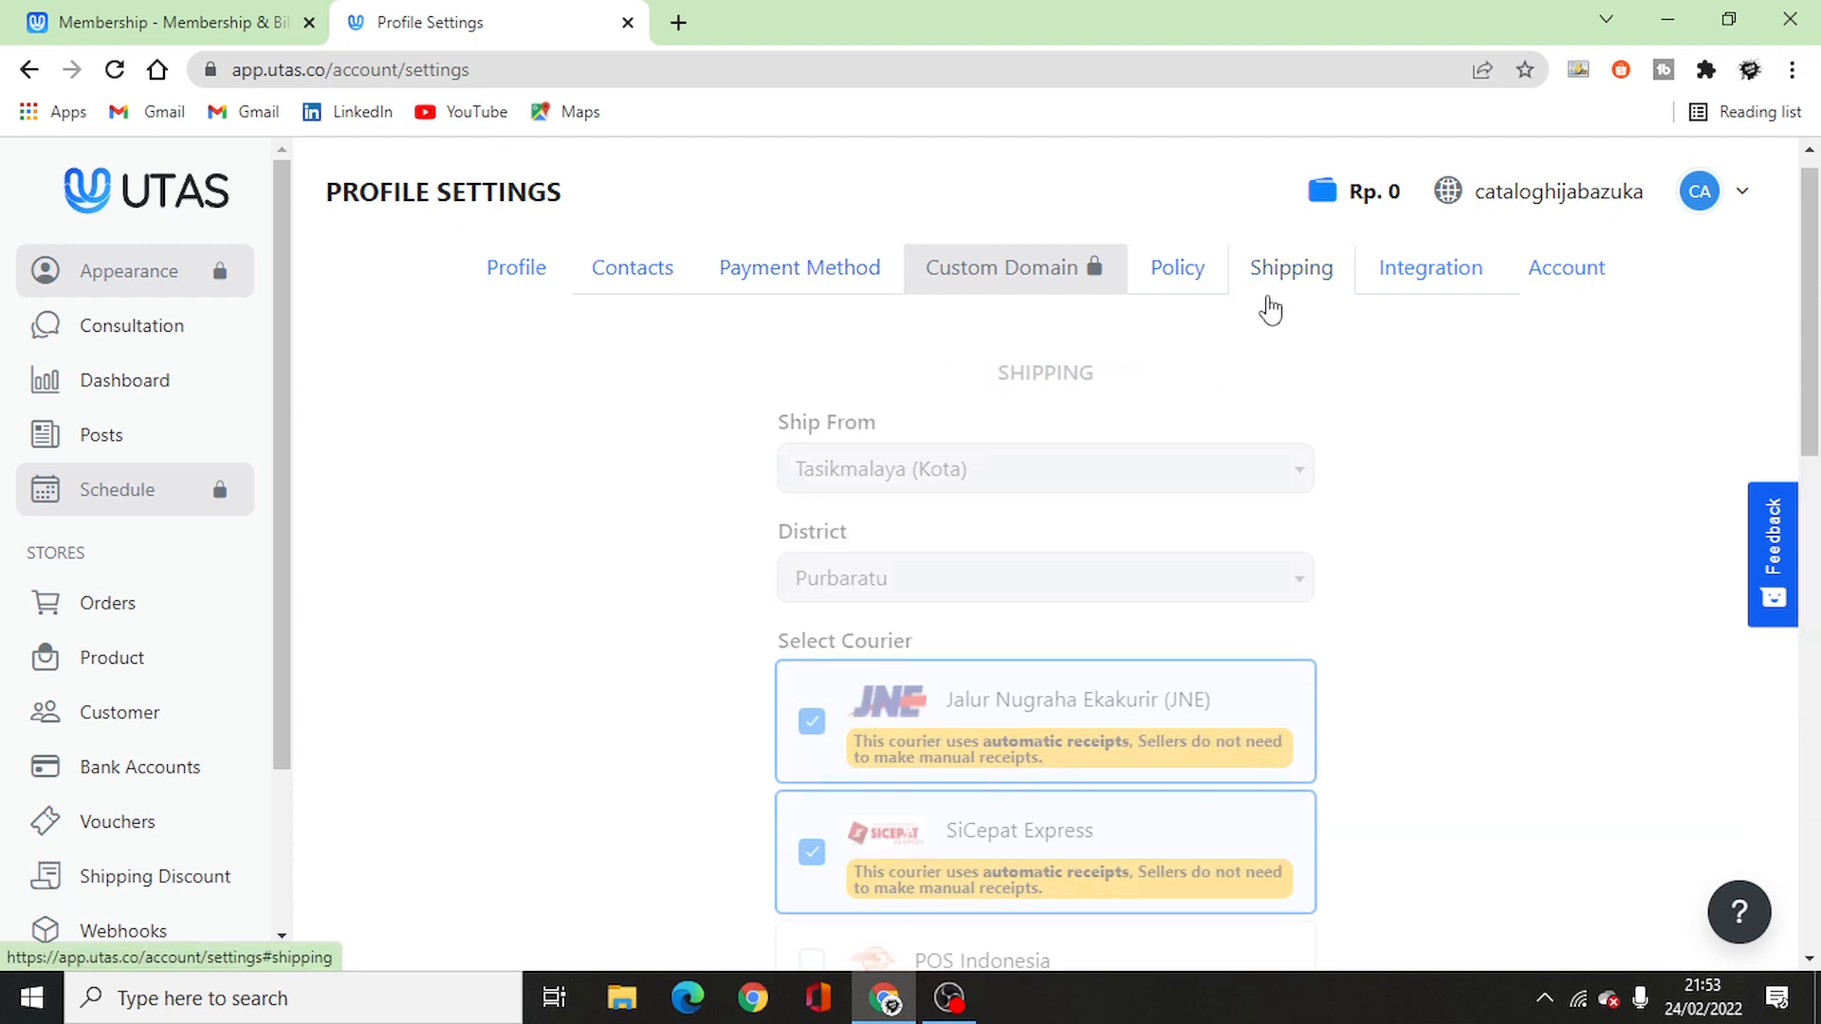
click(1460, 289)
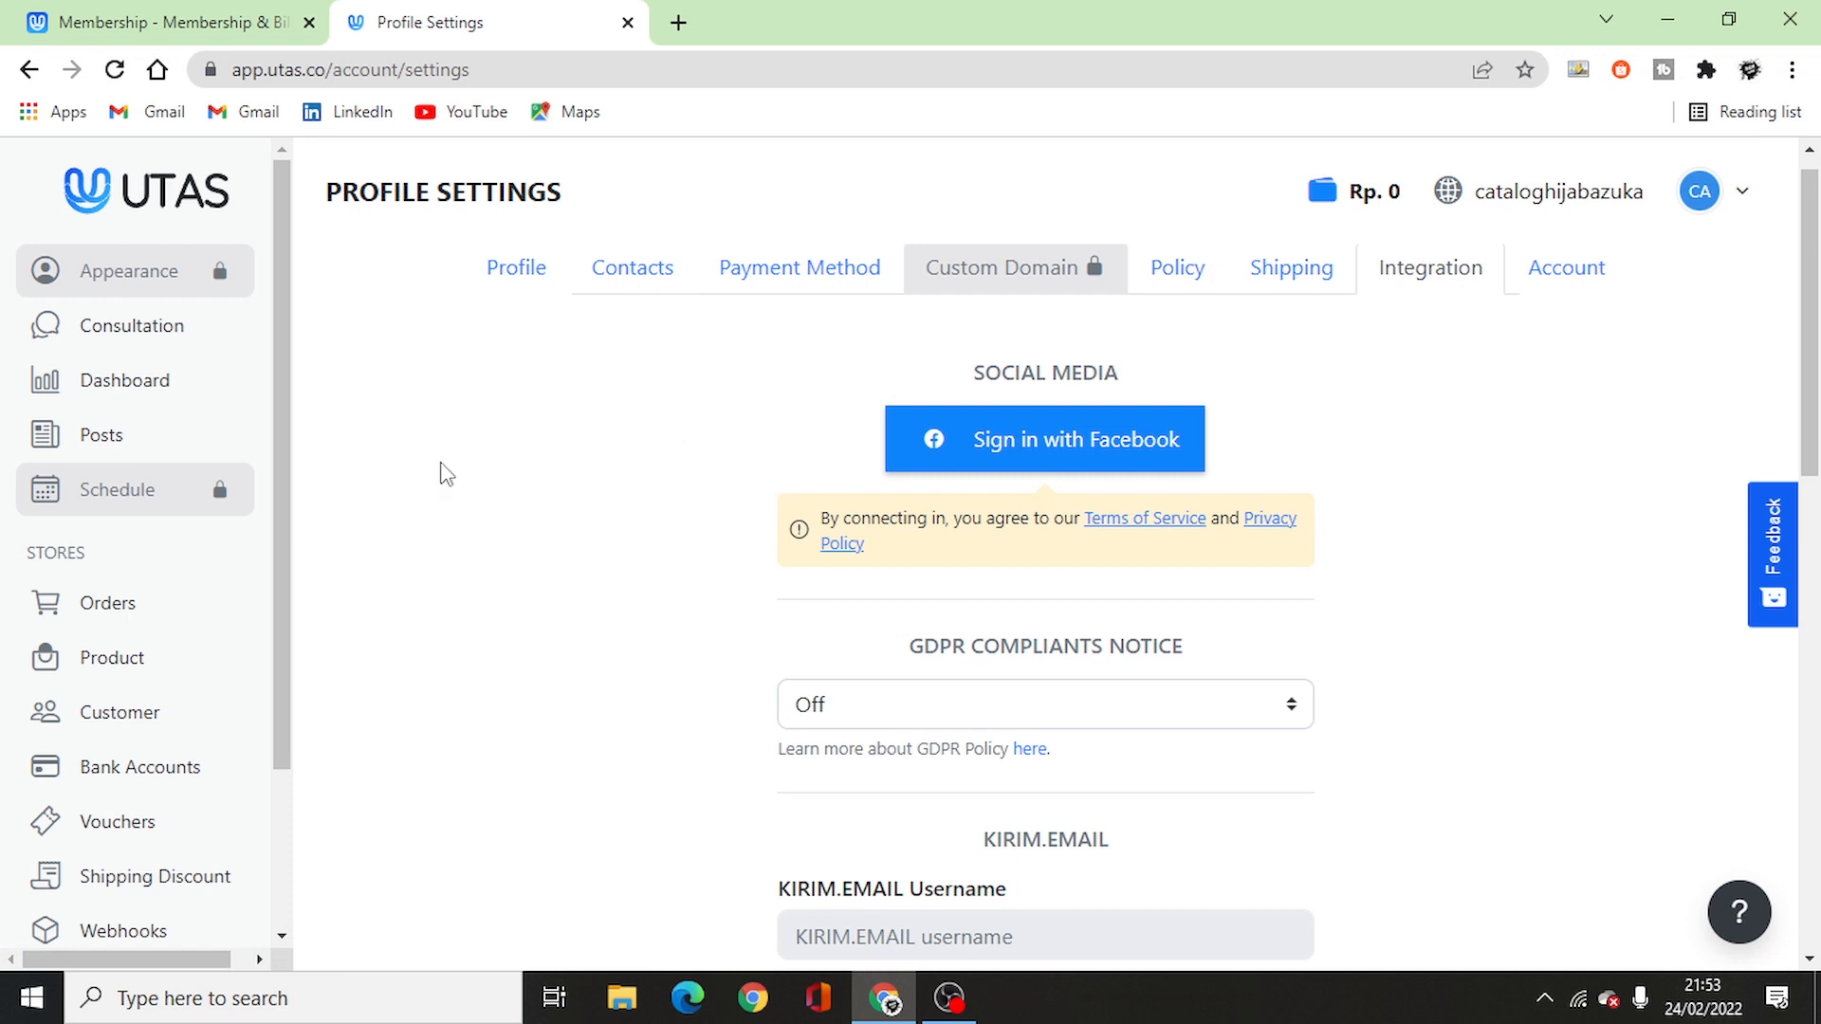
scroll(202, 360, down, 2)
click(164, 472)
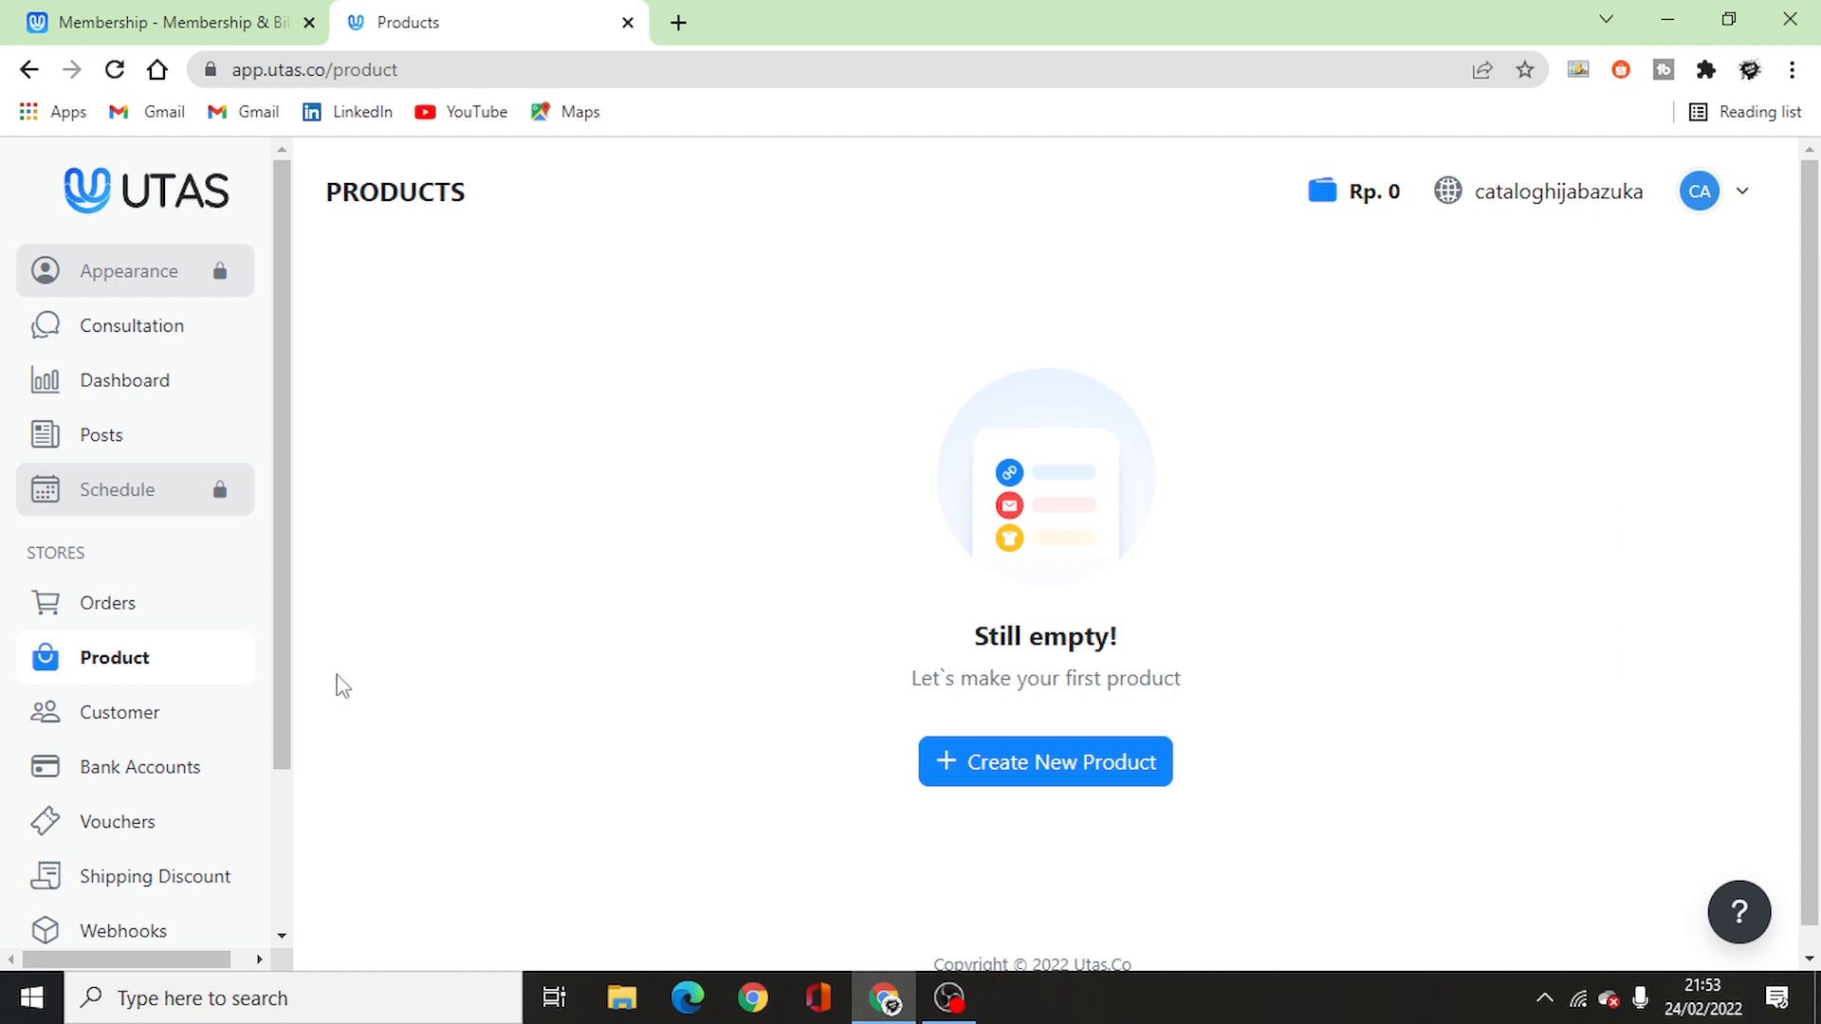
- From the Vouchers page, start a new voucher and focus its Voucher Name field
scroll(166, 645, down, 2)
click(162, 625)
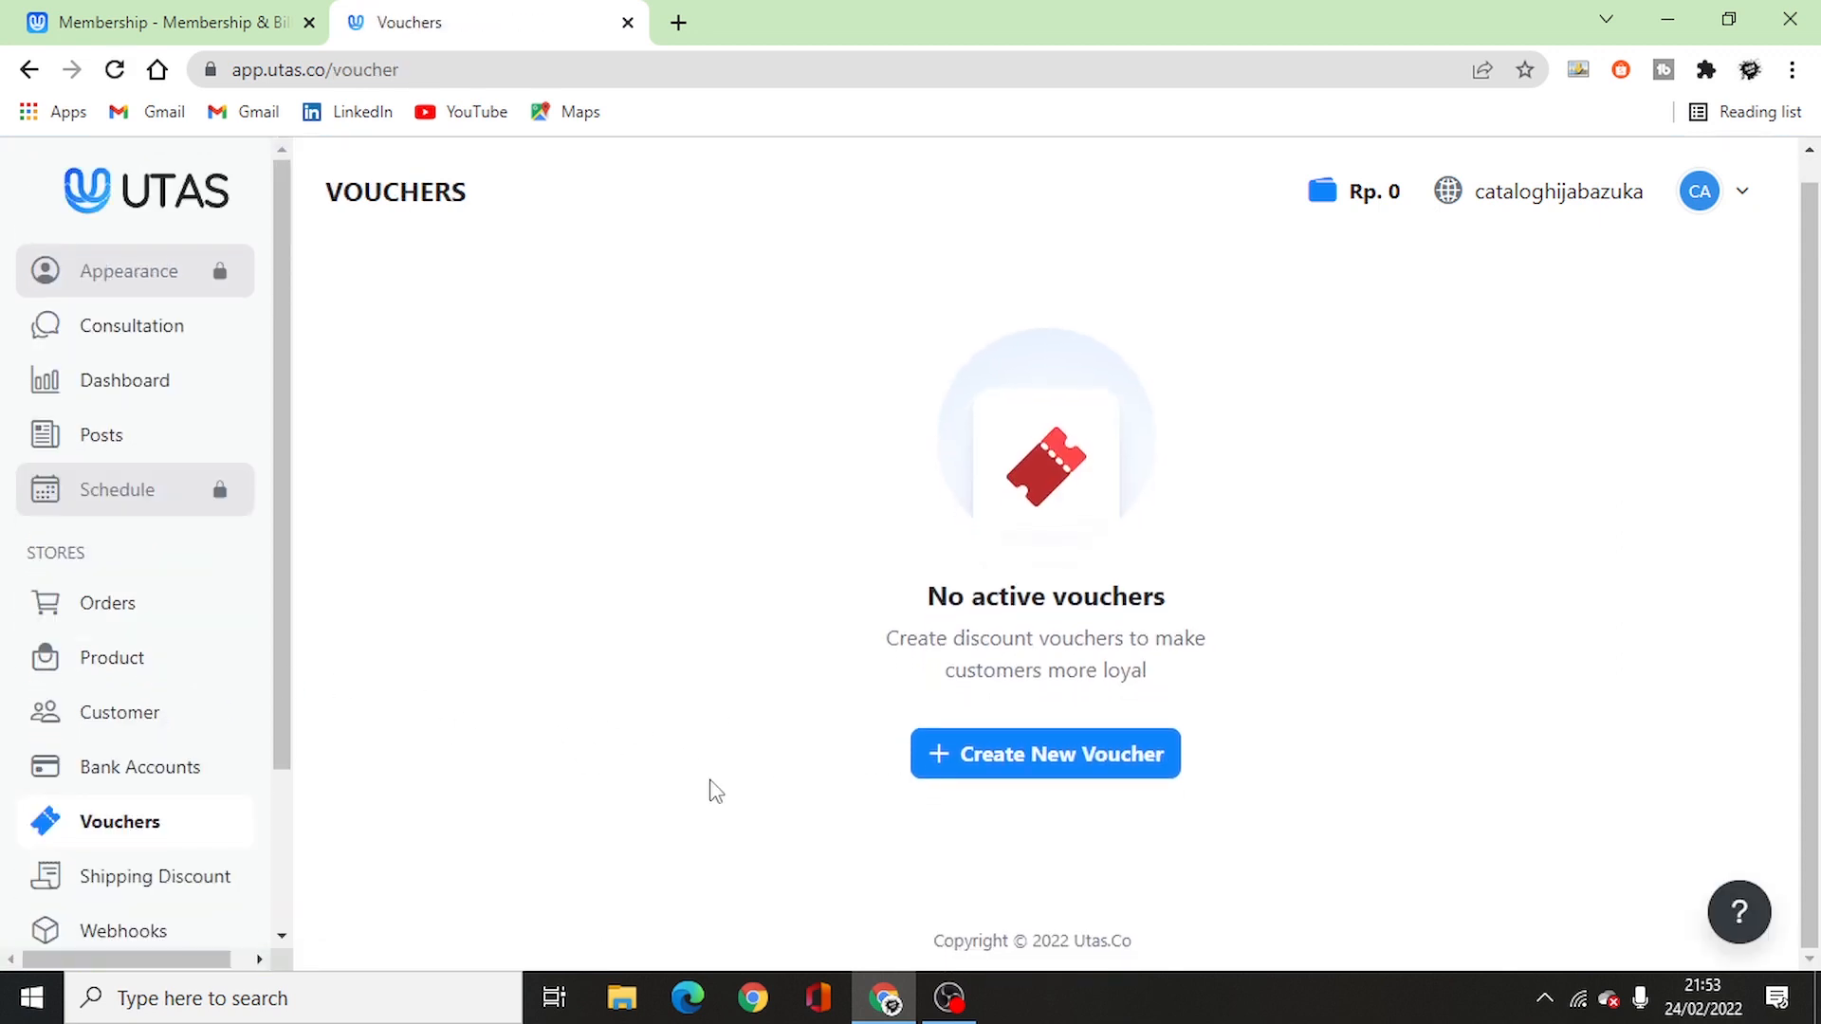
click(1045, 779)
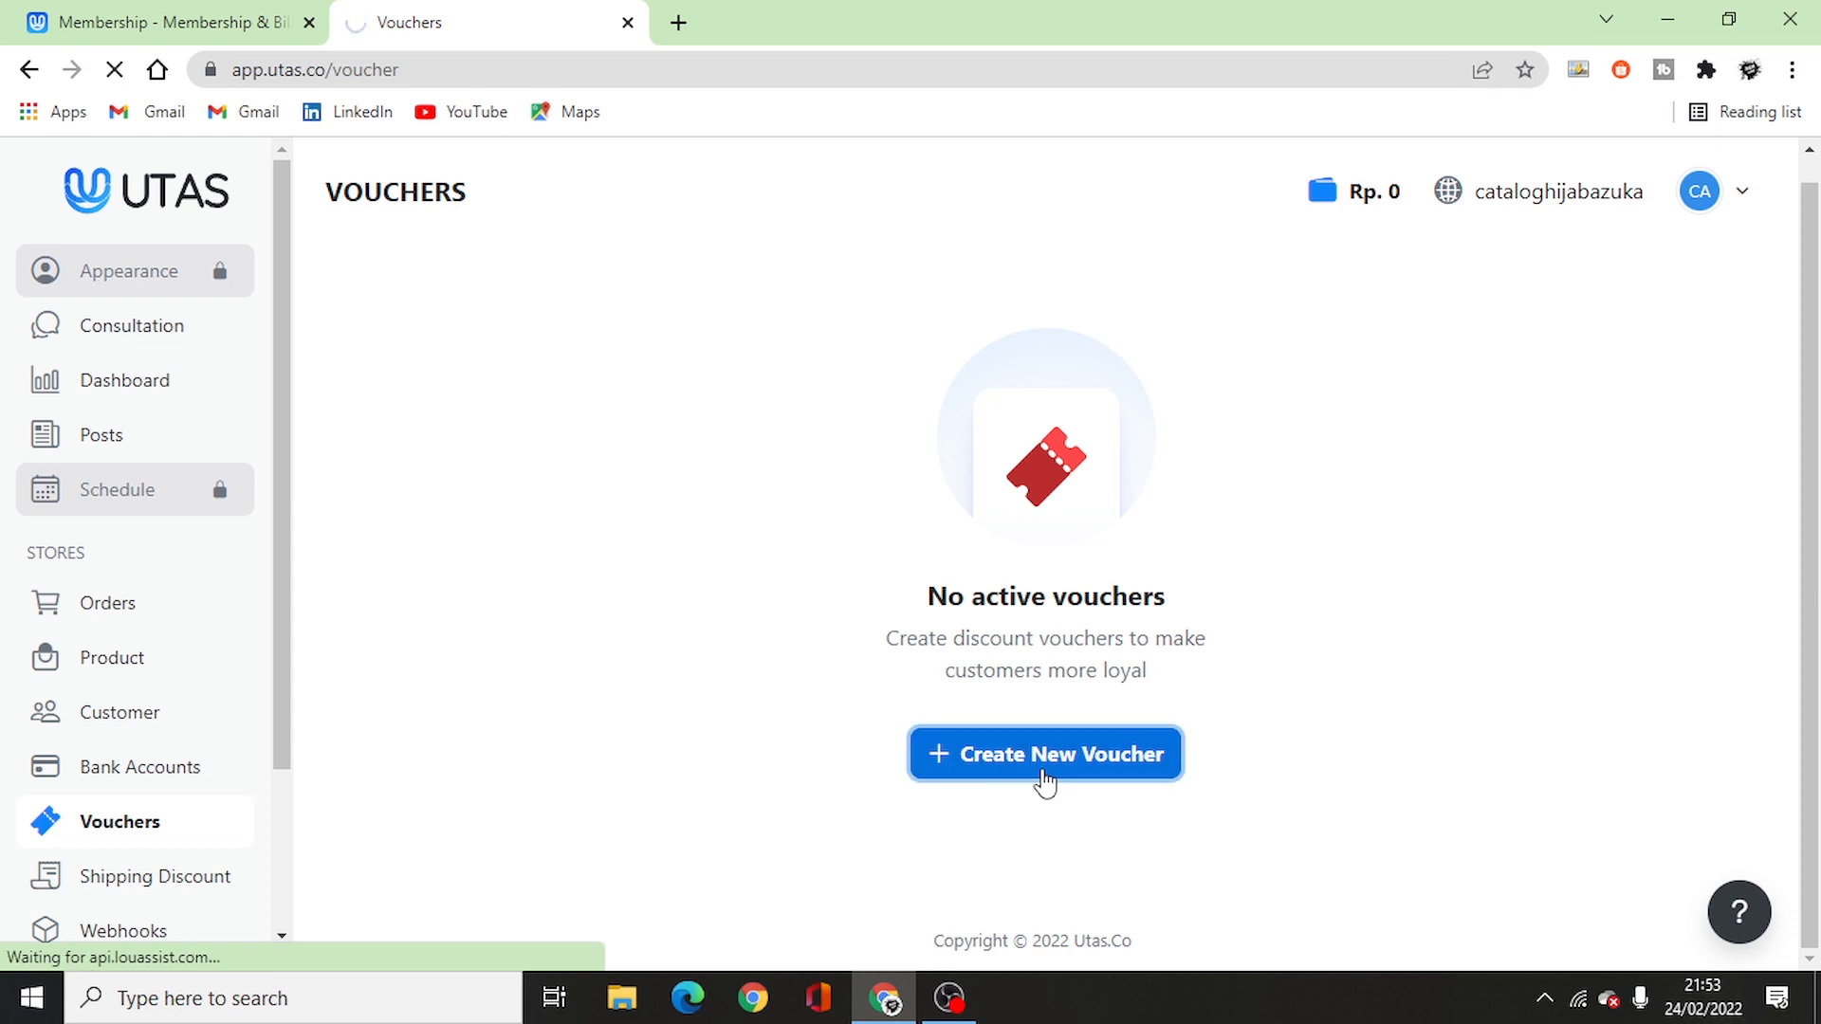
click(905, 340)
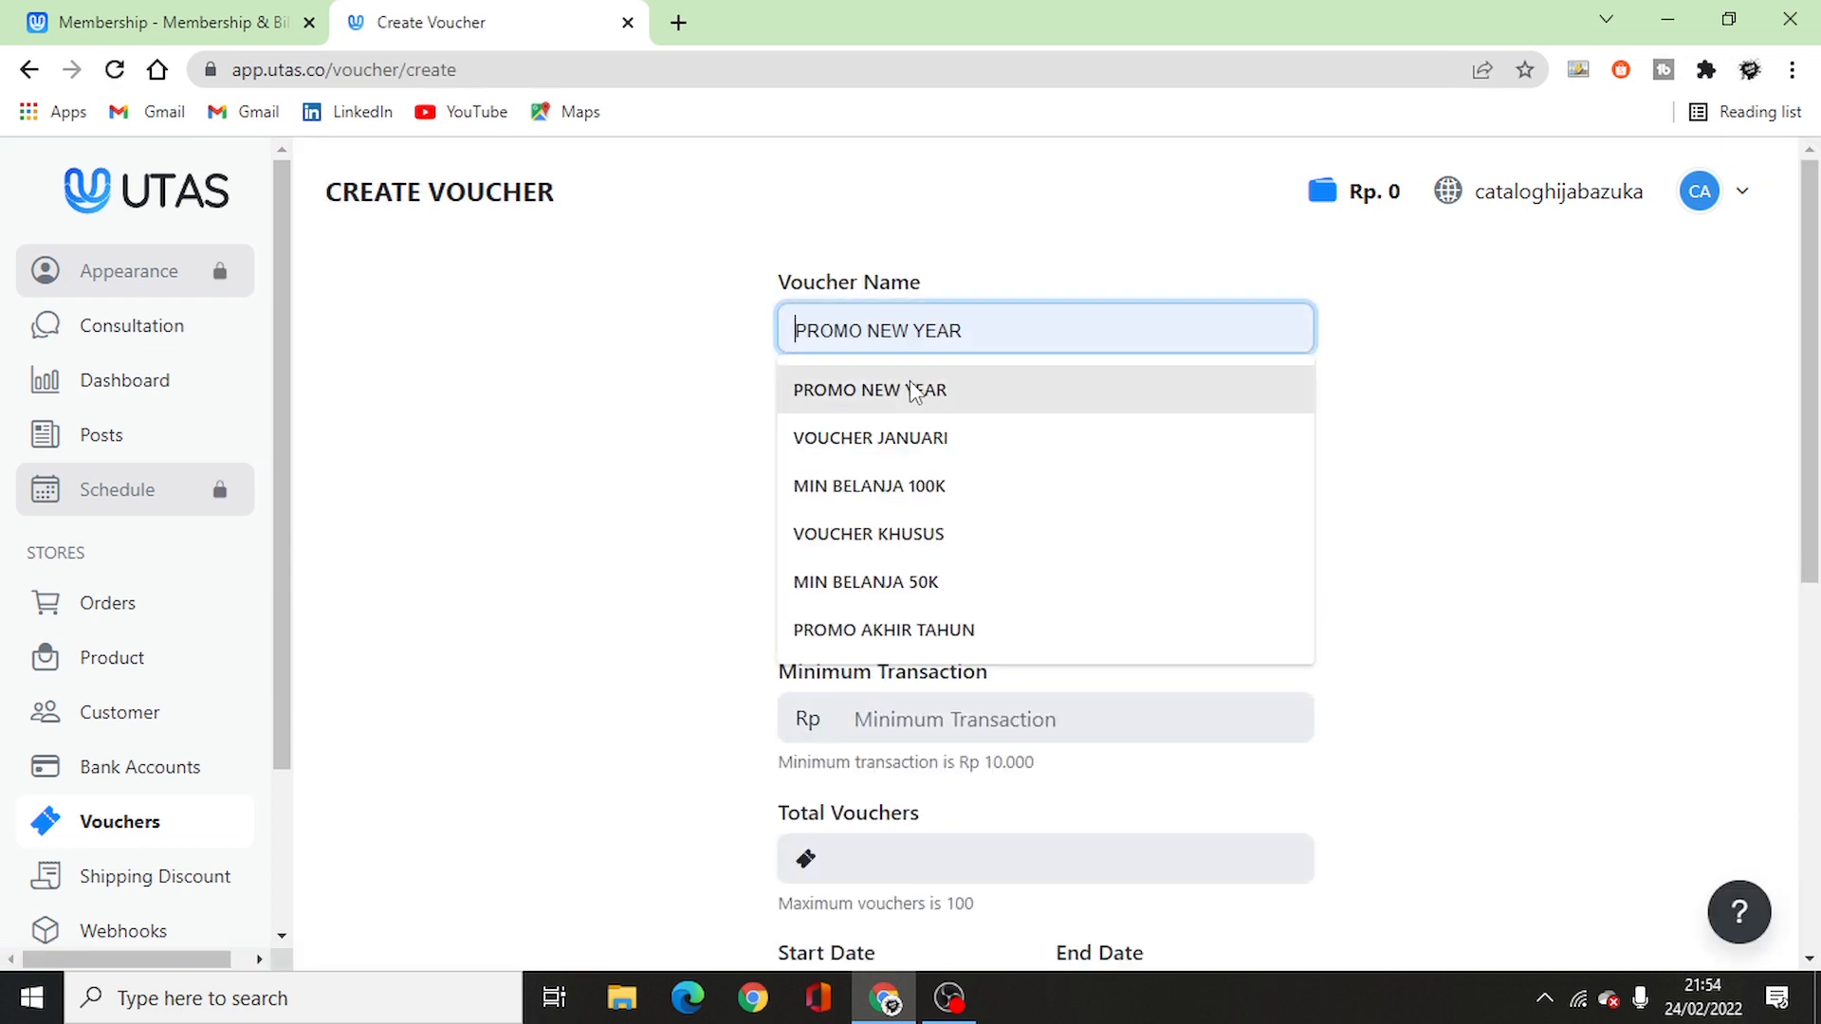
- Name the voucher PROMO NEW YEAR with code 3310 and a Nominal discount of 20000
click(814, 390)
click(912, 483)
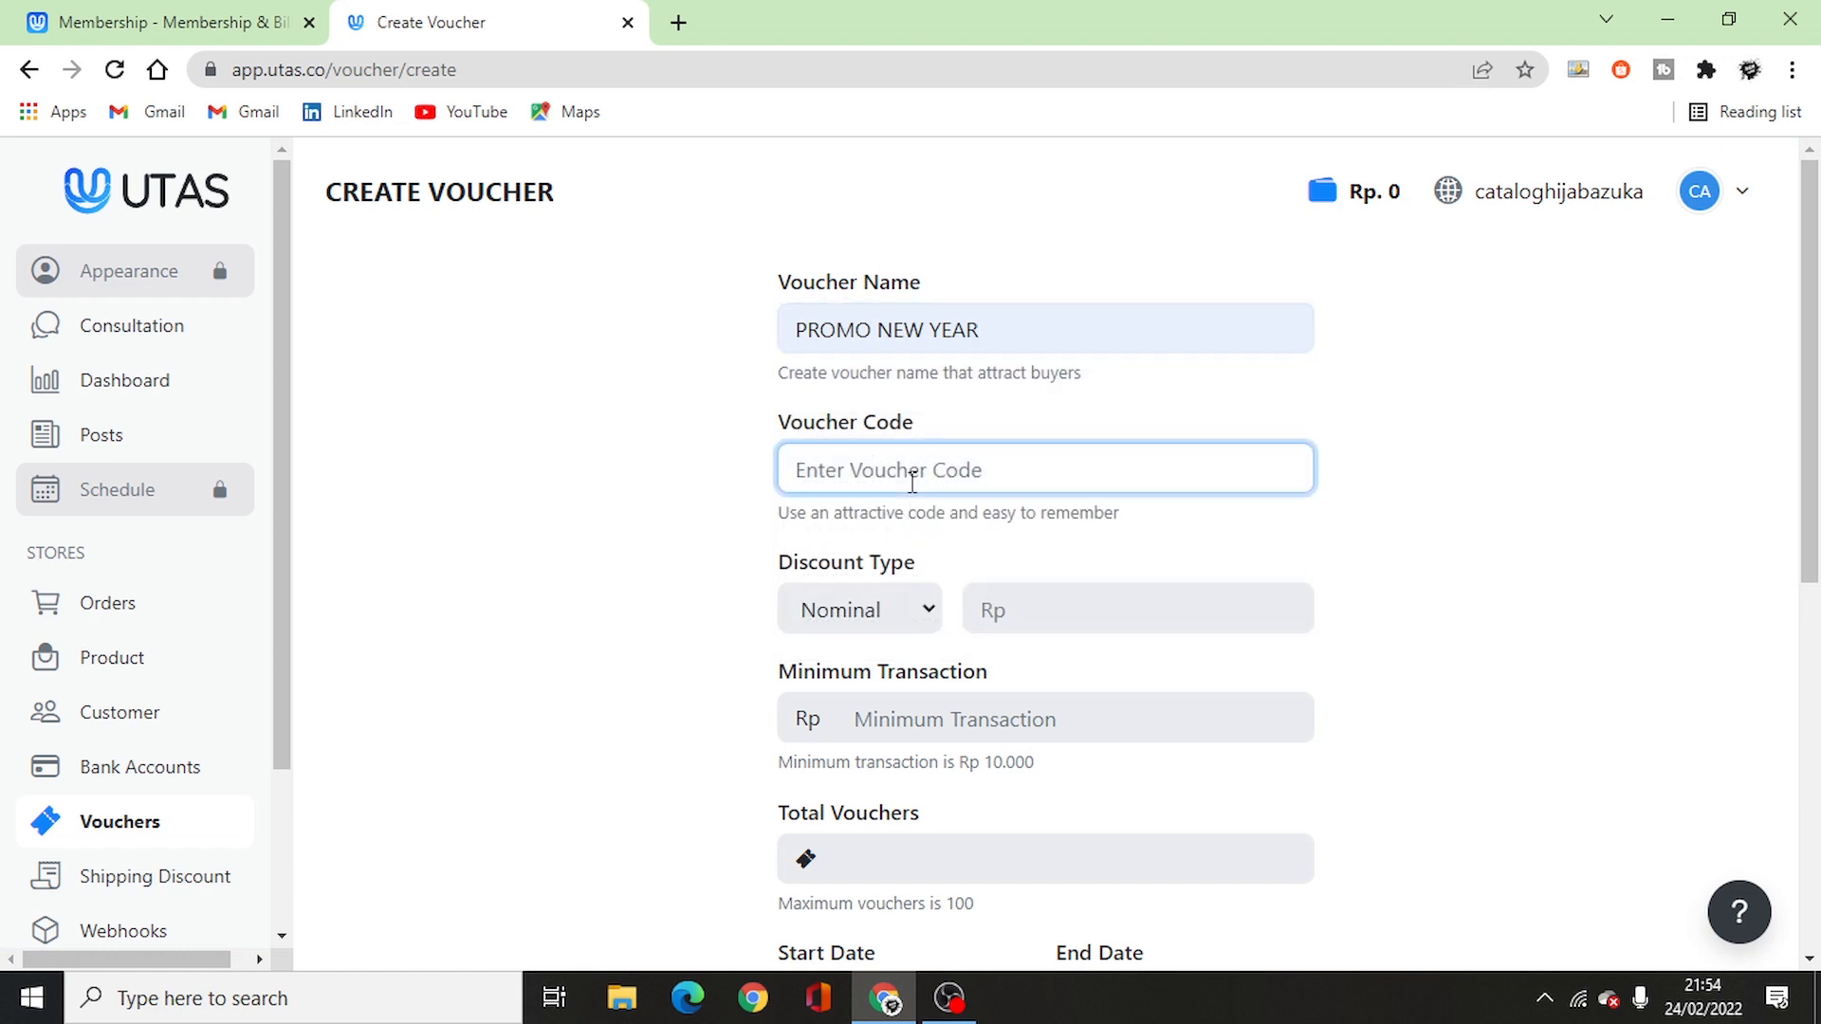
text(3310)
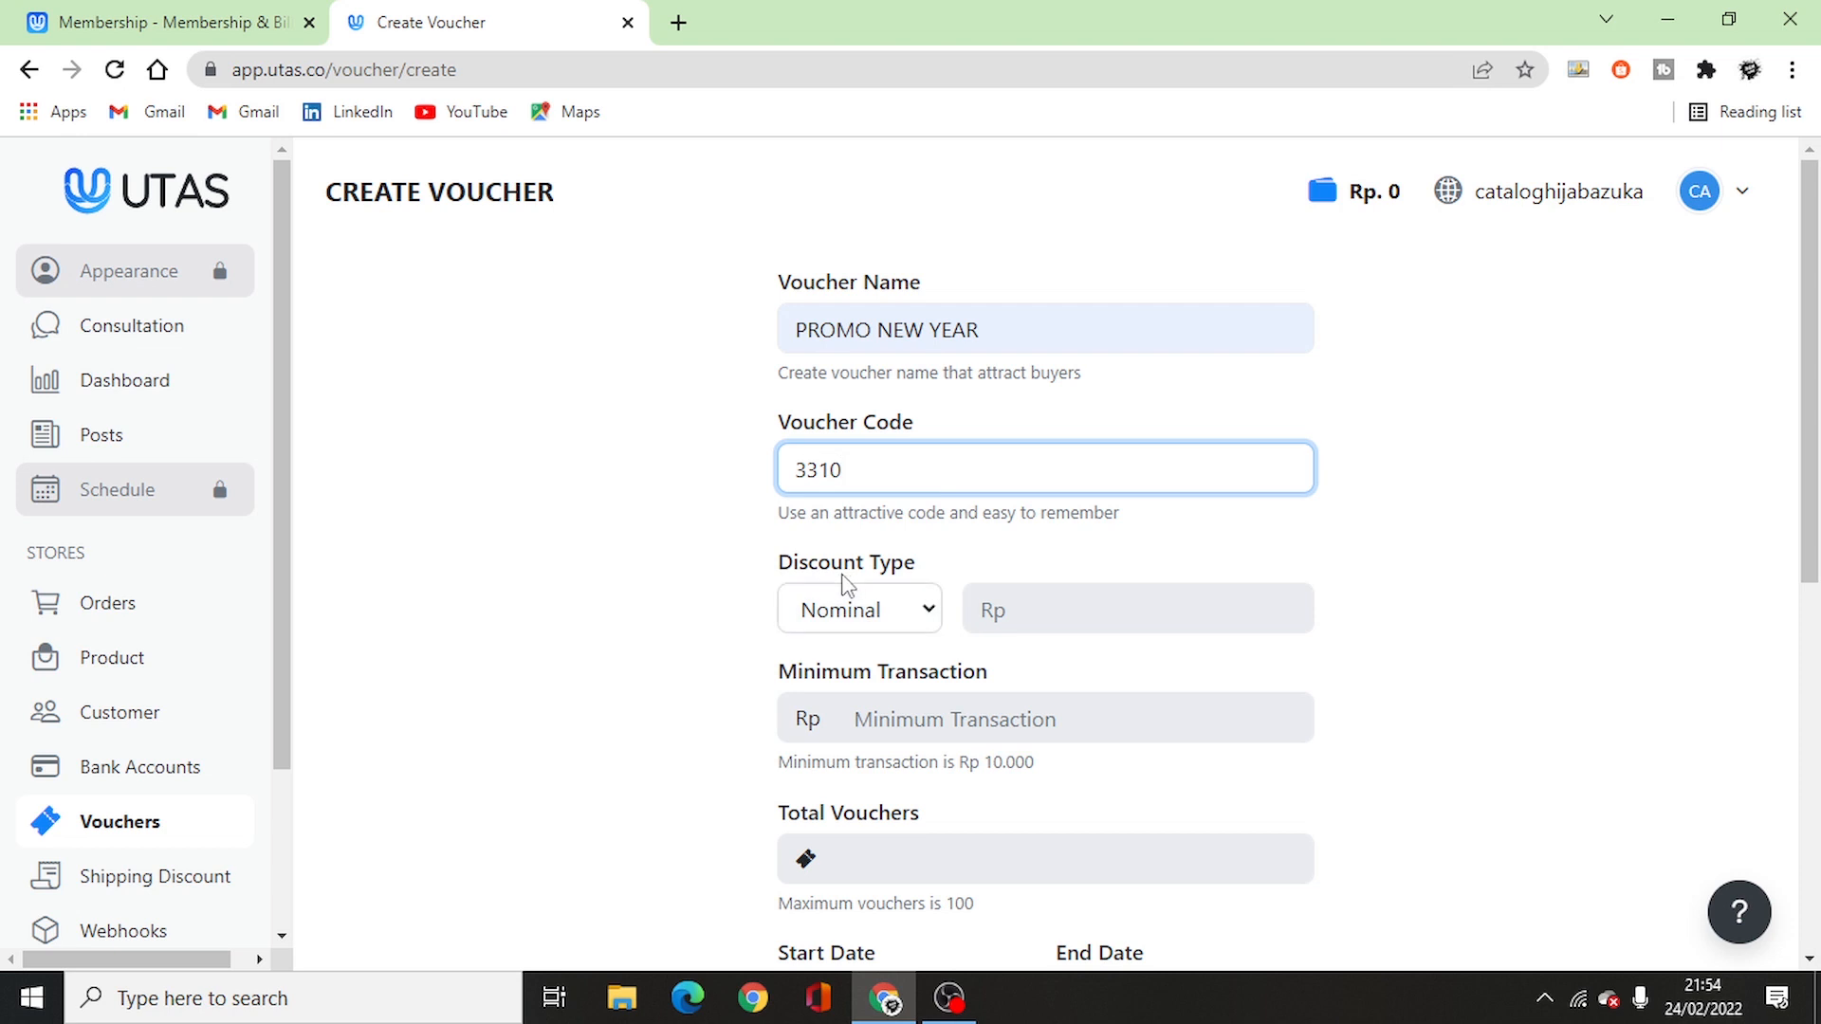
click(868, 610)
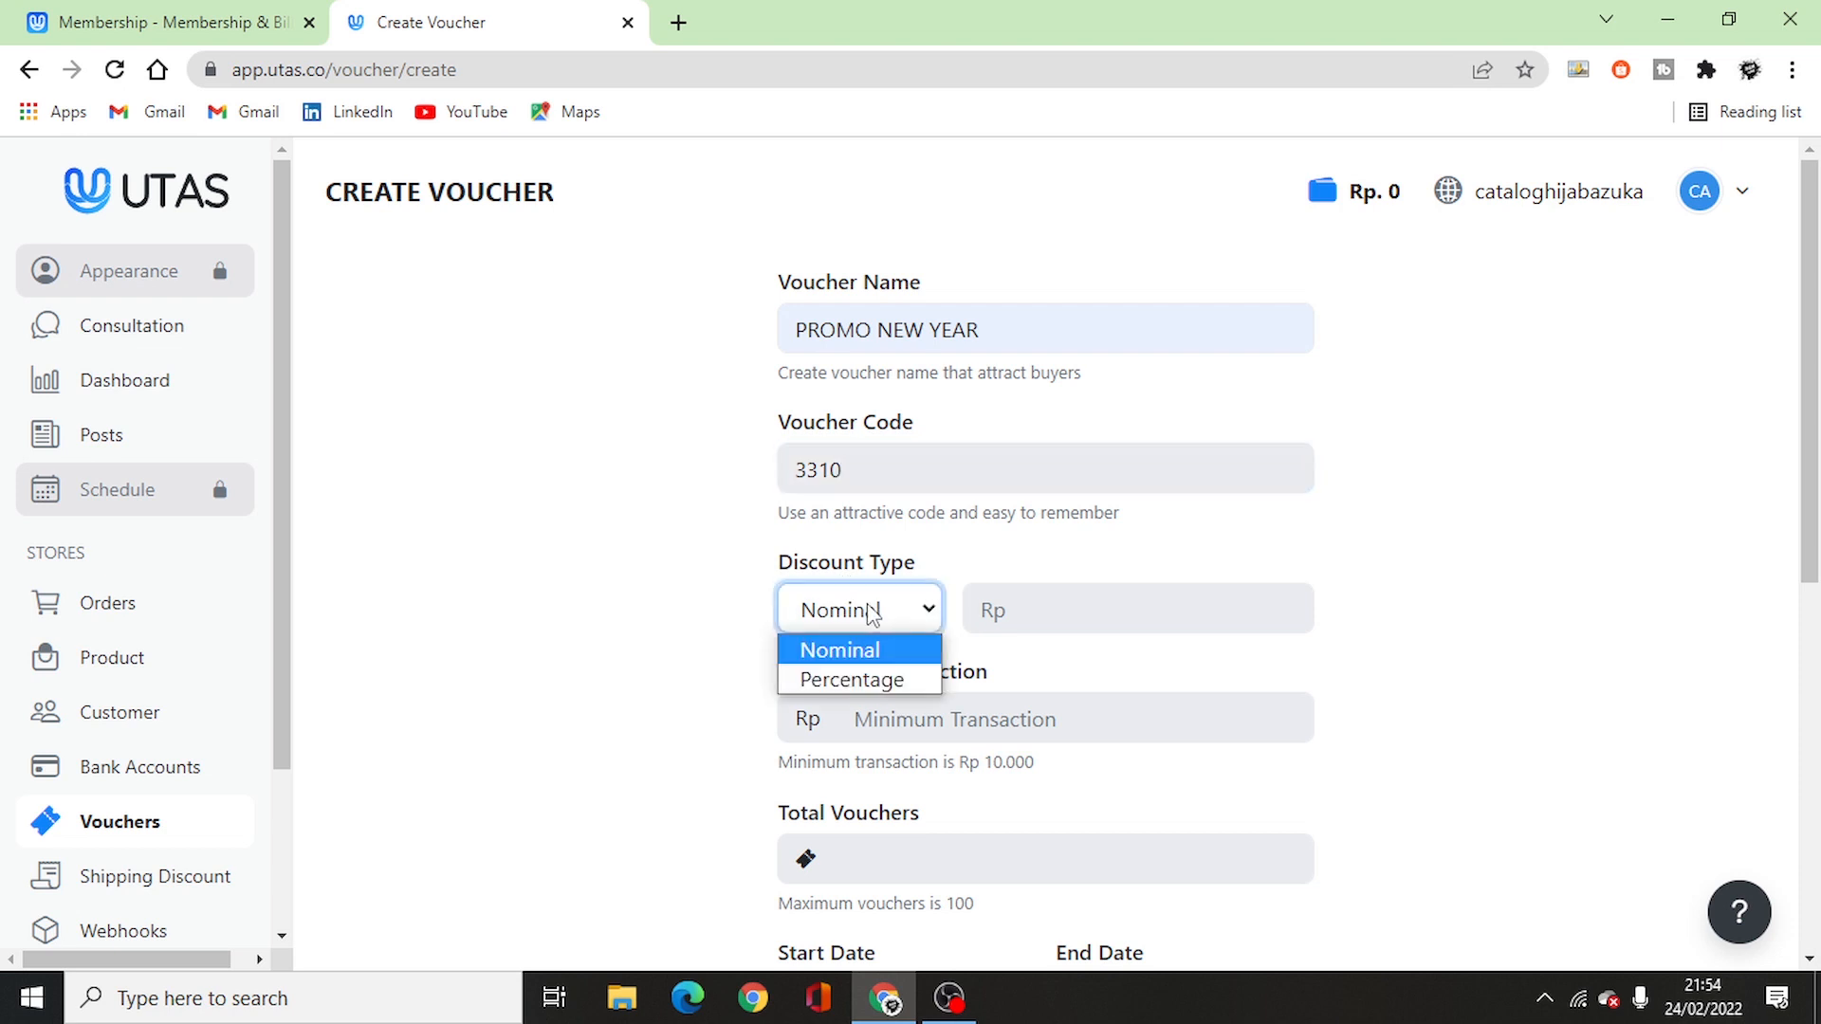
click(930, 628)
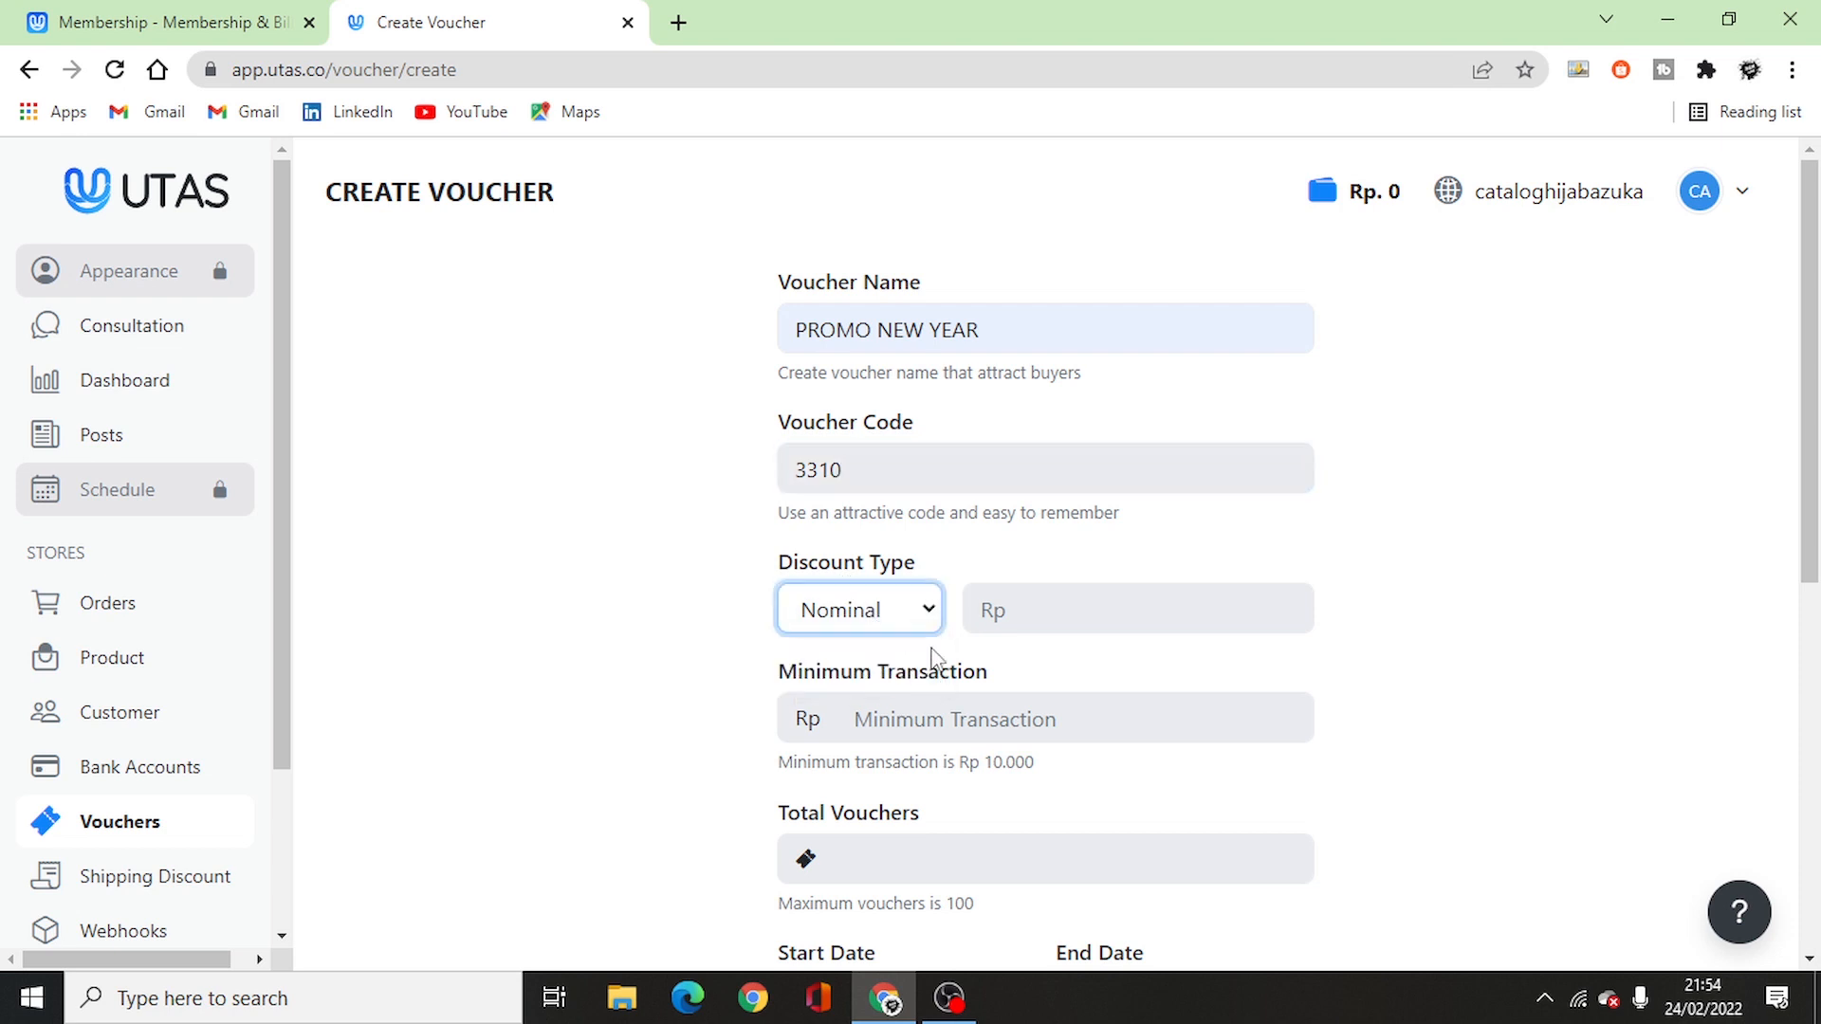
click(1059, 617)
text(200)
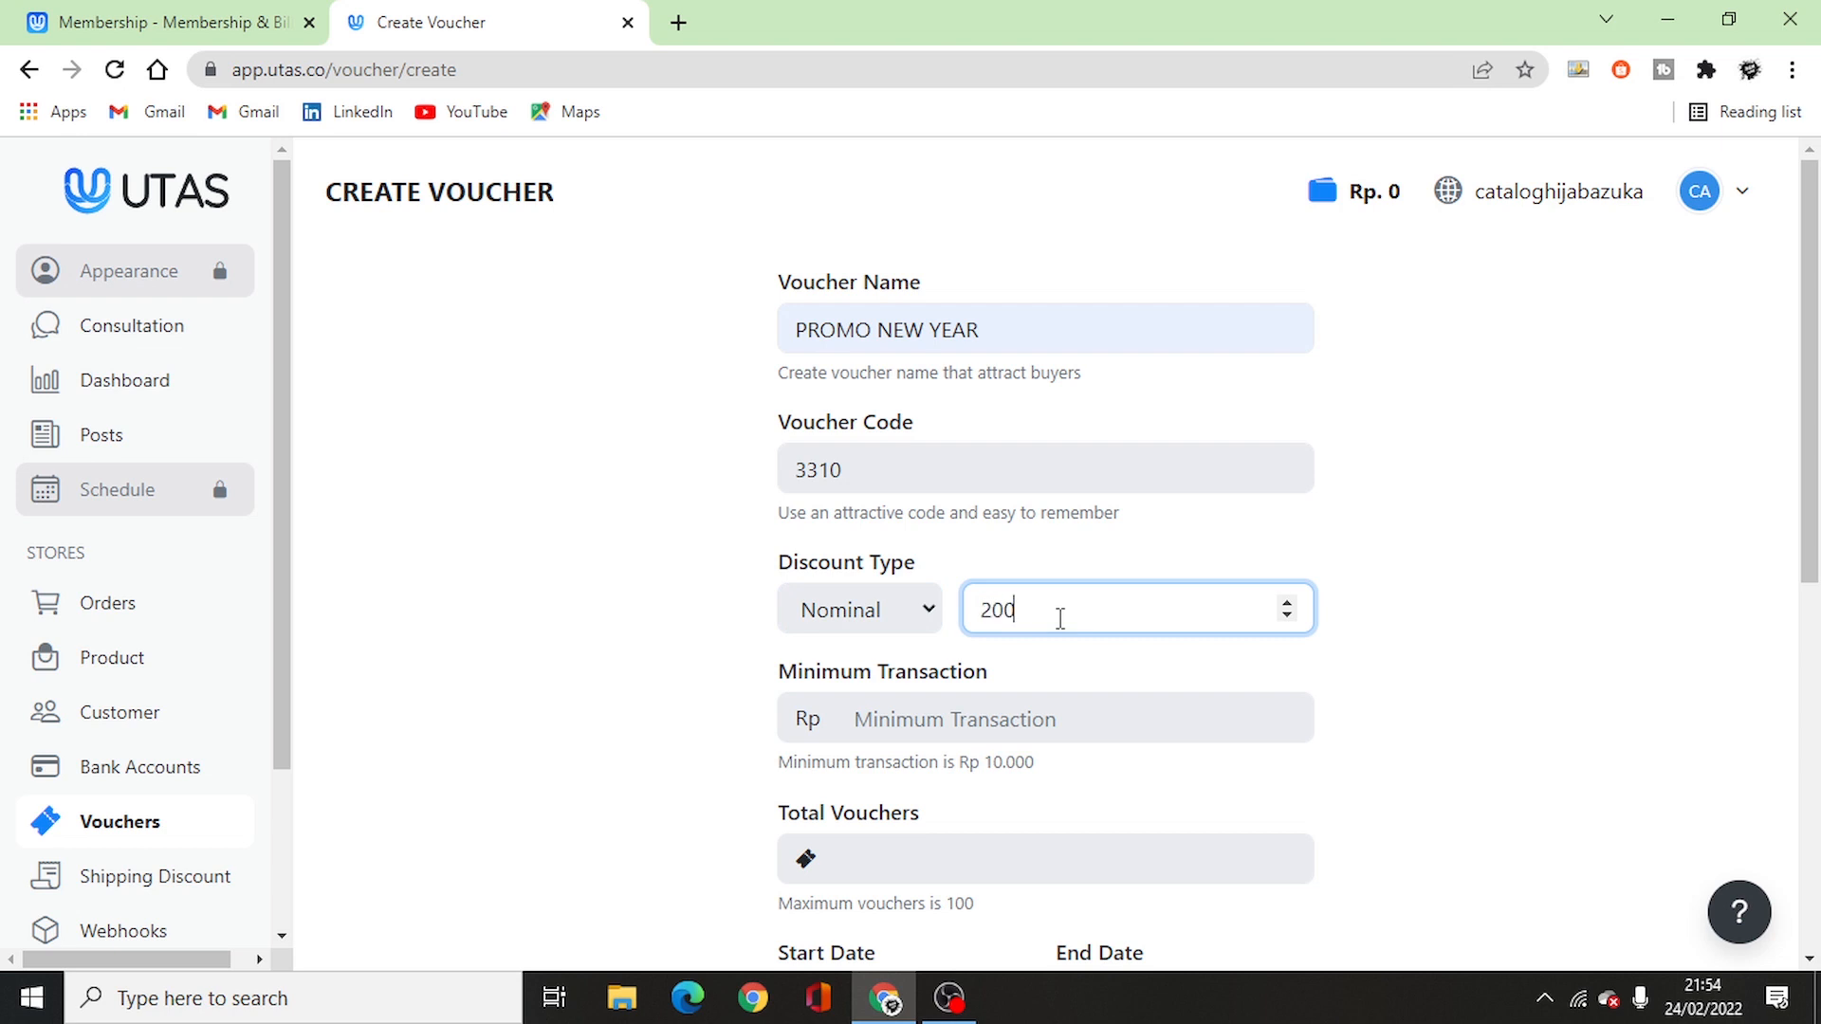
text(00)
click(1403, 701)
- Set the minimum transaction to 50000 and the total vouchers to 10
scroll(1406, 701, down, 1)
scroll(1406, 701, down, 2)
click(1109, 452)
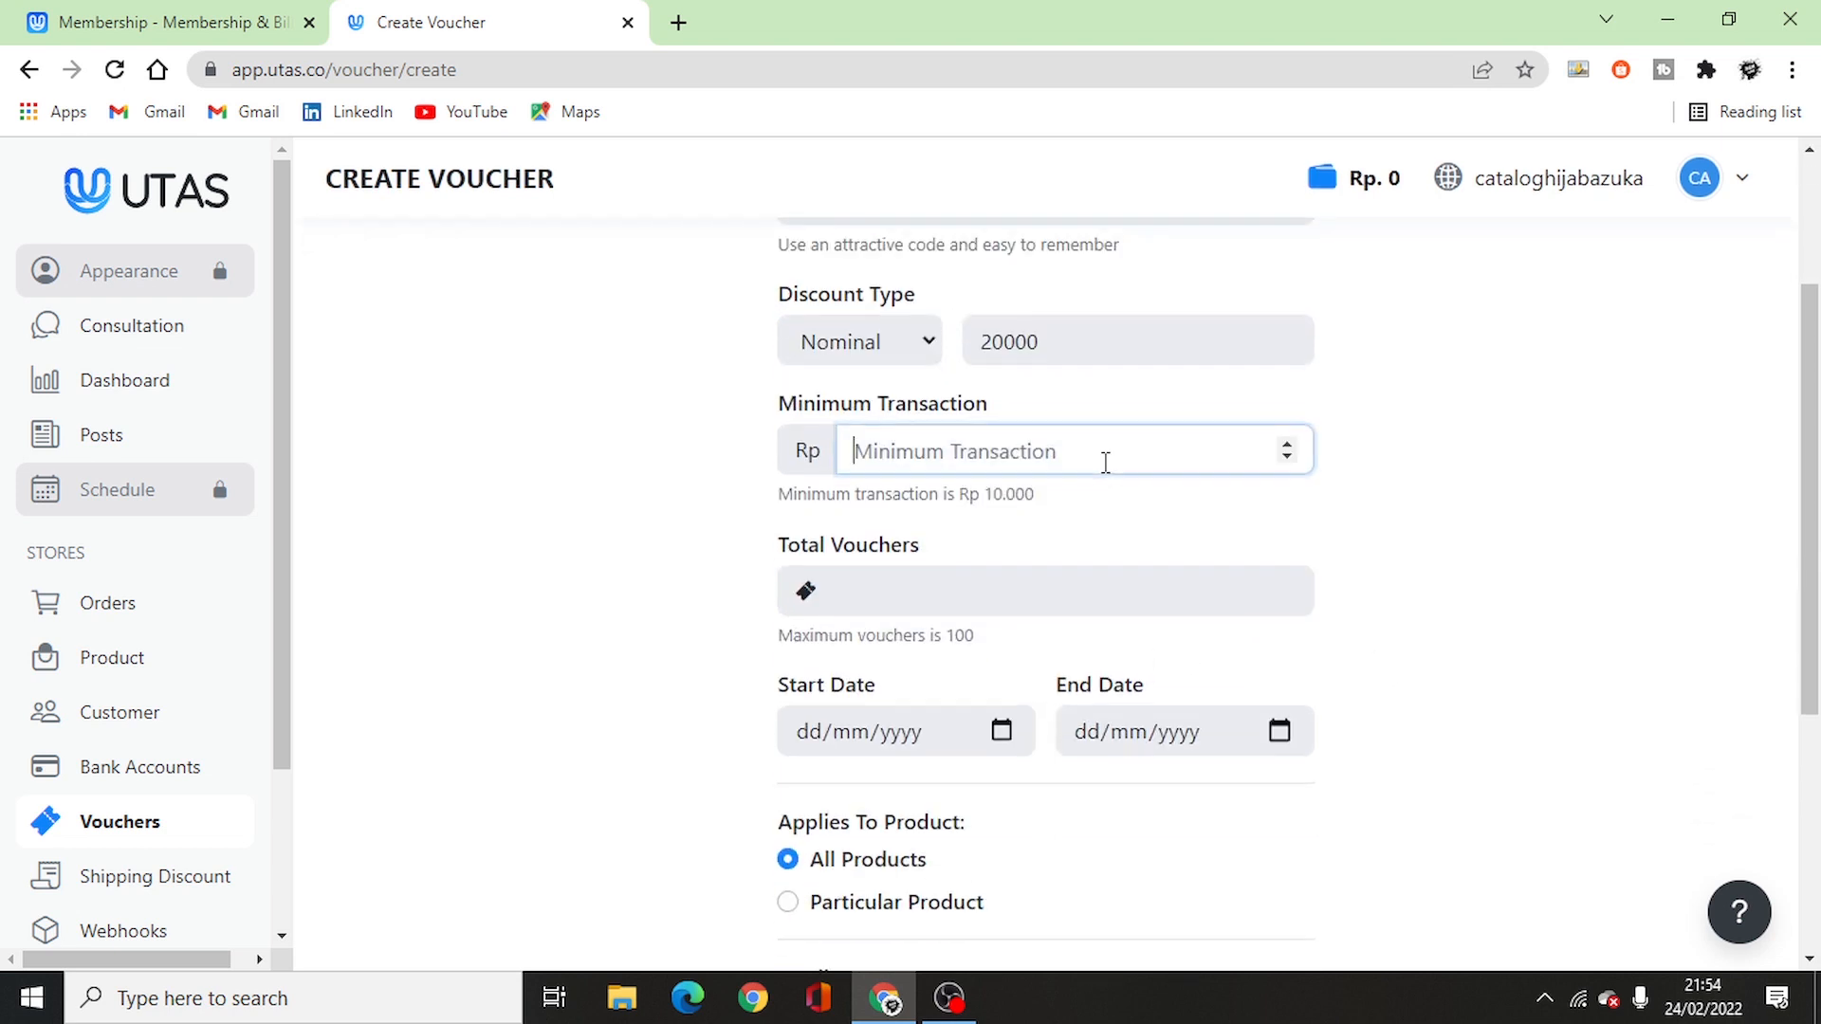
text(50000)
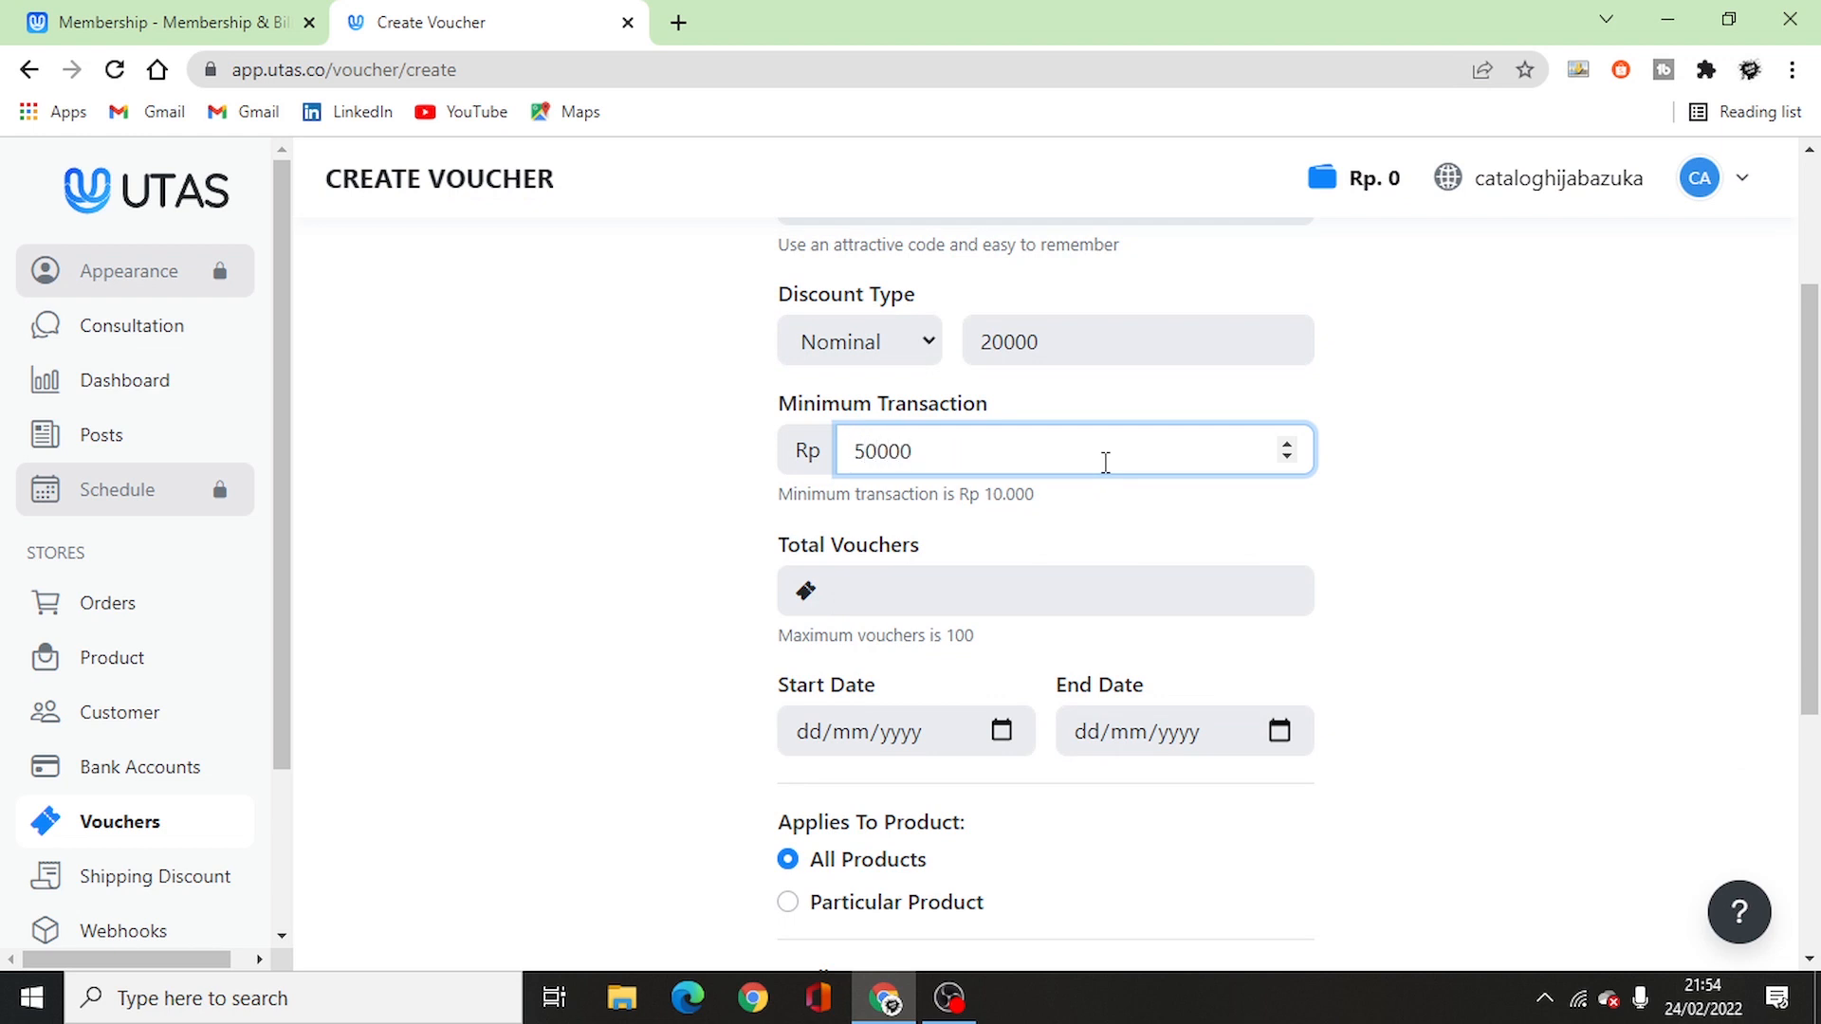
click(1020, 582)
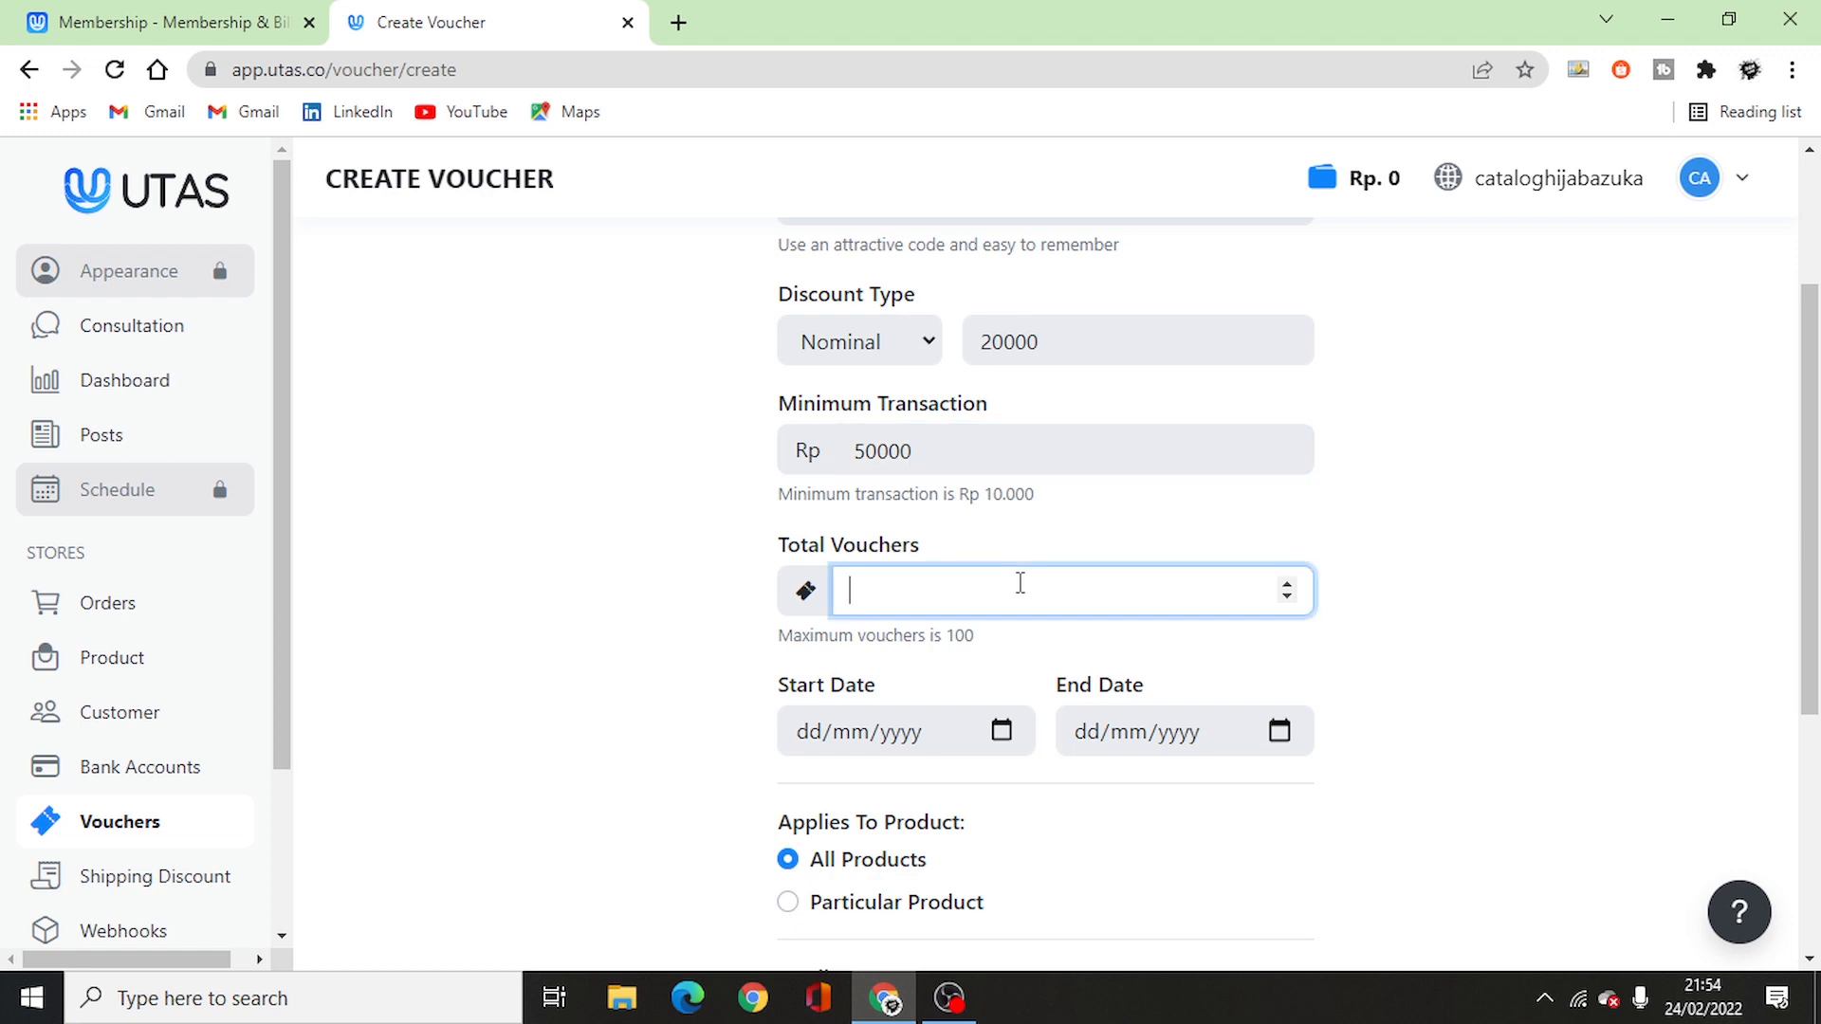
text(10)
scroll(1537, 512, down, 3)
- Enter start date 25/02/2022 and end date 01/03/2022, then save the PROMO NEW YEAR voucher
click(827, 501)
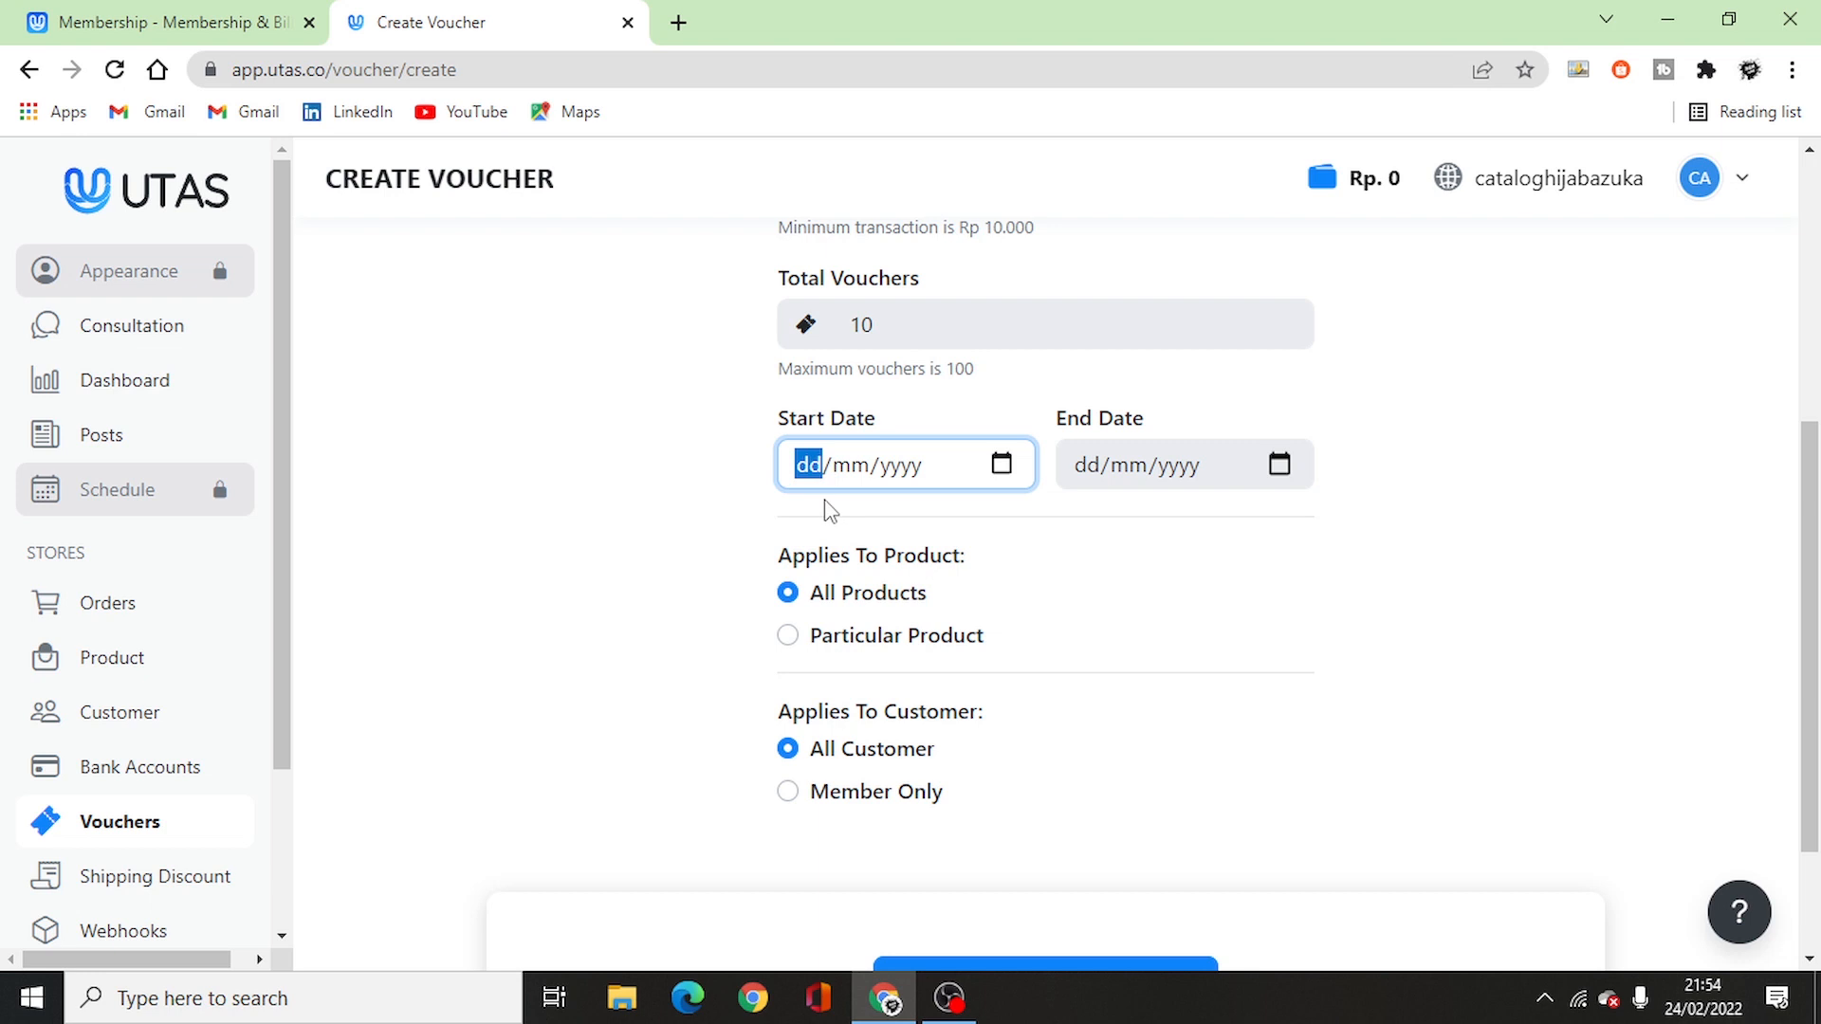
text(25/)
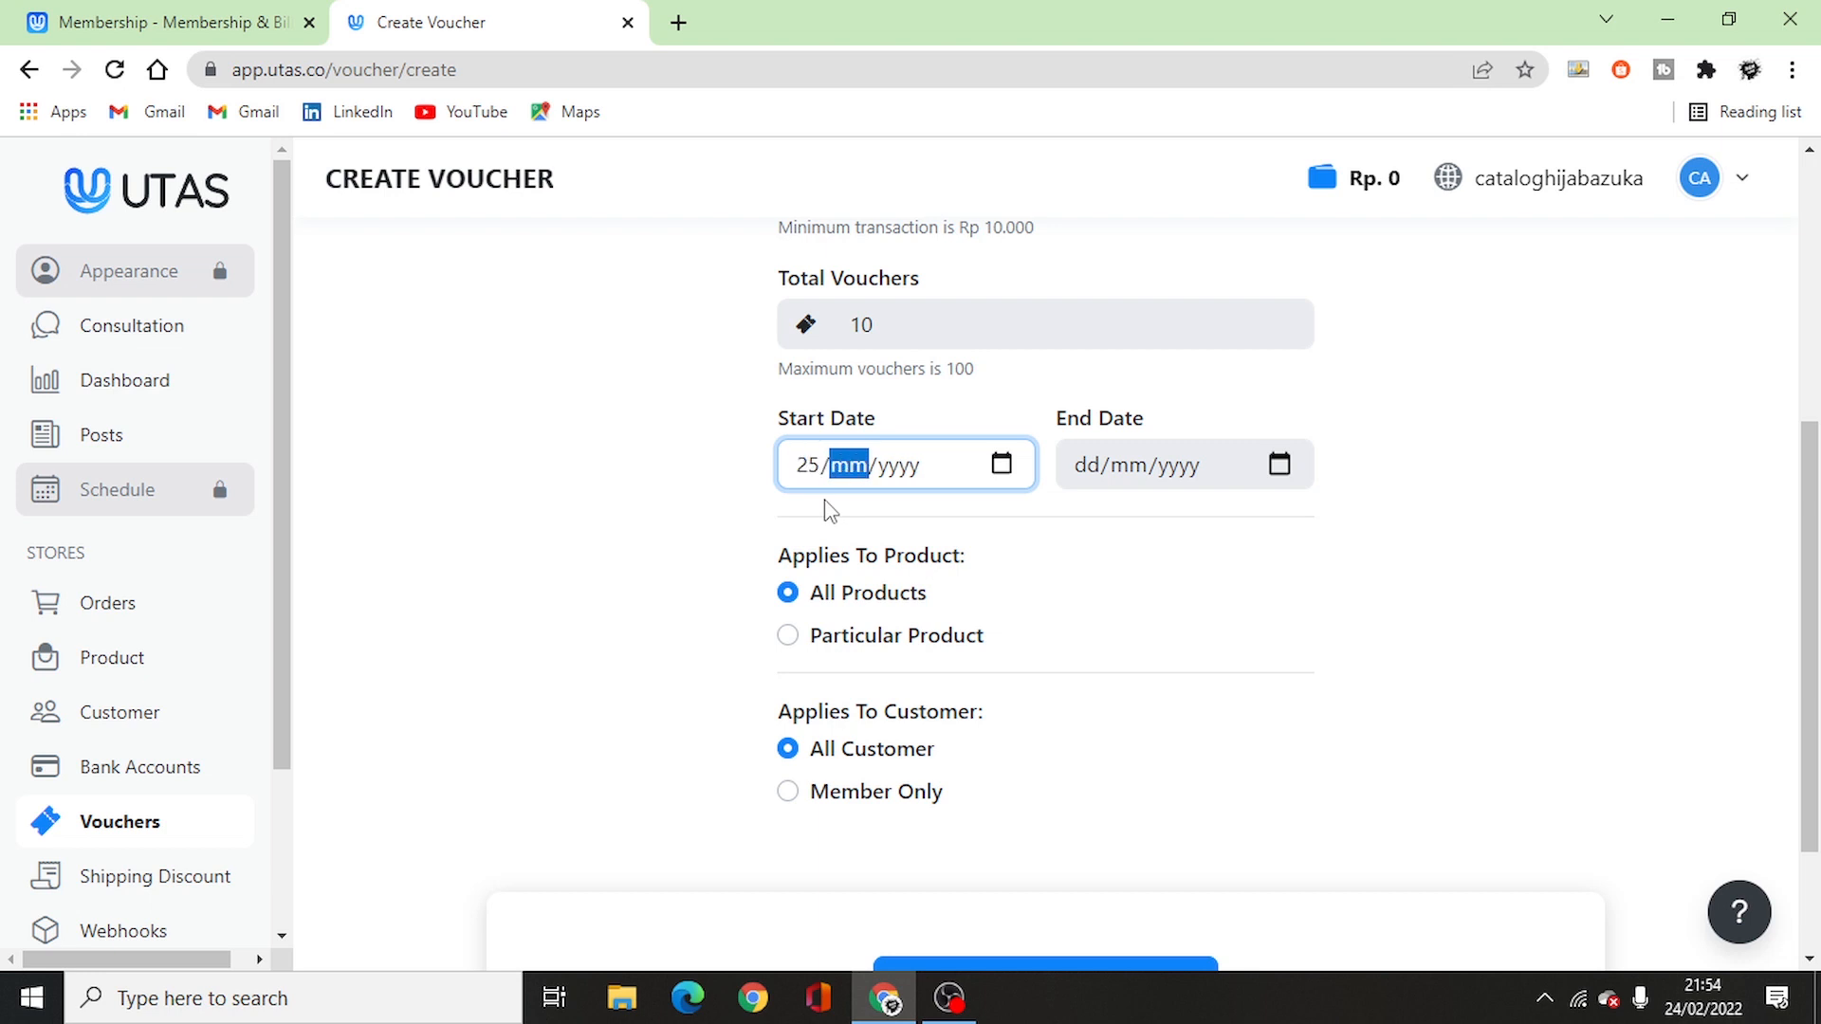
text(02/2022)
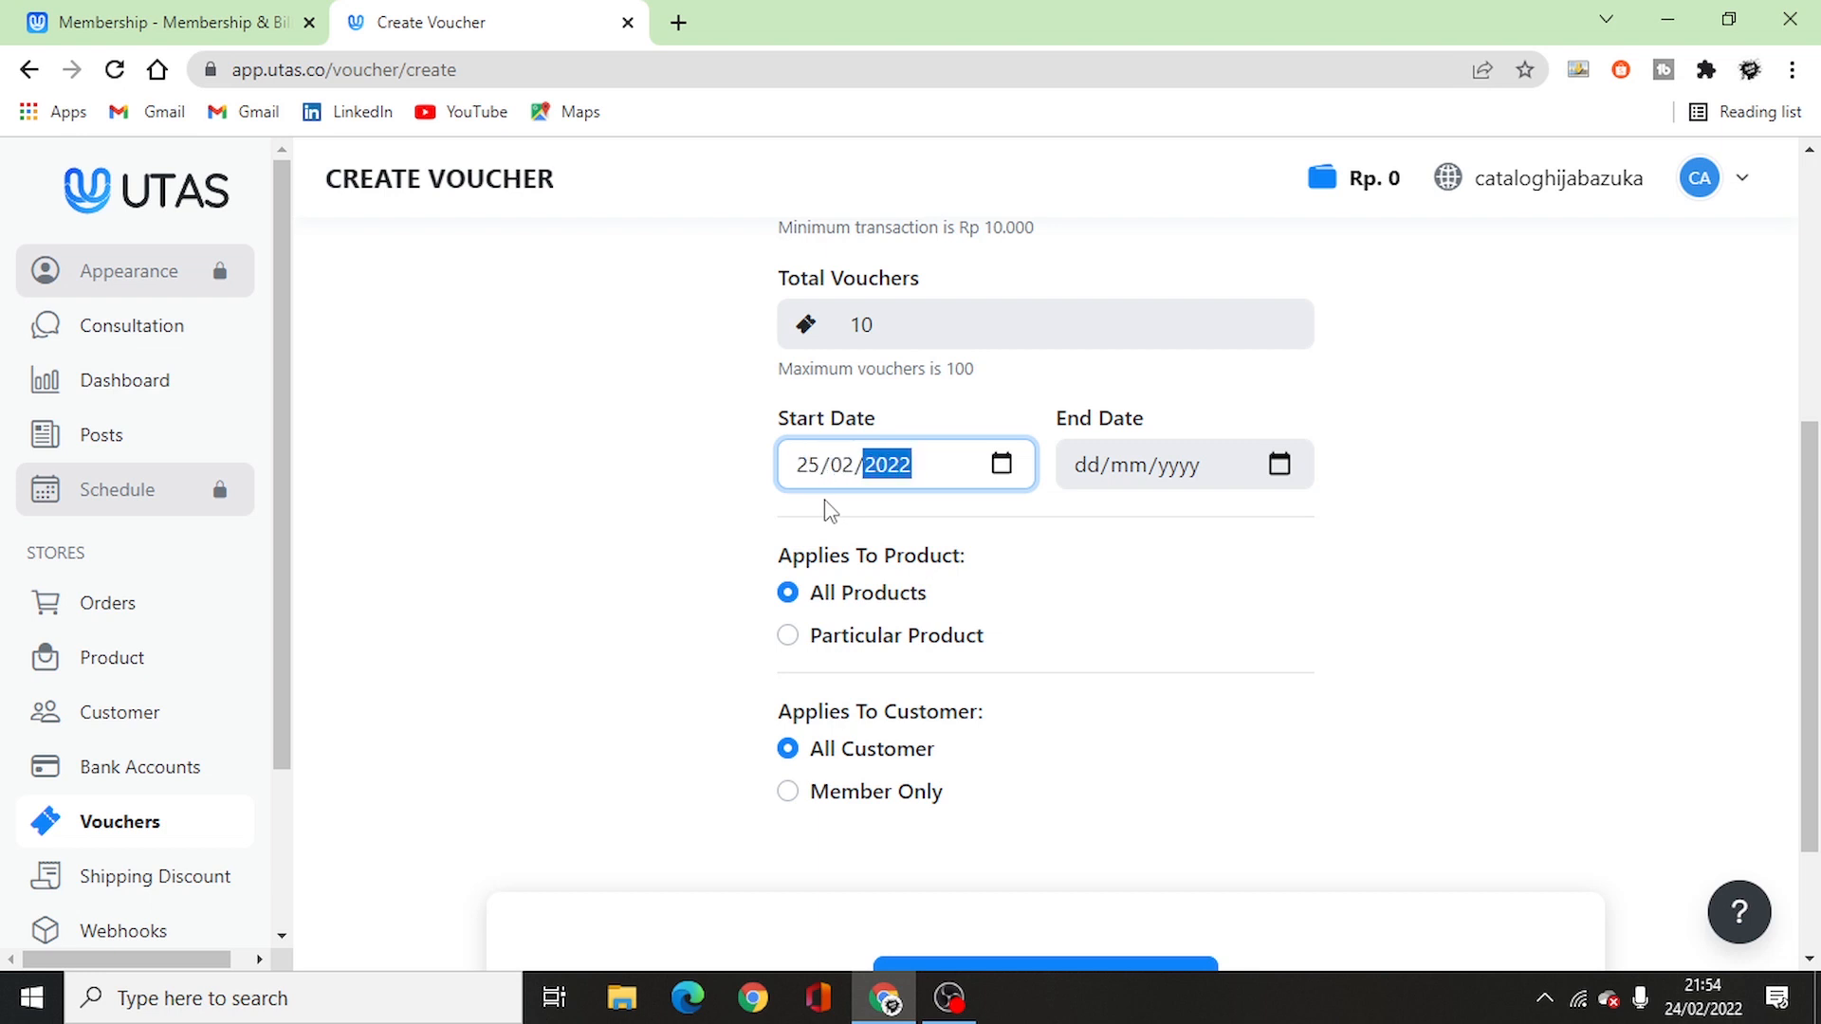
click(1081, 482)
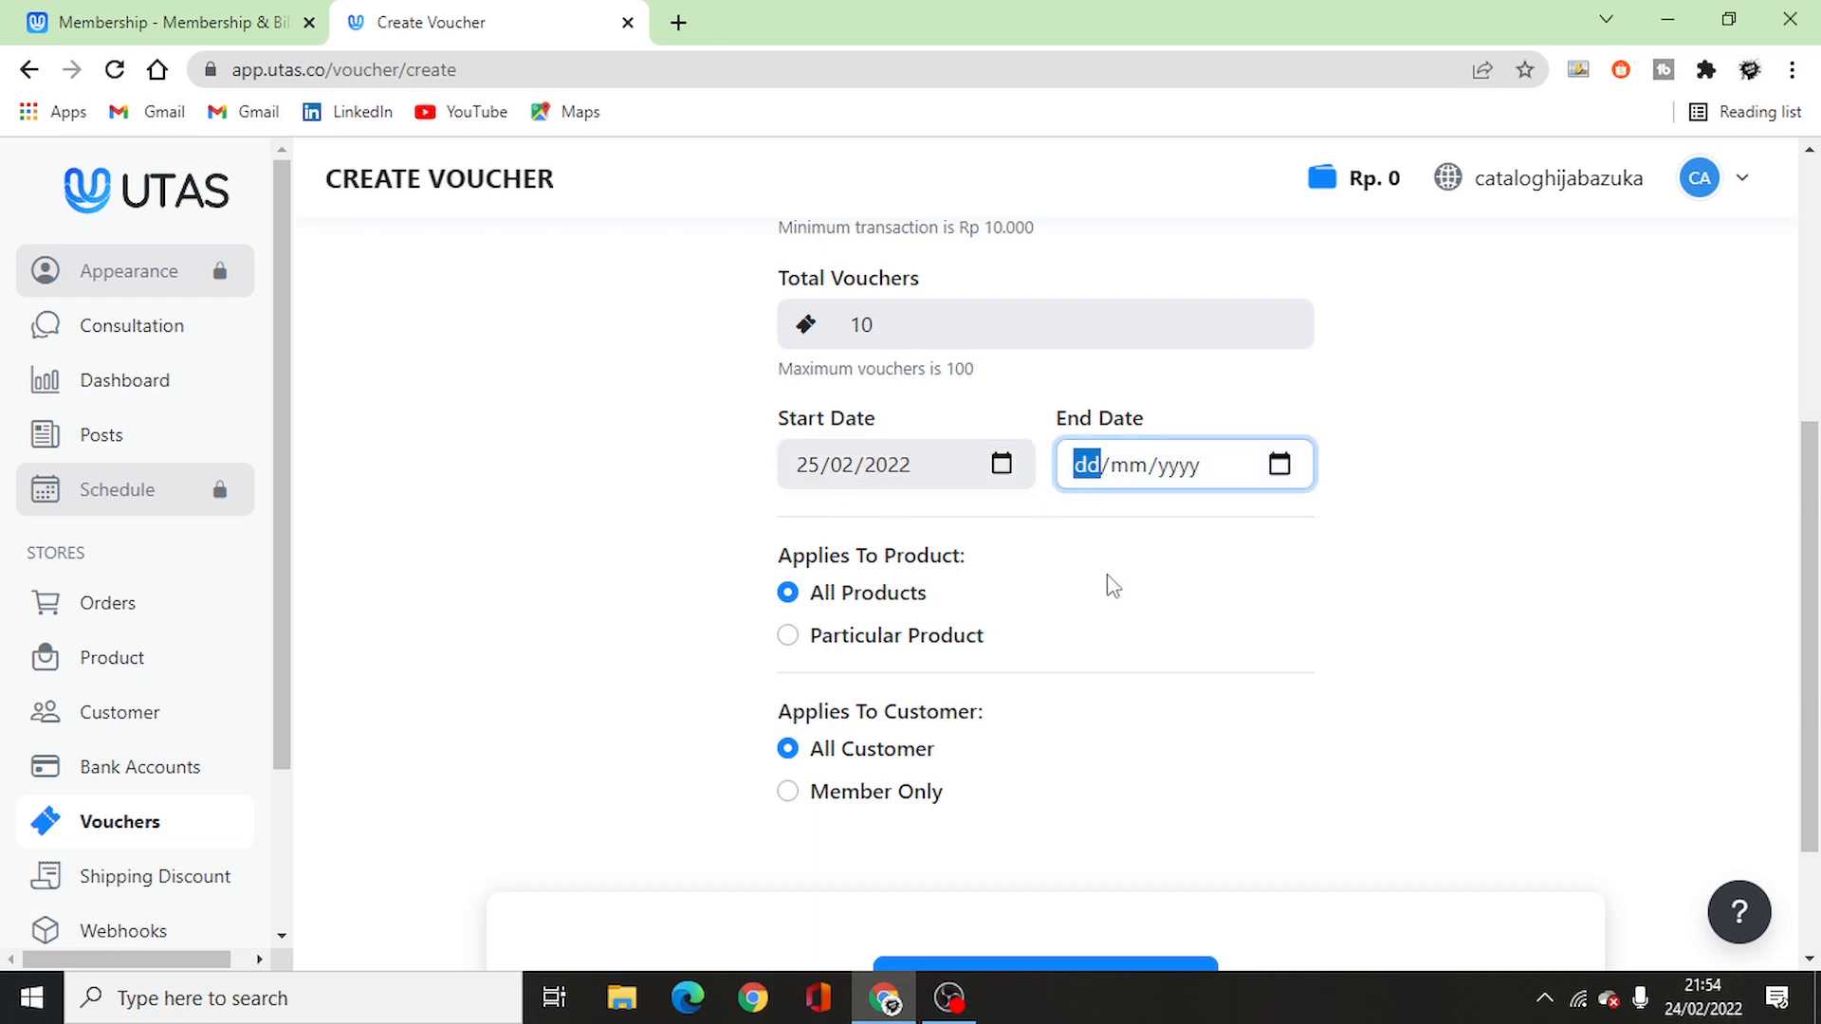
text(1/03/yyyy)
key(Tab)
text(3)
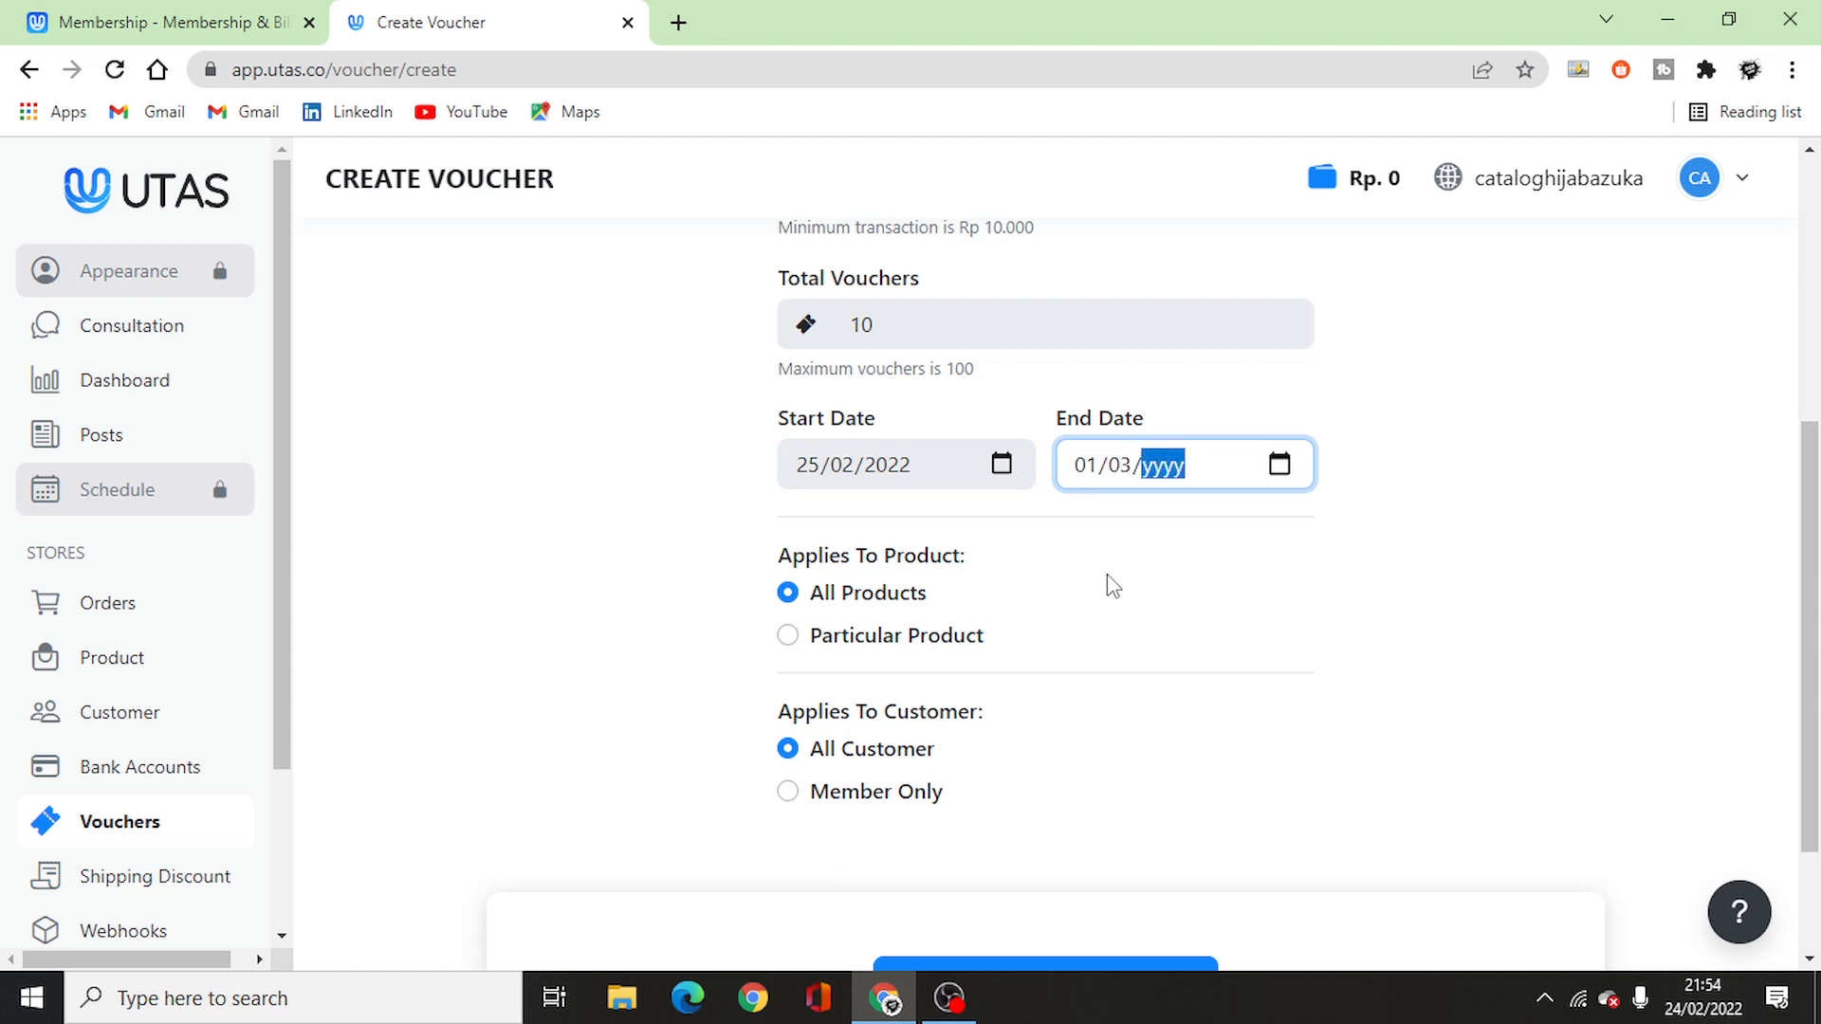
key(Tab)
click(1159, 474)
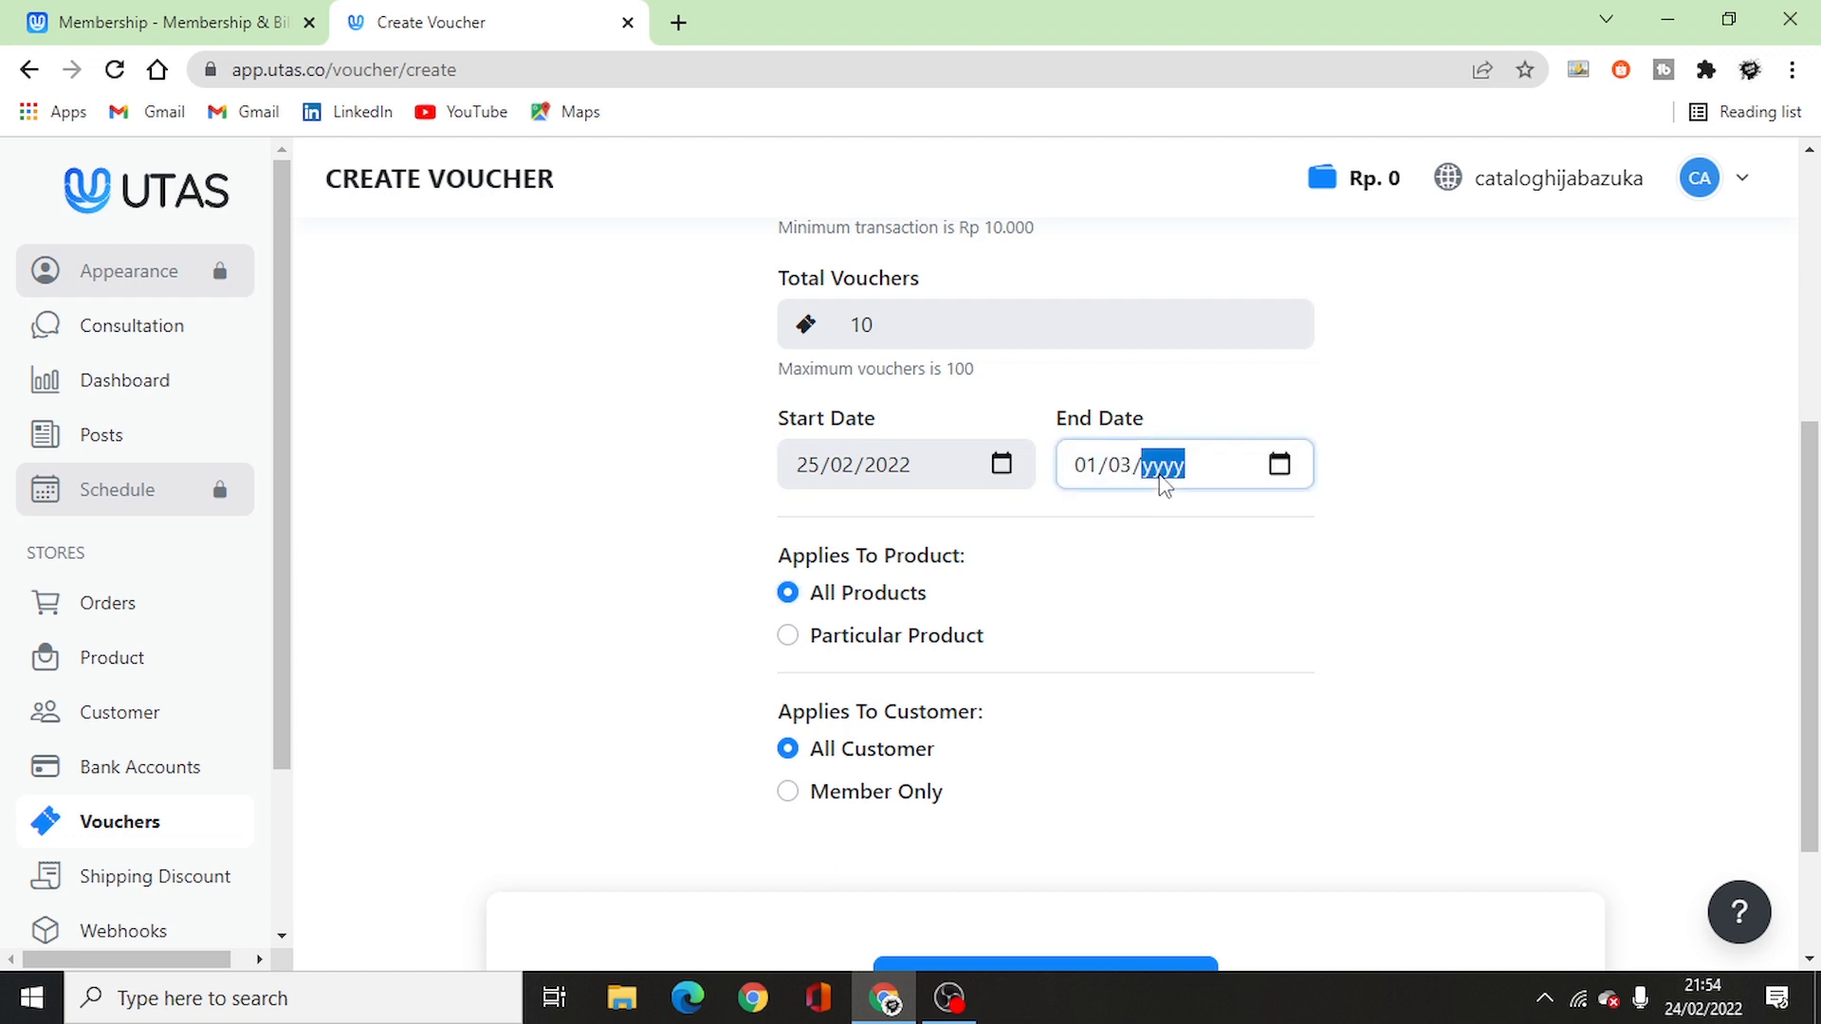
text(2022)
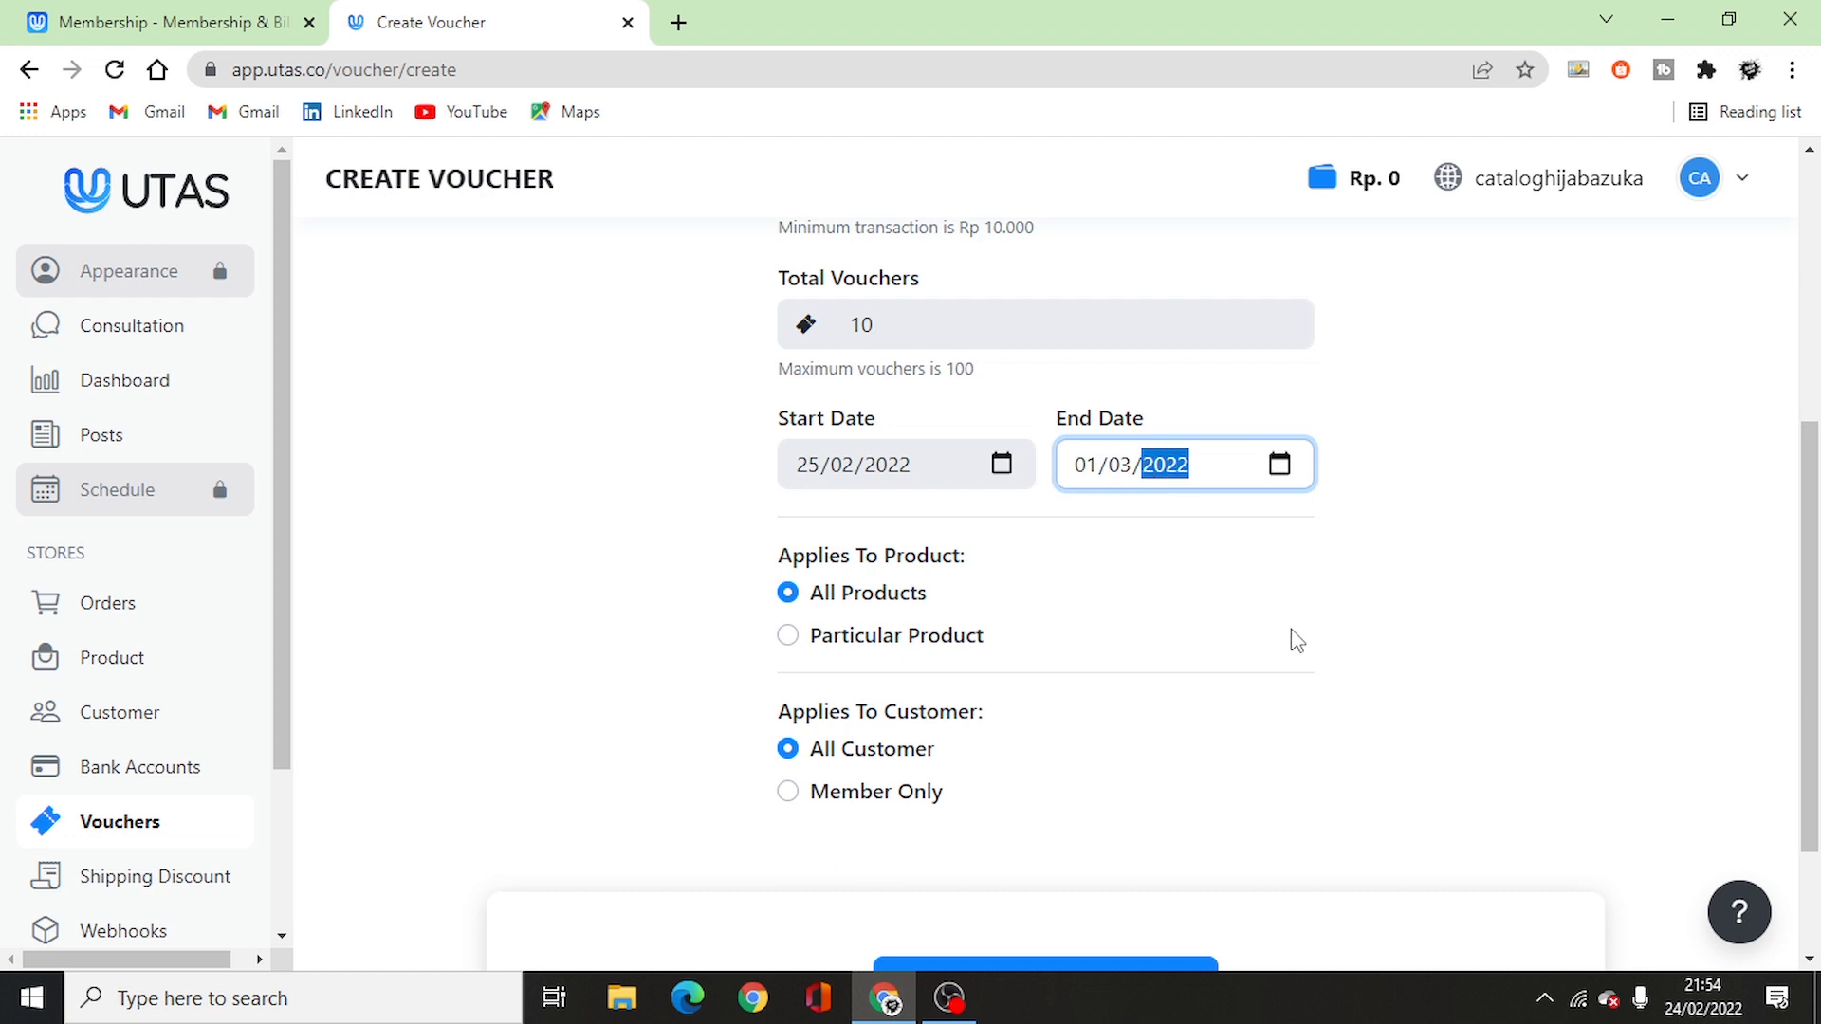
scroll(1233, 682, down, 2)
click(1167, 797)
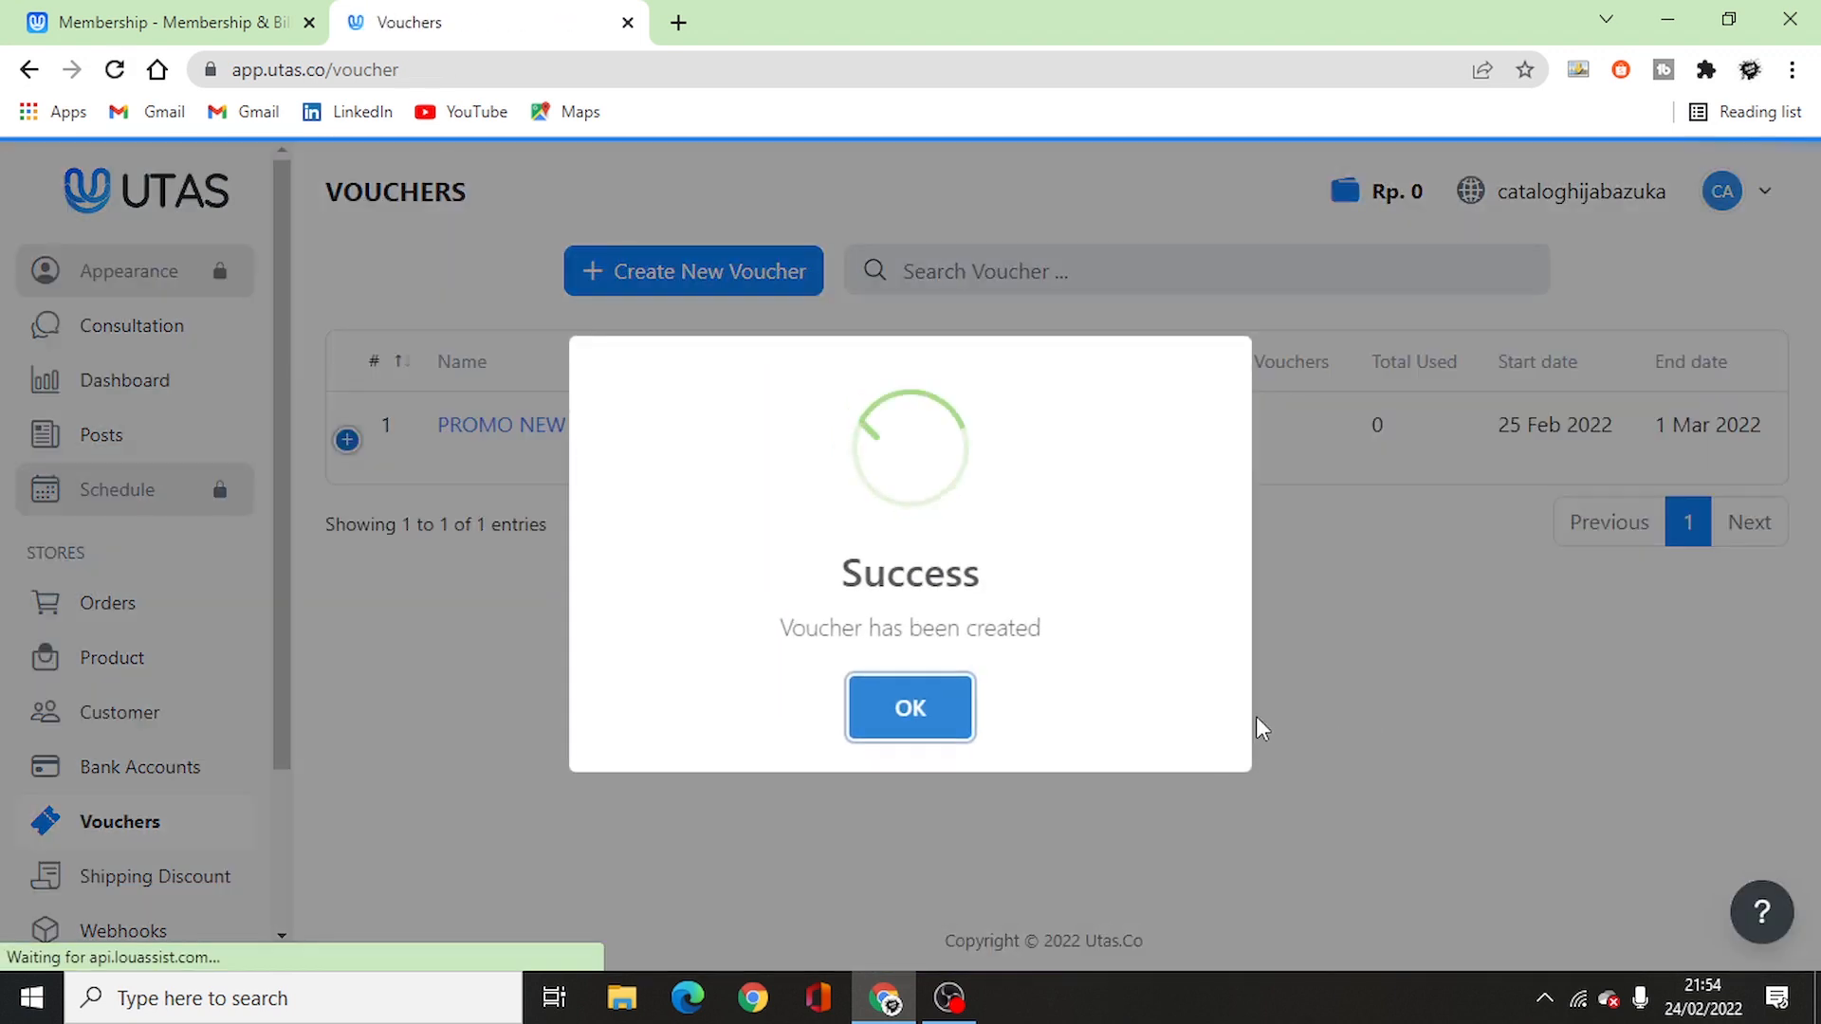
- Dismiss the voucher-created confirmation, check the Vouchers list, then go to the Dashboard
click(943, 716)
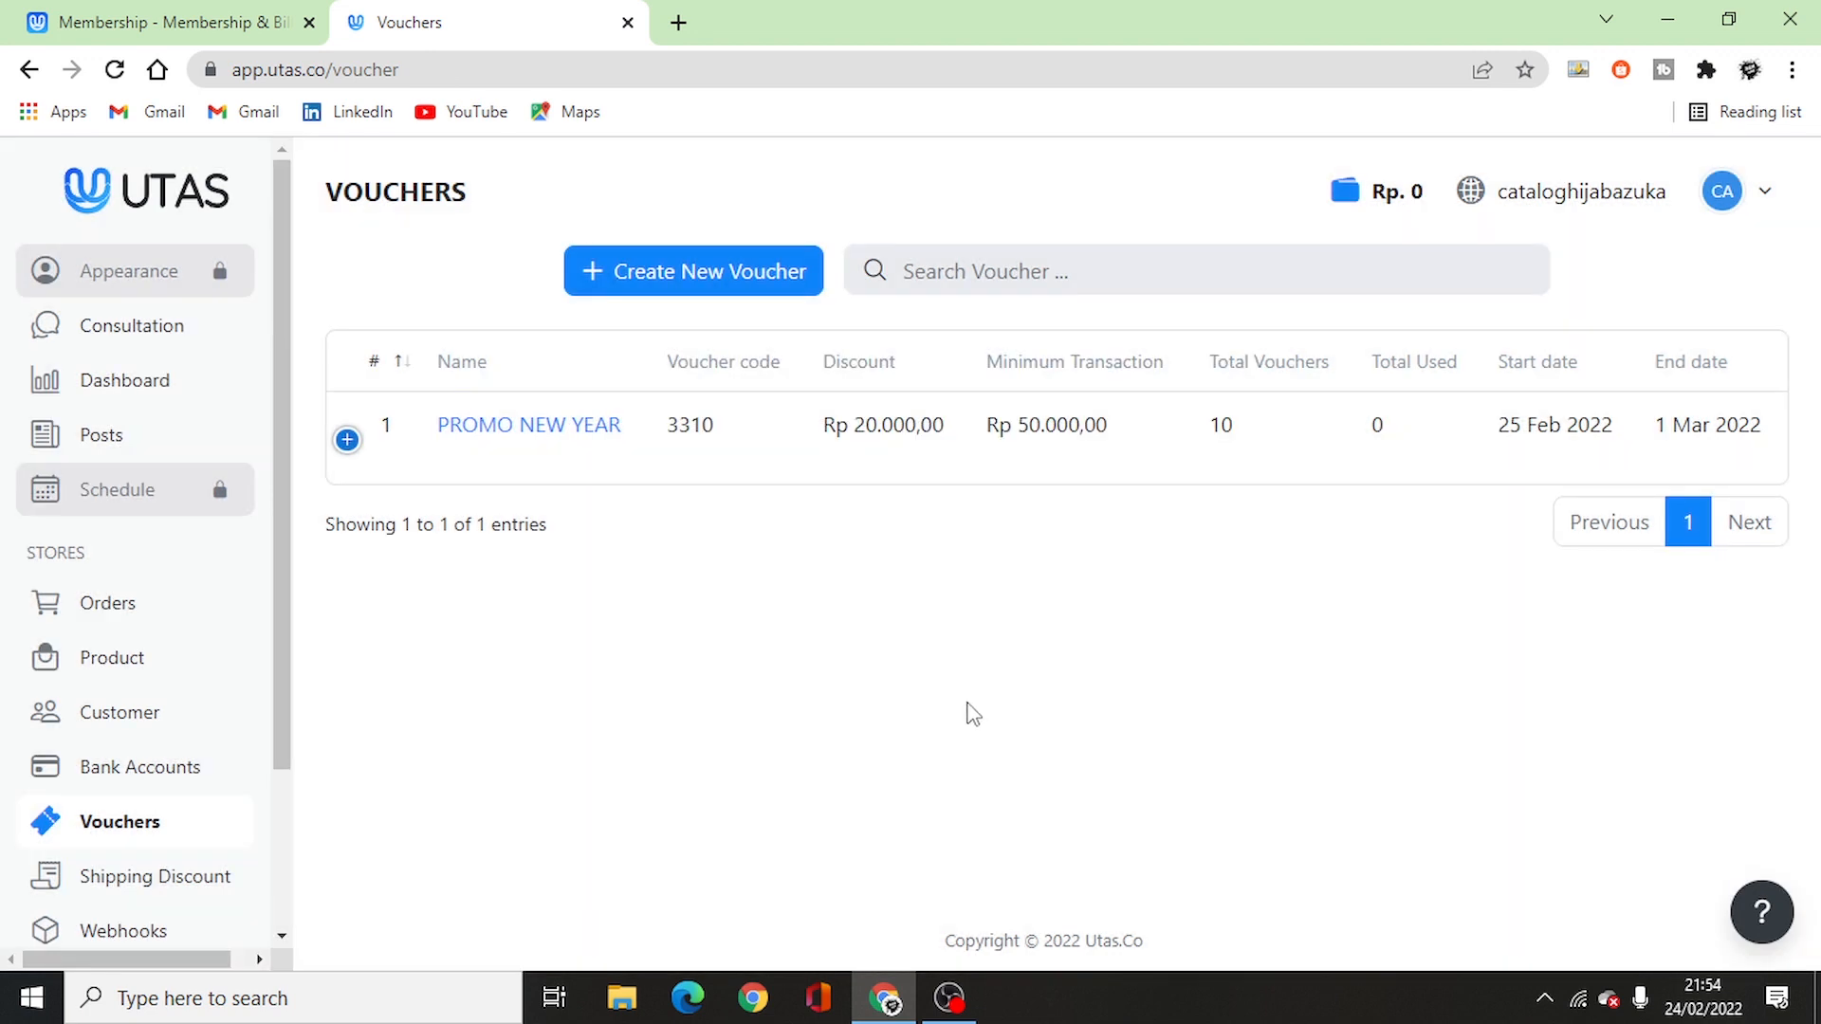
scroll(176, 673, down, 2)
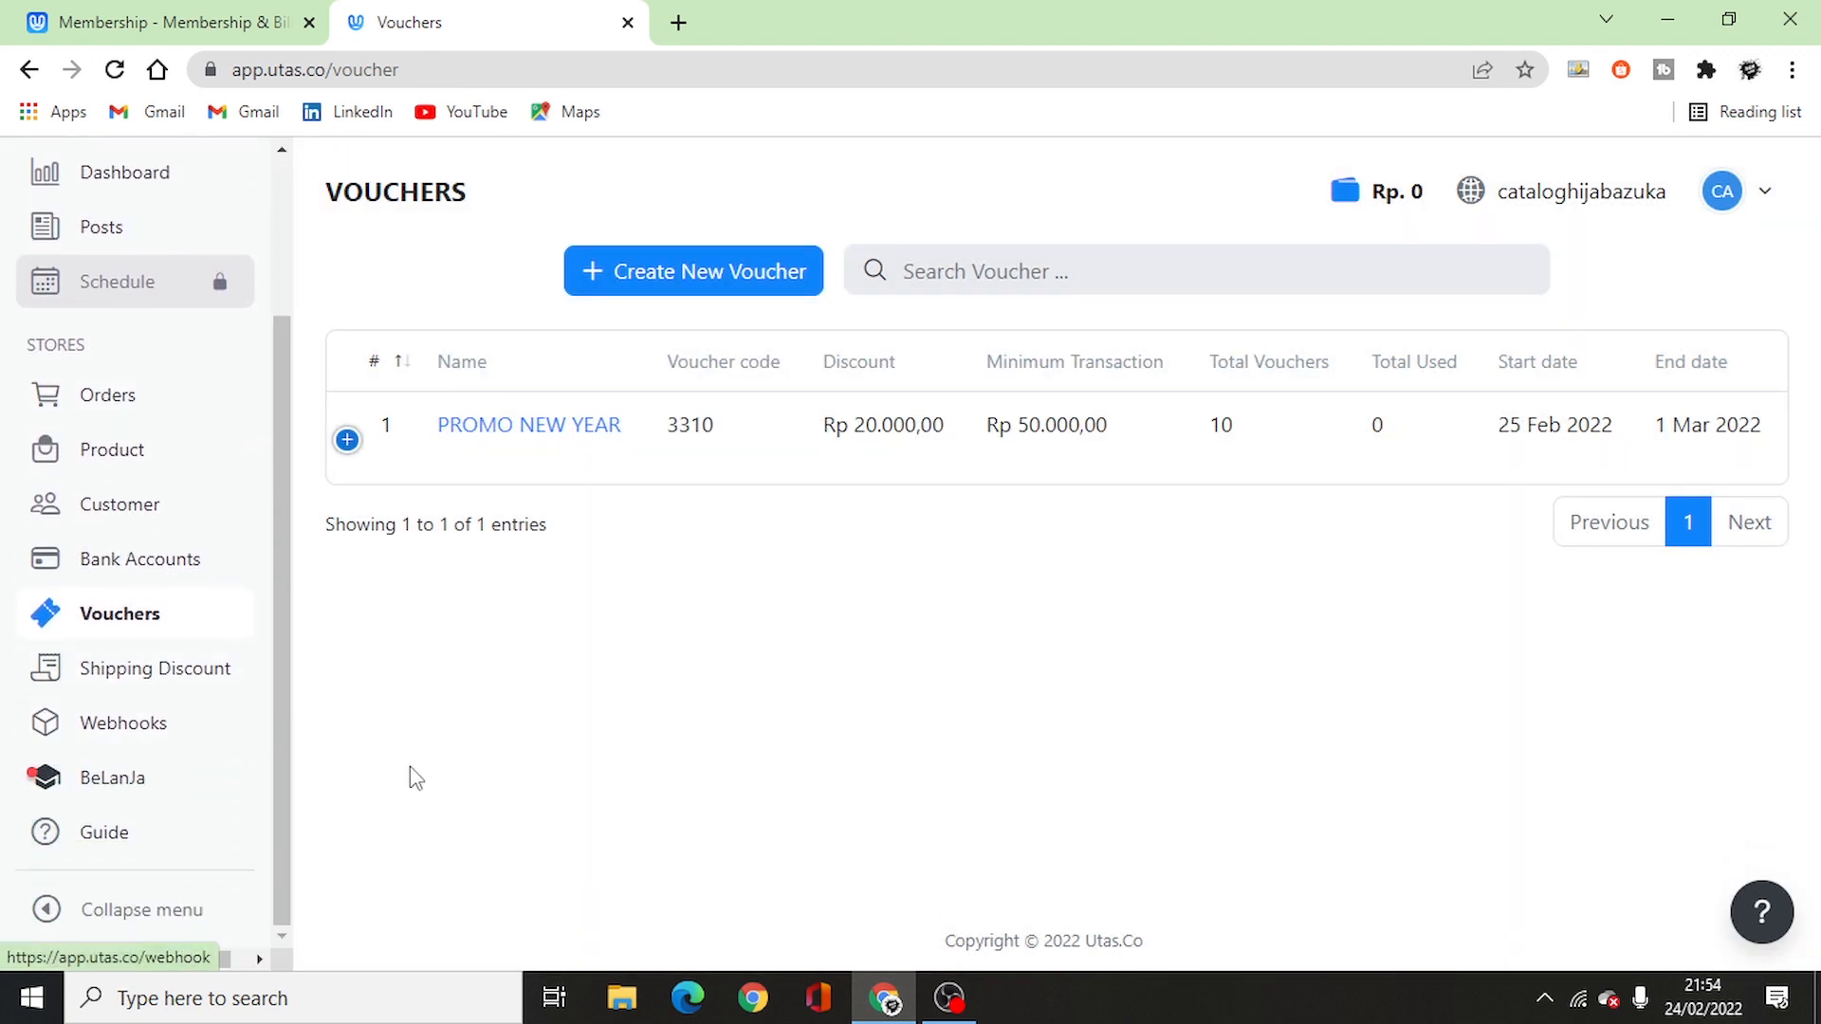
scroll(142, 639, up, 2)
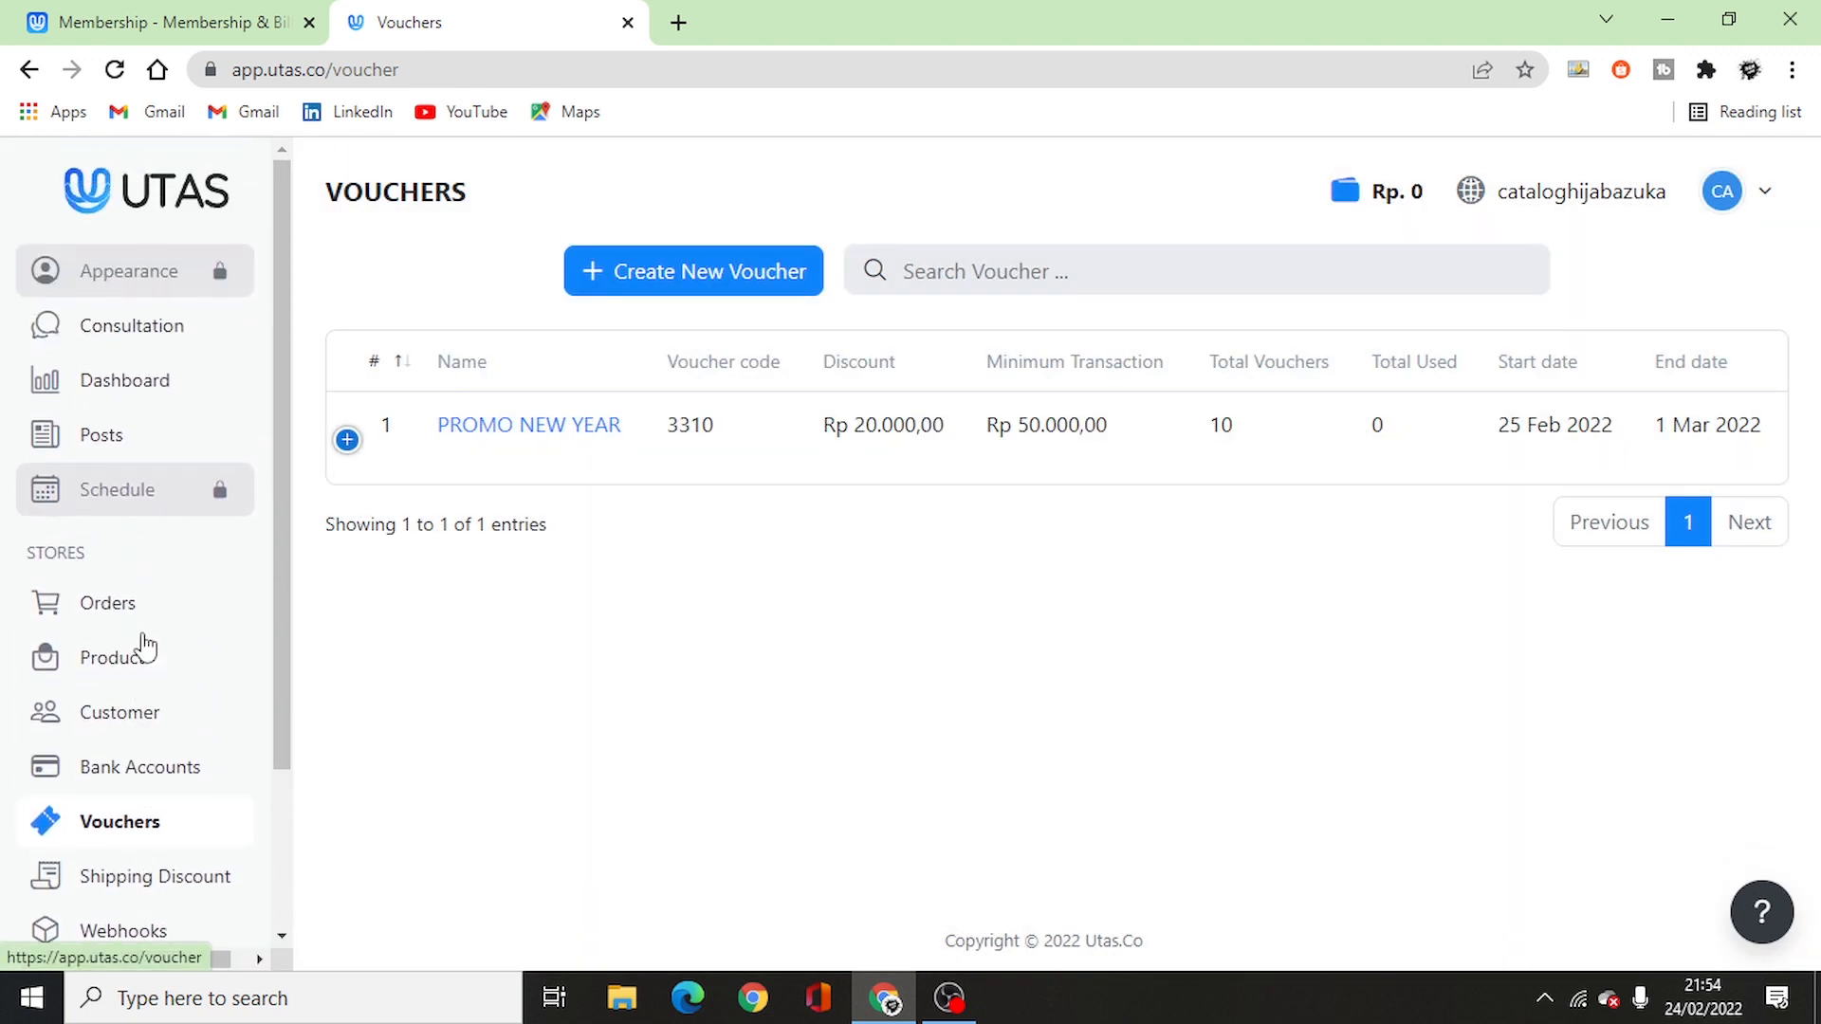
click(167, 393)
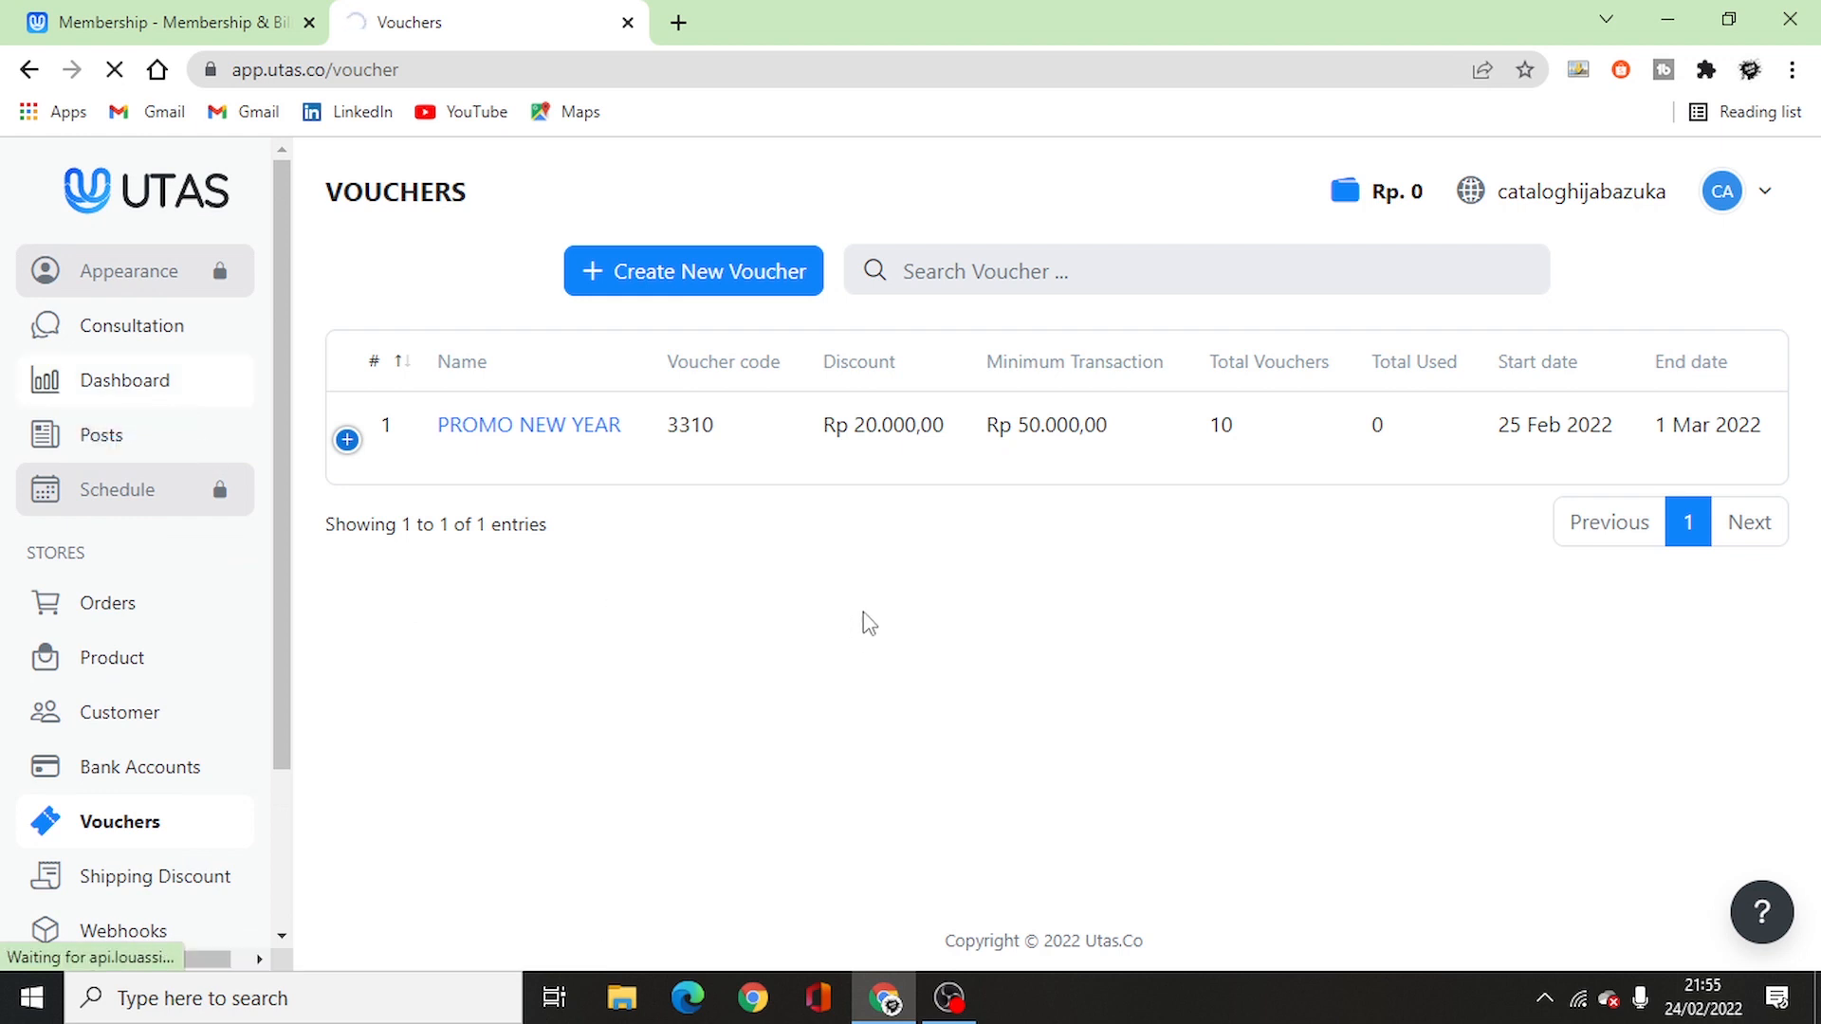